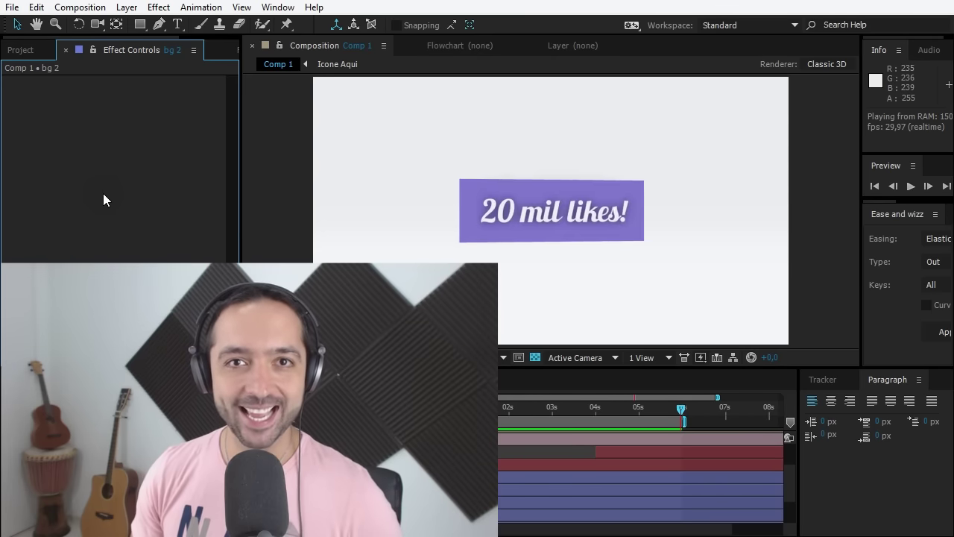
Create Comp 2 at 1920 × 1080 with Lock Aspect Ratio turned off
left_click(80, 7)
left_click(75, 25)
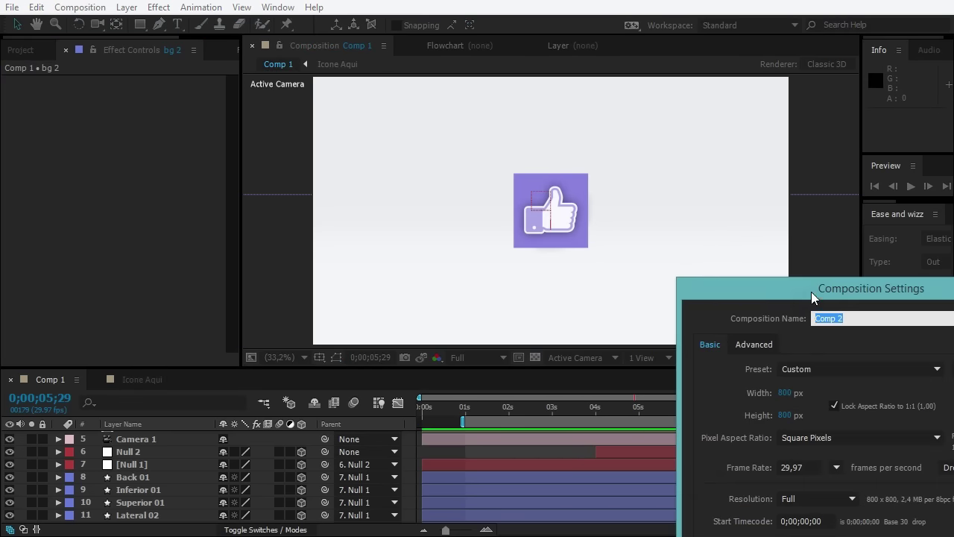
left_click_drag(812, 298, 425, 114)
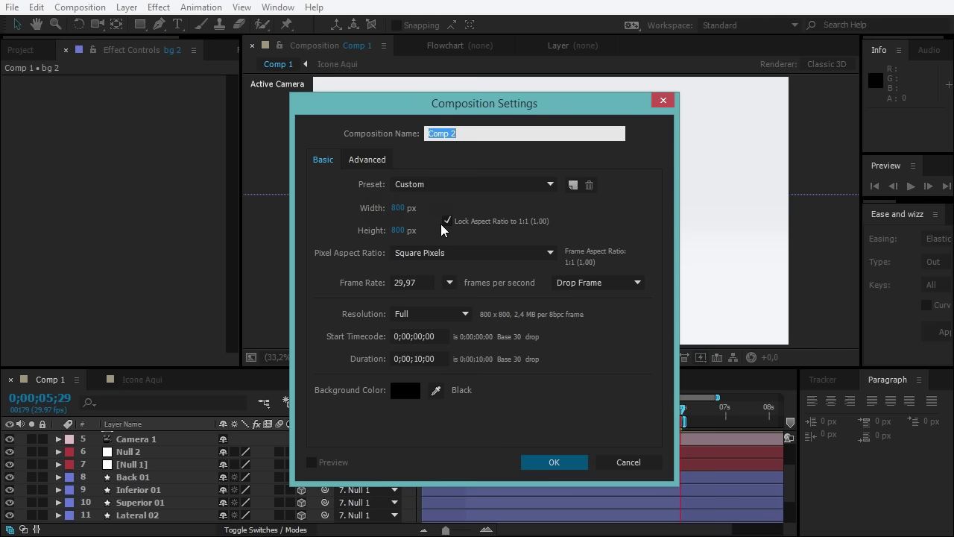
left_click(446, 220)
left_click(398, 208)
type("192")
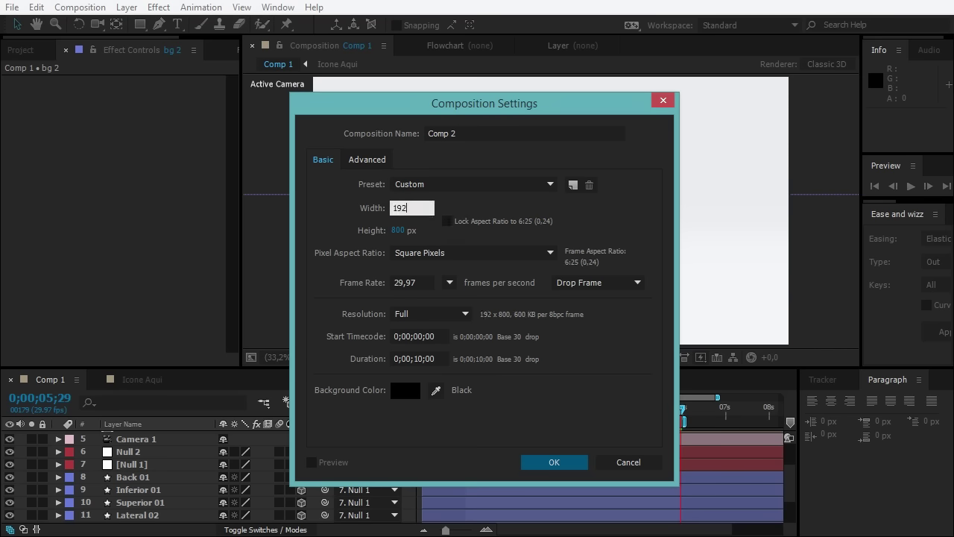
type("0")
key("Tab")
type("1080")
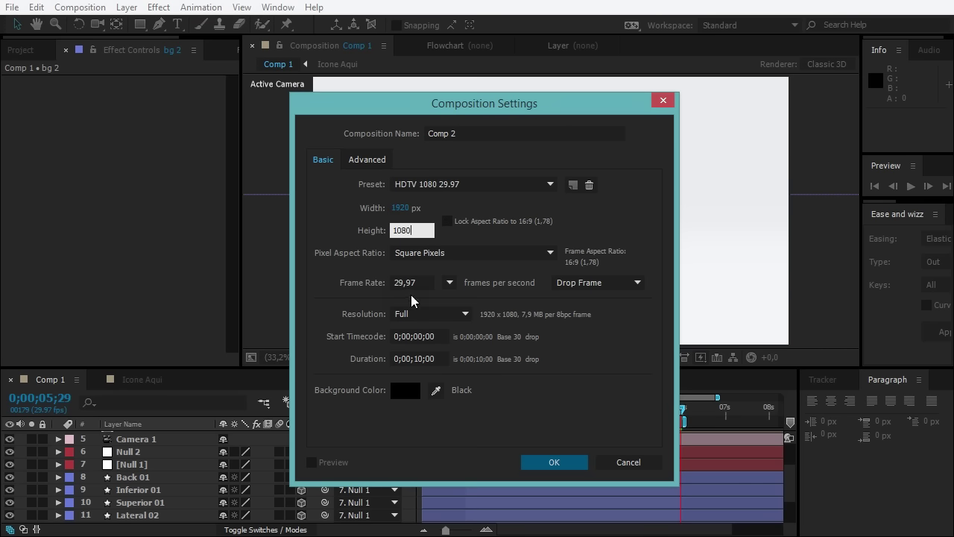
left_click(570, 463)
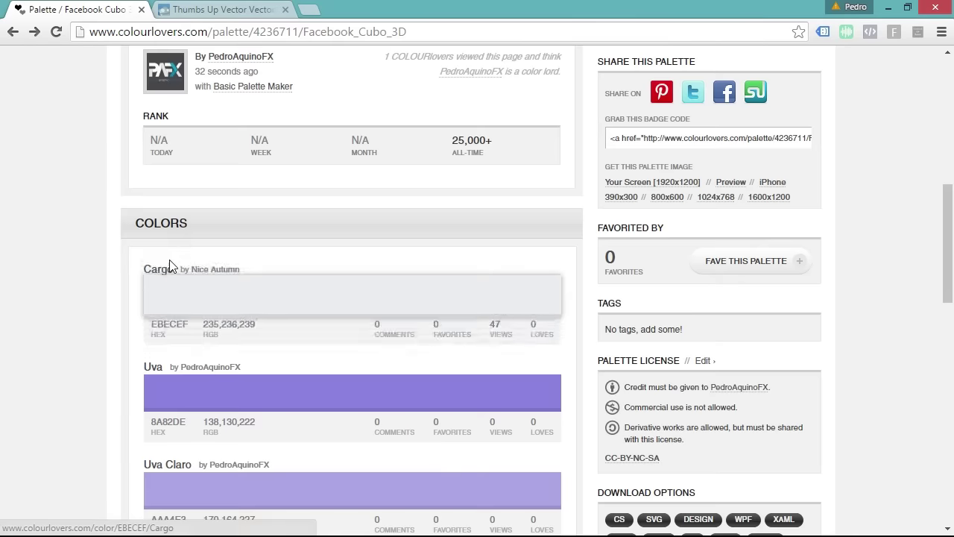
Scroll to the Facebook Cubo 3D colour list and select the Cargo hex code EBECEF
scroll(169, 260, "up", 10)
scroll(161, 287, "up", 3)
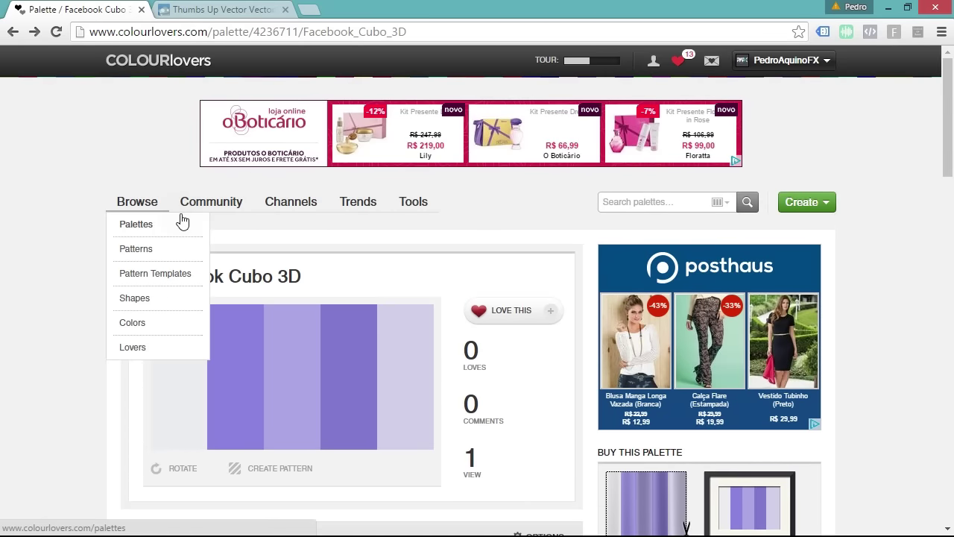
scroll(32, 300, "down", 8)
scroll(31, 299, "down", 1)
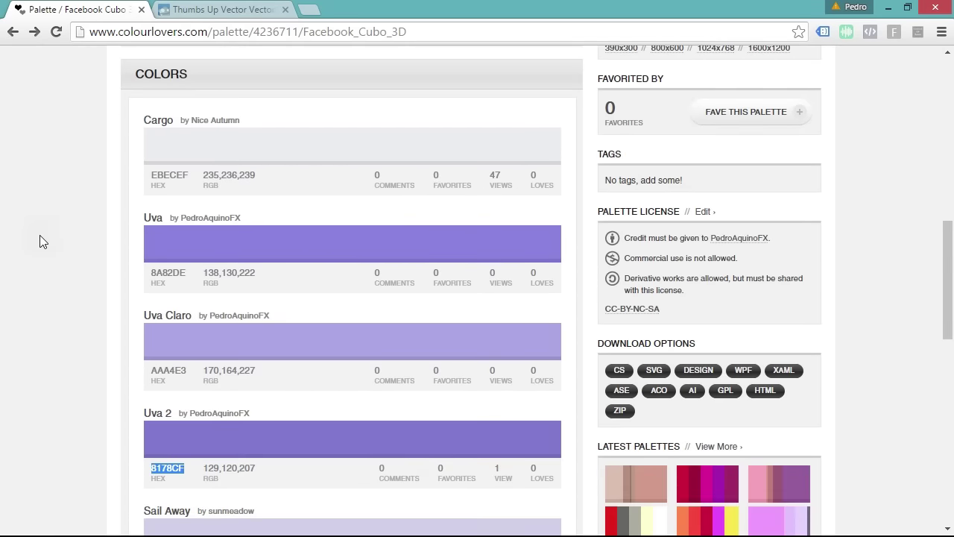
left_click(59, 293)
double_click(181, 176)
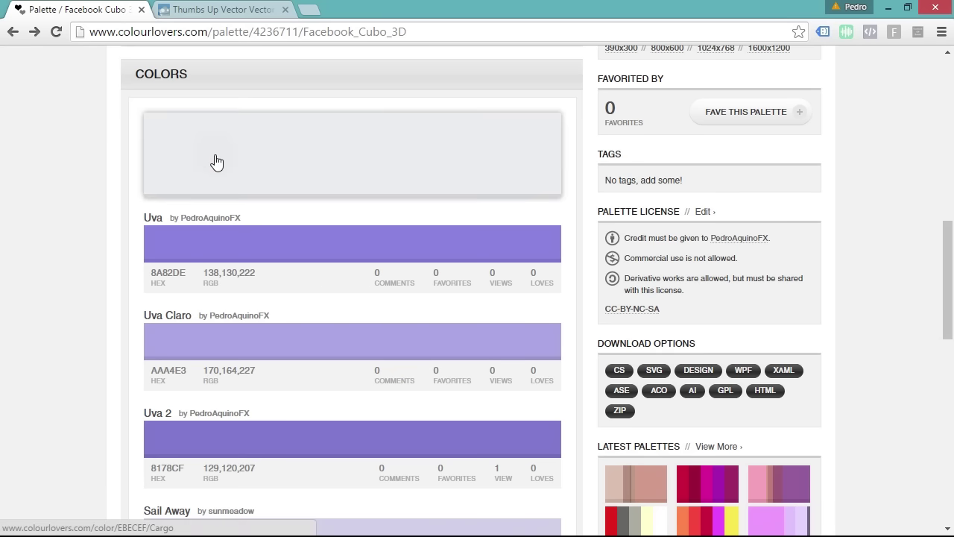
Add a full-frame EBECEF grey shape layer named bg and lock it
key("alt+Tab")
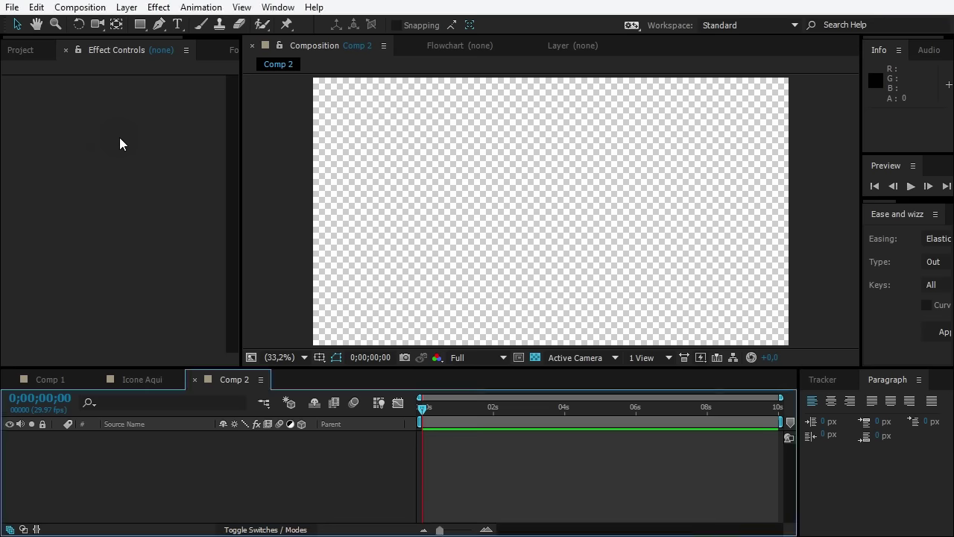
double_click(139, 24)
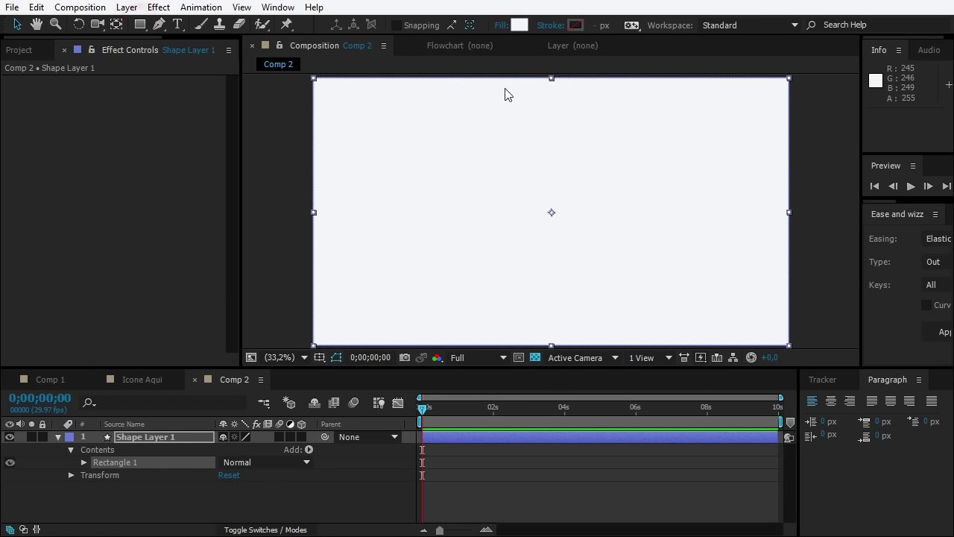
left_click(521, 26)
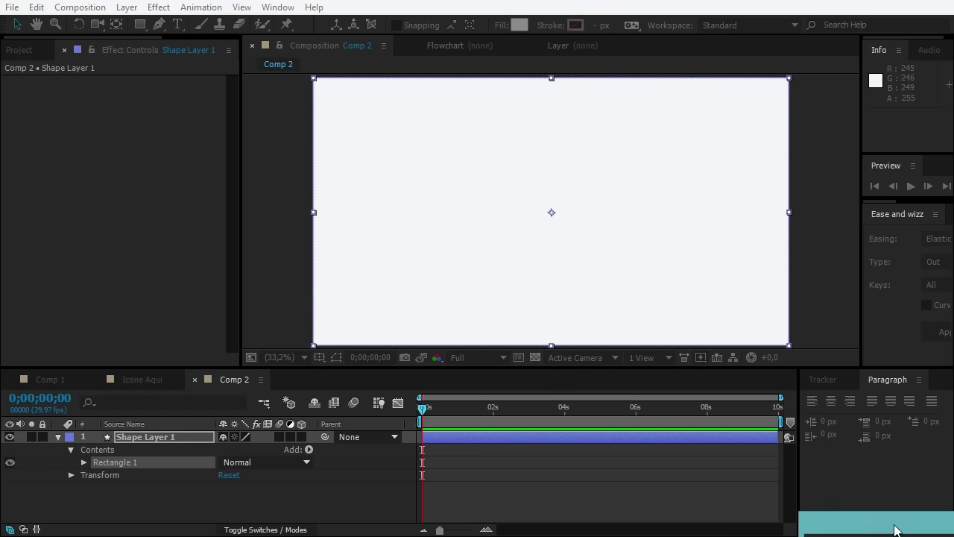
left_click_drag(281, 62, 361, 146)
key("Return")
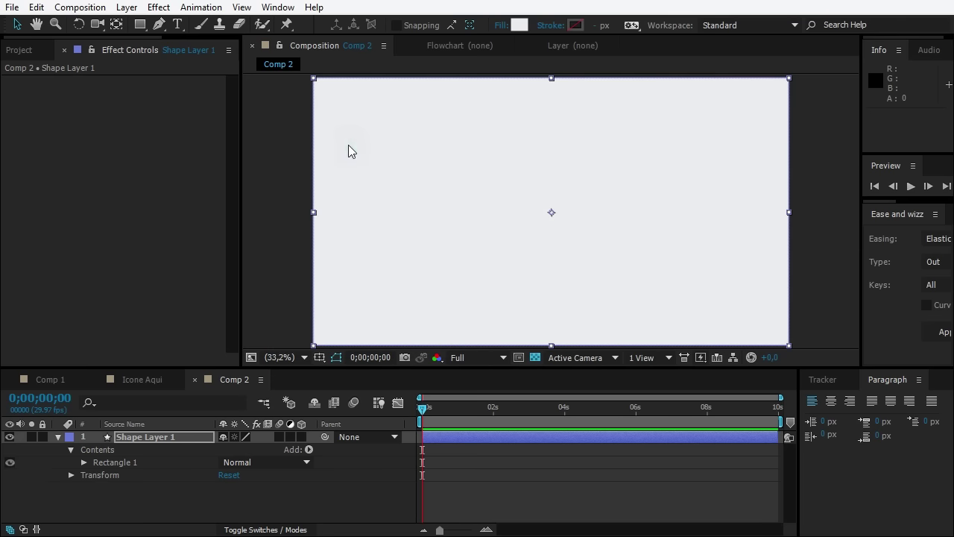
type("bg")
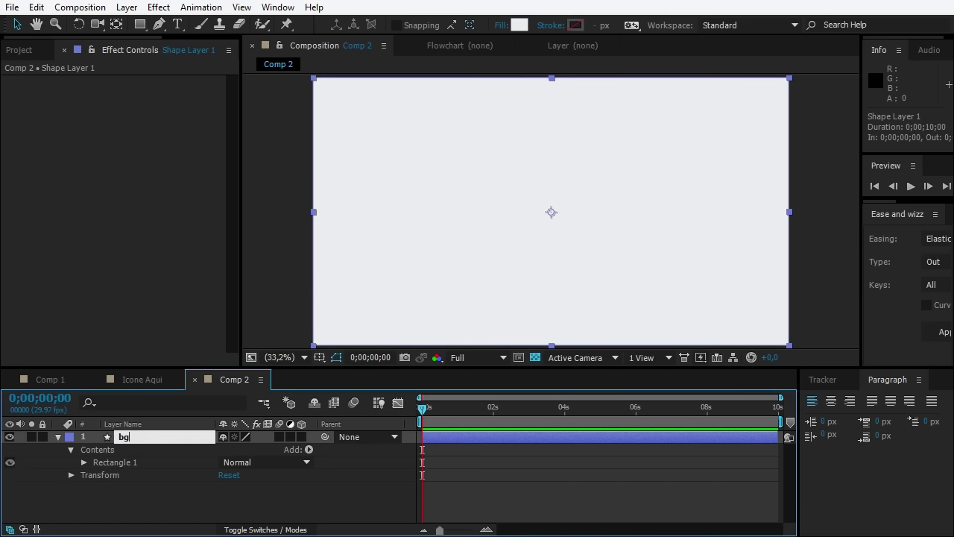
key("Return")
left_click(42, 436)
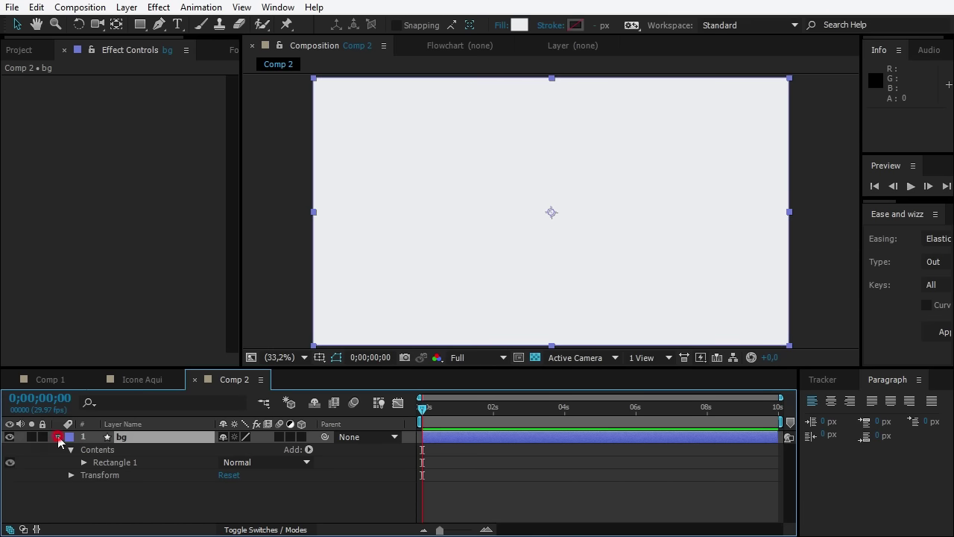
left_click(58, 437)
left_click(115, 486)
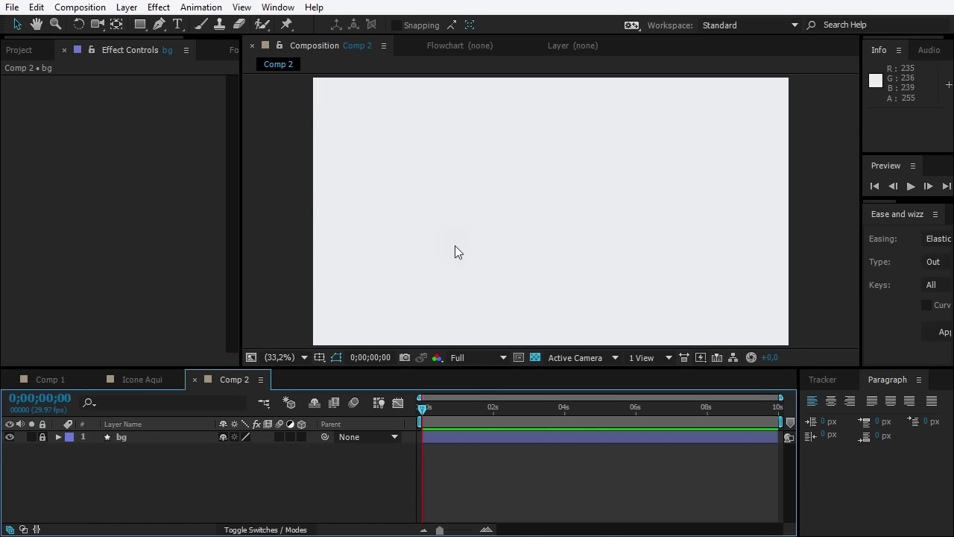
Draw a small rectangle left of centre and copy the Uva hex 8A82DE for its fill
left_click(139, 24)
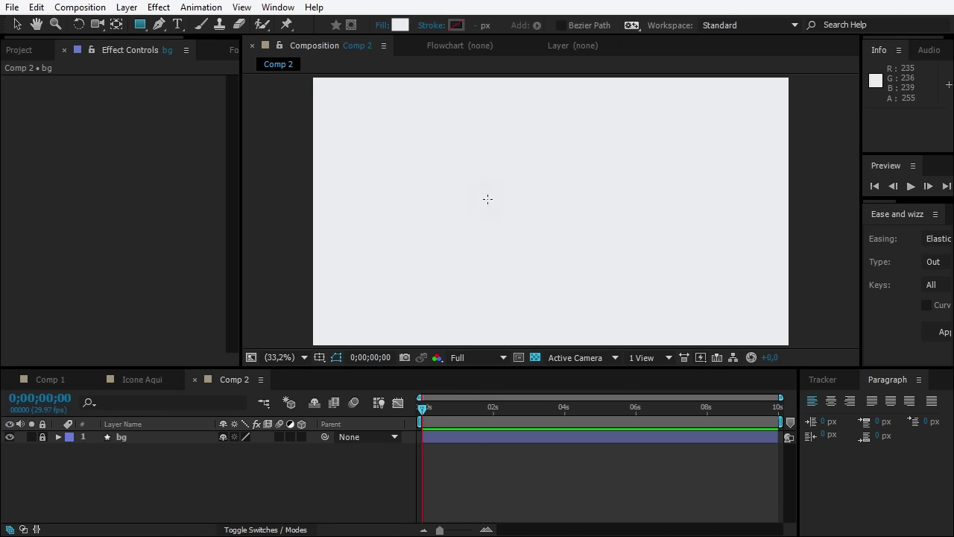
left_click_drag(401, 138, 478, 223)
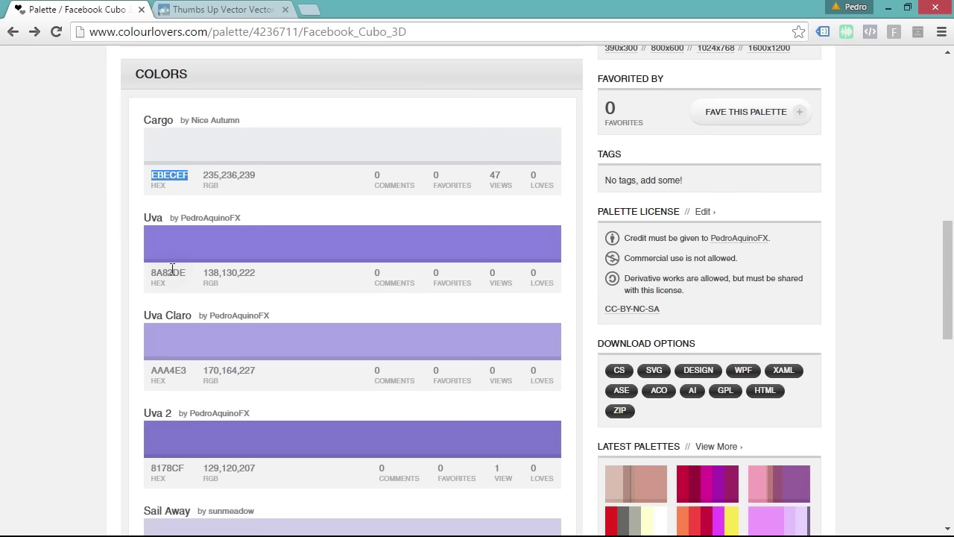
double_click(172, 272)
key("ctrl+c")
key("alt+Tab")
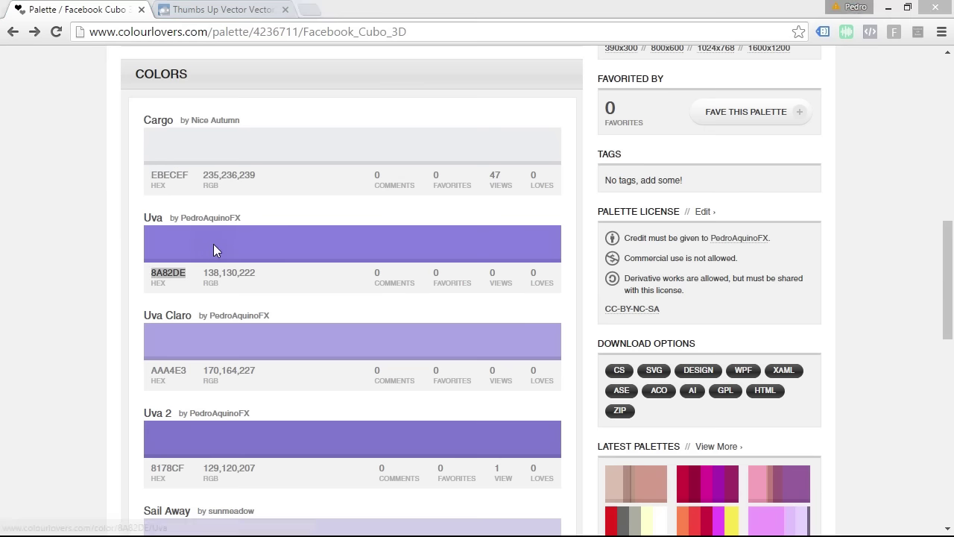
left_click(399, 25)
Apply the 8A82DE purple fill and centre the rectangle's anchor point and position
key("ctrl+v")
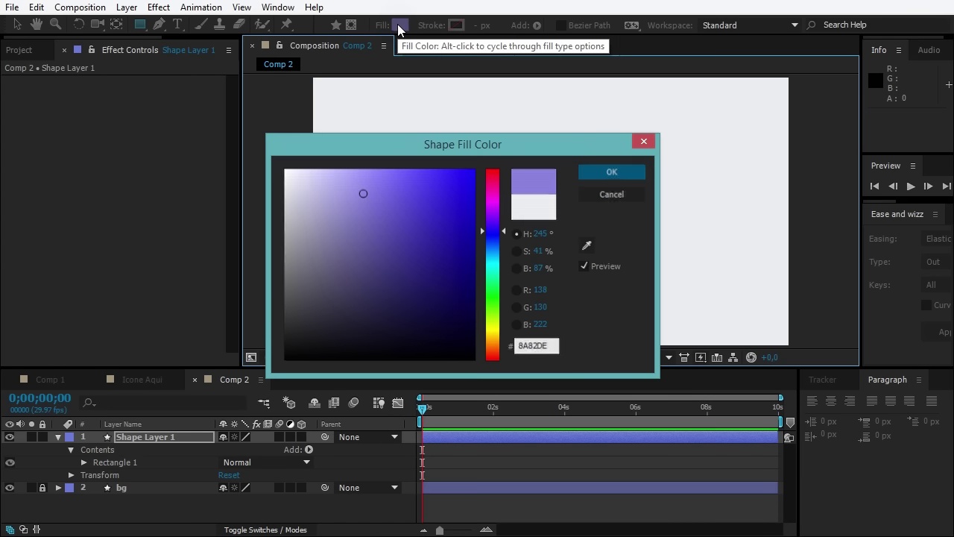
key("Return")
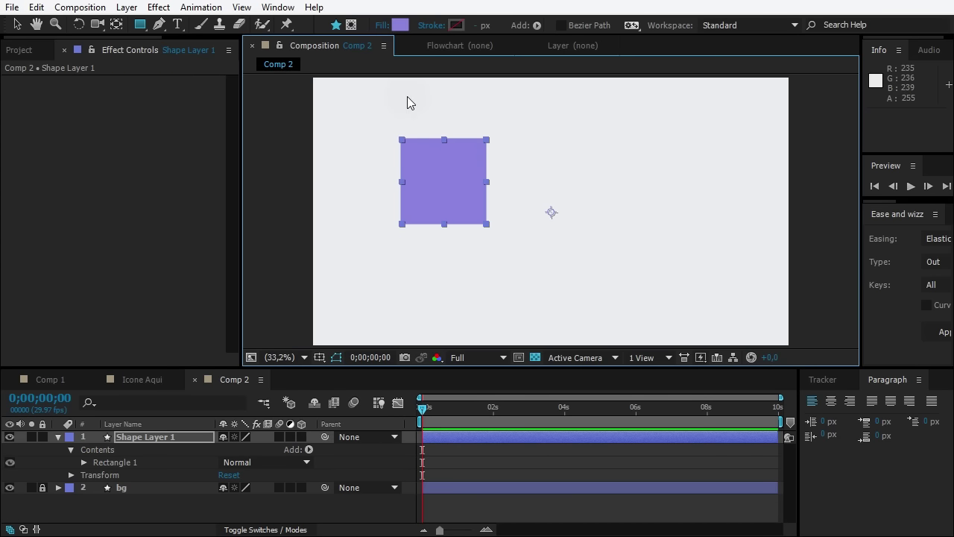
key("ctrl+alt+Home")
key("ctrl+Home")
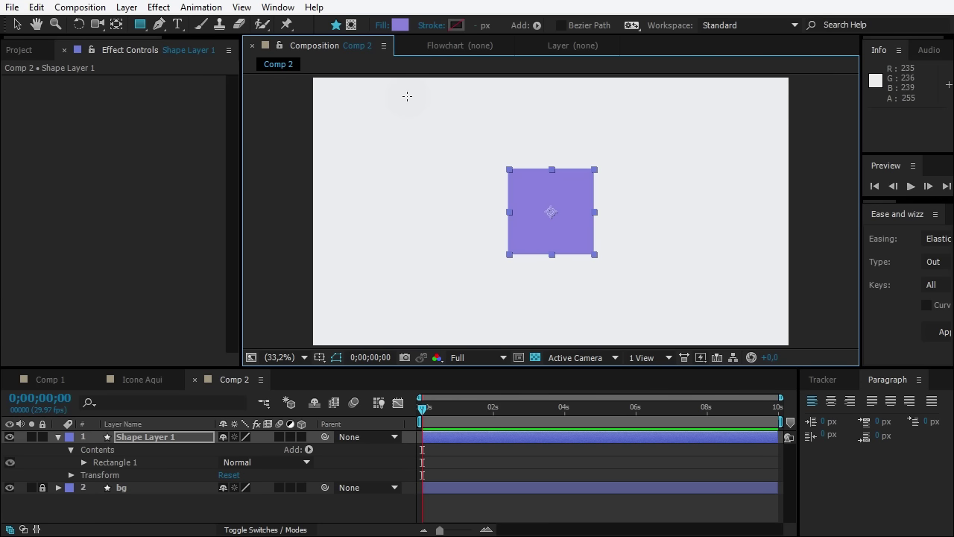
Set Rectangle Path 1 size to 300 × 300 and enlarge the timeline panel
left_click(112, 462)
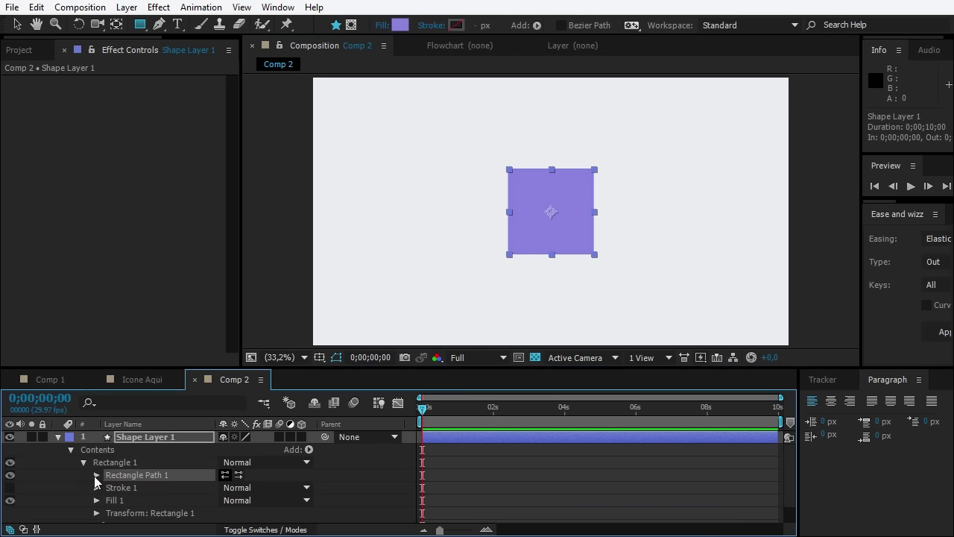
left_click(96, 475)
left_click(240, 487)
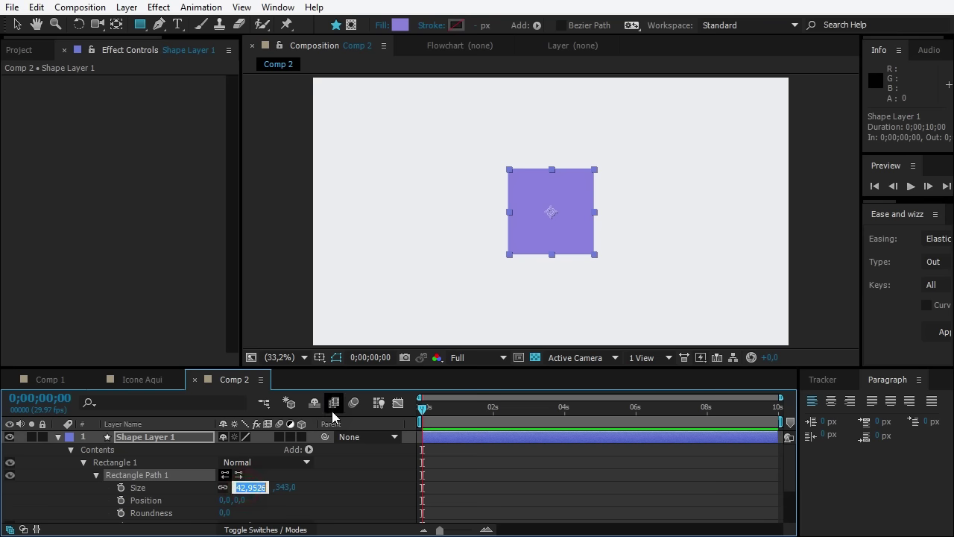
type("300")
key("Tab")
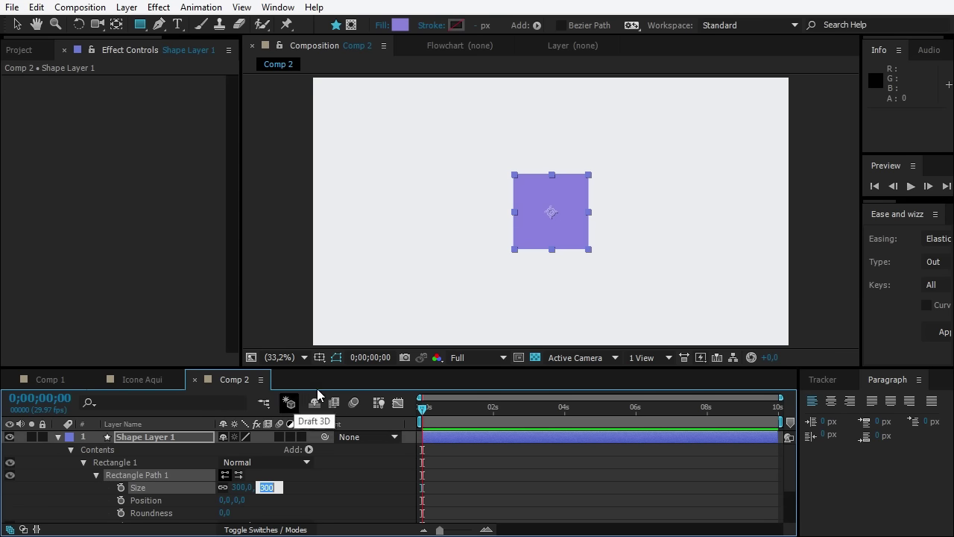
left_click_drag(321, 367, 322, 332)
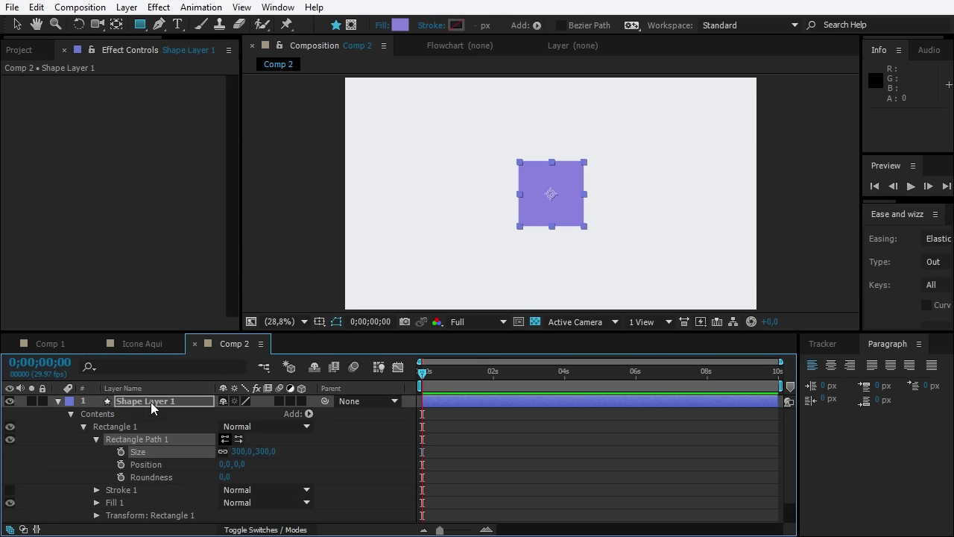
Rename the shape layer Frente and duplicate it as Frente 2
left_click(151, 403)
key("Return")
type("F")
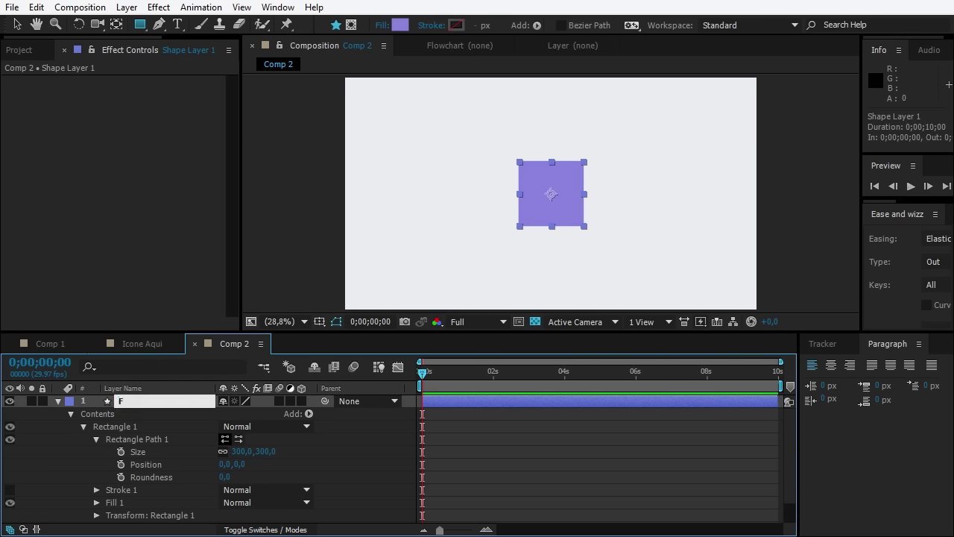
type("rente")
key("Return")
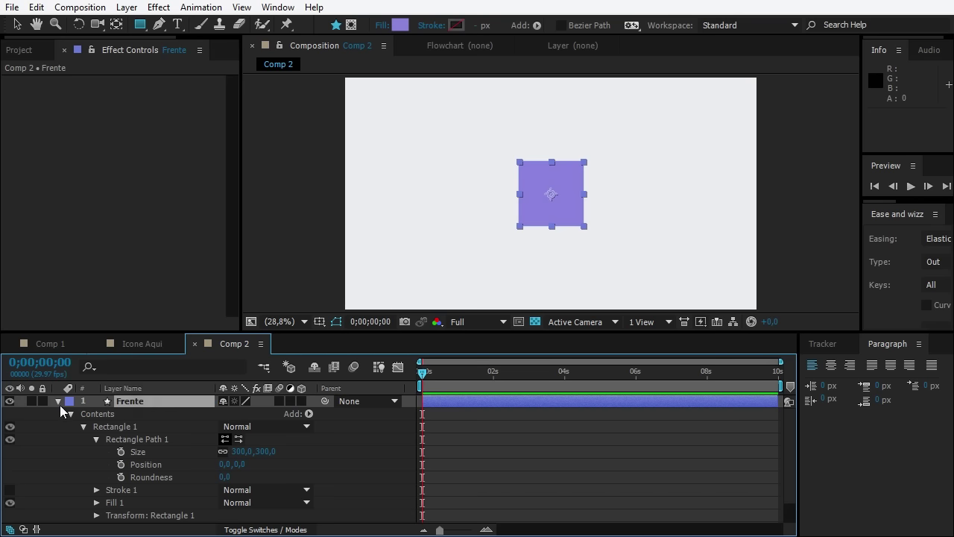
left_click(58, 402)
left_click(167, 402)
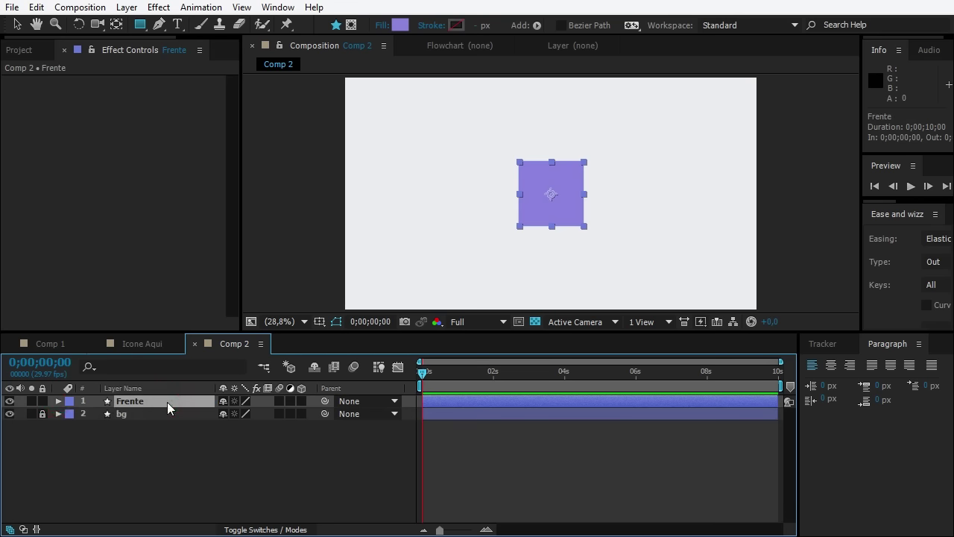
key("ctrl+d")
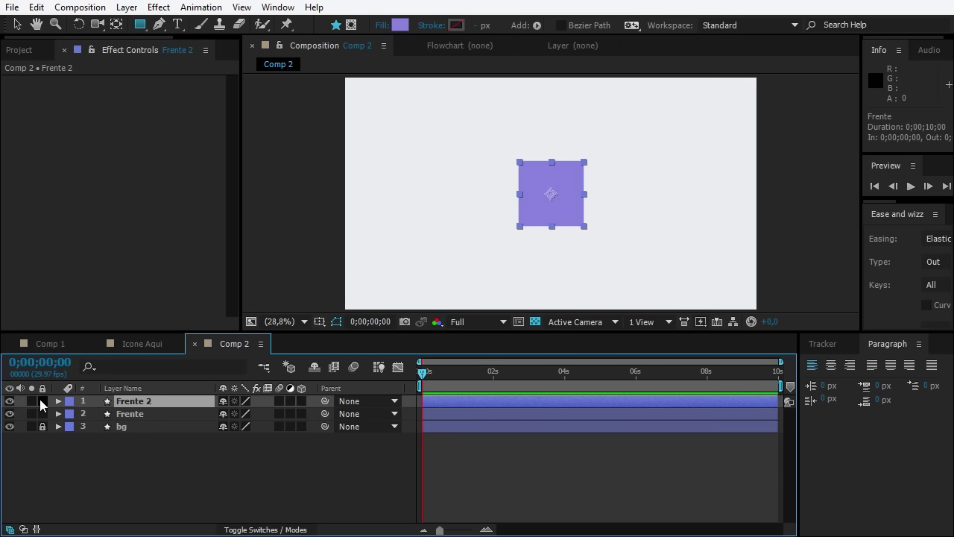
Unlink Frente 2's rectangle path size and set its width to 900
left_click(58, 401)
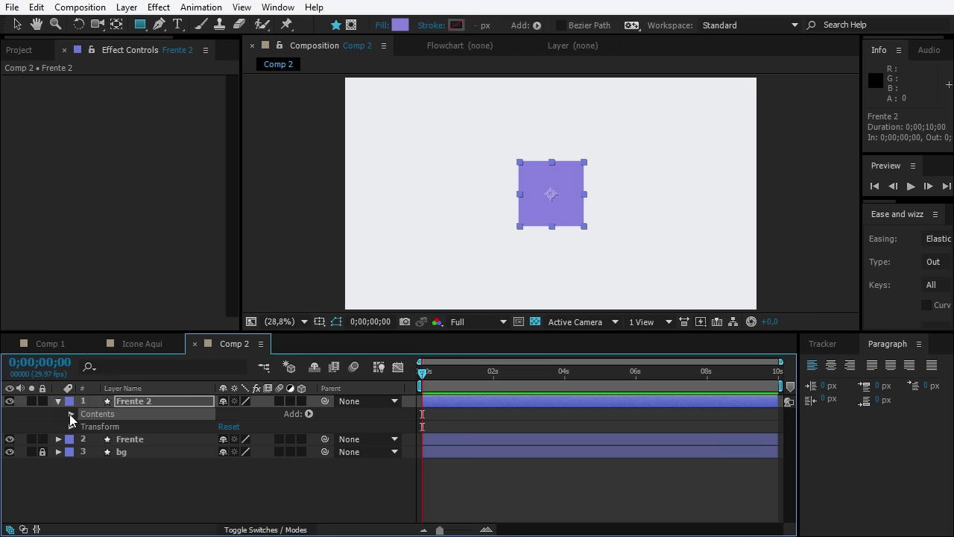
left_click(70, 414)
left_click(84, 427)
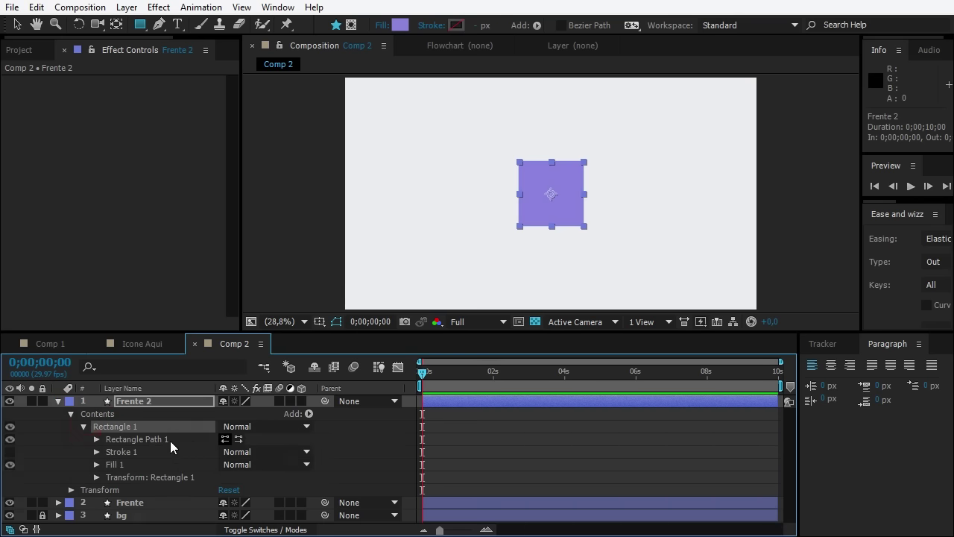
left_click_drag(169, 439, 107, 441)
left_click(97, 439)
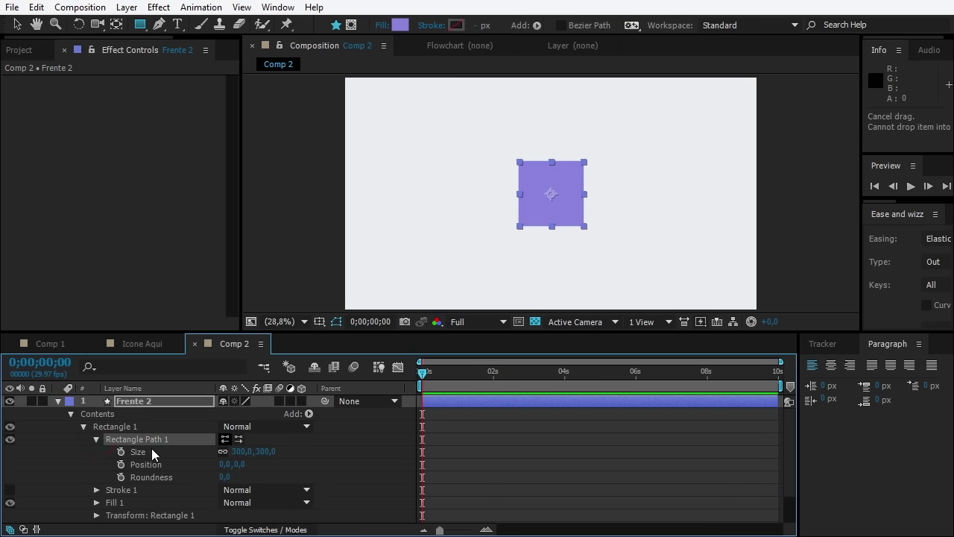
left_click(222, 452)
left_click_drag(238, 451, 157, 439)
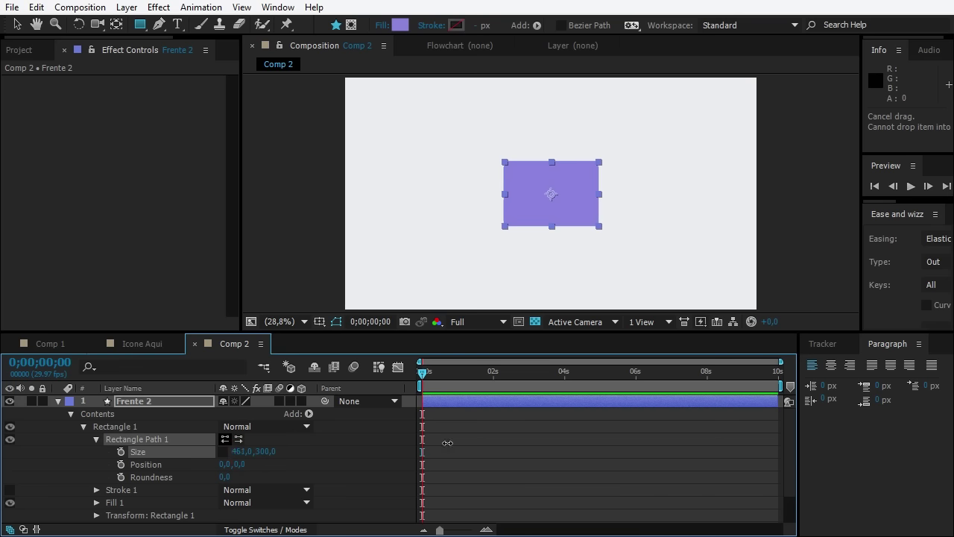
left_click(237, 451)
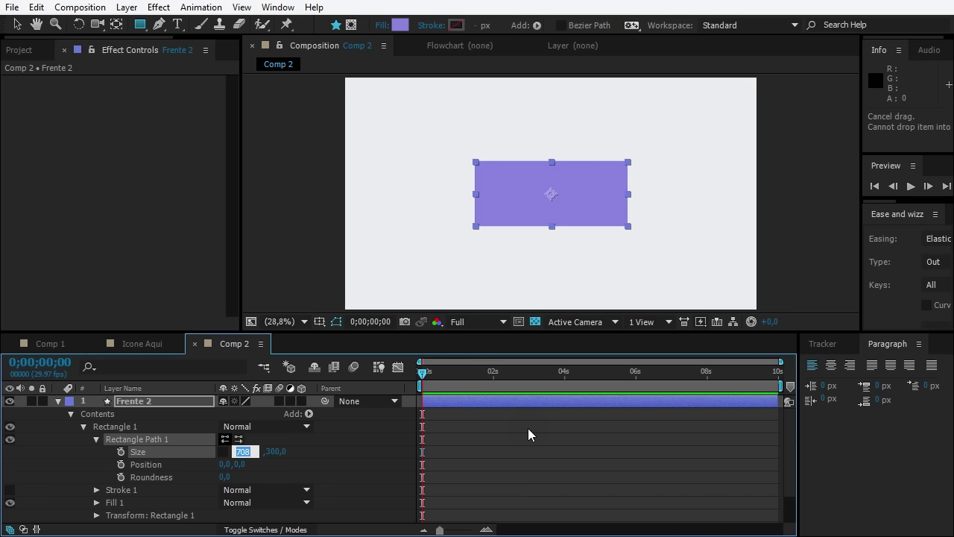
type("900")
key("Return")
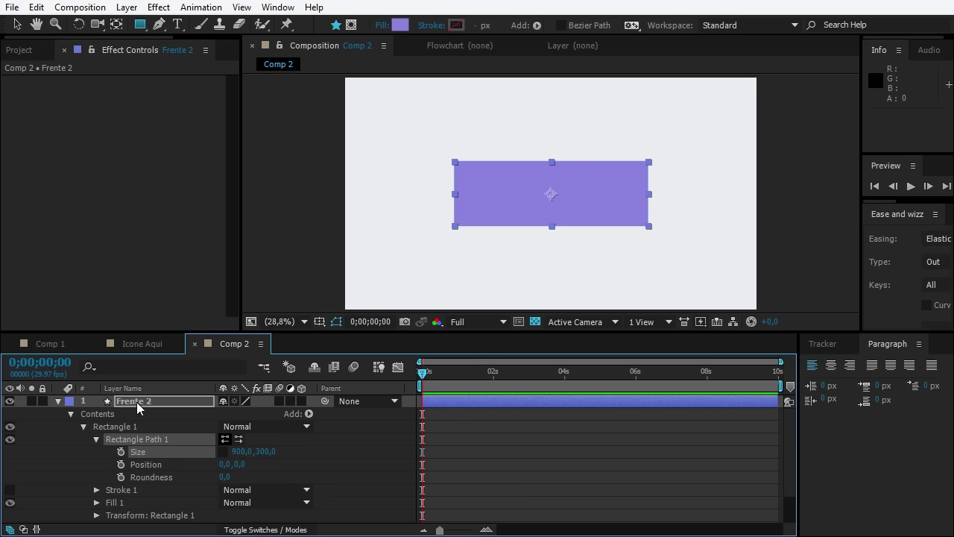
Copy the Uva 2 hex code 8178CF from the palette page
key("alt+Tab")
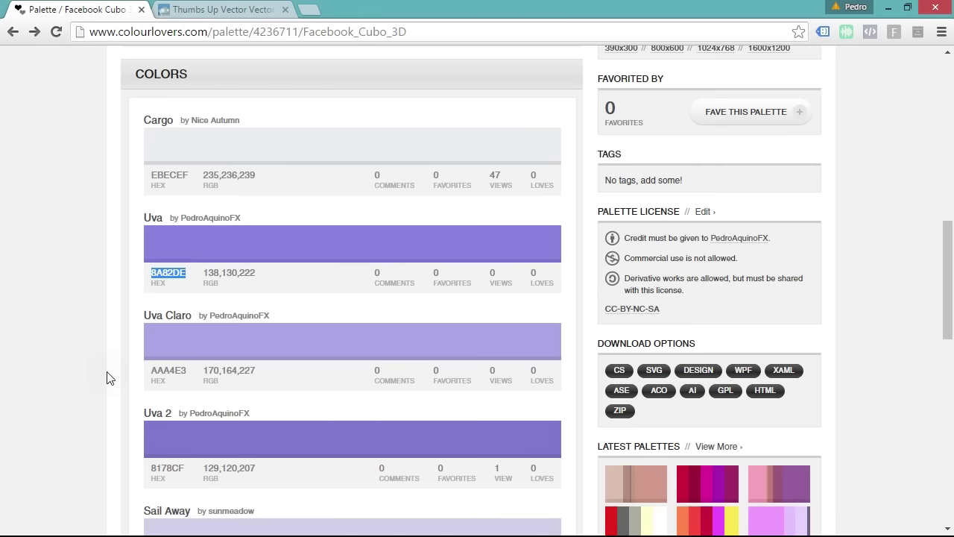
double_click(165, 468)
key("ctrl+c")
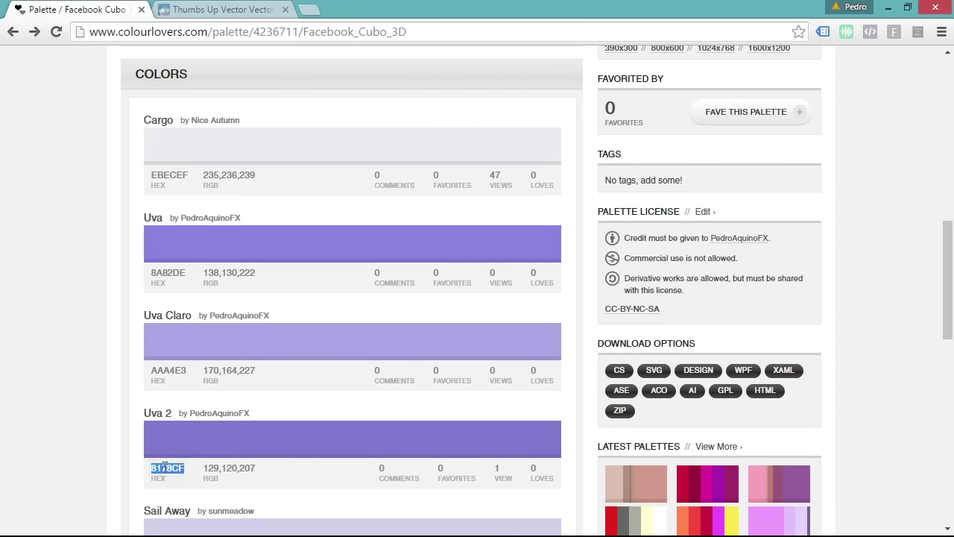
key("alt+Tab")
Change the rectangle's fill colour to 8178CF
left_click(400, 25)
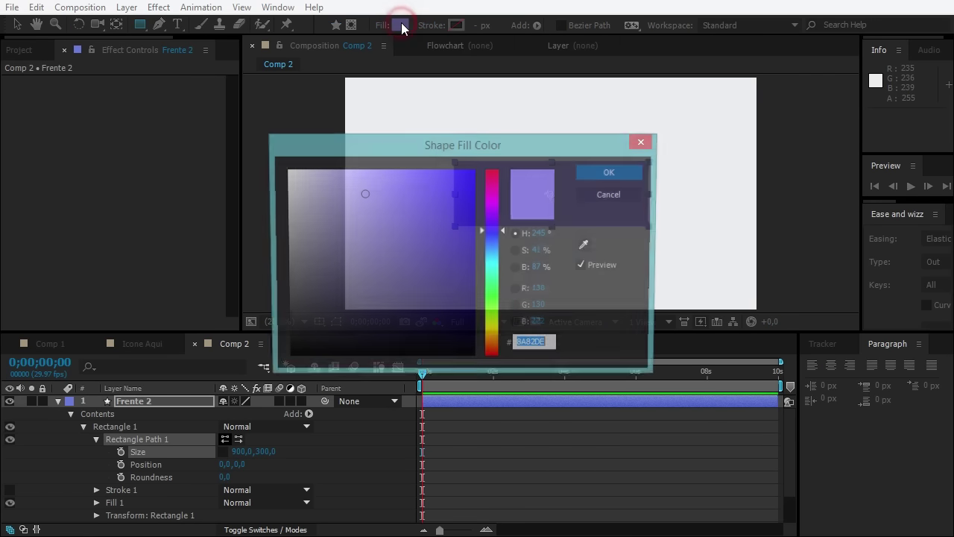
key("ctrl+v")
key("Return")
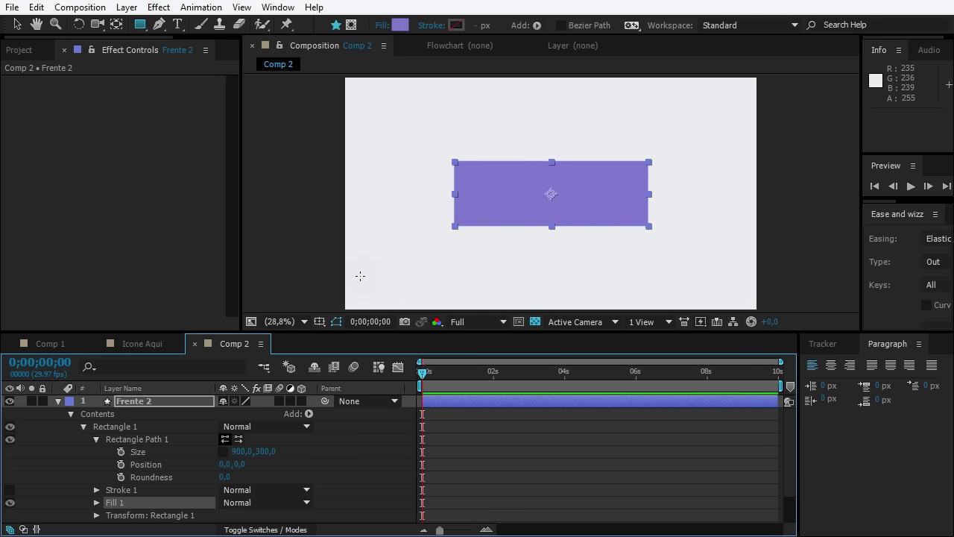
Turn on the 3D switch for both Frente and Frente 2 layers
left_click(143, 403)
left_click(58, 401)
left_click(128, 414, "shift")
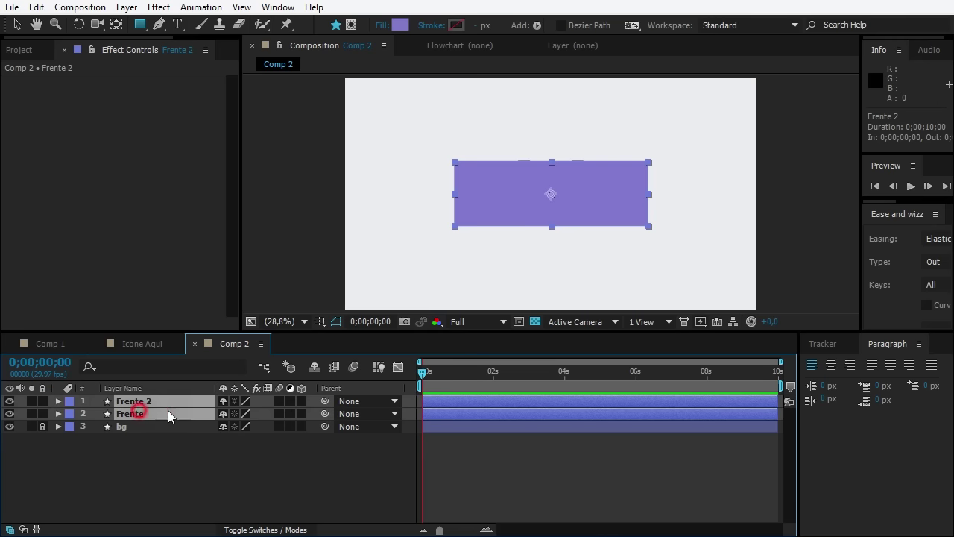
left_click(301, 401)
left_click(150, 464)
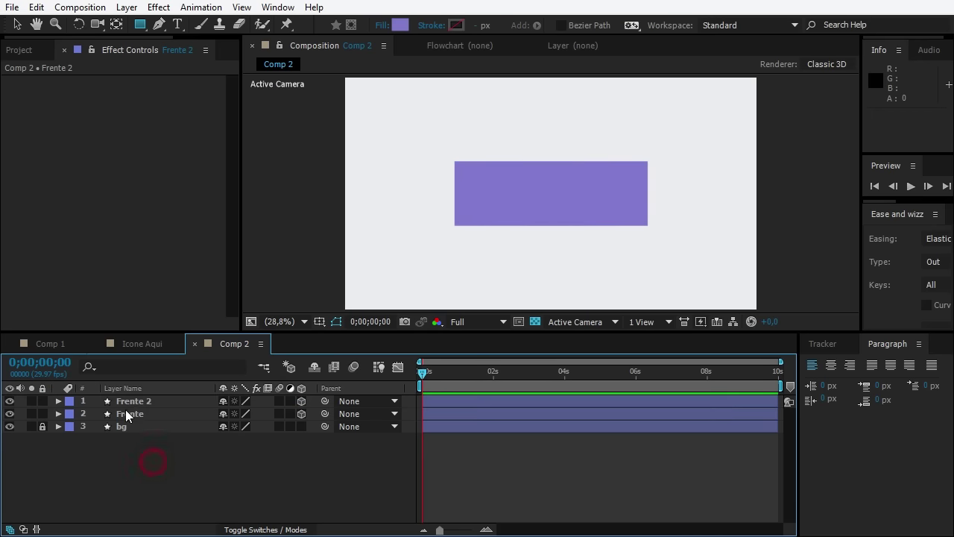
Switch the viewer to Custom View 1 and pull back to see the whole plane
left_click(469, 322)
left_click(575, 323)
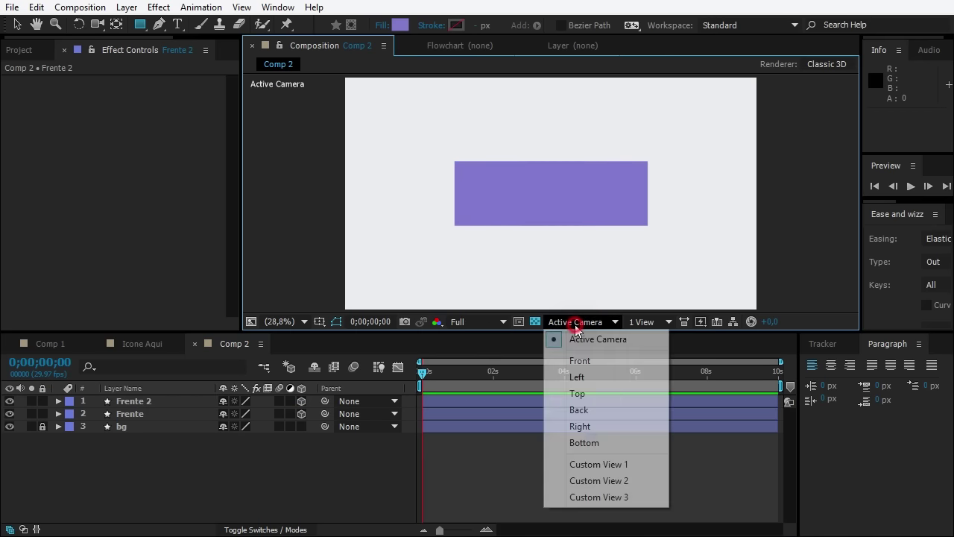
left_click(596, 464)
scroll(526, 220, "up", 1)
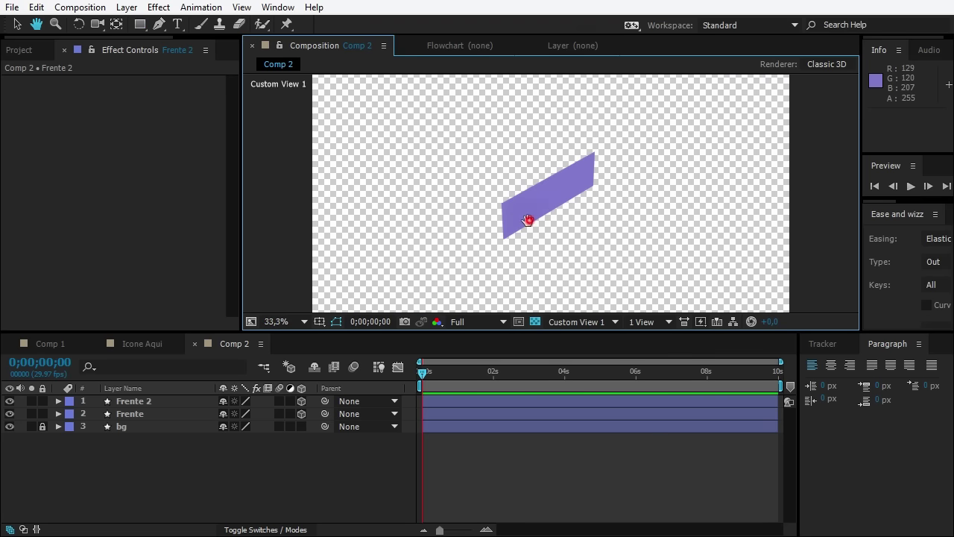
scroll(518, 221, "up", 2)
left_click_drag(518, 220, 530, 201)
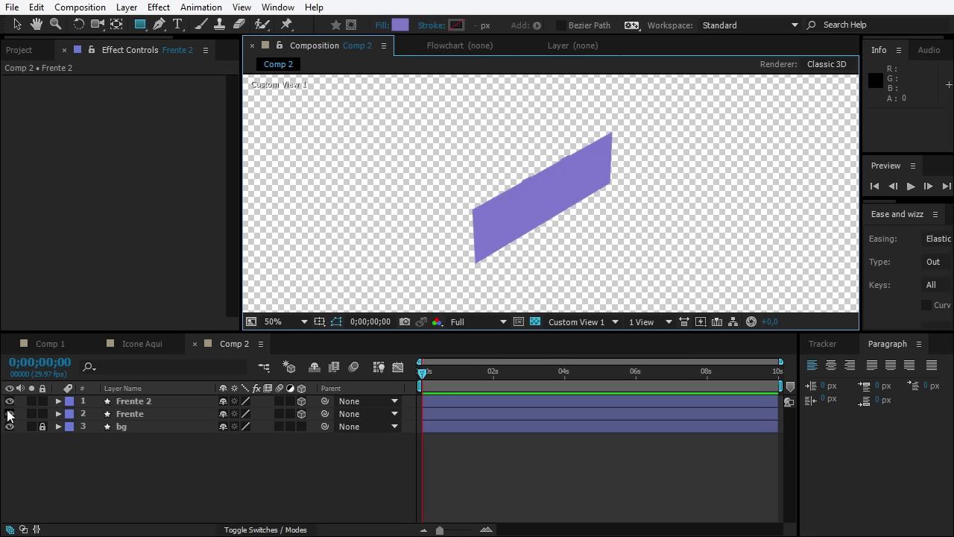
Rename the Frente 2 layer to Lateral 01
left_click(160, 397)
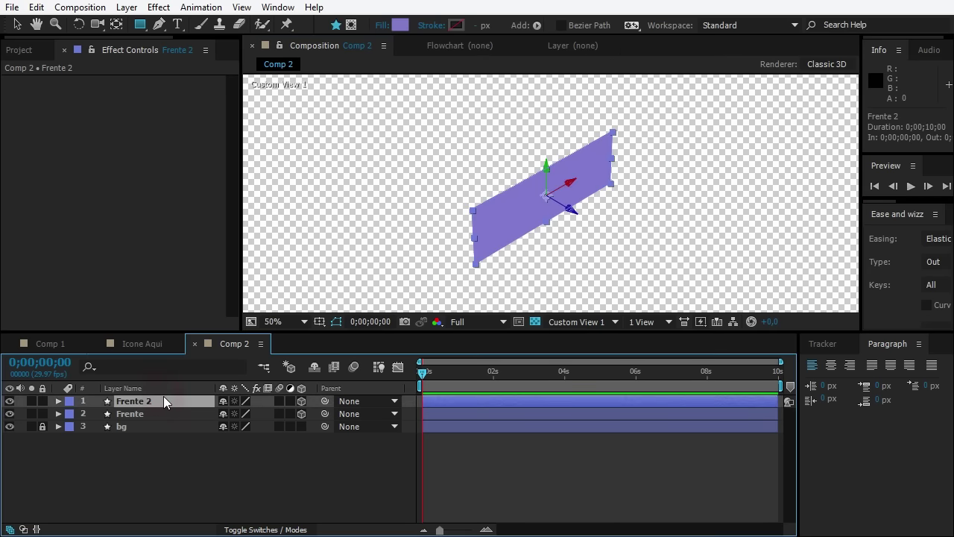
key("Return")
type("Lateral")
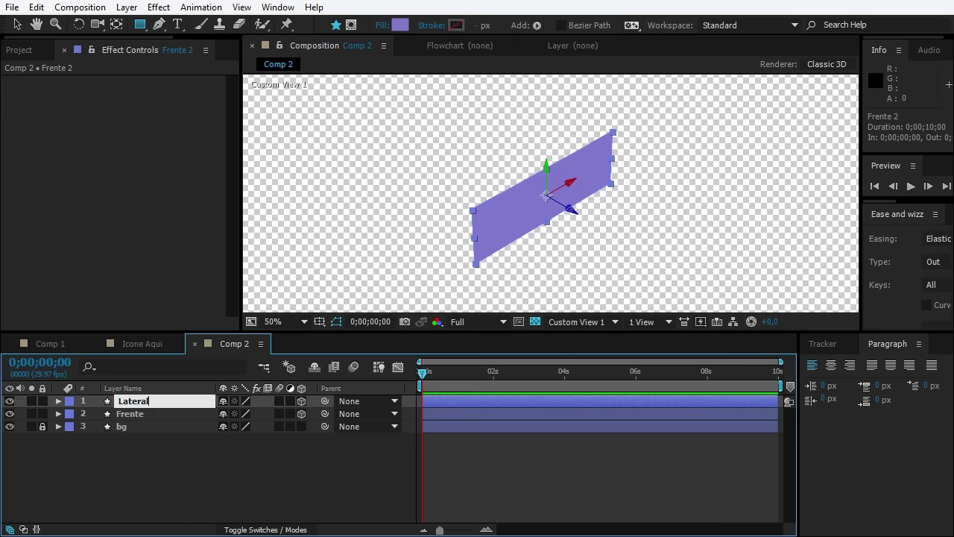
type(" 01")
key("Return")
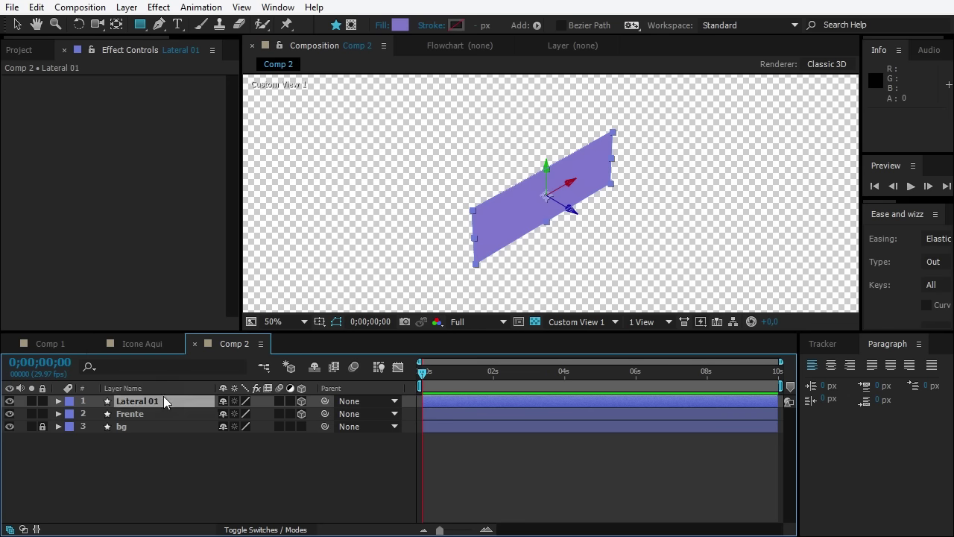
Set Lateral 01's Y Rotation to 90°
key("r")
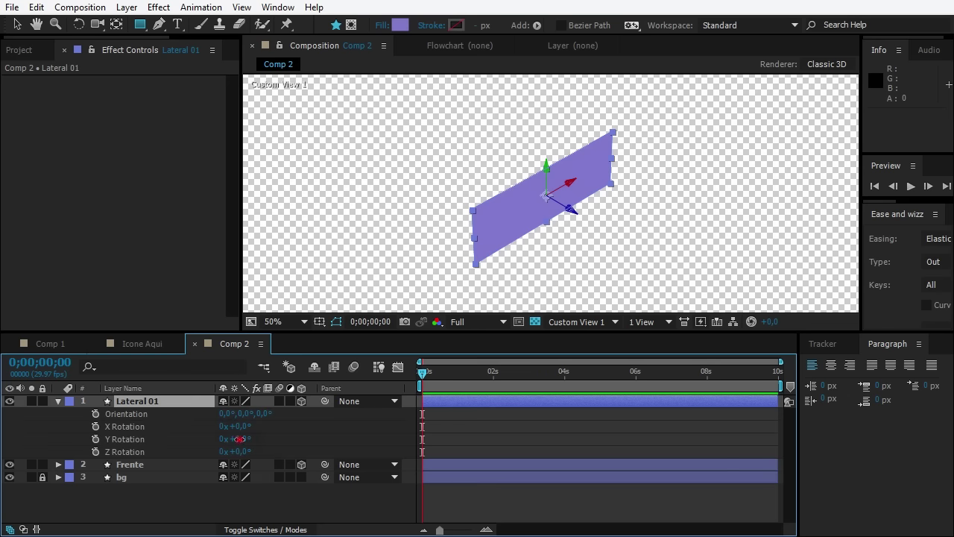
left_click_drag(237, 439, 263, 422)
left_click(238, 439)
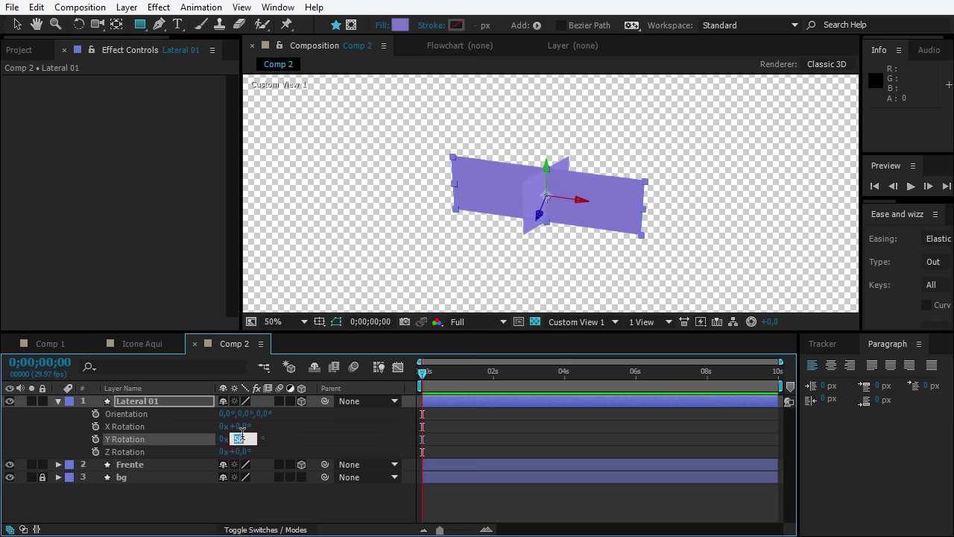
key("Return")
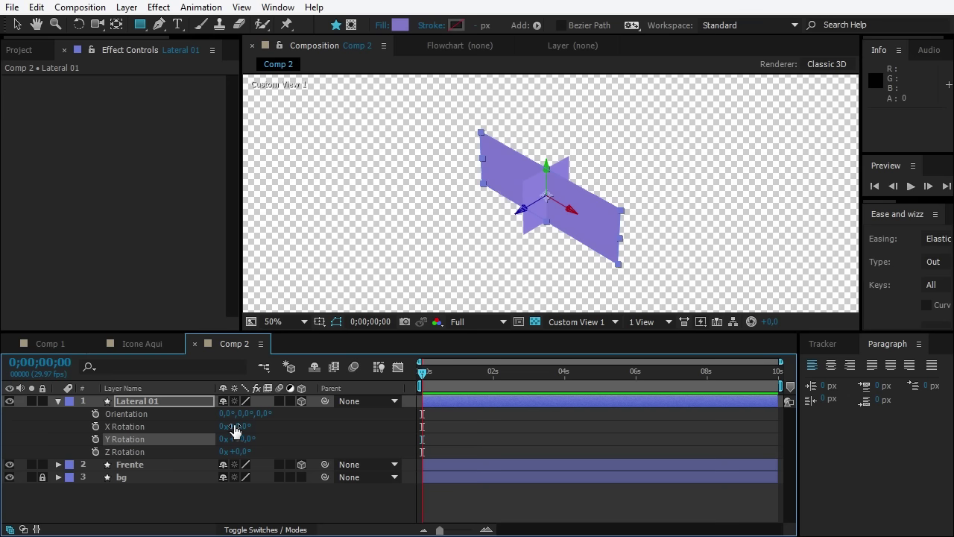
Position Lateral 01 at 810, 540, 450
left_click(180, 404)
key("p")
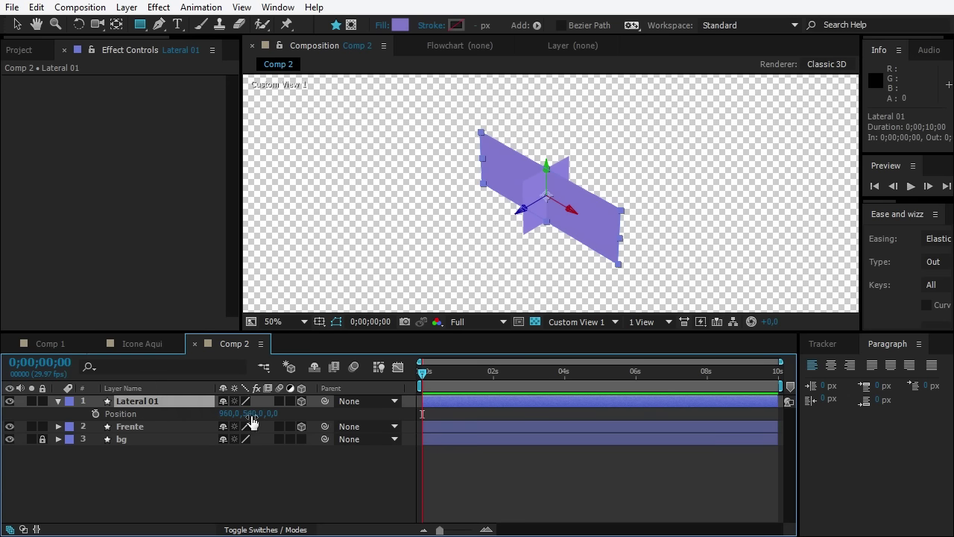
mouse_move(224, 414)
left_mouse_down()
mouse_move(261, 416)
mouse_move(228, 413)
left_mouse_up()
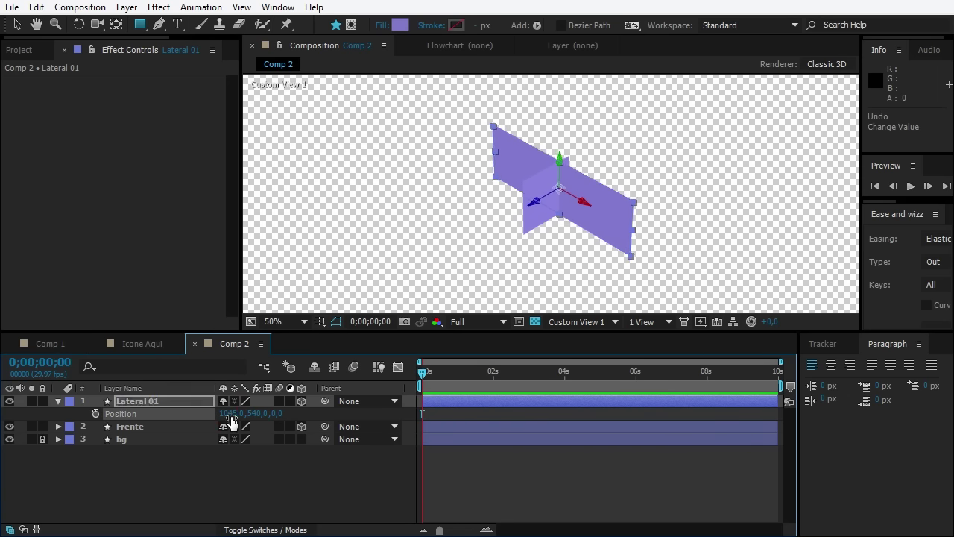
left_click(272, 413)
type("450")
key("Return")
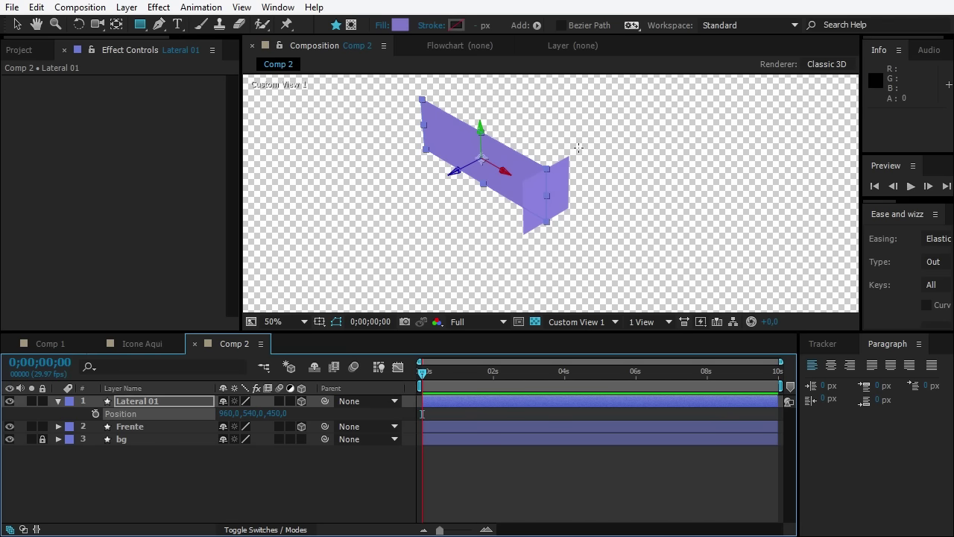
left_click_drag(227, 413, 238, 417)
key("ctrl+z")
left_click(231, 413)
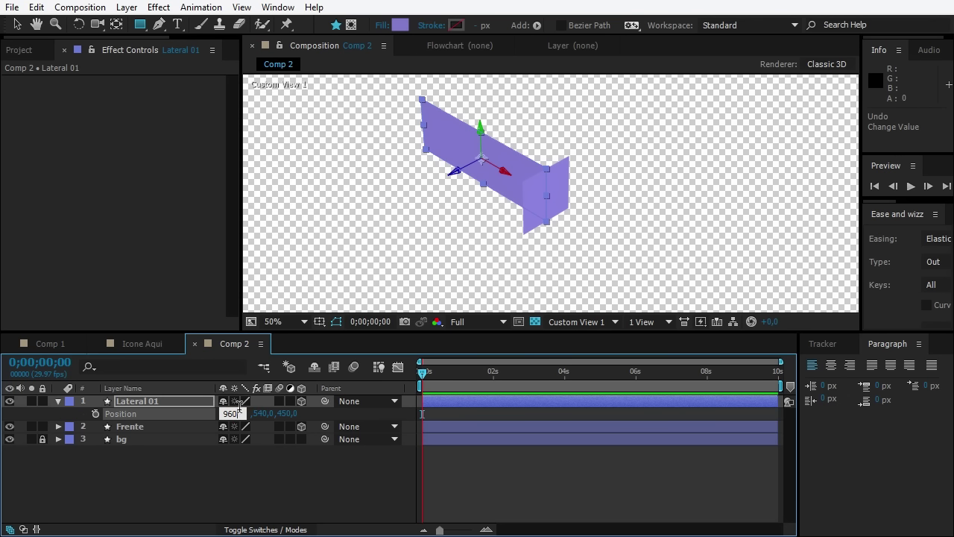
type("50-15")
type("810")
key("Return")
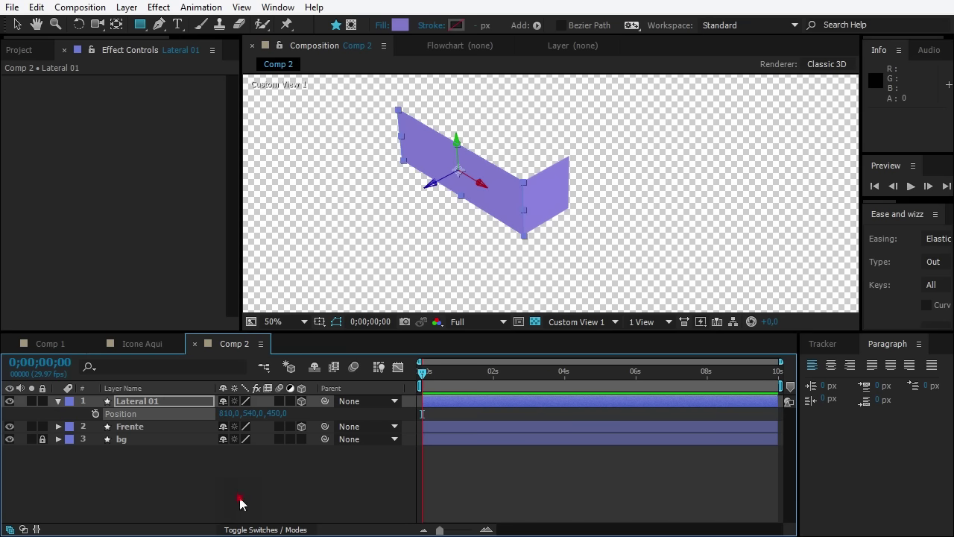
Duplicate Lateral 01 as Lateral 02
left_click(240, 501)
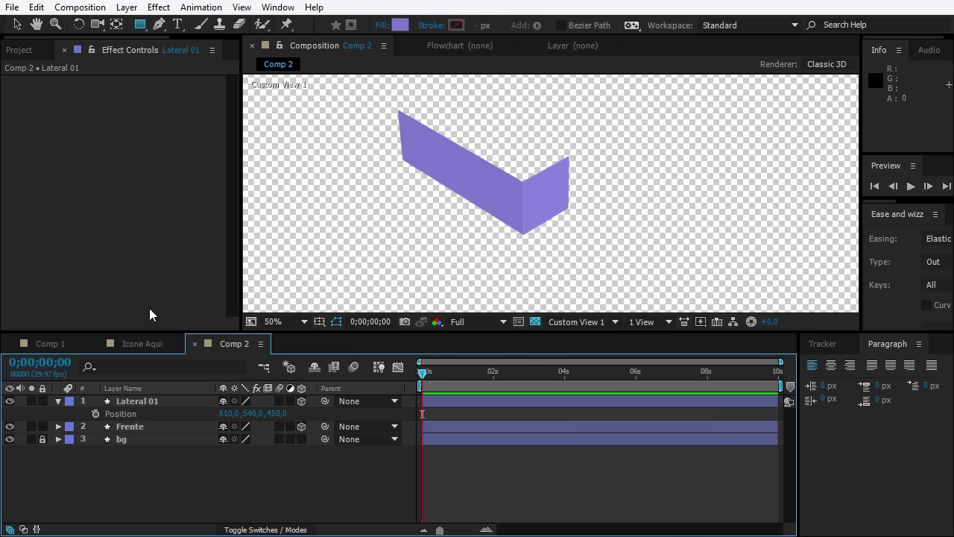
left_click(130, 403)
key("ctrl+d")
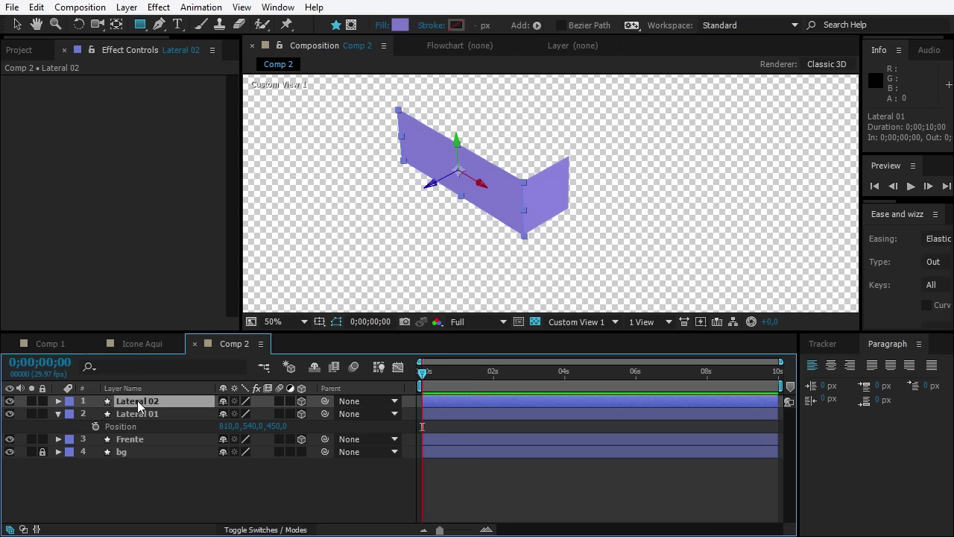
Set Lateral 02's Y Rotation to 270°
key("r")
left_click_drag(242, 438, 356, 421)
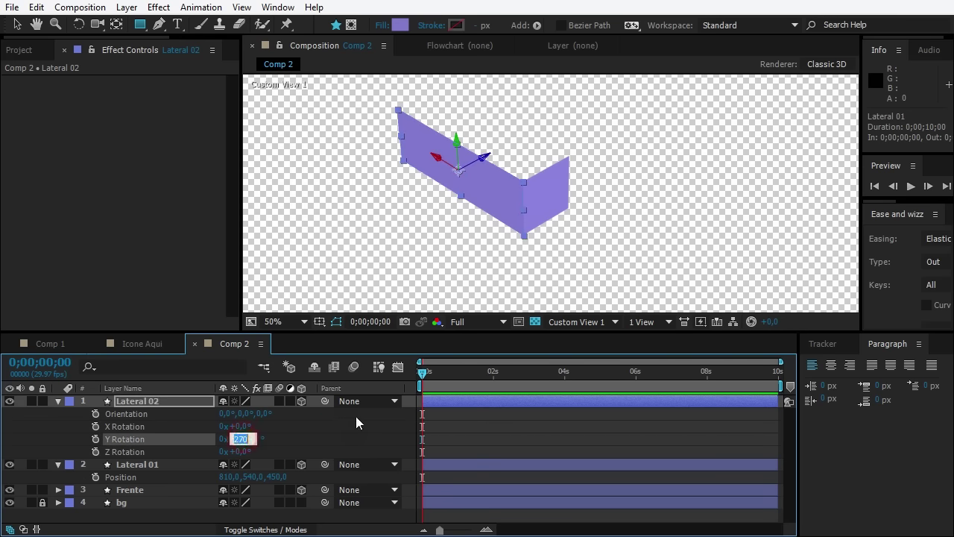
type("270")
key("Return")
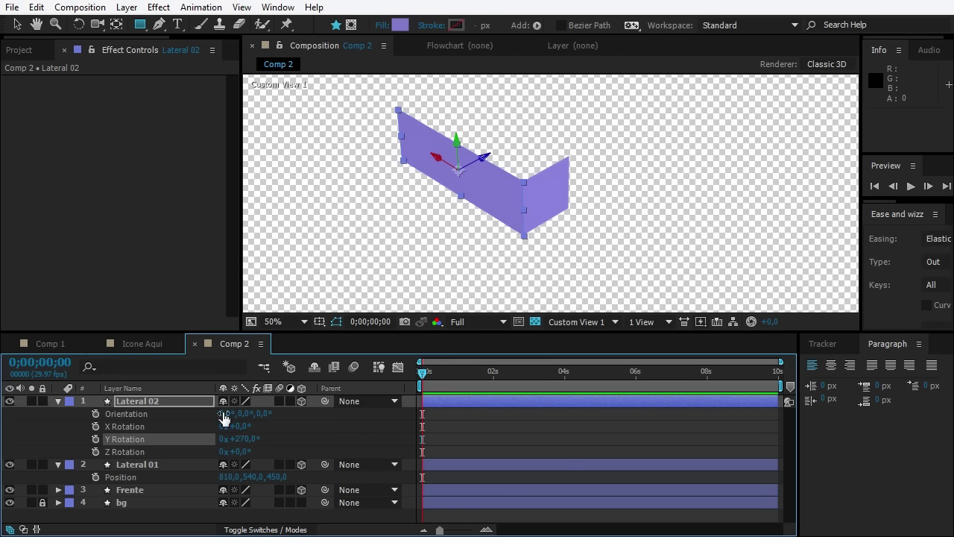
Set Lateral 02's X position to 810+300, giving 1110
key("p")
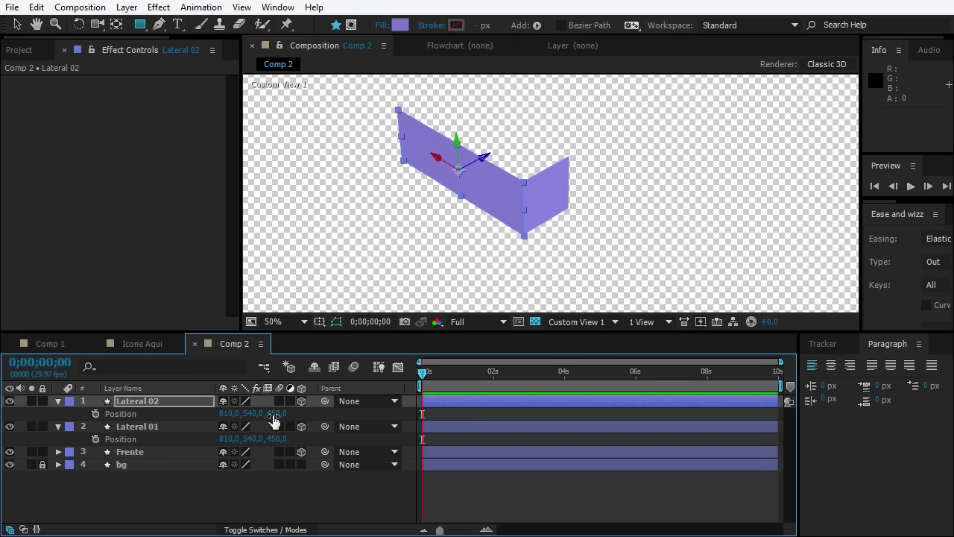
left_click_drag(273, 415, 250, 425)
key("ctrl+z")
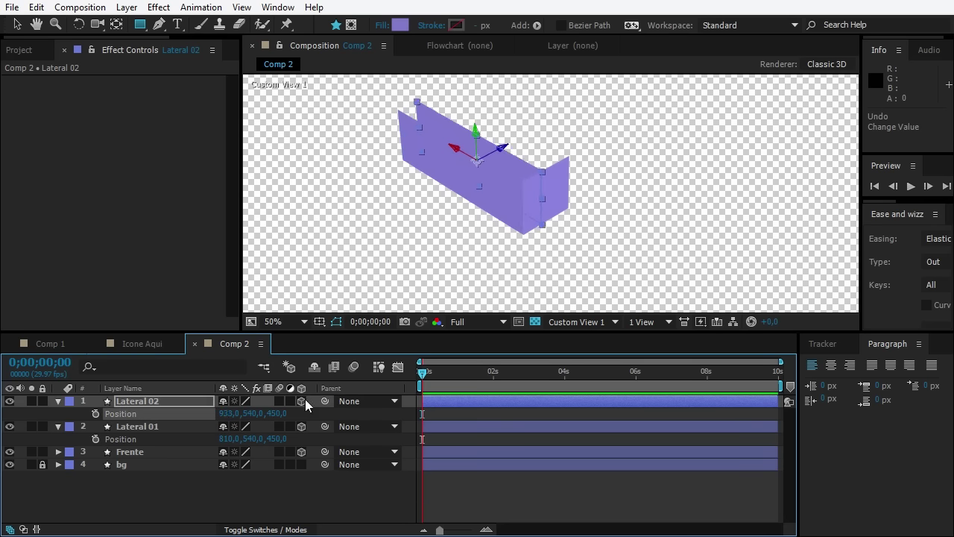
left_click(226, 415)
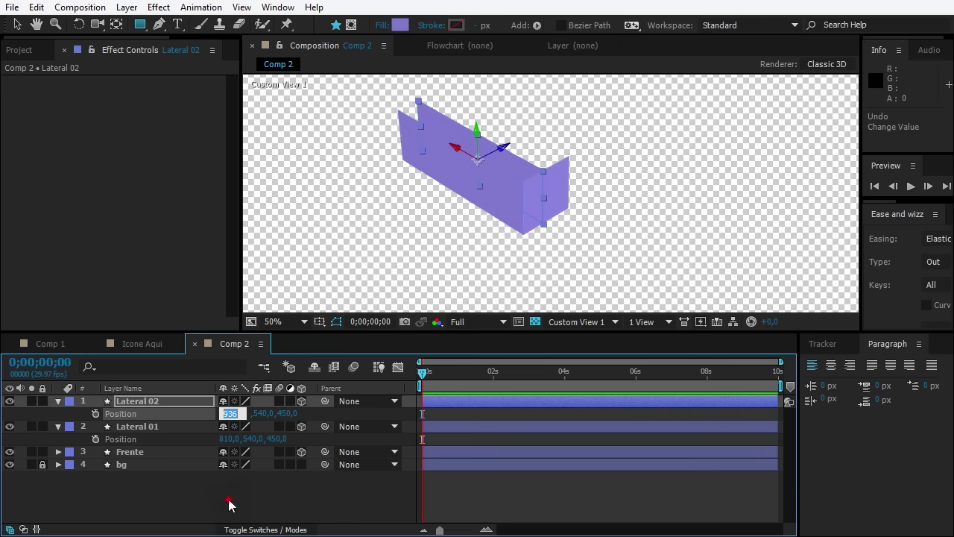
type("810")
key("Return")
left_click(239, 414)
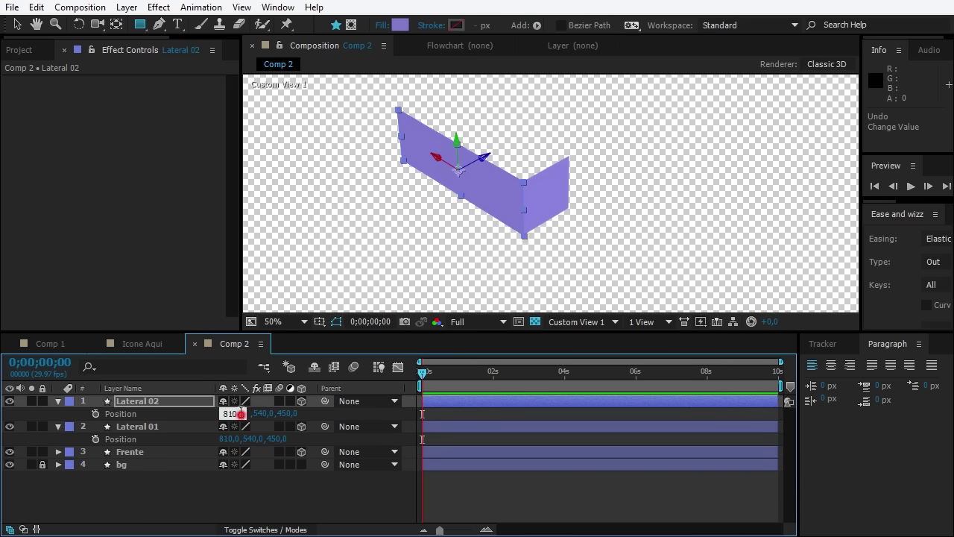
type("+300")
key("Return")
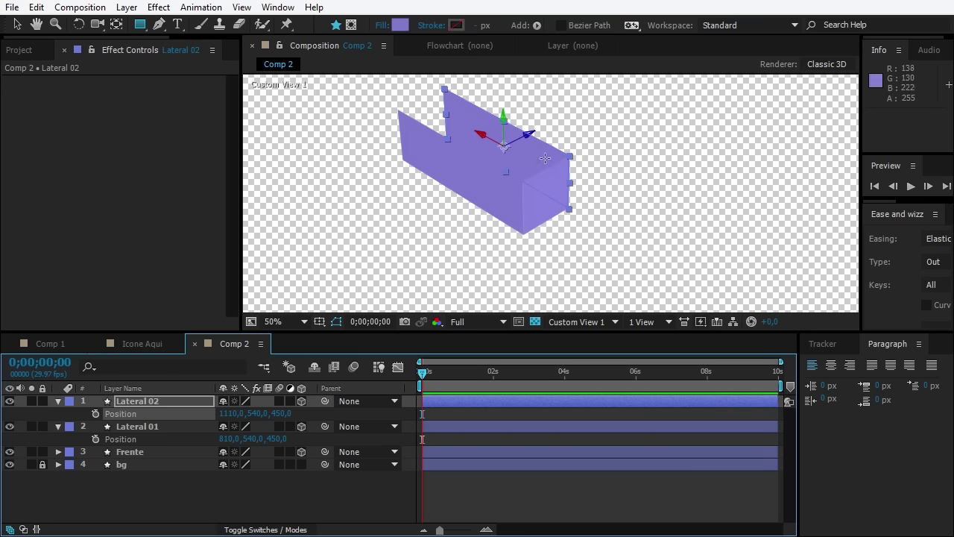
Collapse the Lateral layers' properties and select the Frente layer
left_click(58, 401)
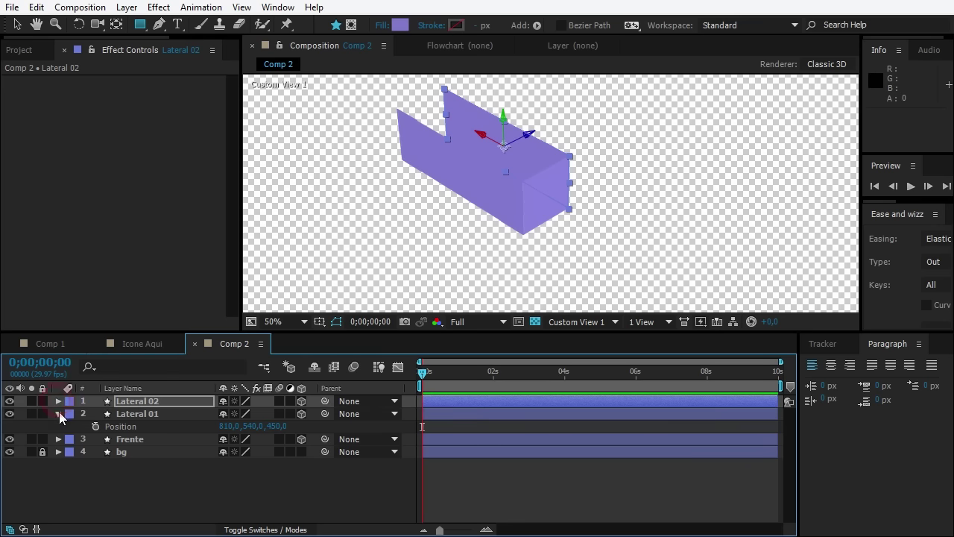
left_click(59, 413)
left_click(71, 451)
left_click(131, 426)
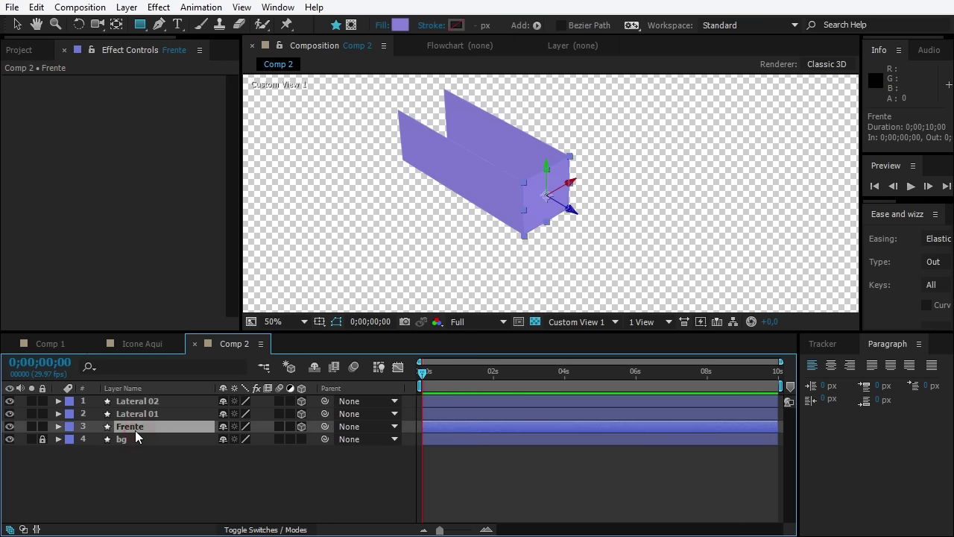
Duplicate Frente, move the copy to the top of the stack, and name it Superior
key("ctrl+d")
left_click_drag(135, 430, 155, 399)
key("Return")
type("S")
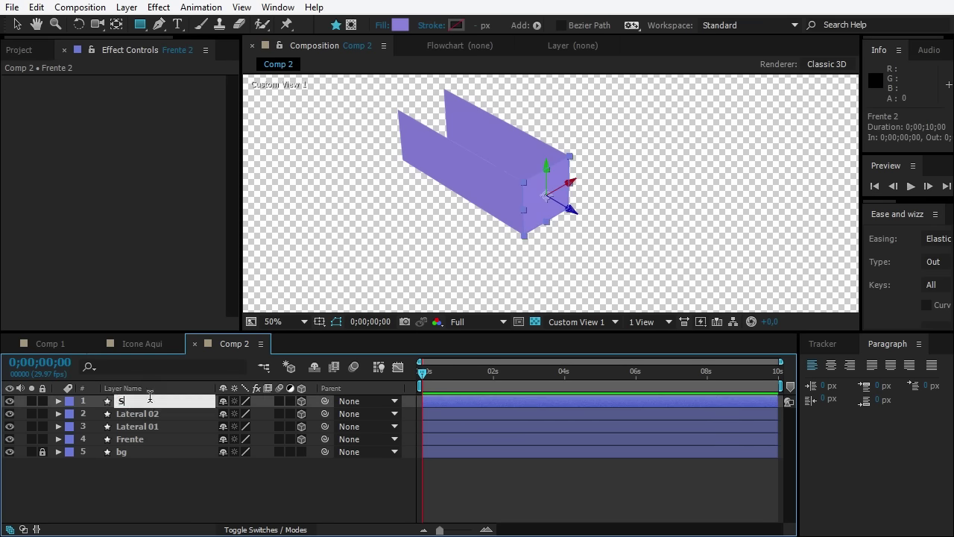
type("uperior")
key("Return")
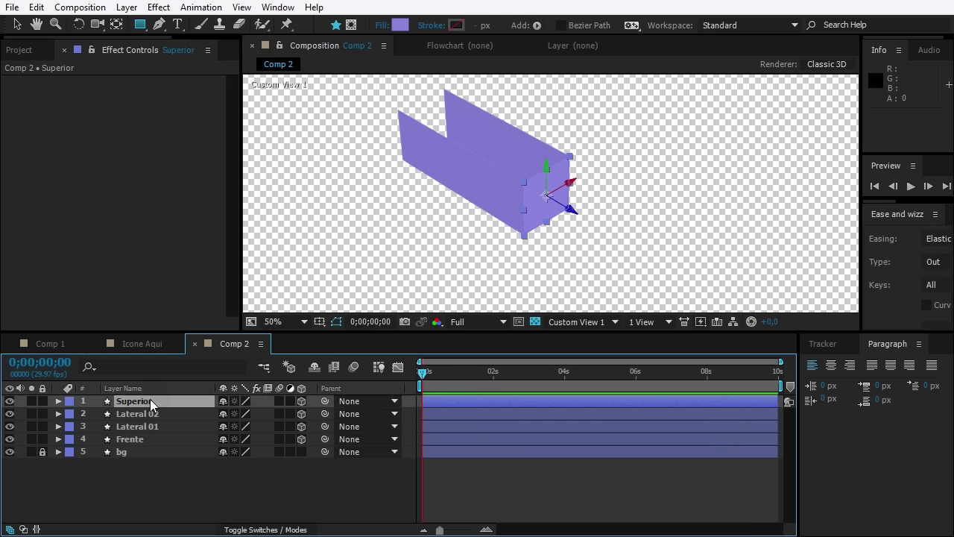
Unlink Superior's rectangle path size and set it to 300 × 900
left_click(59, 401)
left_click(71, 413)
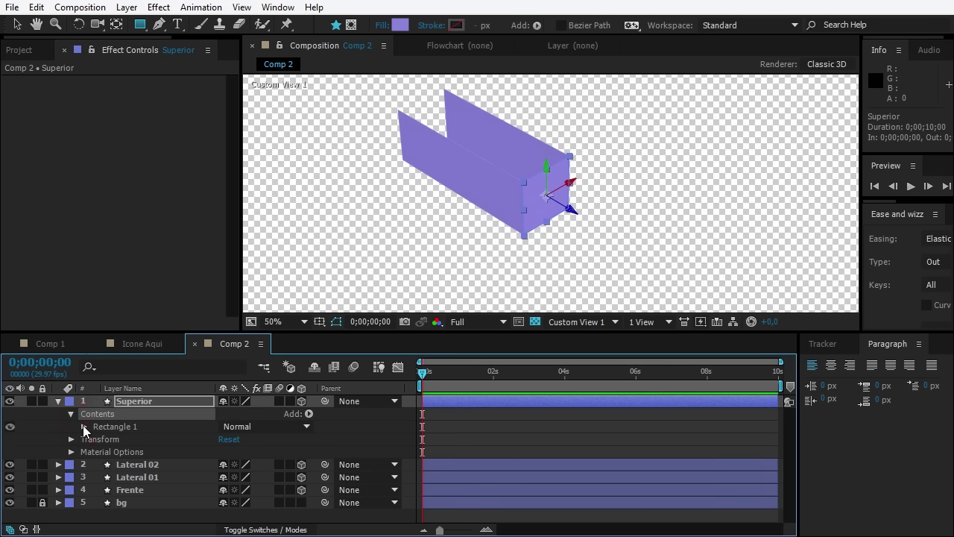
left_click(84, 426)
left_click(97, 440)
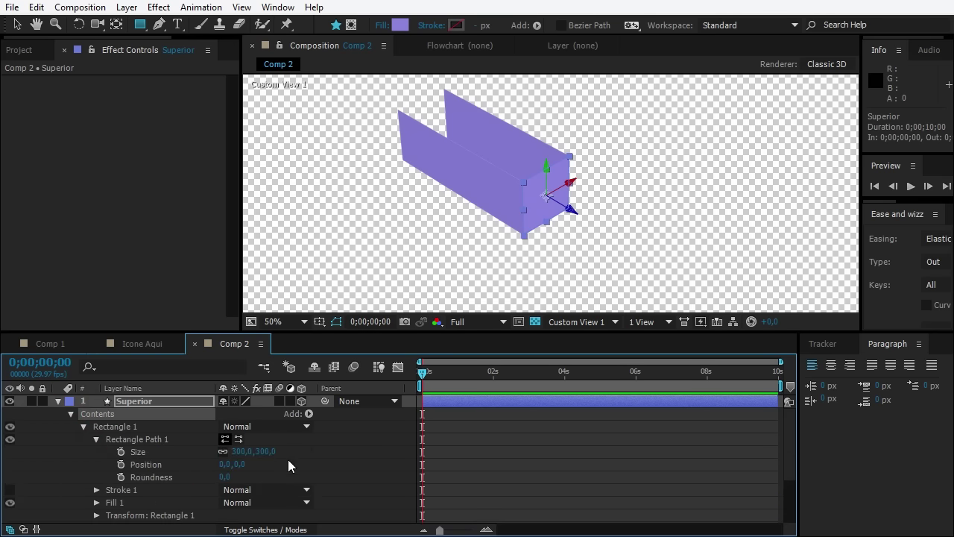
left_click(222, 451)
left_click_drag(265, 451, 308, 473)
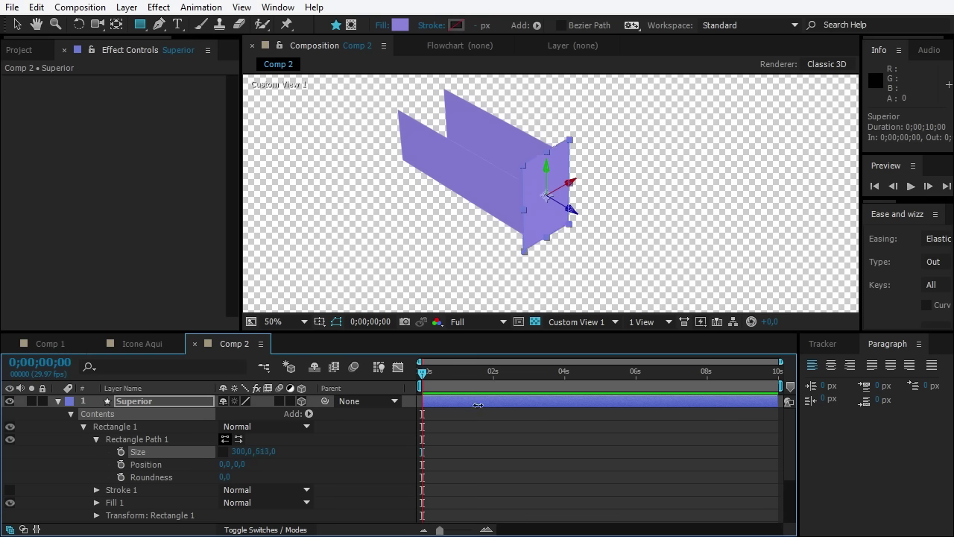
left_click(262, 452)
type("90")
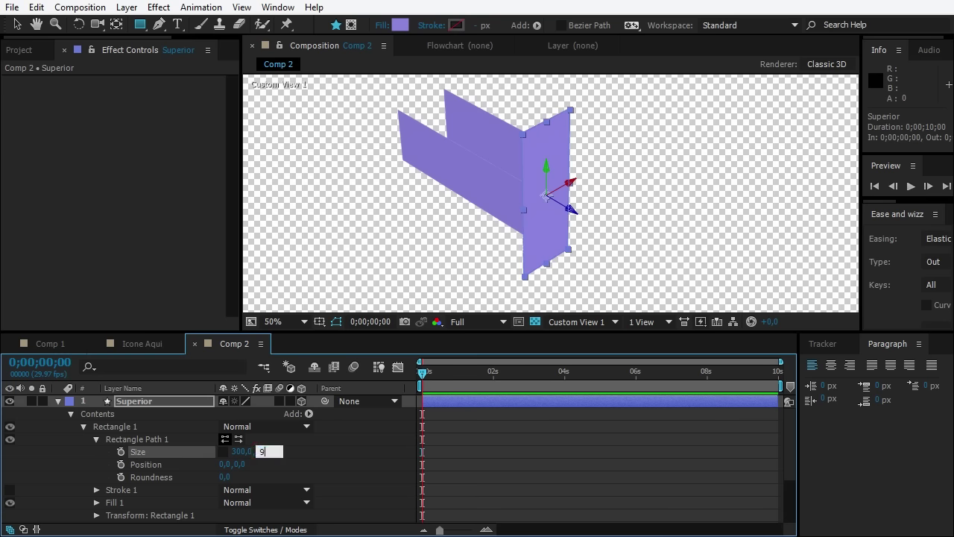
key("Return")
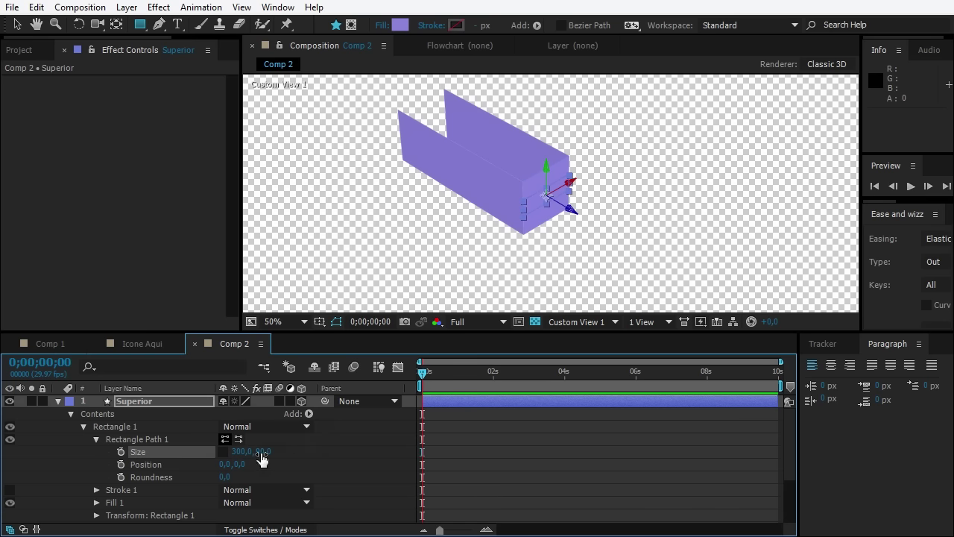
left_click(263, 451)
type("300")
key("Return")
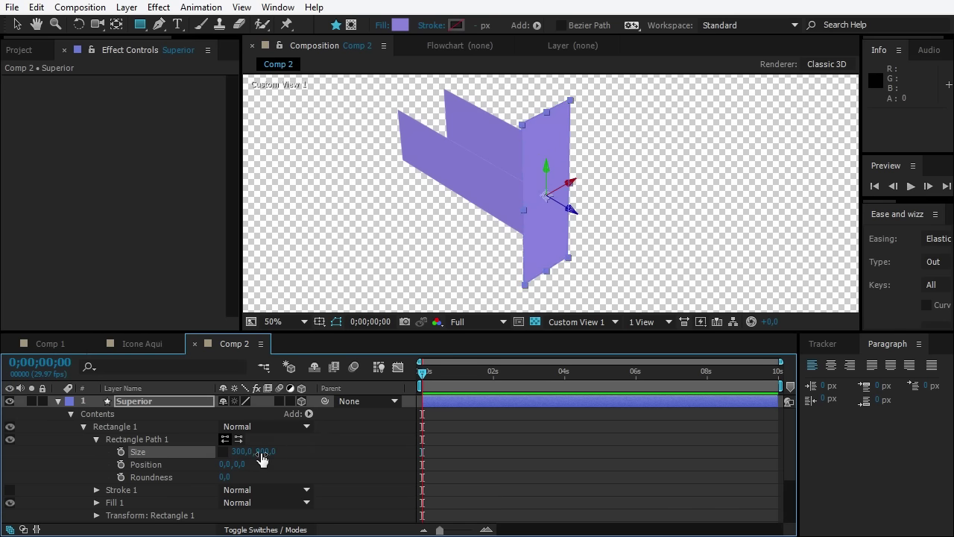
key("r")
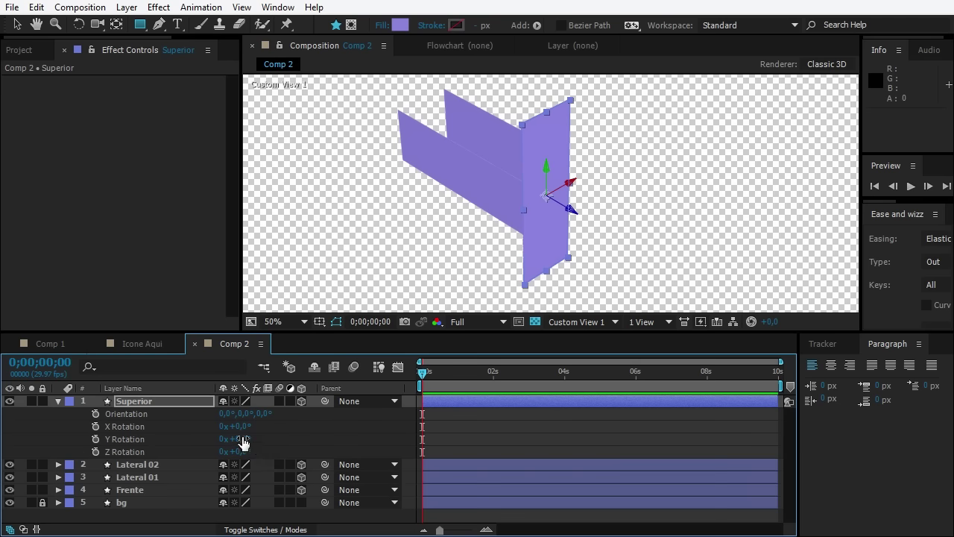
Lay the Superior panel flat with an X rotation of -90°
mouse_move(242, 442)
left_mouse_down()
mouse_move(254, 441)
mouse_move(183, 429)
left_mouse_up()
key("ctrl+z")
left_click(236, 426)
type("-90")
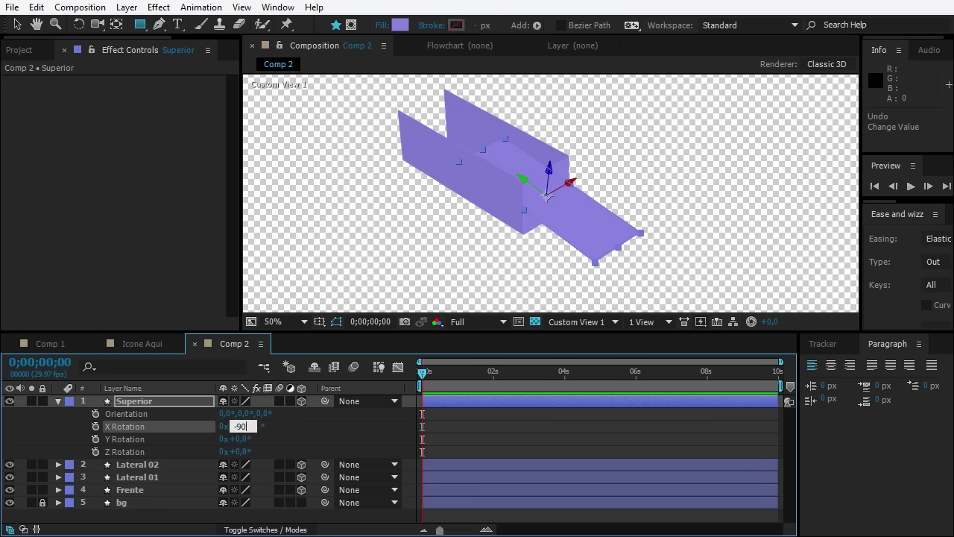
key("Return")
Set Superior's Z position to 450
left_click(128, 401)
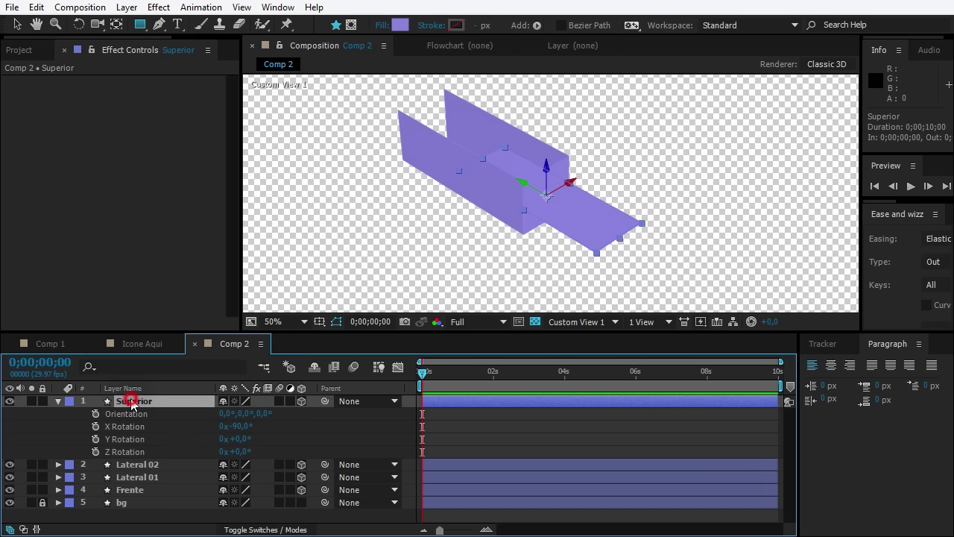
key("p")
left_click_drag(267, 414, 270, 418)
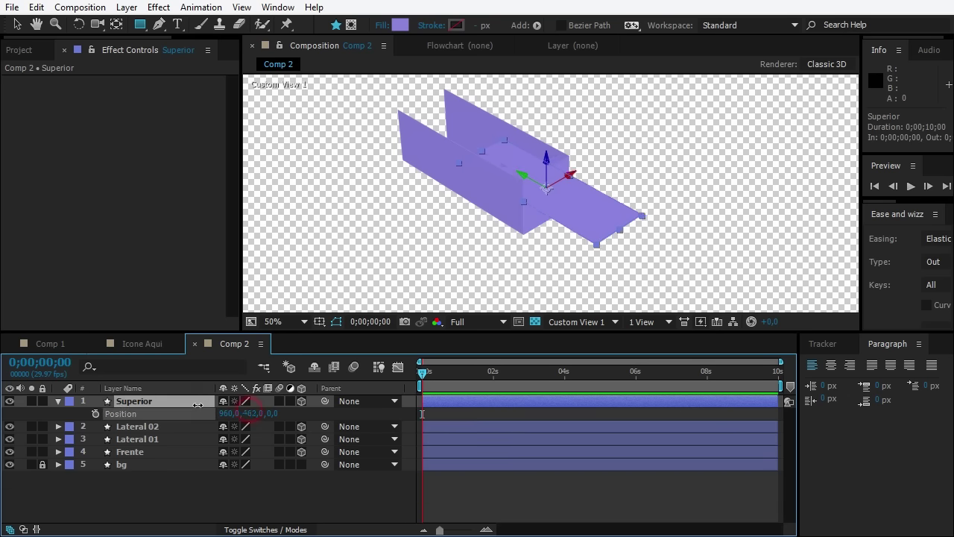
key("ctrl+z")
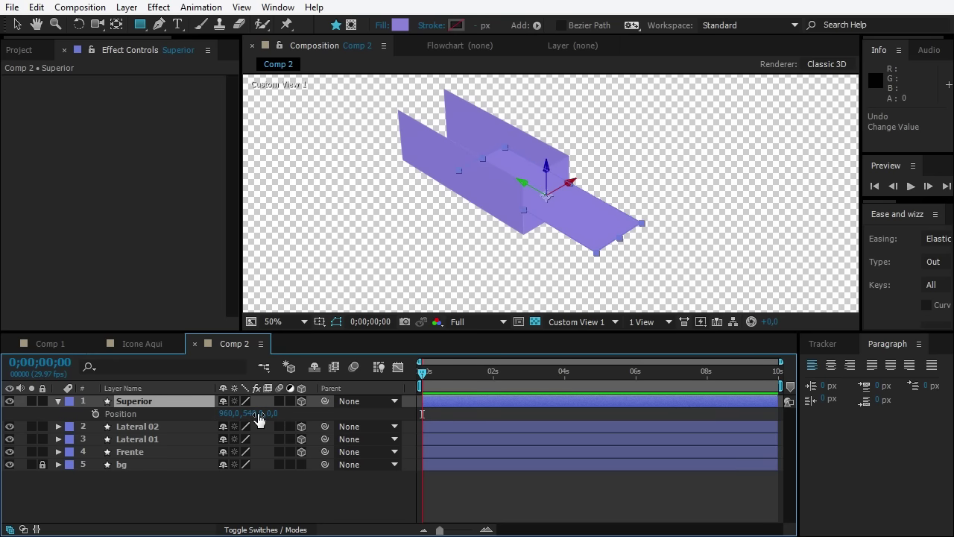
key("ctrl+shift+a")
left_click(272, 414)
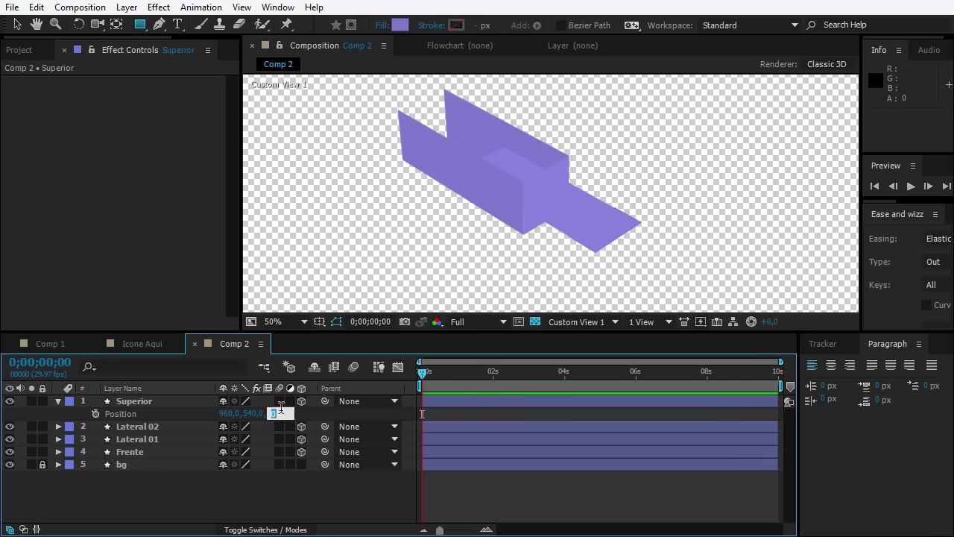
type("0")
key("Return")
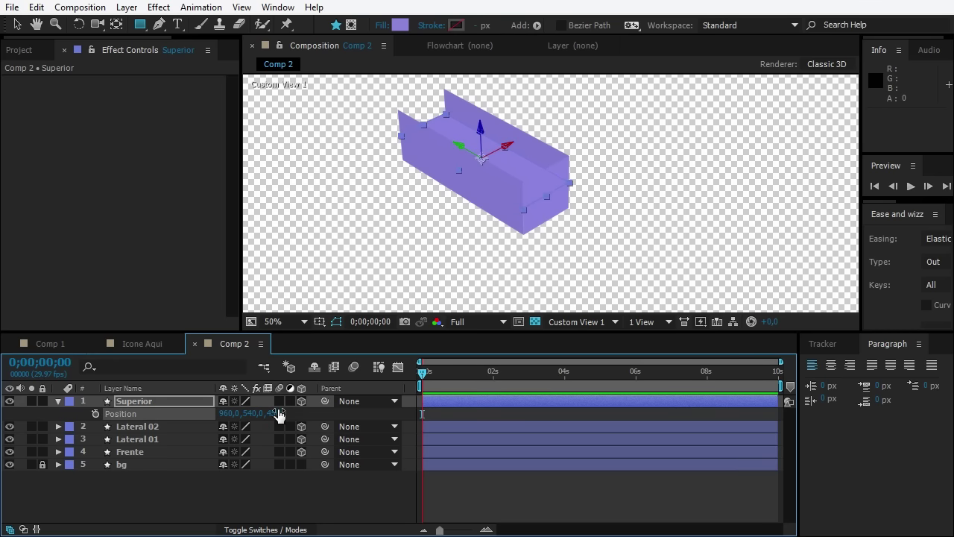
Set Superior's Y position to 390 so it caps the top of the box
left_click_drag(251, 420, 236, 420)
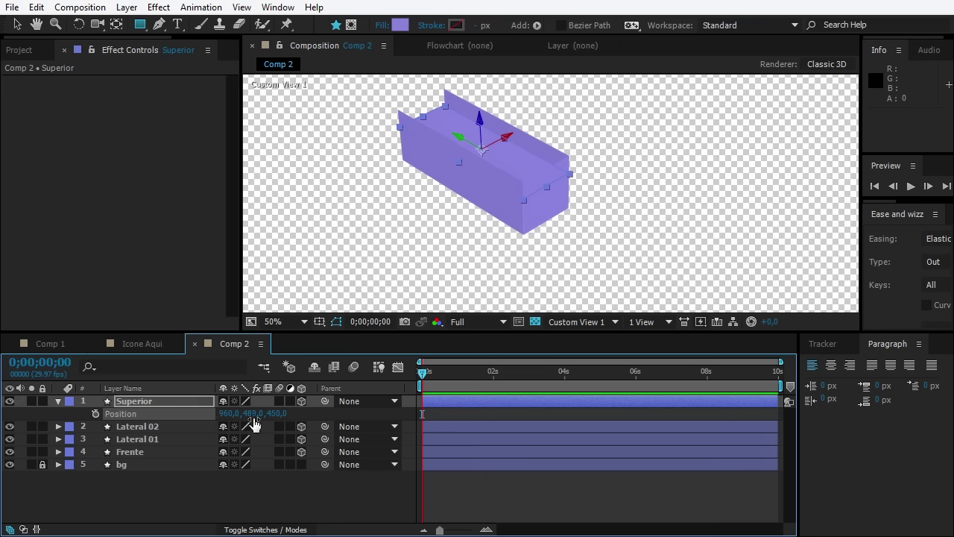
key("ctrl+z")
left_click(255, 417)
type("40")
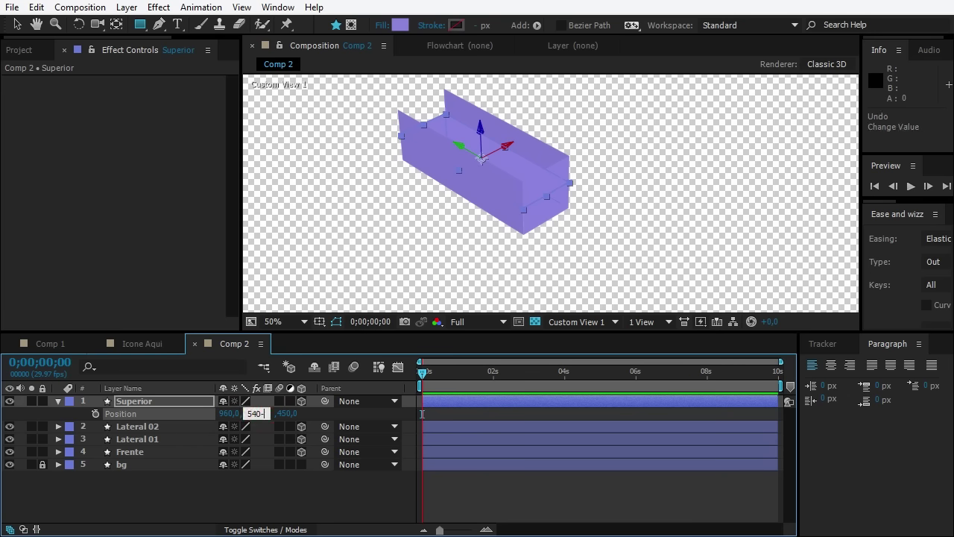
type("-15")
key("Return")
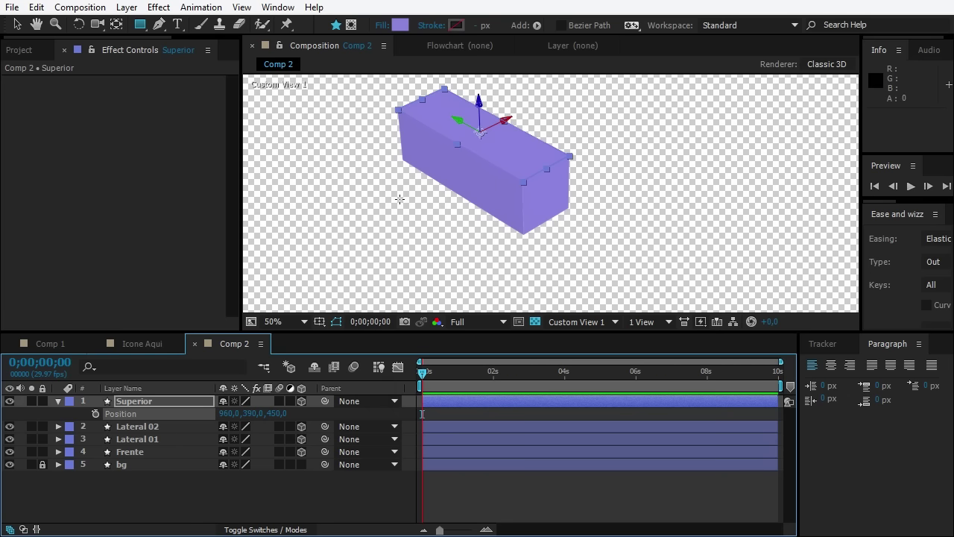
Sample the box's purple, #8178CF, as the shape fill colour with the eyedropper
left_click(401, 25)
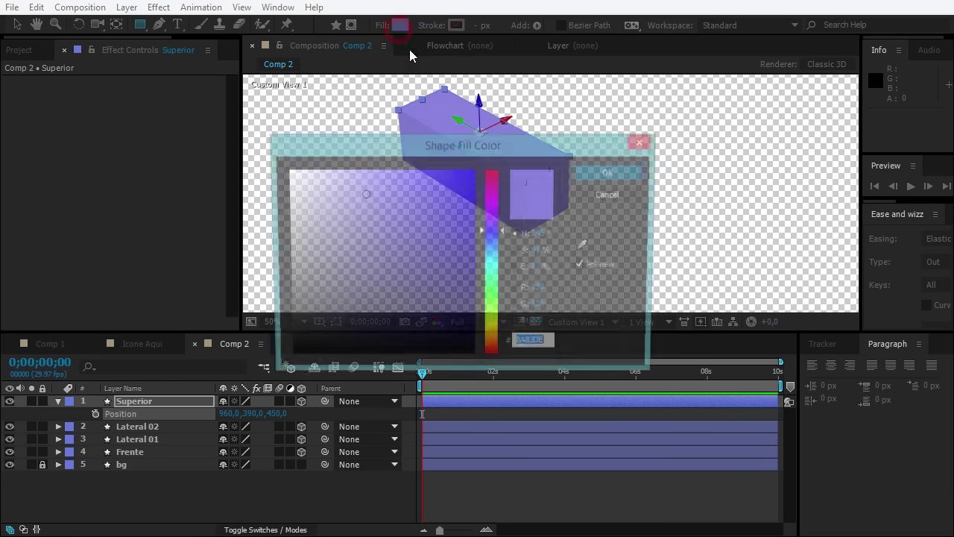
left_click_drag(462, 145, 426, 281)
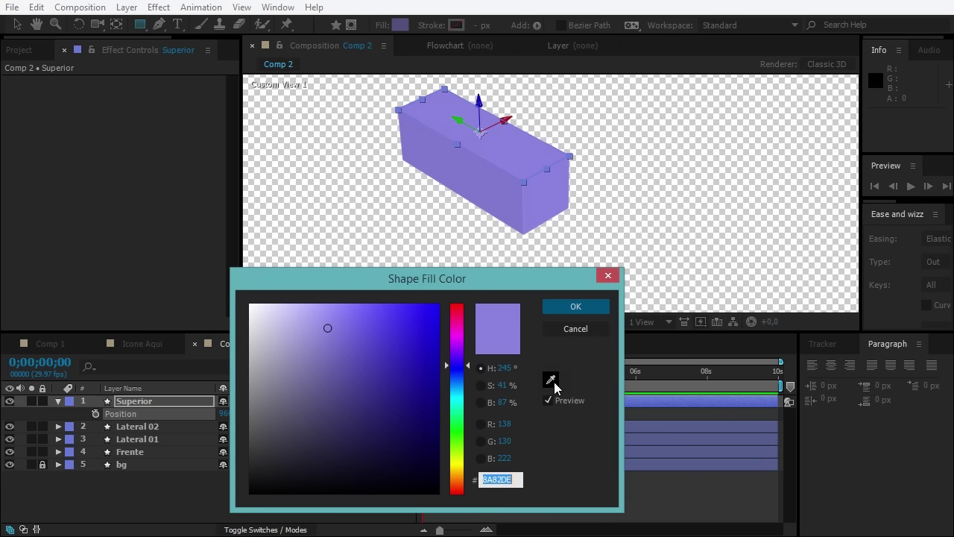
left_click(552, 380)
left_click(551, 380)
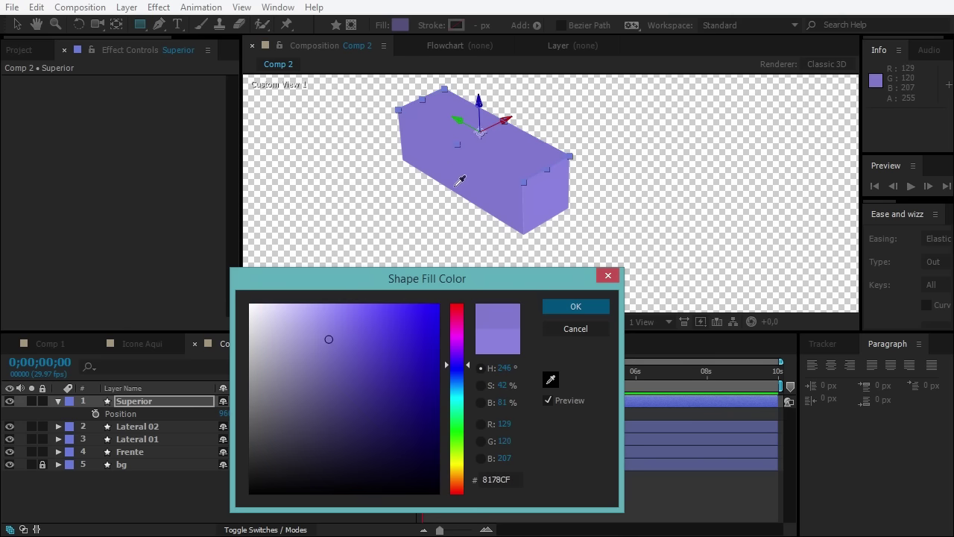
left_click(485, 182)
Confirm the sampled purple fill, then duplicate Superior and rename the copy Inferior
left_click(574, 305)
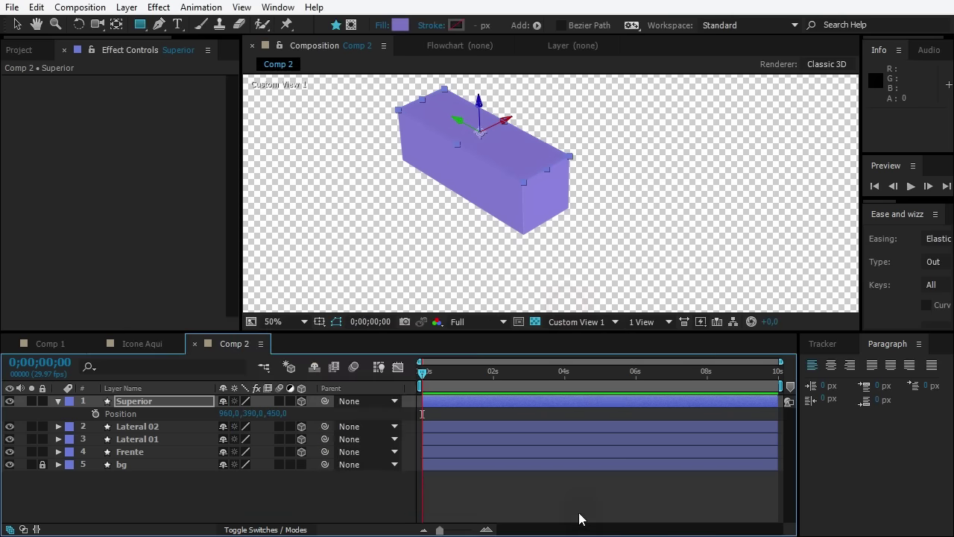
left_click(579, 517)
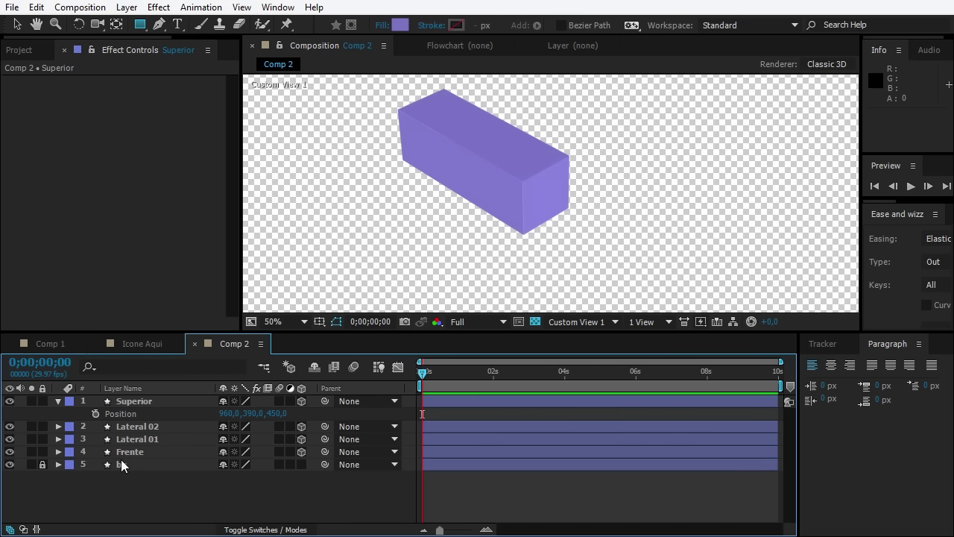
left_click(135, 402)
key("ctrl+d")
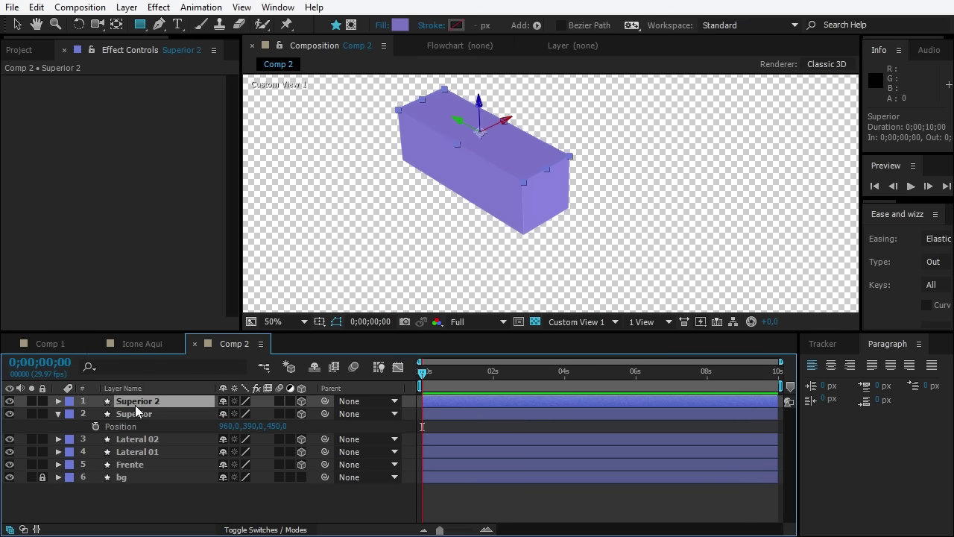
key("Return")
key("BackSpace")
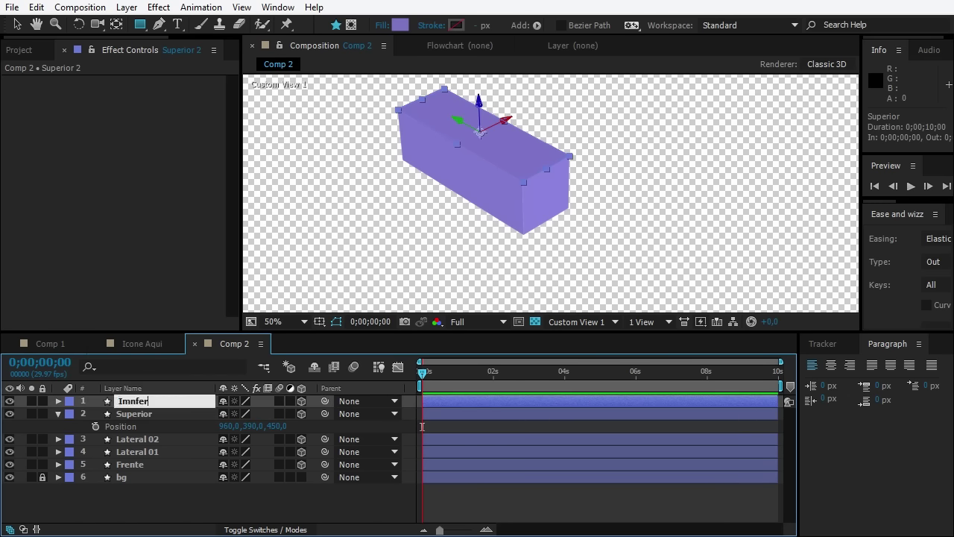
type("ior")
key("Return")
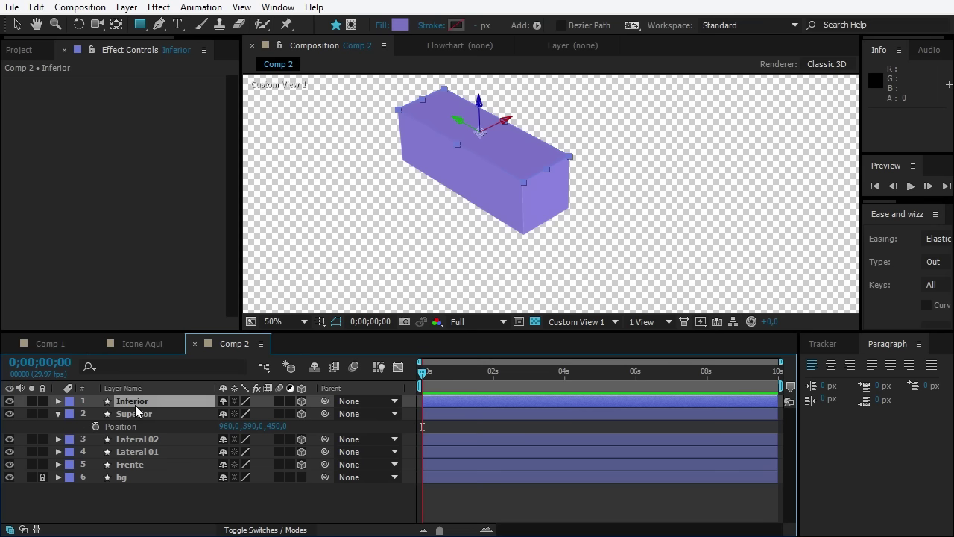
Drop Inferior to Y position 690 as the box bottom and orbit to view it from below
left_click(58, 414)
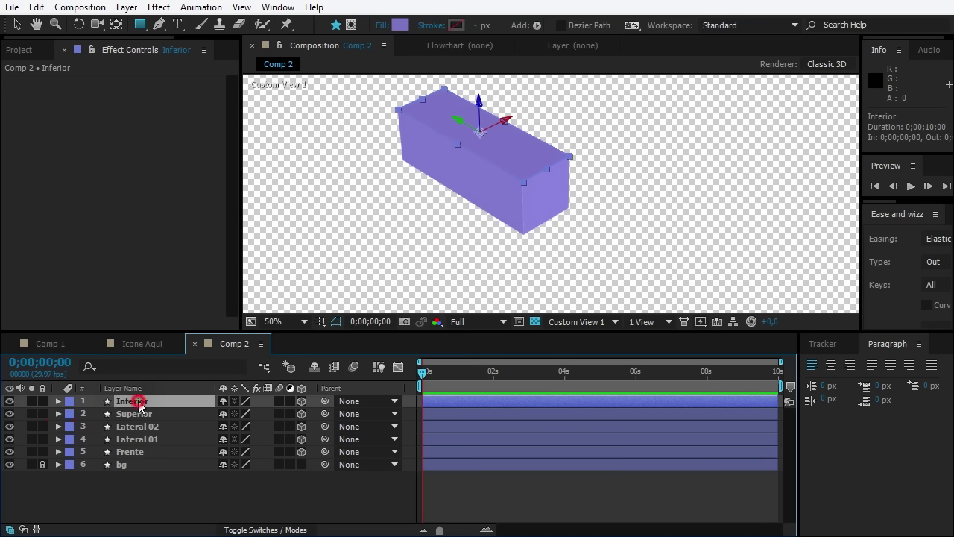
key("p")
left_click_drag(252, 413, 259, 430)
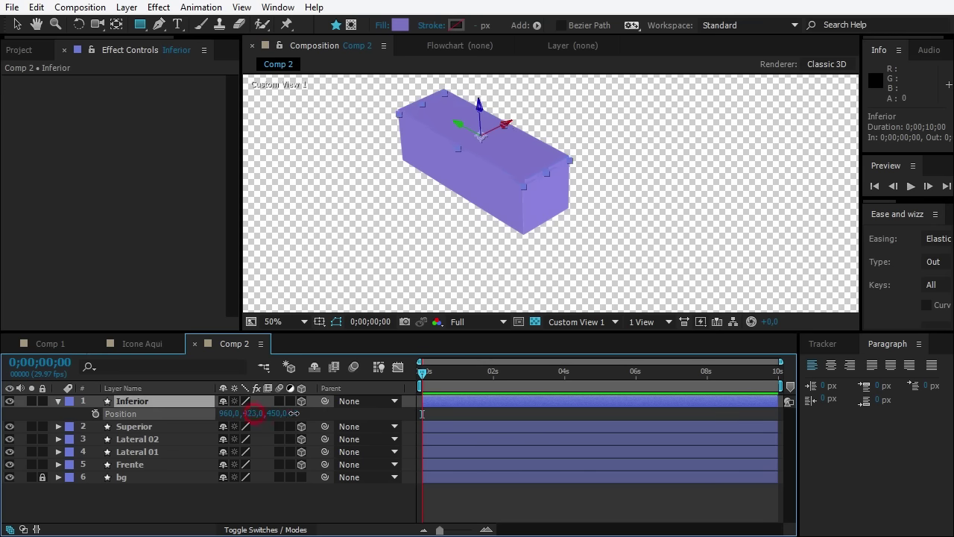
key("ctrl+z")
left_click(253, 413)
type("390")
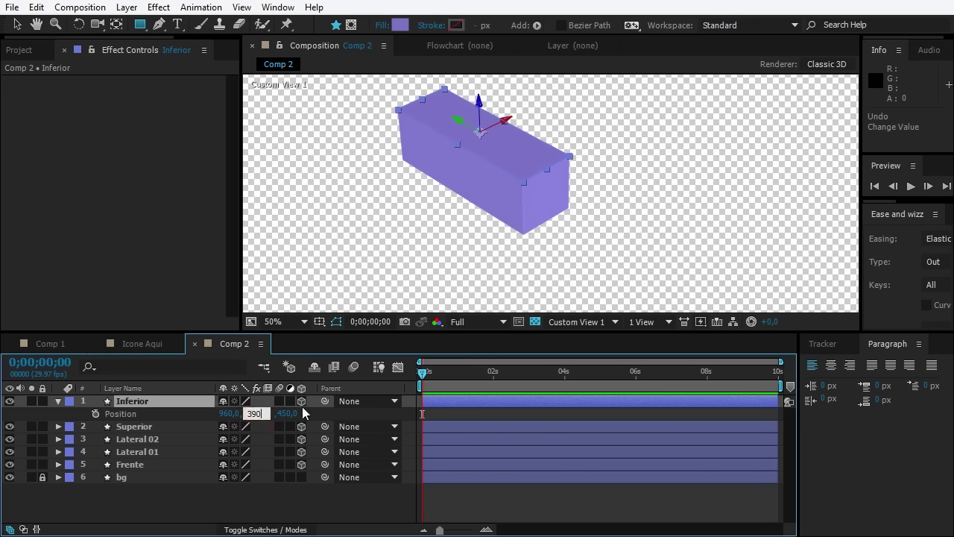
type("300")
key("Return")
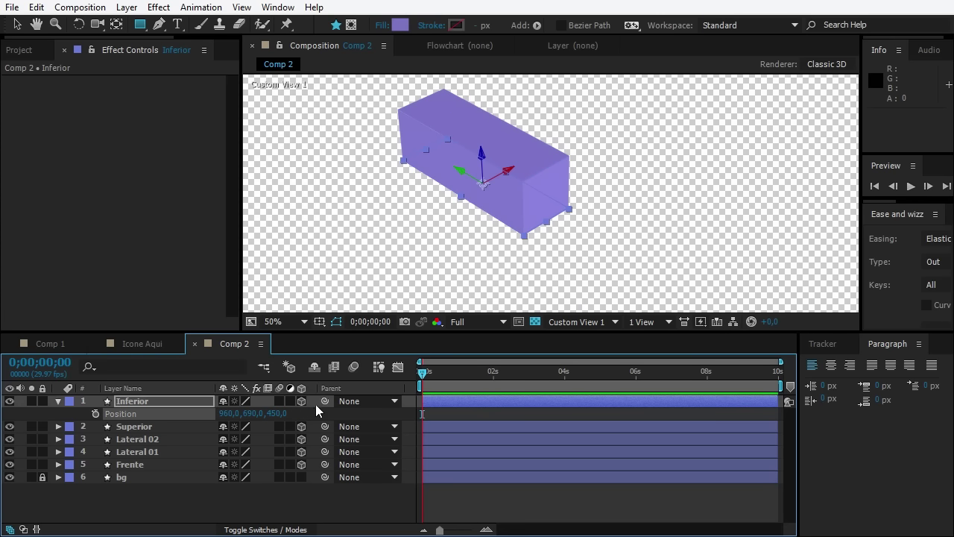
key("c")
mouse_move(519, 273)
left_mouse_down()
mouse_move(472, 224)
mouse_move(482, 173)
mouse_move(454, 115)
left_mouse_up()
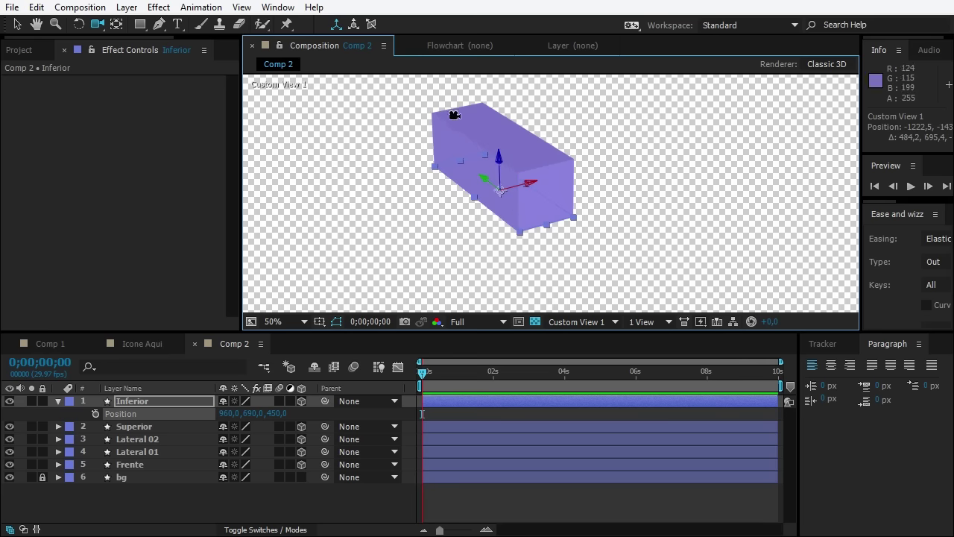
Duplicate Frente, move the copy to the top of the stack and rename it Traseiro
left_click(130, 464)
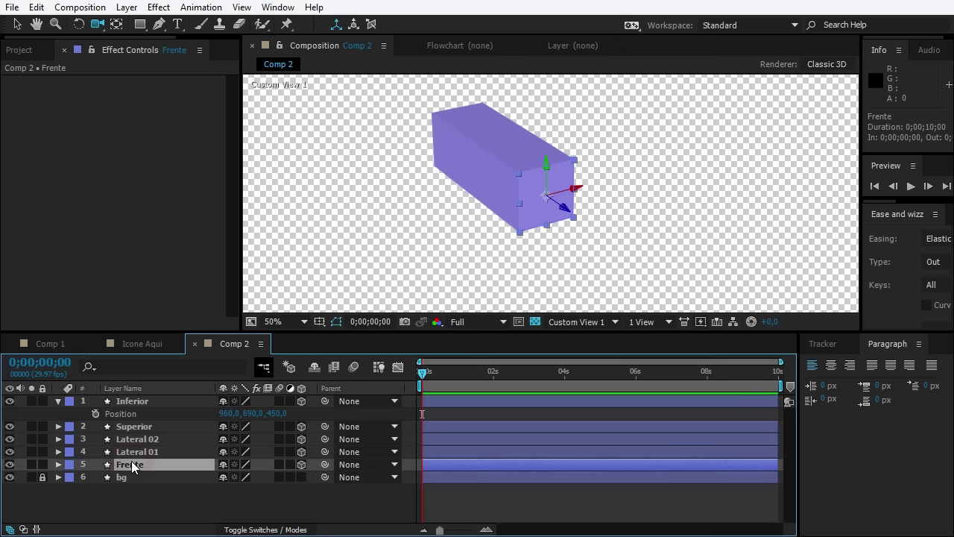
key("ctrl+d")
left_click_drag(144, 465, 174, 395)
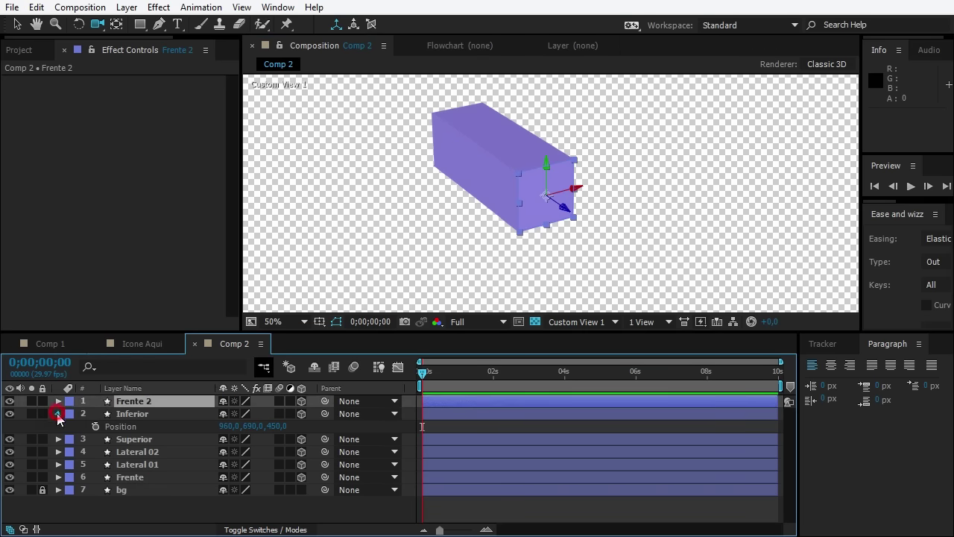
left_click(58, 414)
left_click(131, 401)
key("Return")
type("t")
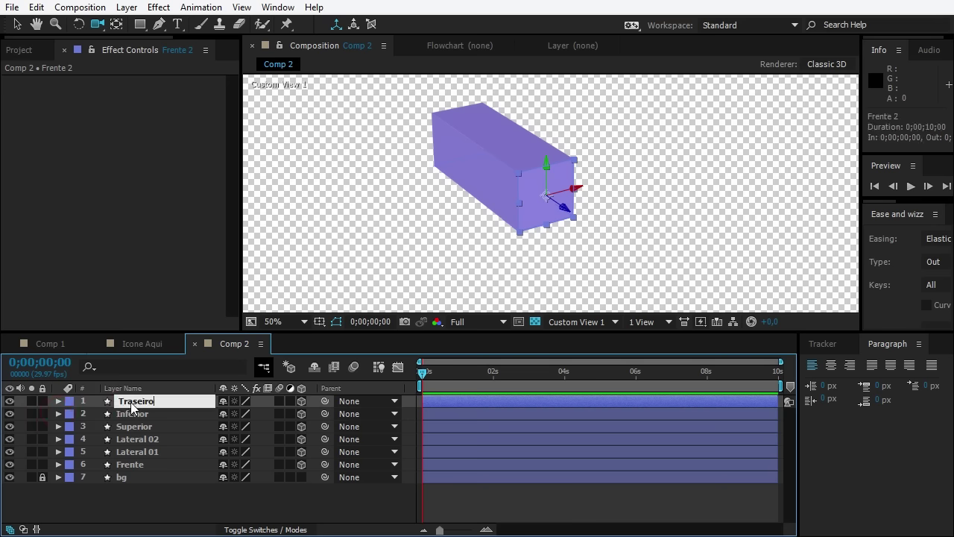
key("Return")
Set Traseiro's Z position to 900 and orbit the view to check the back face
key("p")
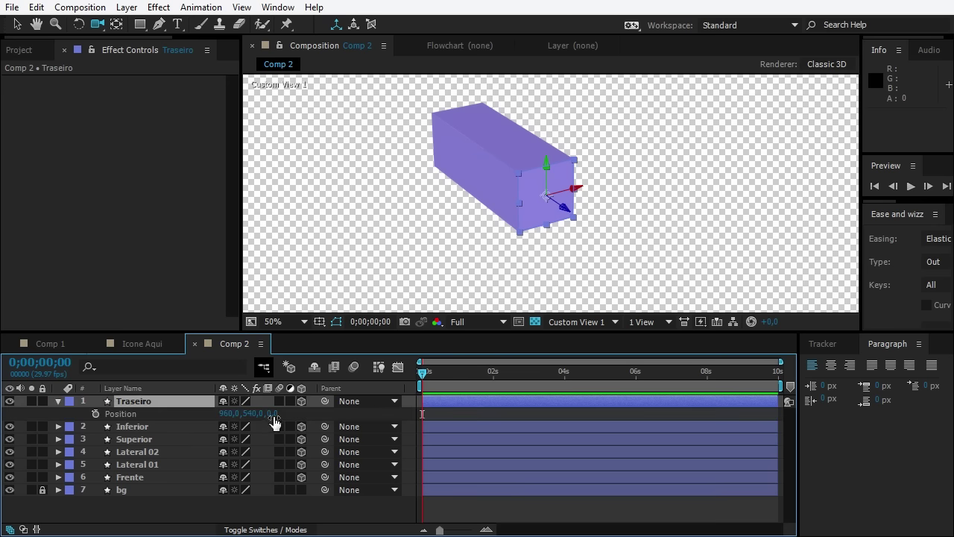
left_click_drag(269, 421, 270, 421)
left_click(273, 413)
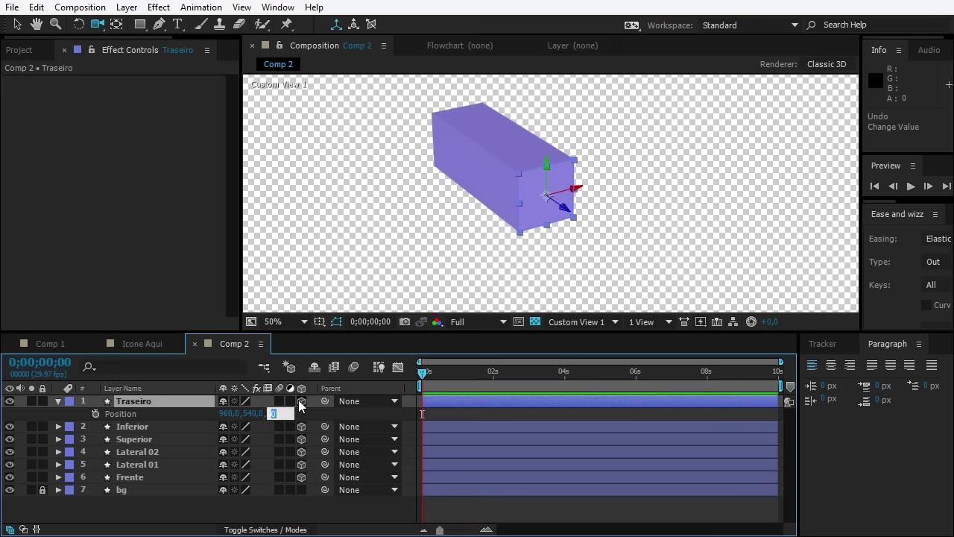
type("-9")
type("0")
key("Return")
left_click(277, 413)
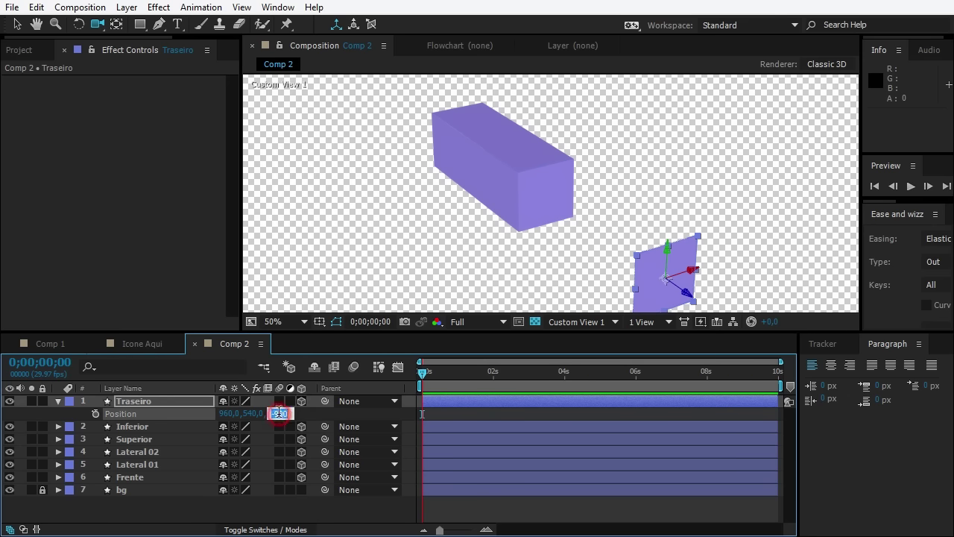
type("900")
key("Return")
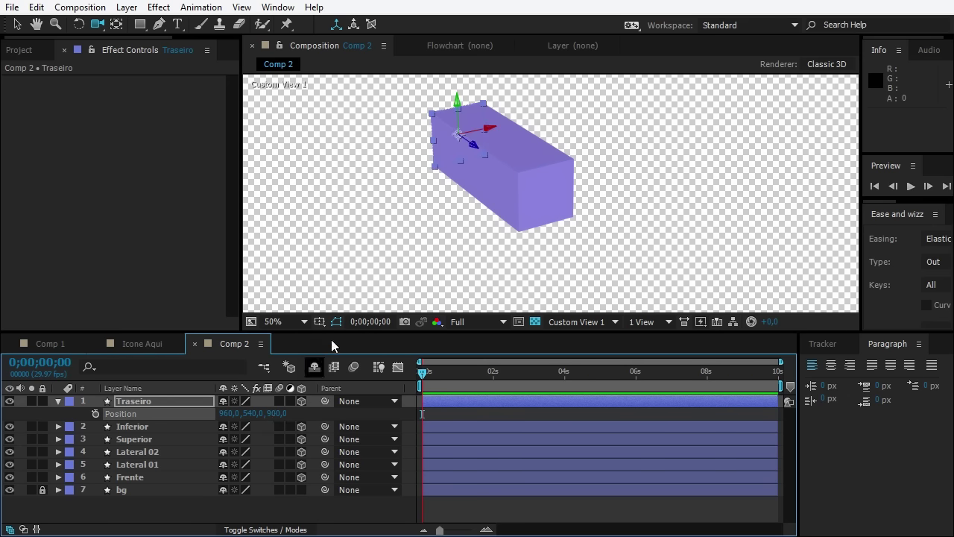
mouse_move(442, 170)
left_mouse_down()
mouse_move(612, 186)
mouse_move(521, 175)
left_mouse_up()
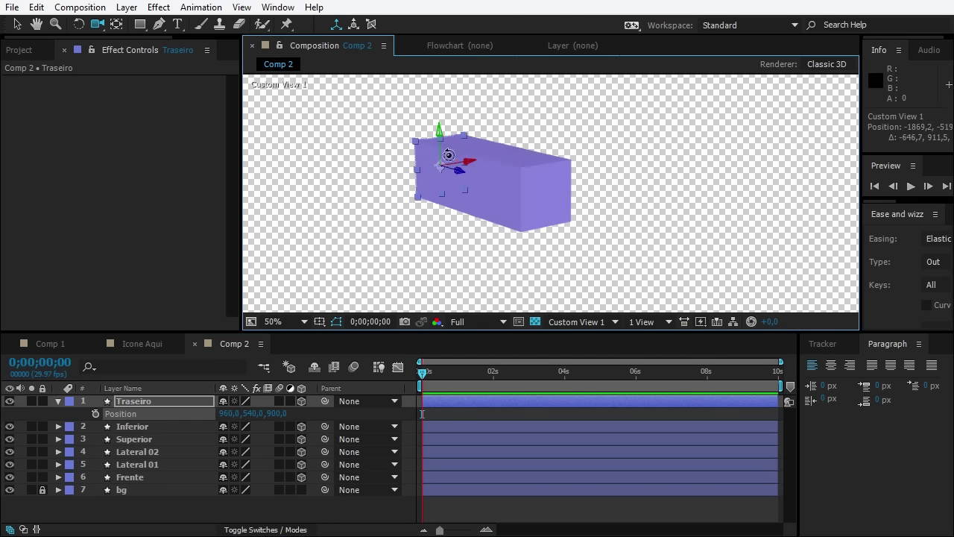
left_click_drag(521, 175, 596, 293)
left_click(558, 322)
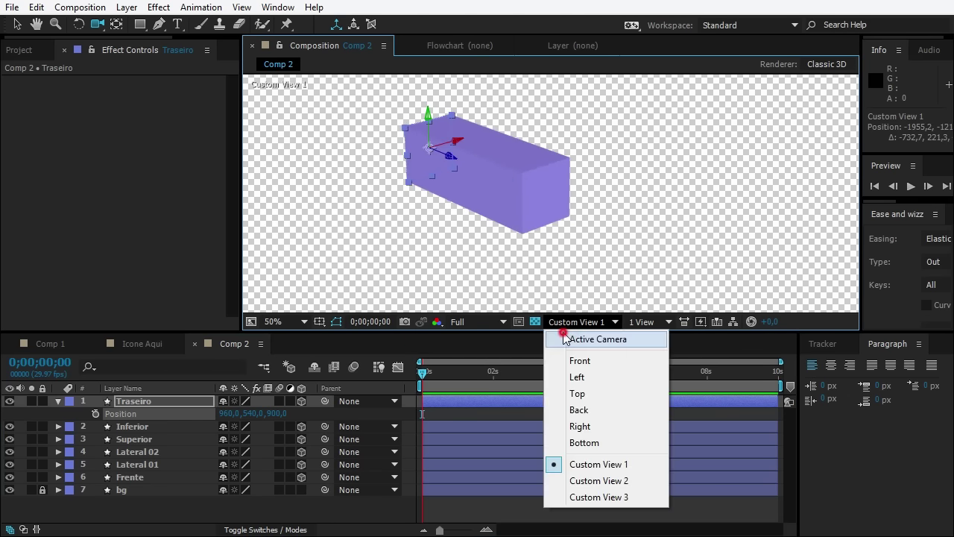
Switch the viewer to Active Camera and recentre the full composition frame
left_click(560, 339)
key("ctrl+a")
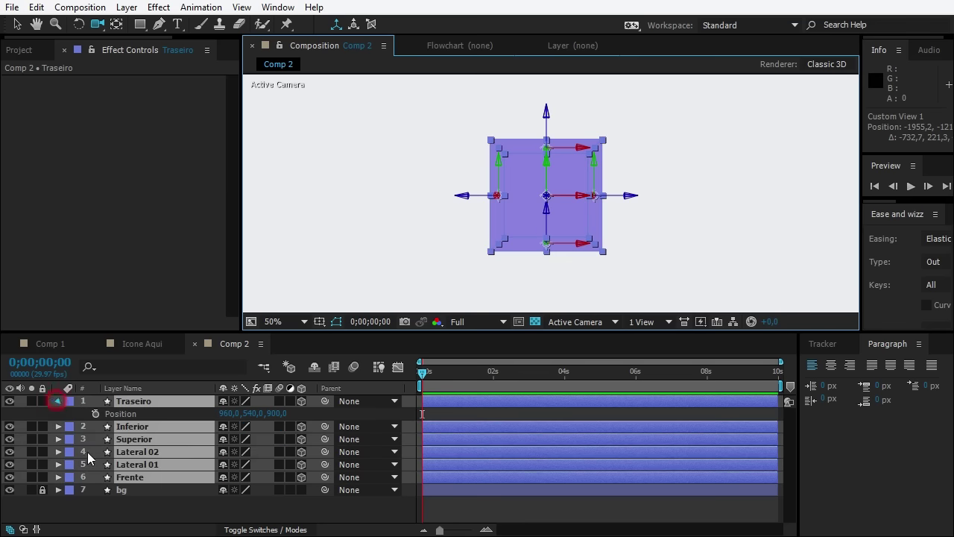
left_click(102, 505)
scroll(517, 179, "down", 2)
left_click_drag(517, 200, 503, 215)
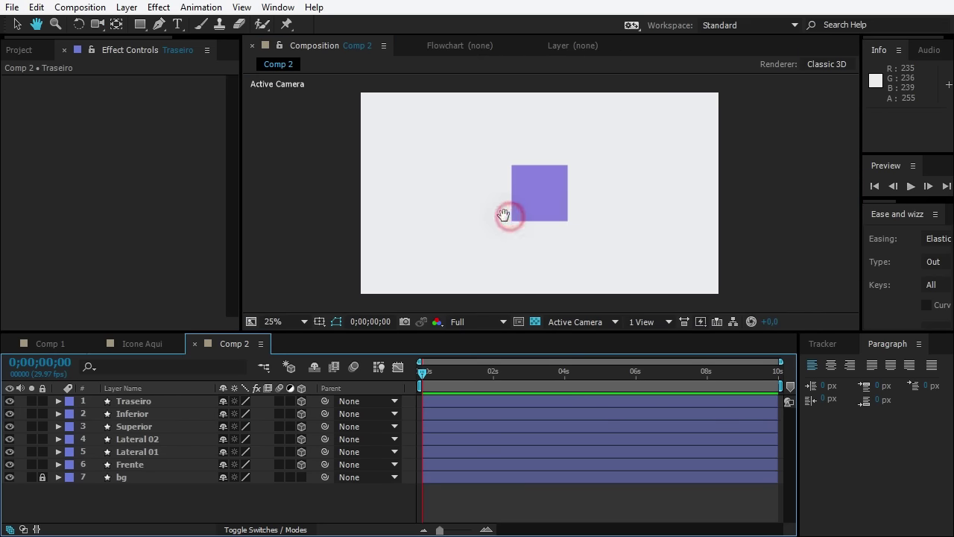
key("c")
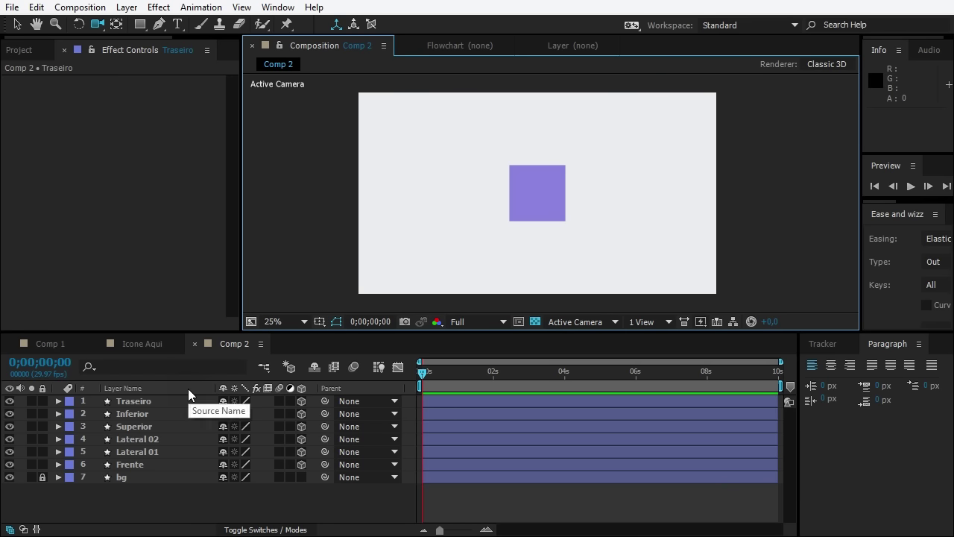
Add a Null 2 null object and try parenting the six faces to it, then undo
key("ctrl+alt+shift+y")
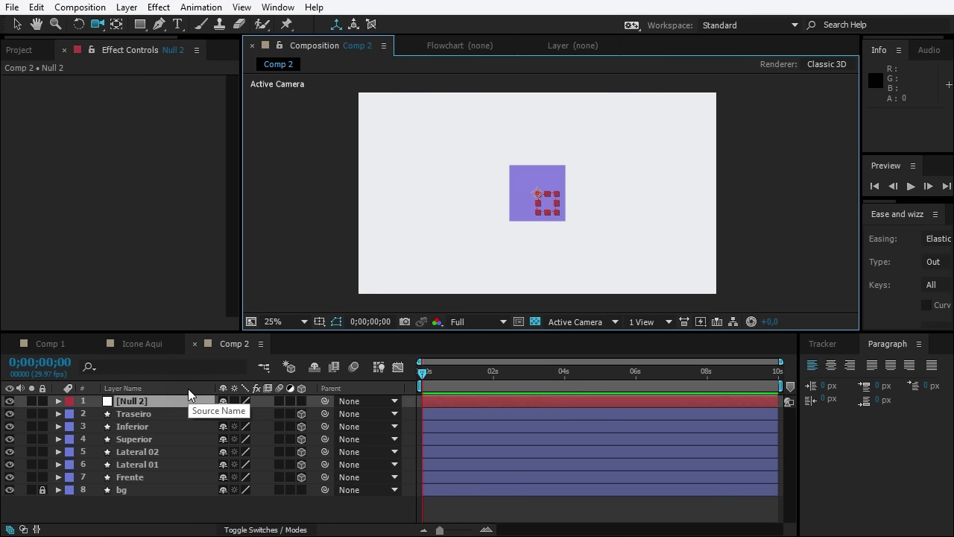
left_click(302, 400)
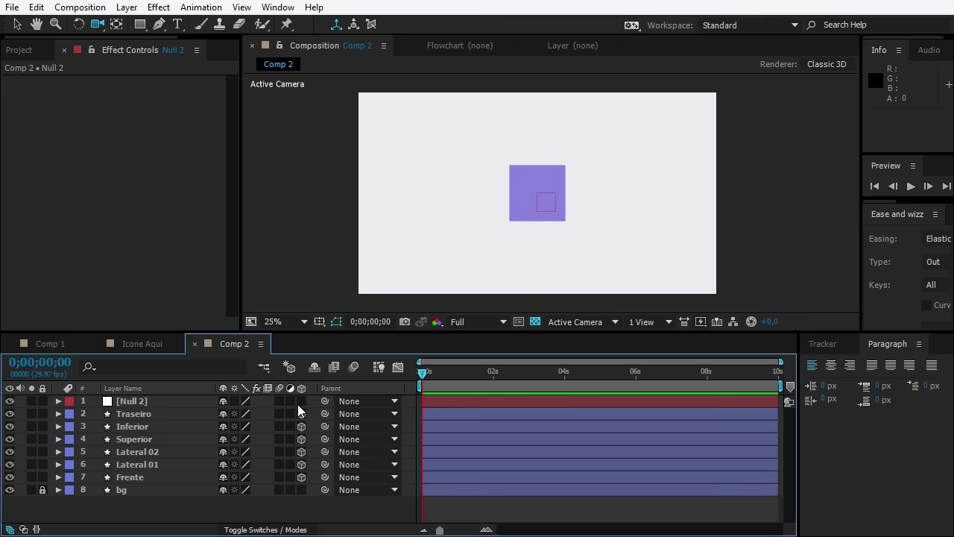
left_click(152, 480)
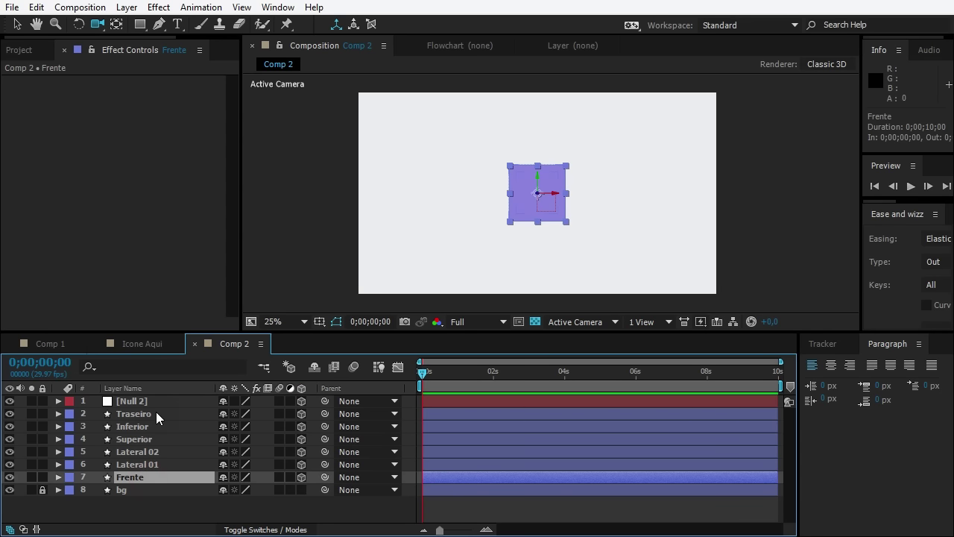
left_click(150, 414, "shift")
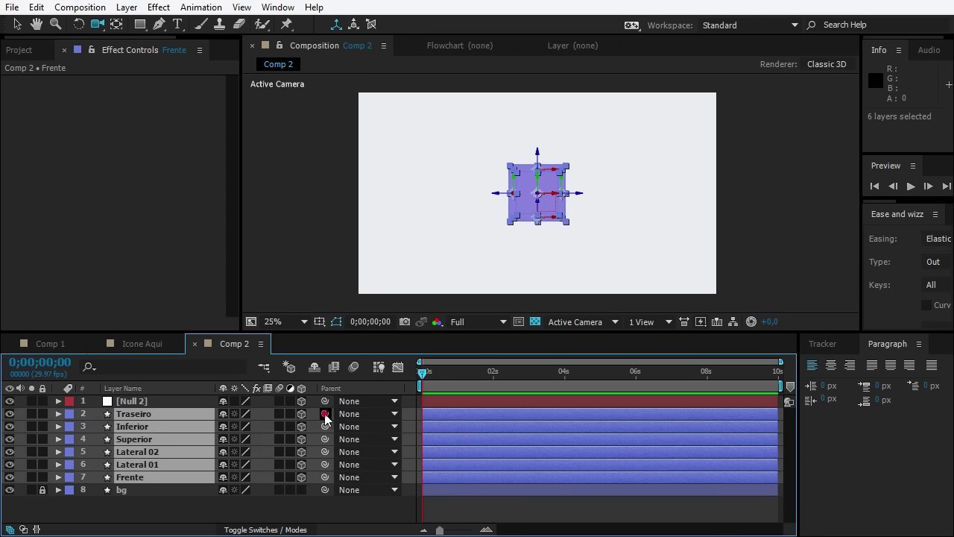
left_click_drag(324, 414, 180, 403)
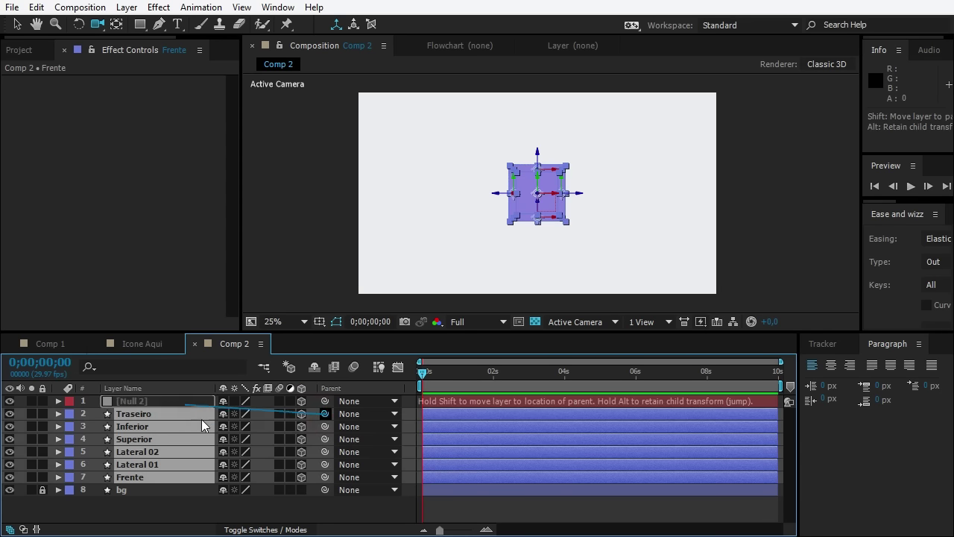
left_click_drag(180, 404, 200, 405)
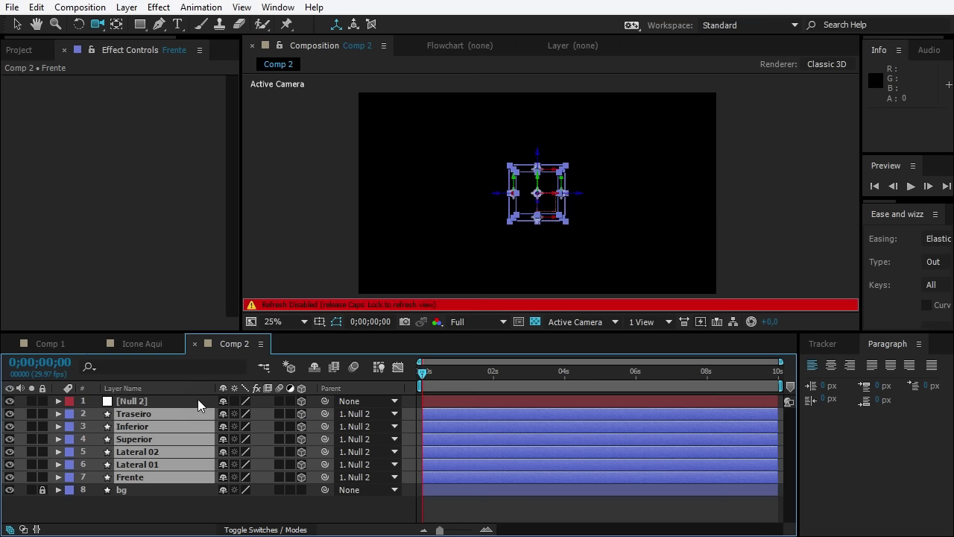
key("Caps_Lock")
key("ctrl+z")
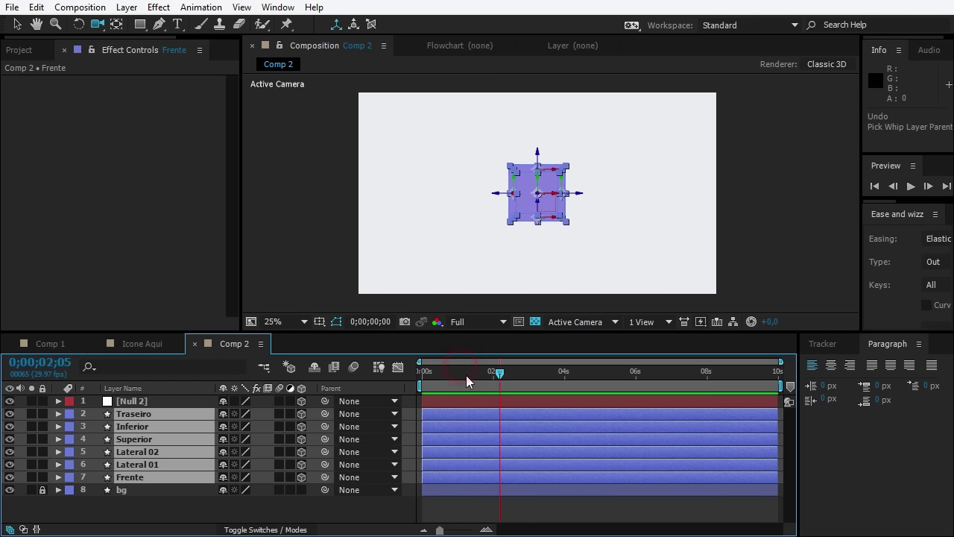
left_click_drag(439, 373, 431, 373)
In the Top view, push Null 2 back to Z position 450 at the box centre
left_click(147, 401)
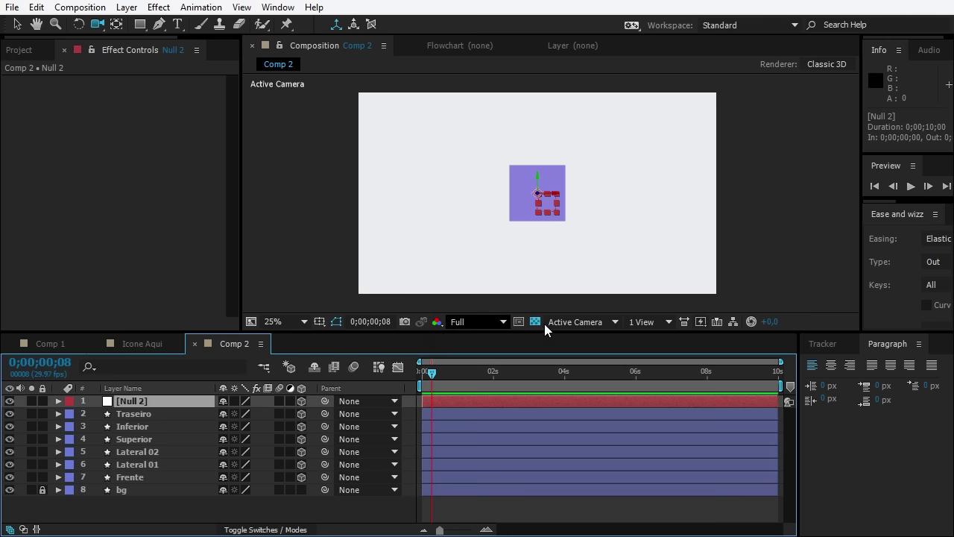
left_click(574, 322)
left_click(576, 392)
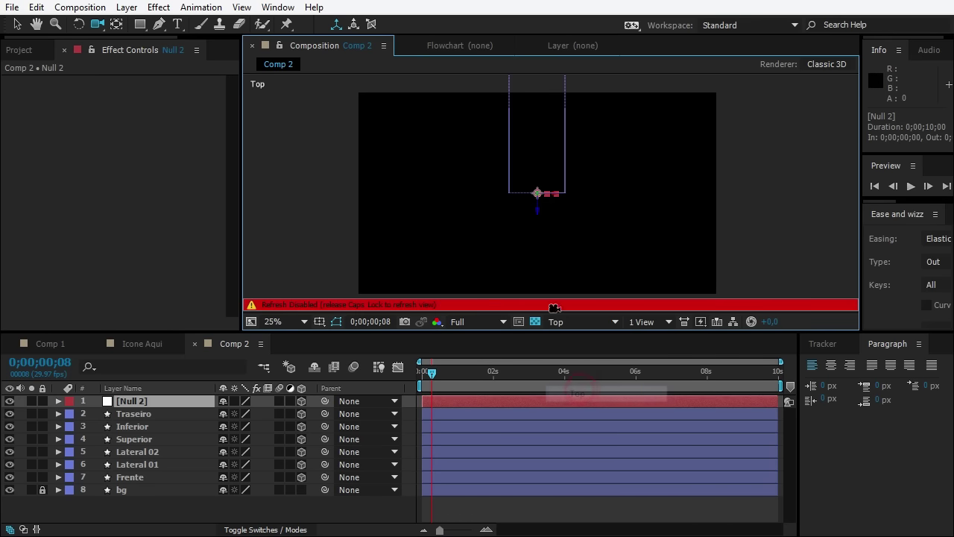
key("Caps_Lock")
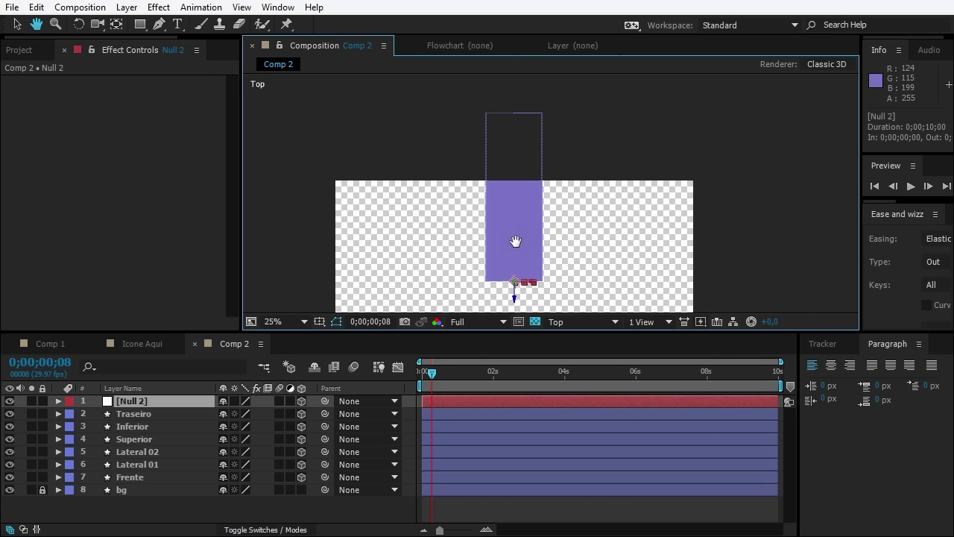
key("p")
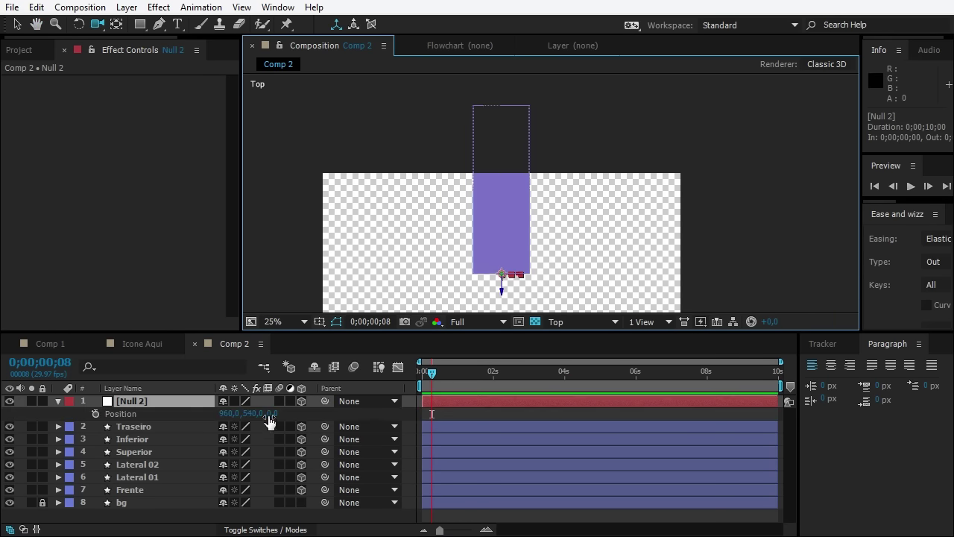
mouse_move(269, 414)
left_mouse_down()
mouse_move(262, 420)
mouse_move(278, 417)
mouse_move(221, 418)
left_mouse_up()
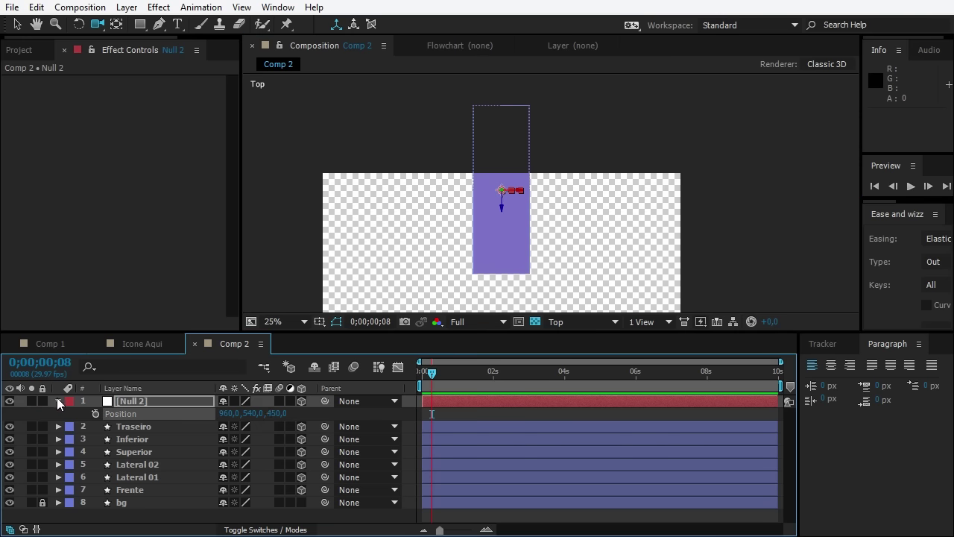
left_click(58, 401)
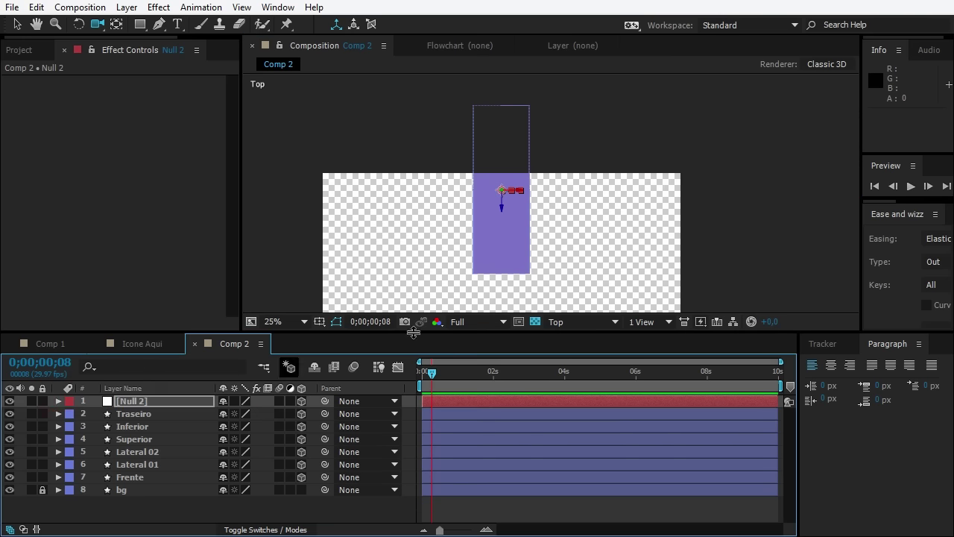
left_click(566, 322)
In Active Camera view, parent the six face layers to Null 2 and test-rotate the box
left_click(571, 337)
key("h")
left_click_drag(556, 313, 522, 252)
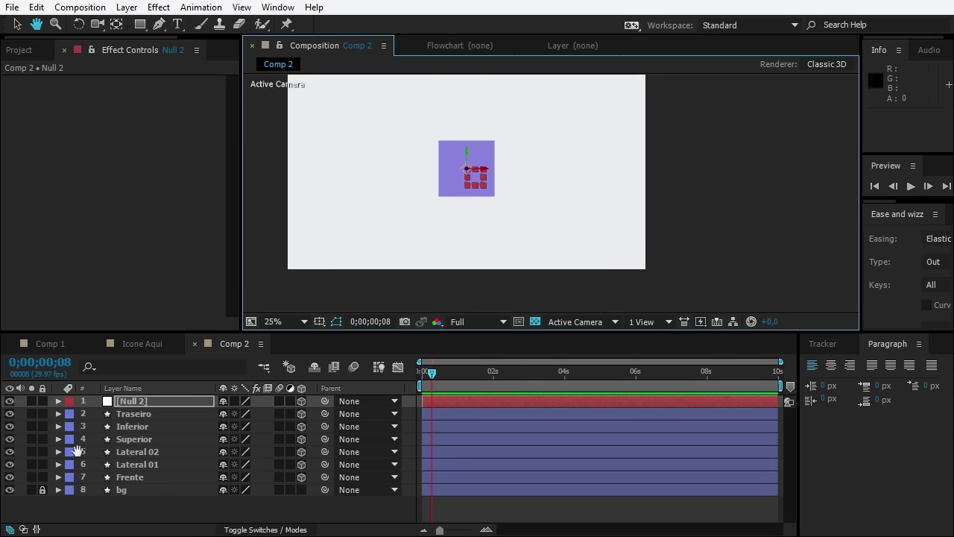
left_click(149, 414)
left_click(148, 477, "shift")
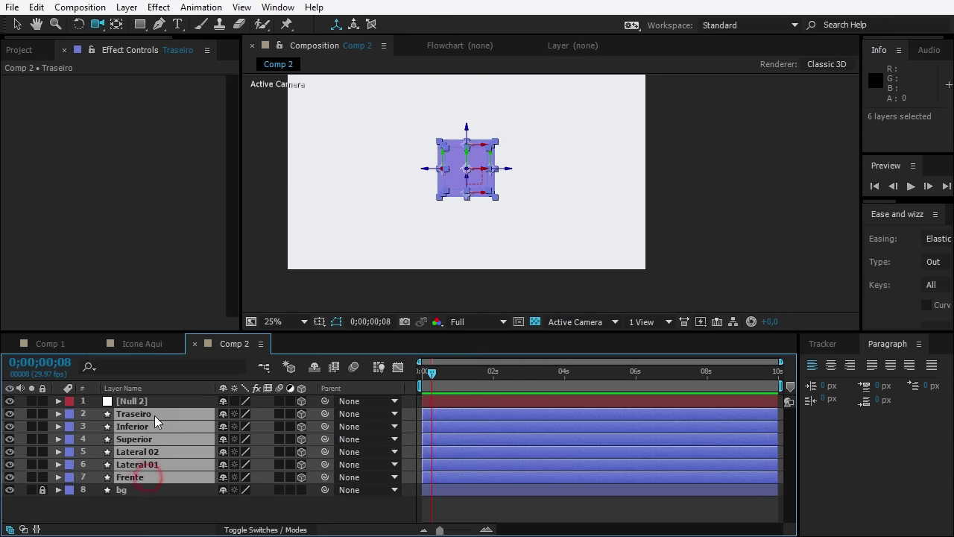
left_click_drag(325, 413, 170, 400)
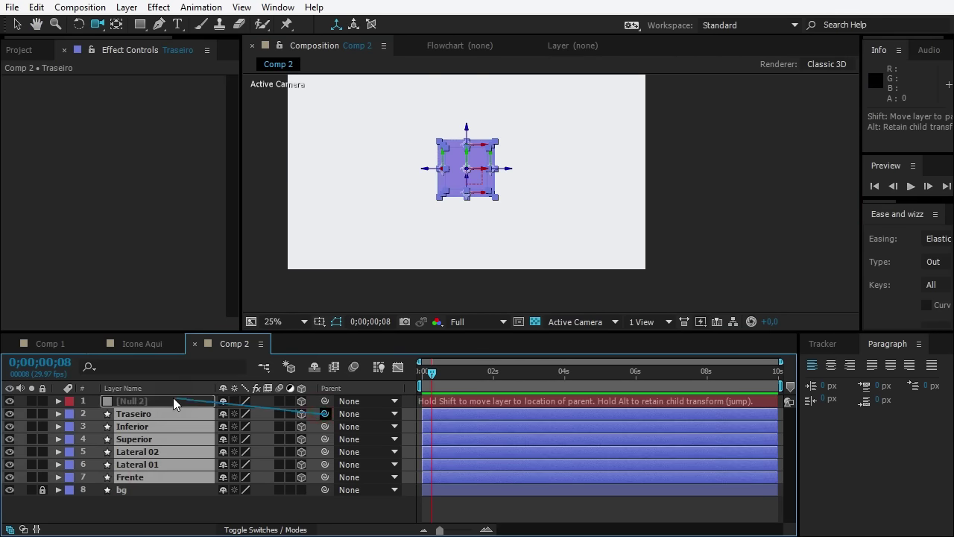
key("r")
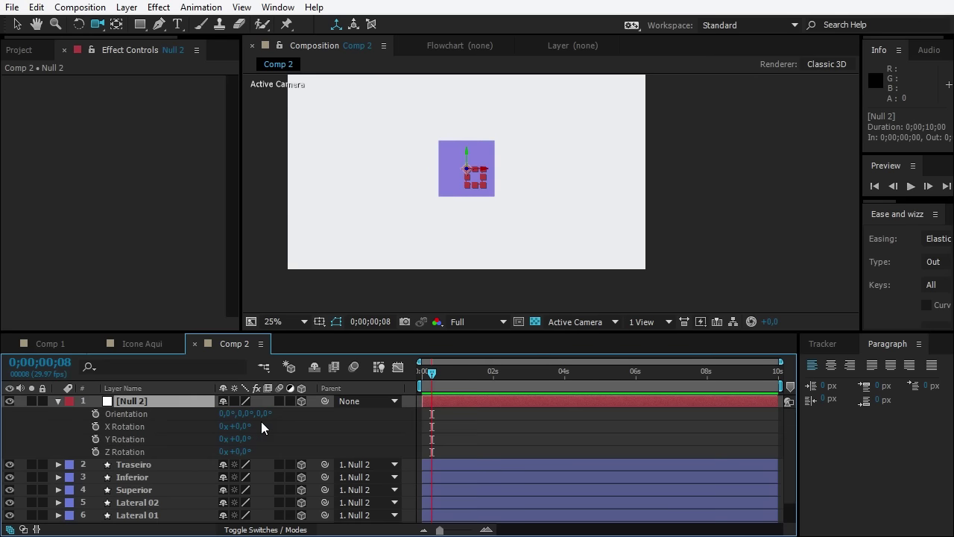
left_click_drag(234, 440, 263, 444)
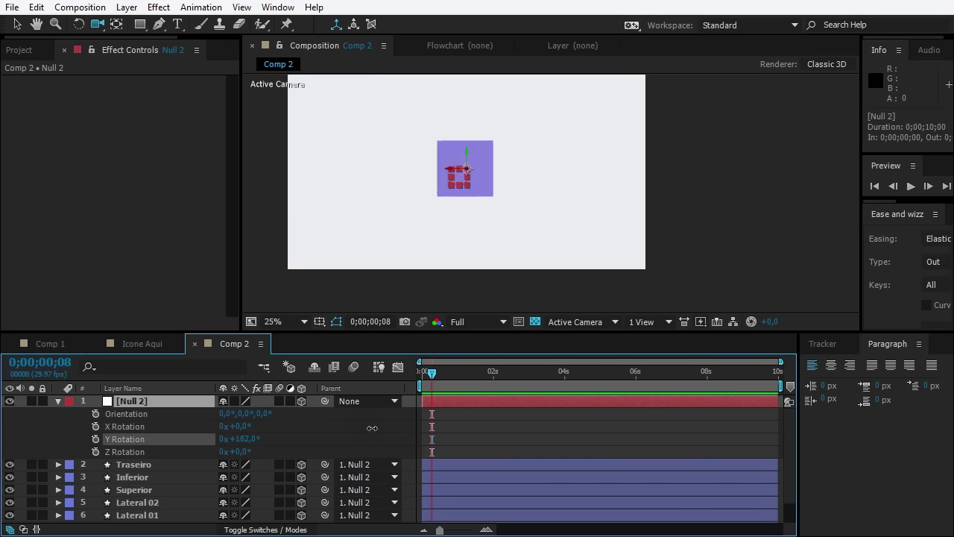
key("ctrl+z")
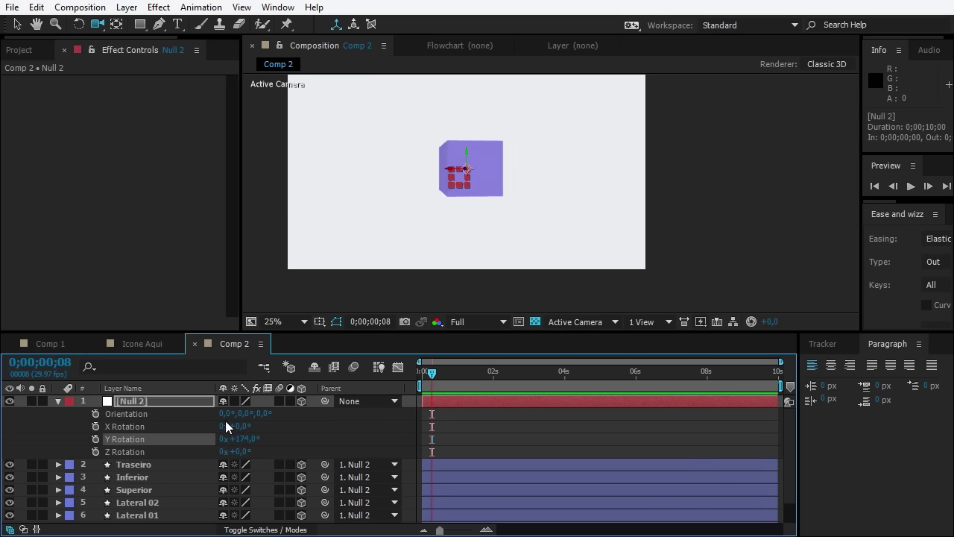
mouse_move(239, 430)
left_mouse_down()
mouse_move(229, 456)
mouse_move(245, 413)
left_mouse_up()
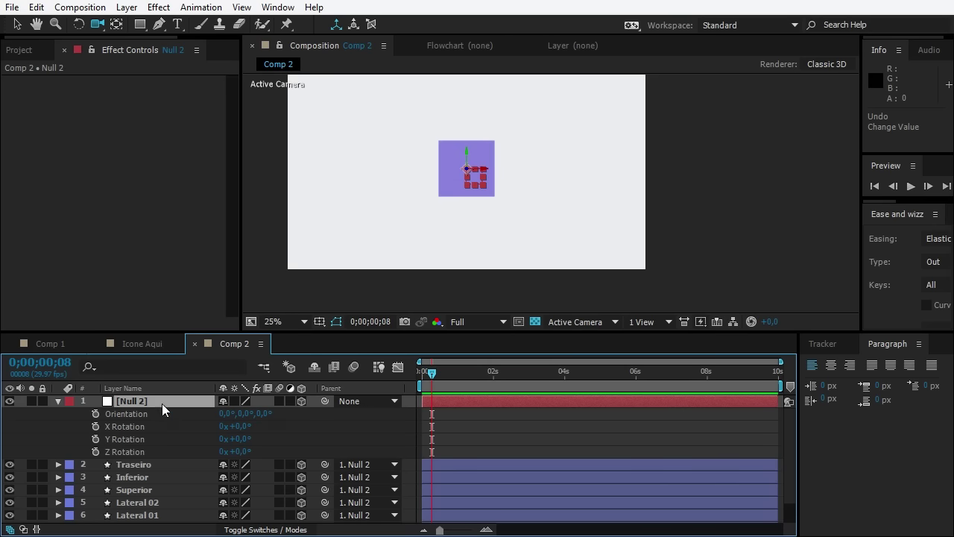
Rename the null layer to Null 01
left_click(127, 404)
key("Return")
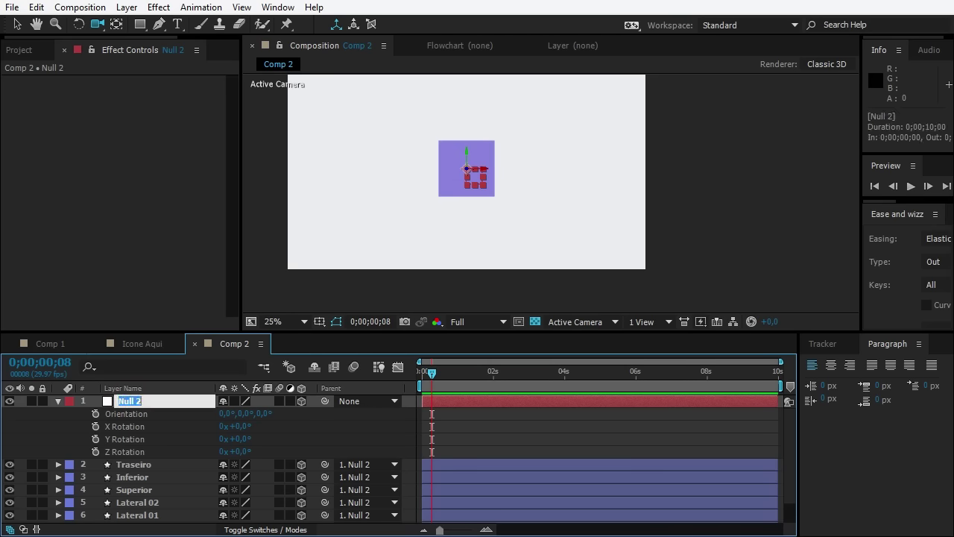
type("Null")
key("Return")
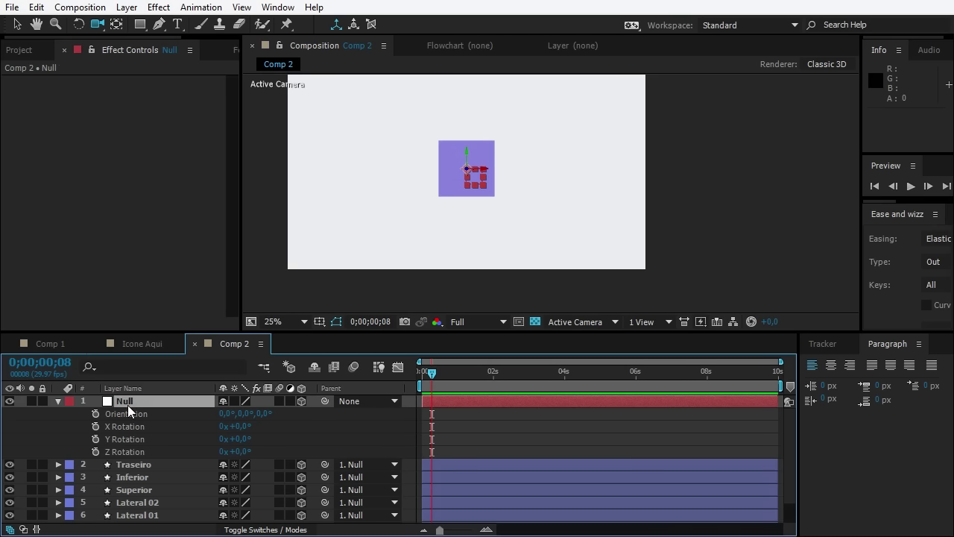
key("Return")
type("Nul")
key("Return")
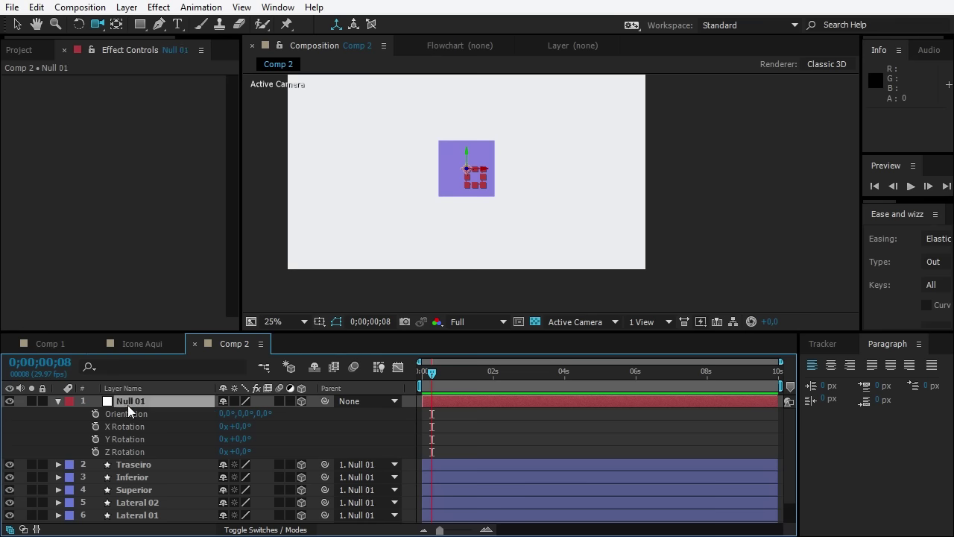
Save the project, undo a -30° Y test rotation, and start a new camera
left_click(58, 401)
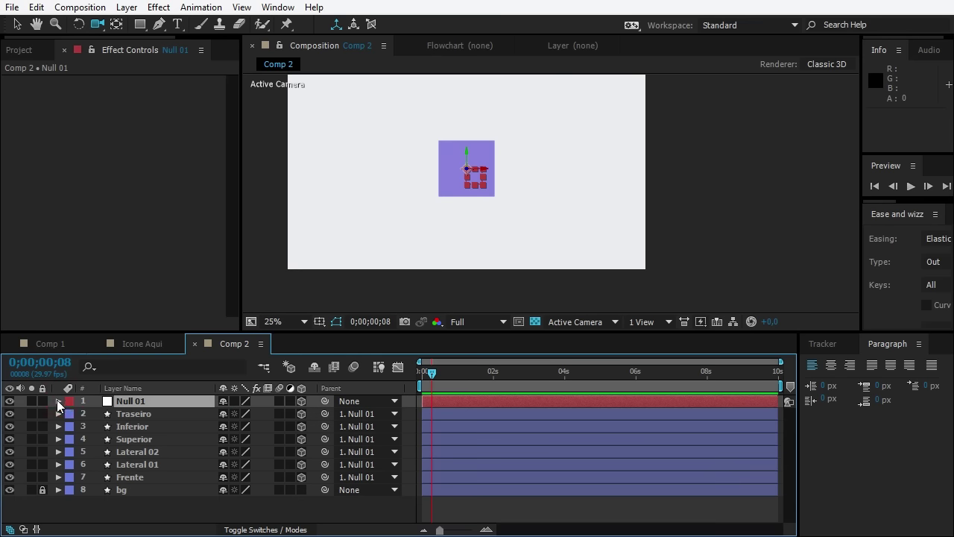
key("ctrl+s")
key("r")
left_click_drag(238, 438, 221, 439)
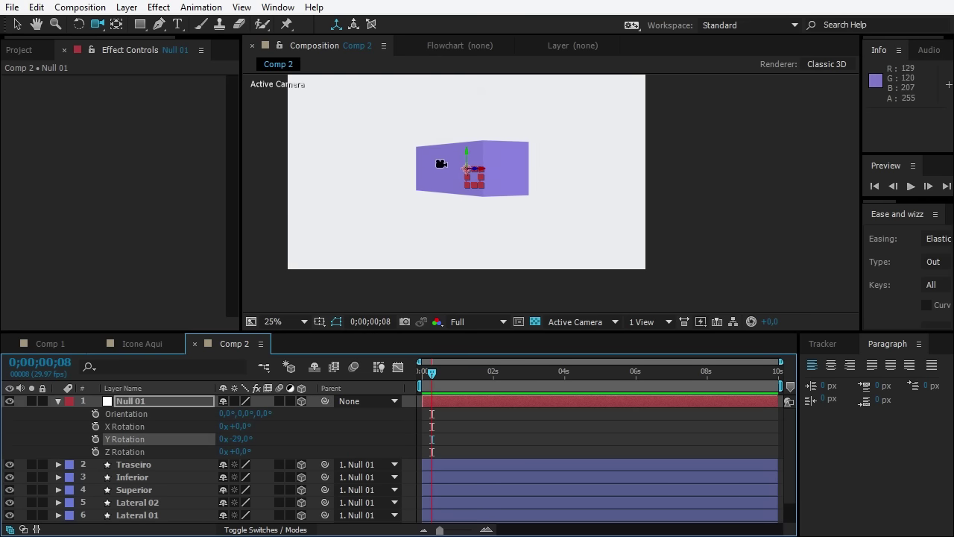
key("ctrl+z")
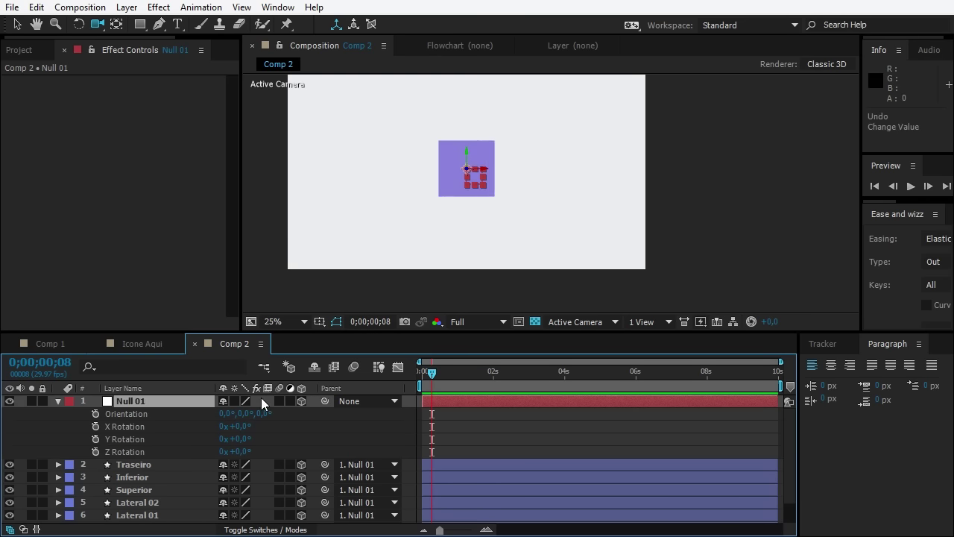
key("ctrl+alt+shift+c")
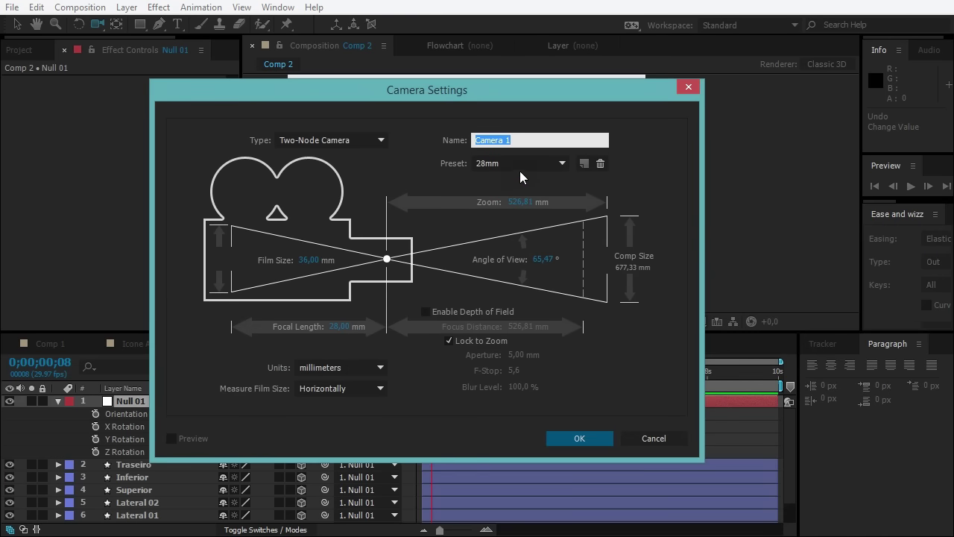
Add Camera 1 using the 28mm preset
left_click(519, 164)
left_click(502, 251)
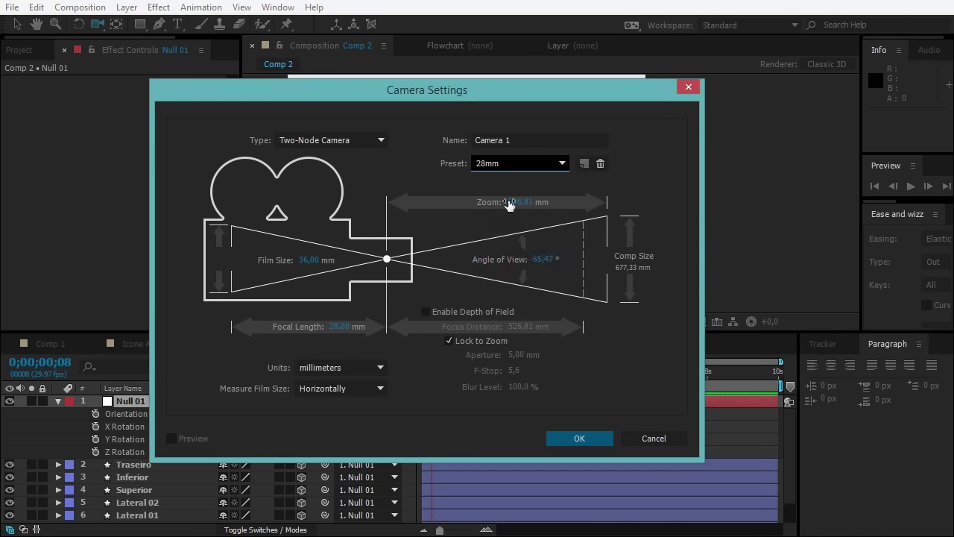
left_click(578, 438)
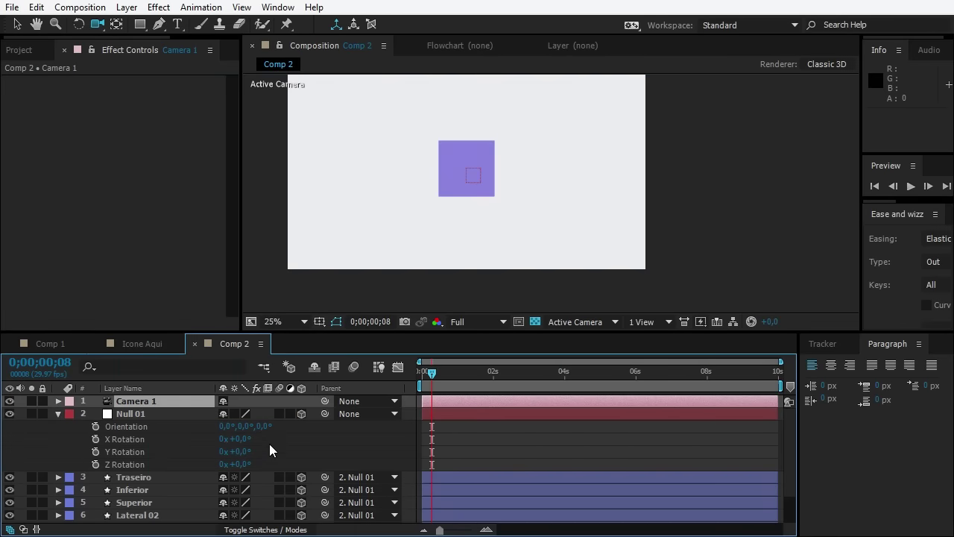
Undo a 28° Y test rotation of Null 01, save the project and recentre the viewer
left_click_drag(241, 451, 262, 452)
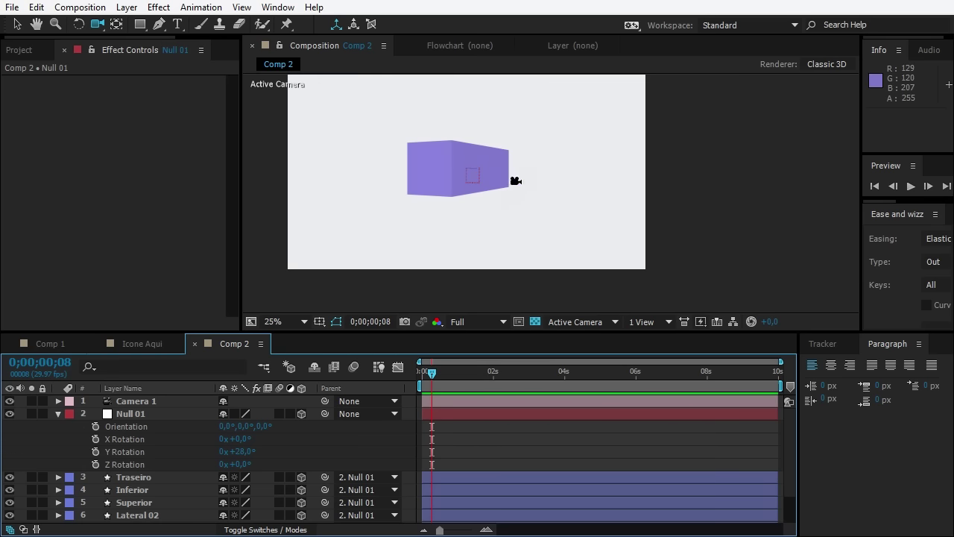
key("ctrl+z")
left_click(58, 414)
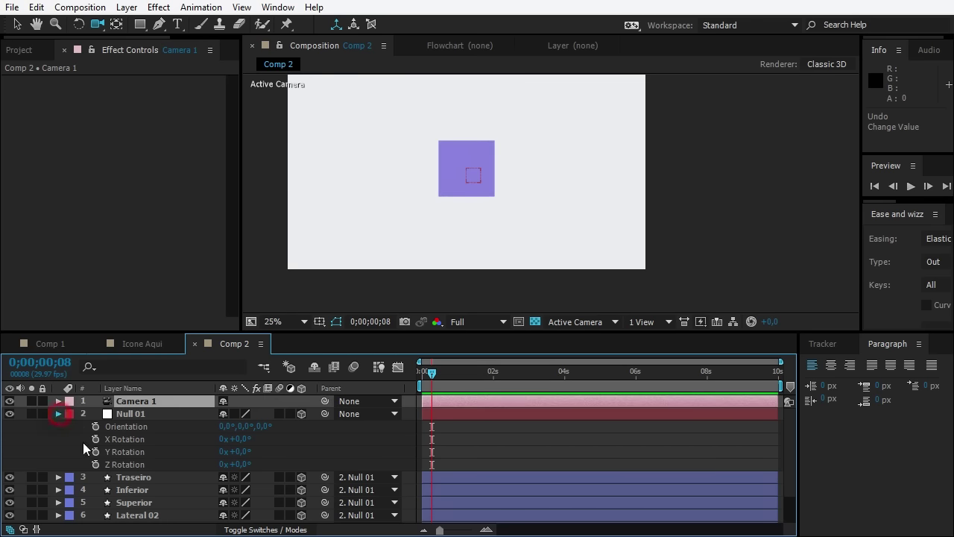
key("ctrl+s")
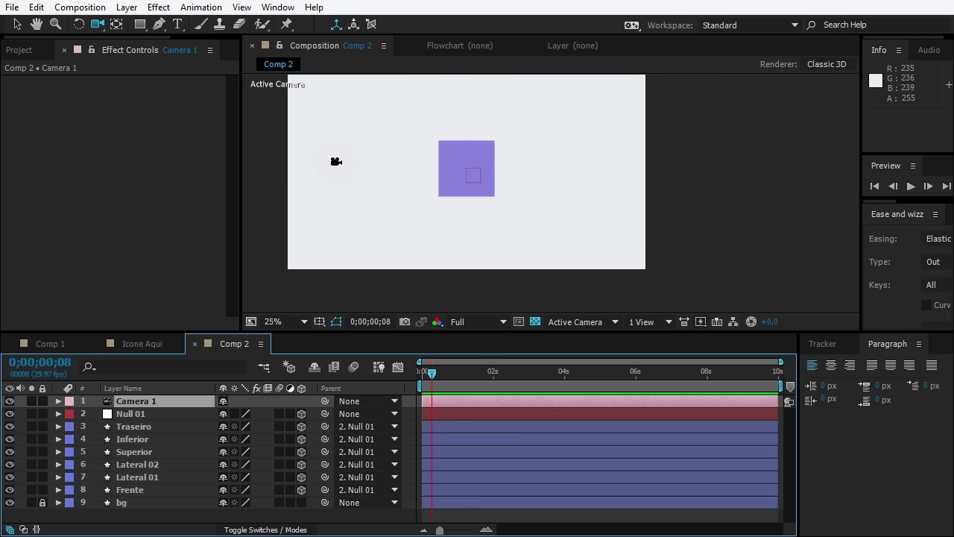
left_click(416, 163)
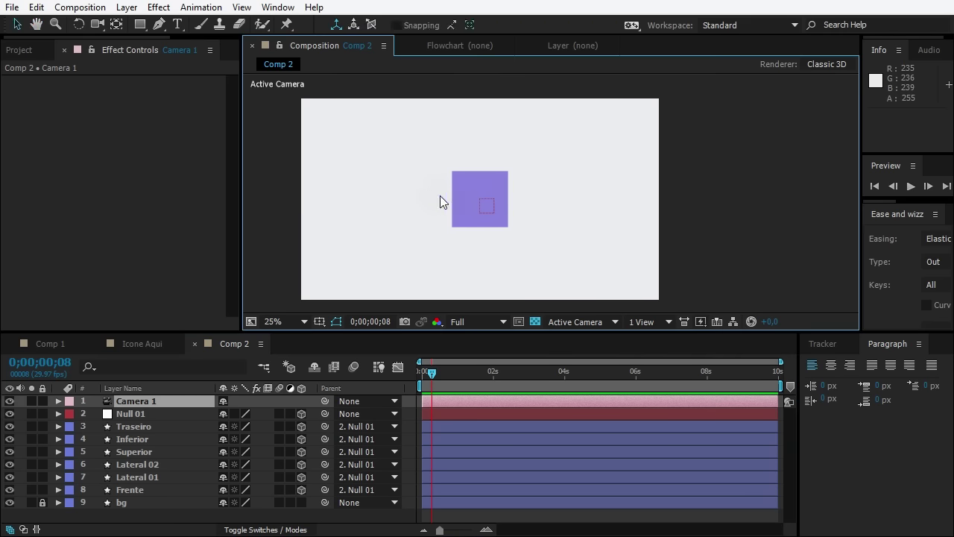
key("alt+Tab")
Search Freepik for 'facebook like', open the Thumbs Up Vector page, then return to After Effects
left_click(197, 7)
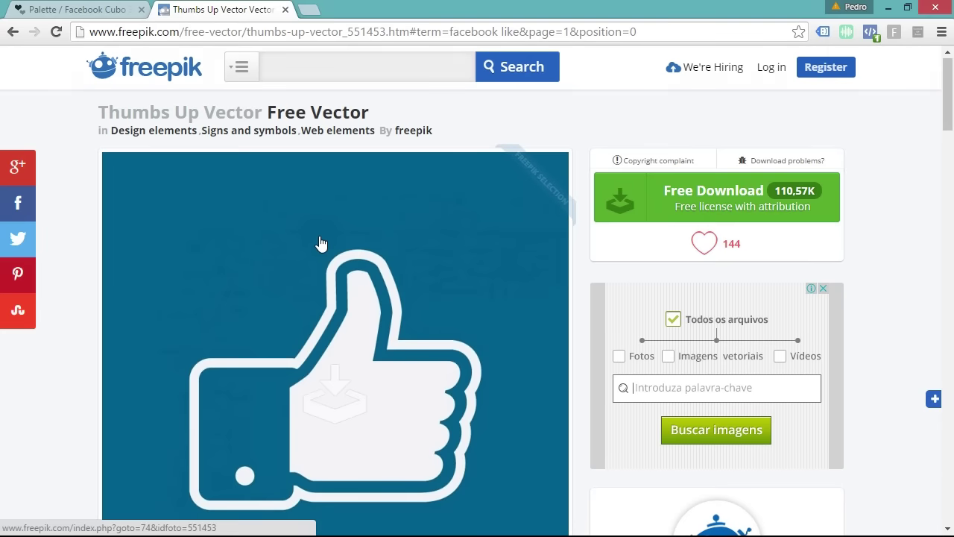
scroll(320, 243, "down", 2)
scroll(320, 243, "up", 2)
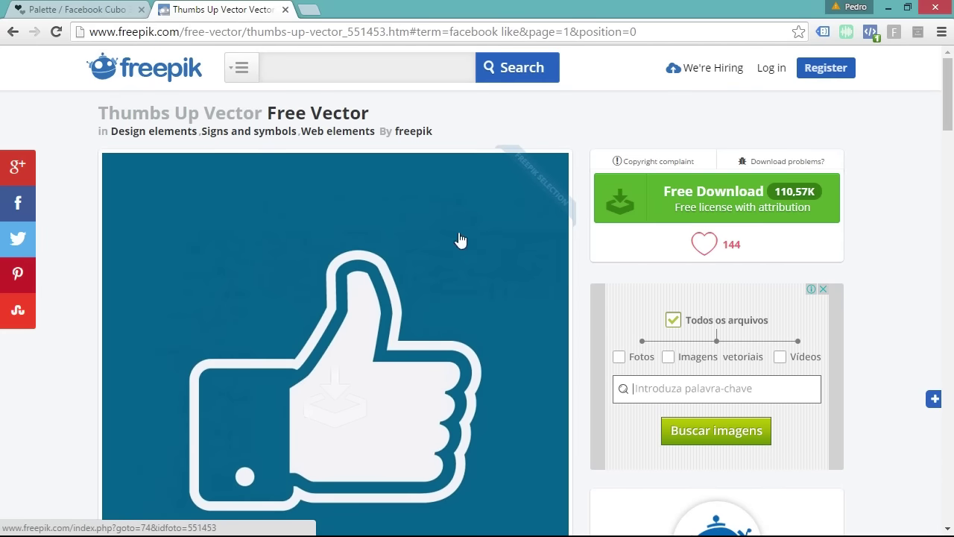
left_click(369, 74)
type("FACEBOOK LIKE")
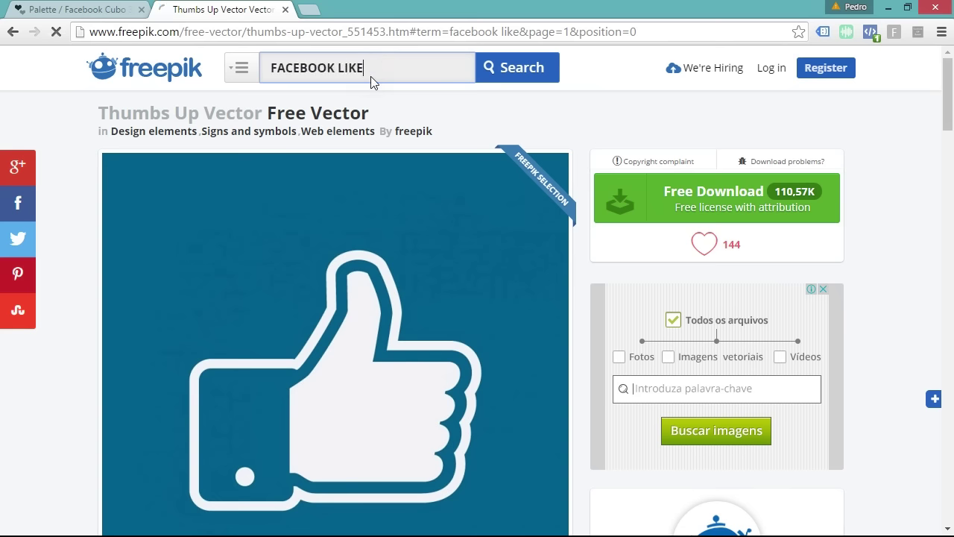
key("Return")
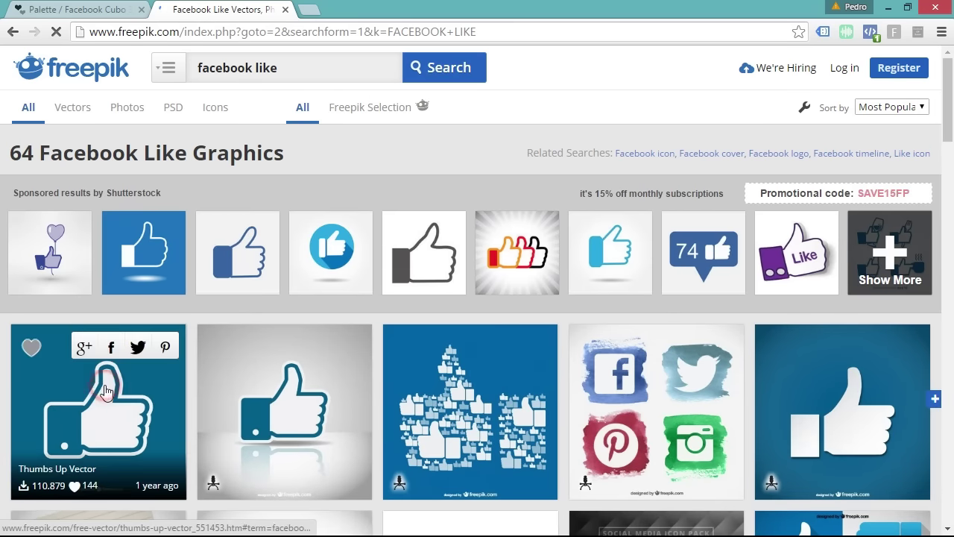
left_click(104, 391)
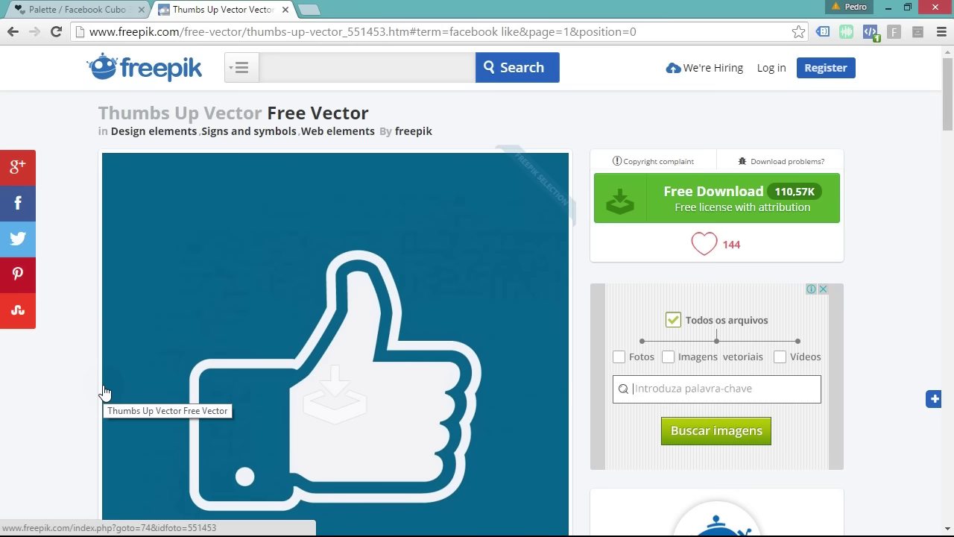
key("alt+Tab")
Make an Objects/LIKE composition from Objects/LIKE.ai in the LIKE Layers folder, then reopen Comp 2
left_click(21, 50)
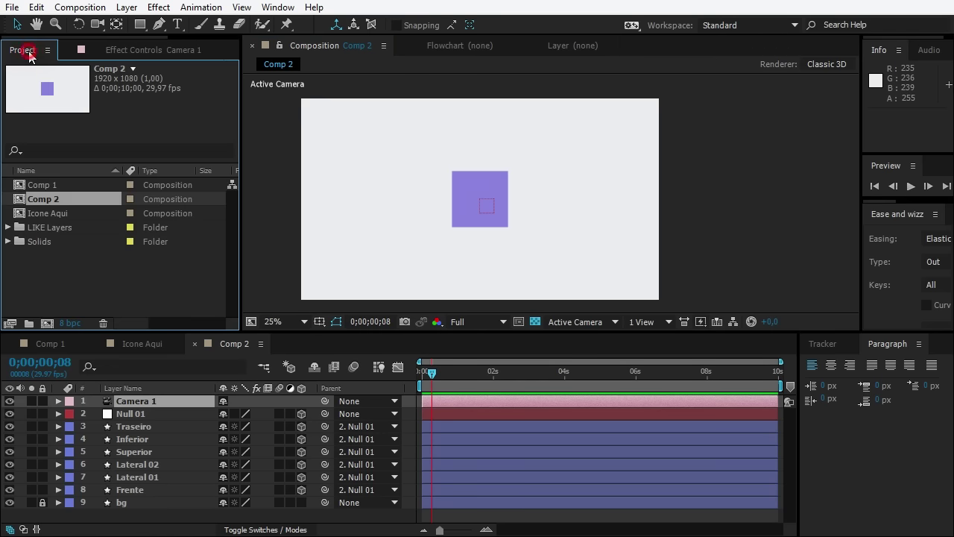
left_click(18, 228)
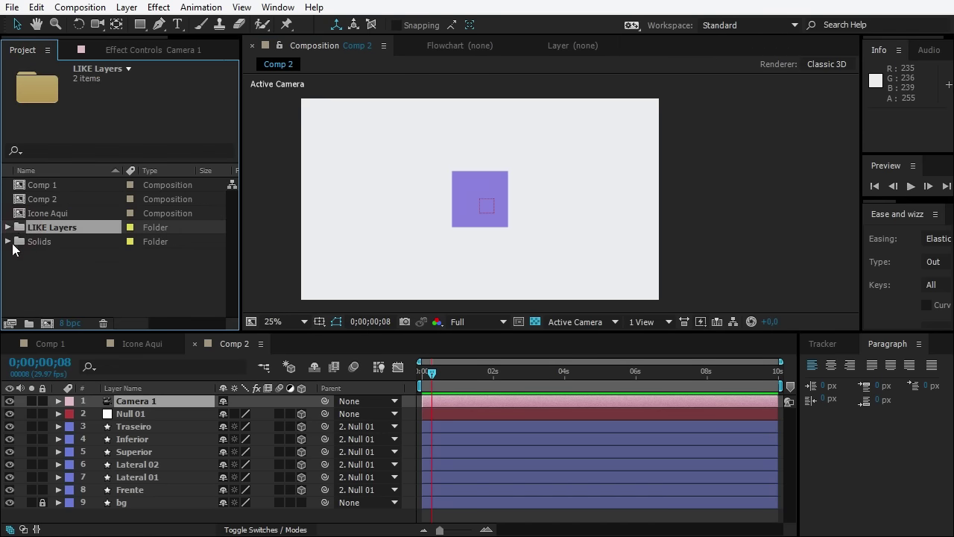
left_click(7, 228)
left_click(66, 253)
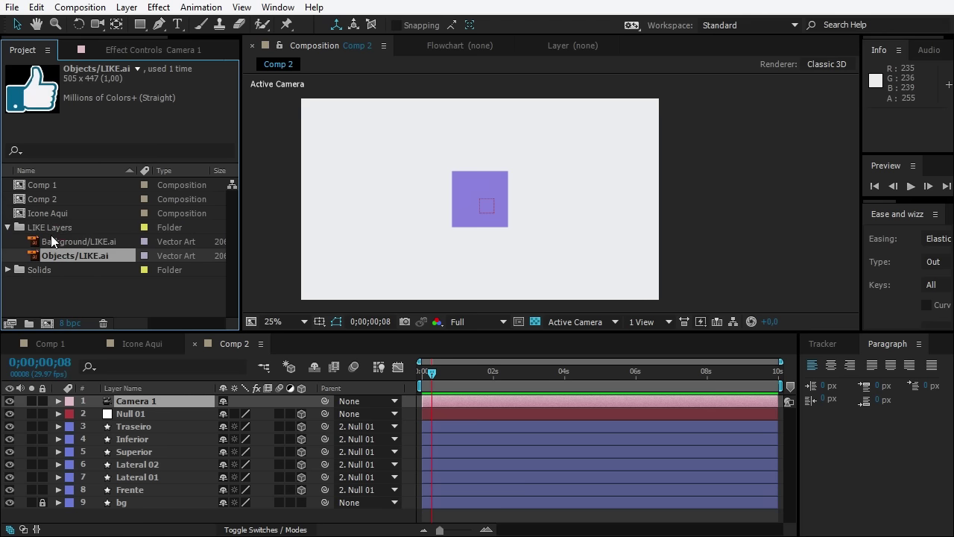
left_click_drag(62, 256, 142, 395)
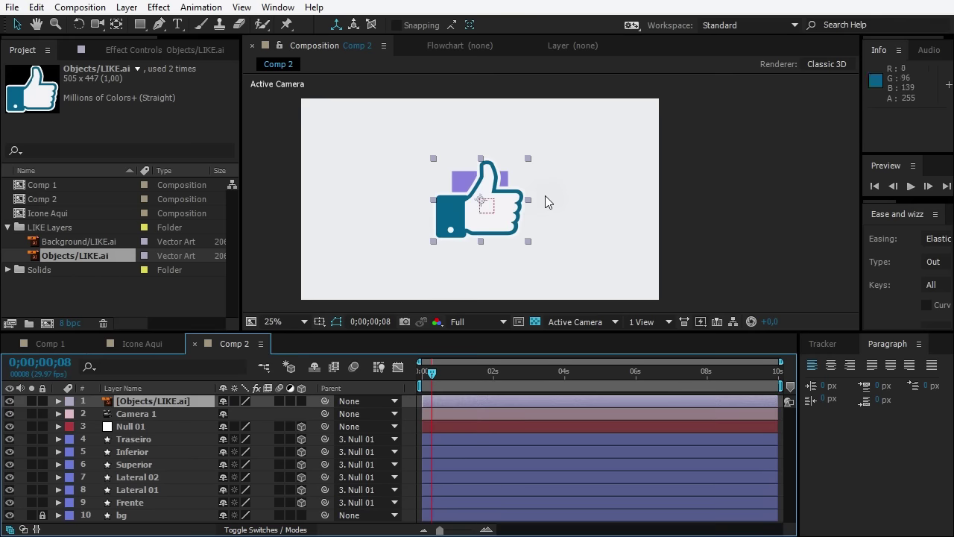
key("ctrl+z")
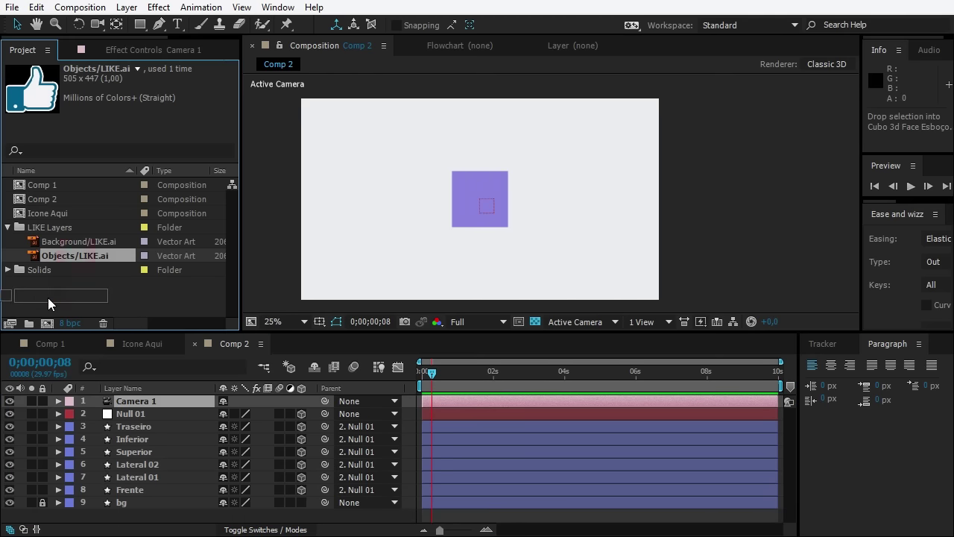
left_click_drag(74, 256, 47, 323)
scroll(589, 186, "up", 2)
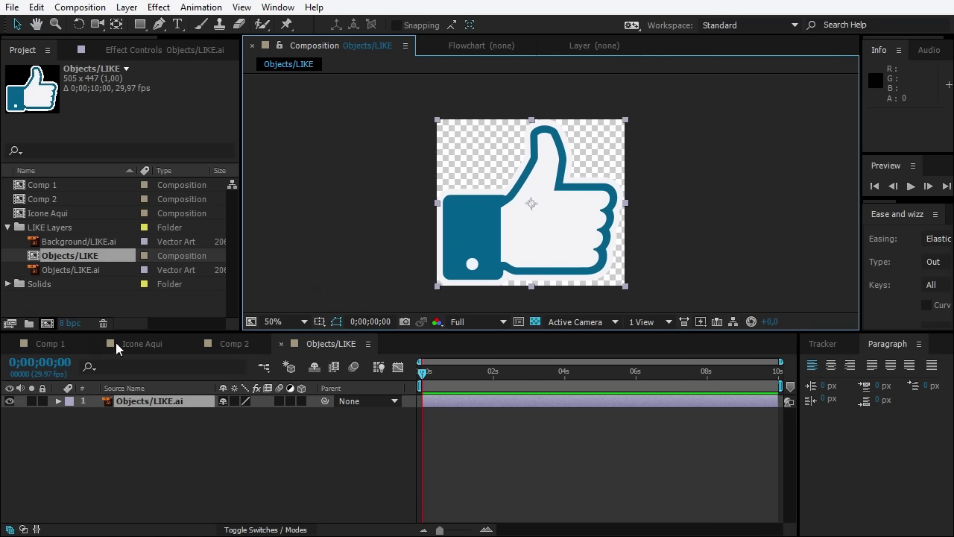
left_click(233, 349)
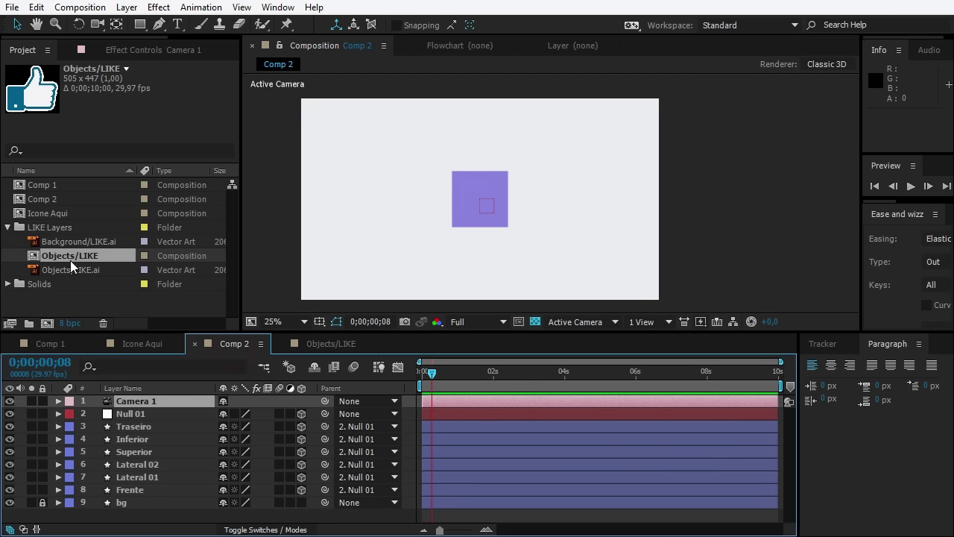
Drop the Objects/LIKE composition into Comp 2 and scale the thumbs-up to 49%
left_click_drag(123, 255, 478, 201)
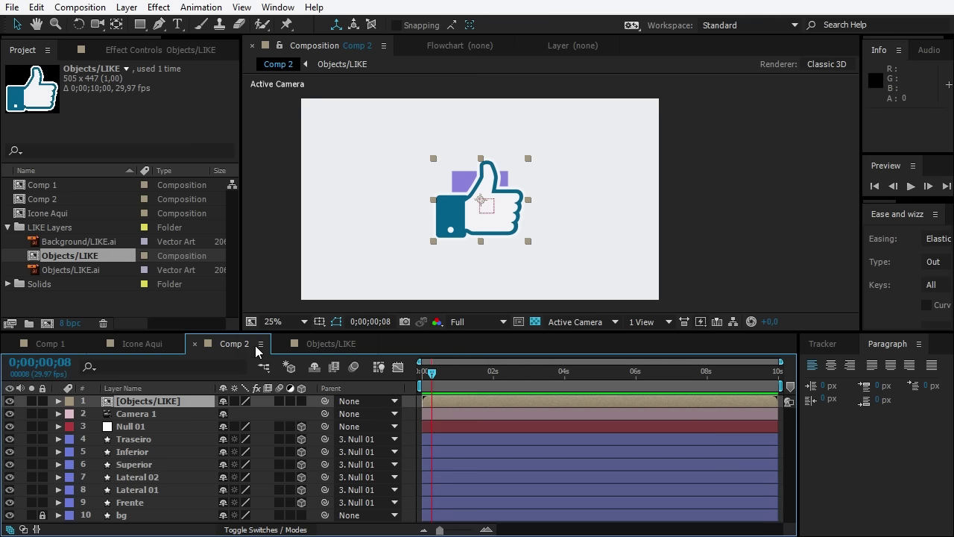
scroll(528, 221, "up", 1)
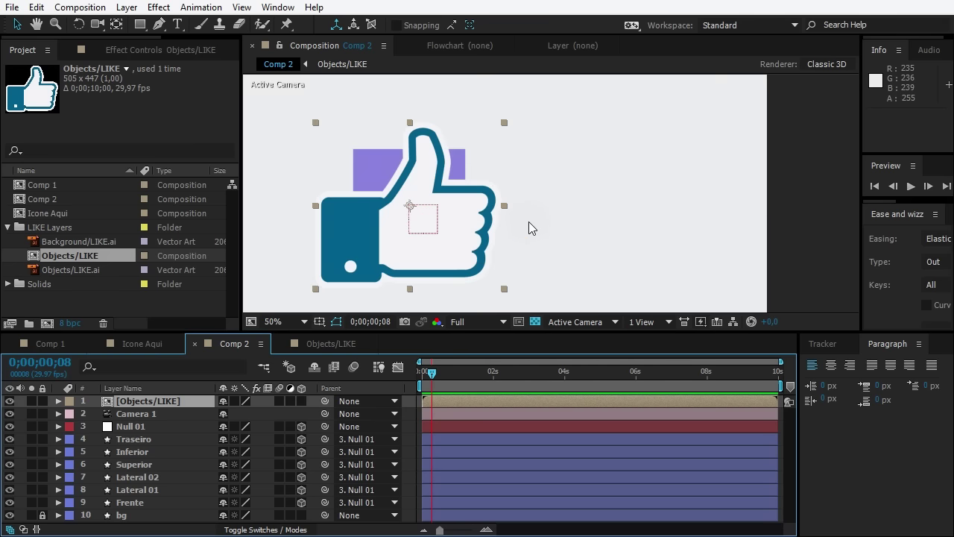
left_click_drag(382, 236, 441, 238)
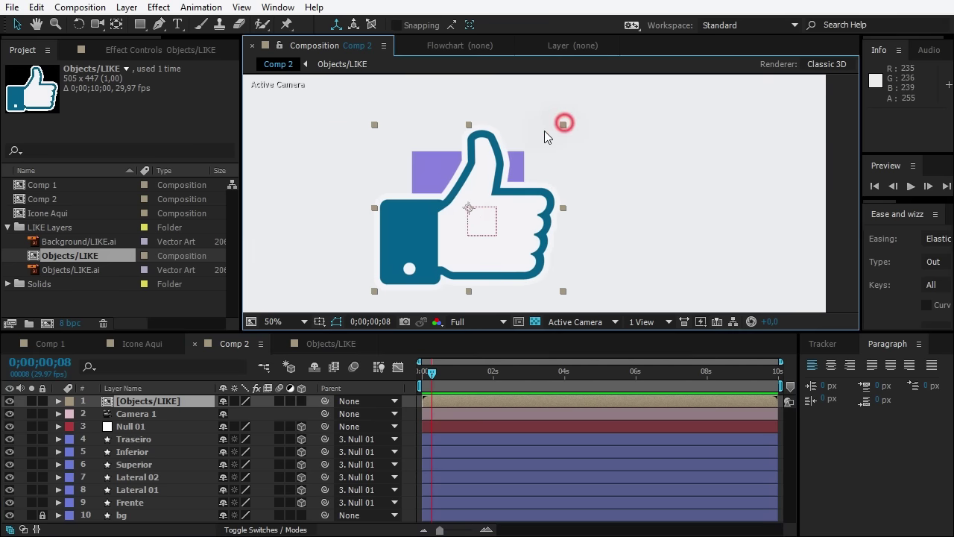
left_click_drag(544, 130, 507, 164)
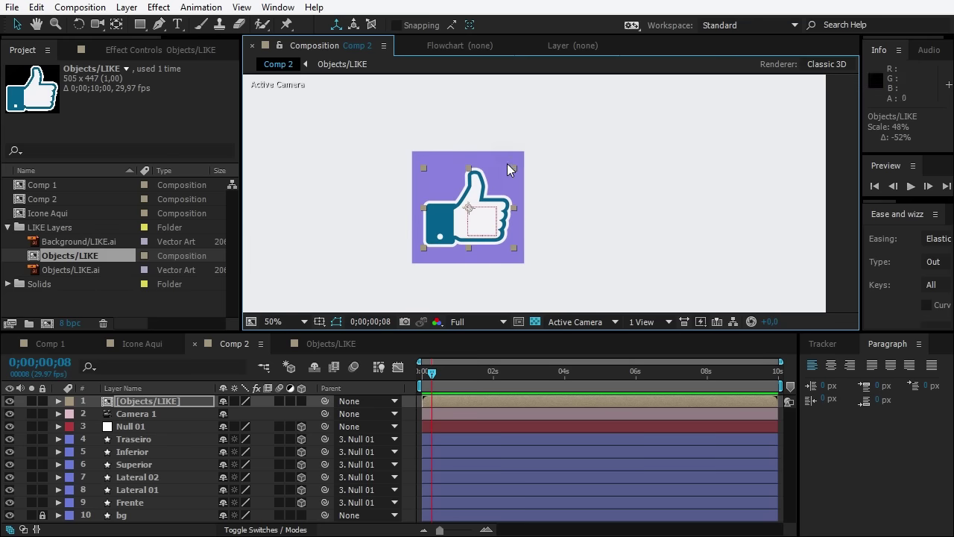
left_click_drag(358, 202, 370, 192)
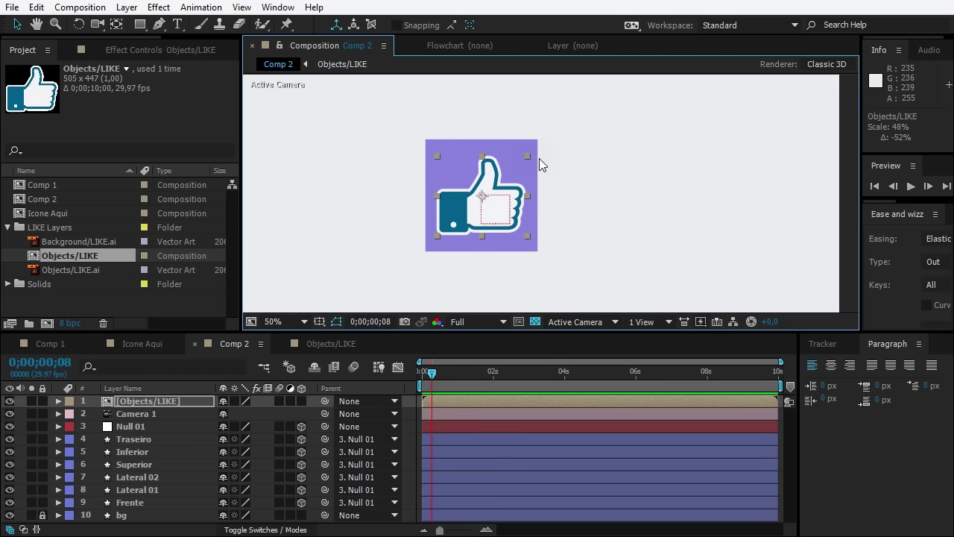
left_click_drag(528, 156, 531, 156)
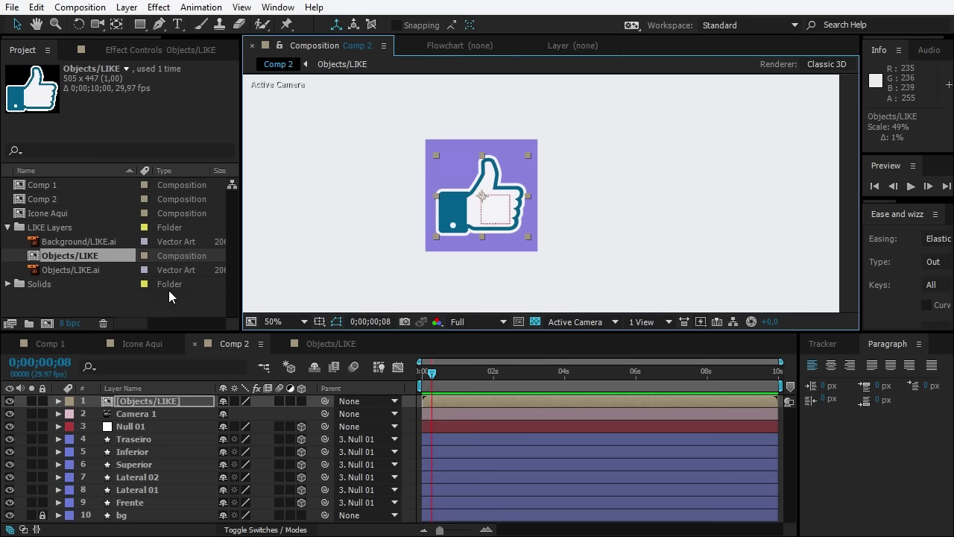
Replace a trial Tritone with a Tint effect that maps black to the sampled purple face colour
left_click(159, 6)
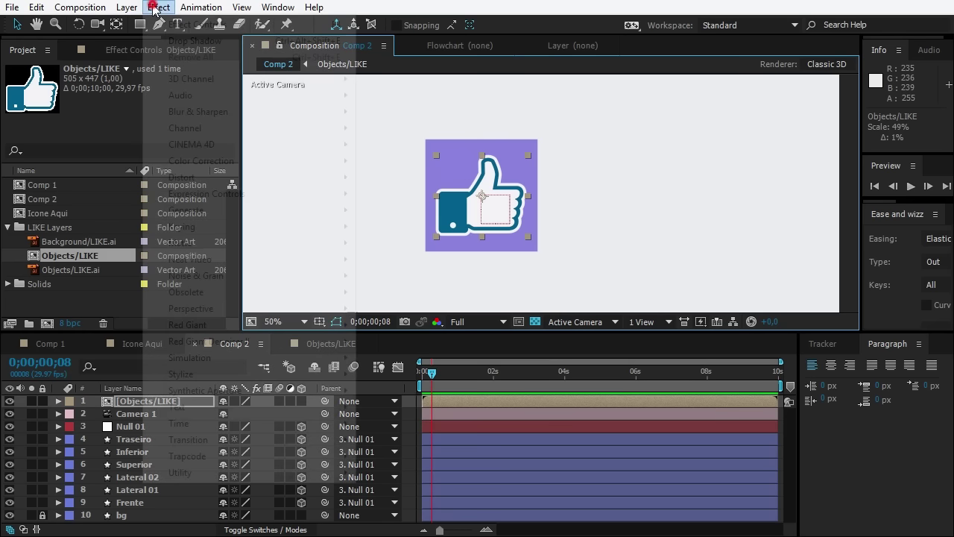
mouse_move(339, 161)
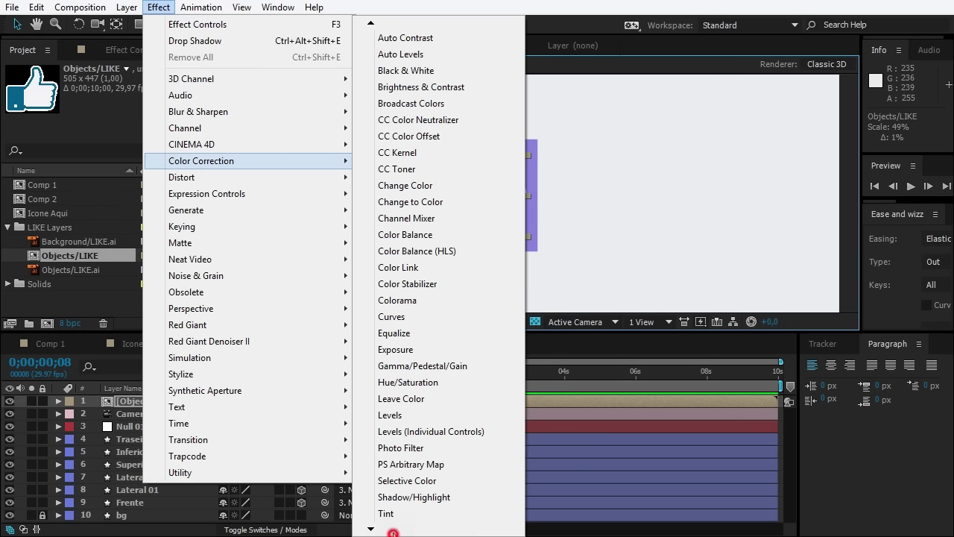
left_click(386, 513)
key("ctrl+z")
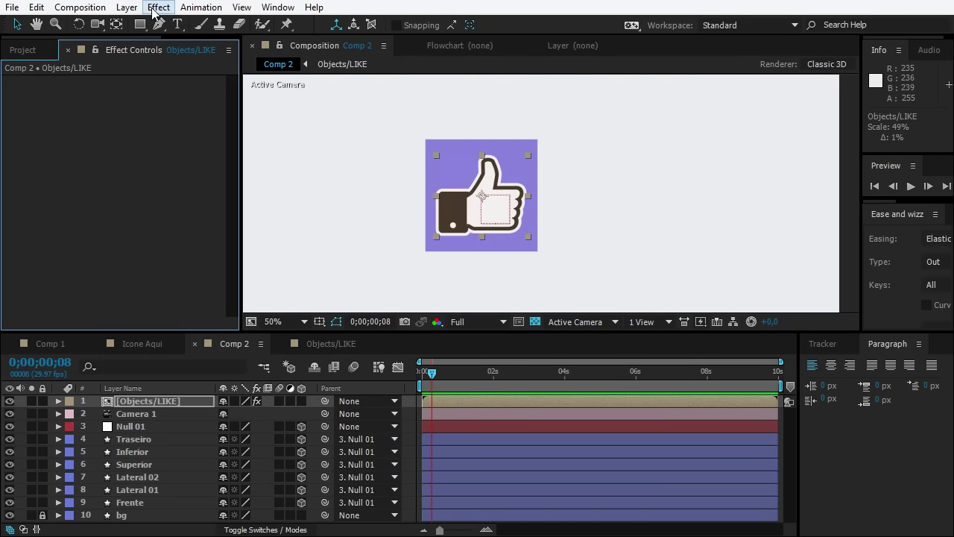
left_click(199, 7)
mouse_move(217, 165)
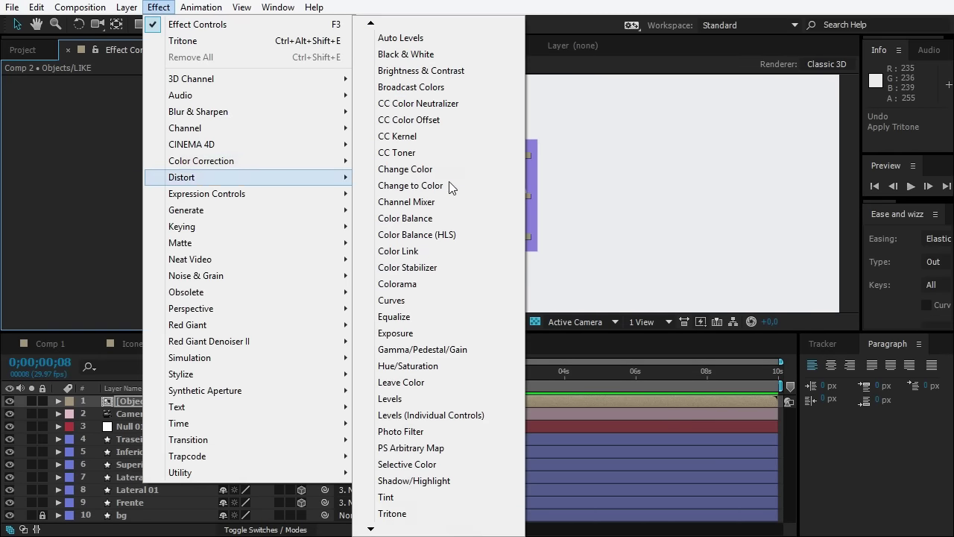
left_click(440, 493)
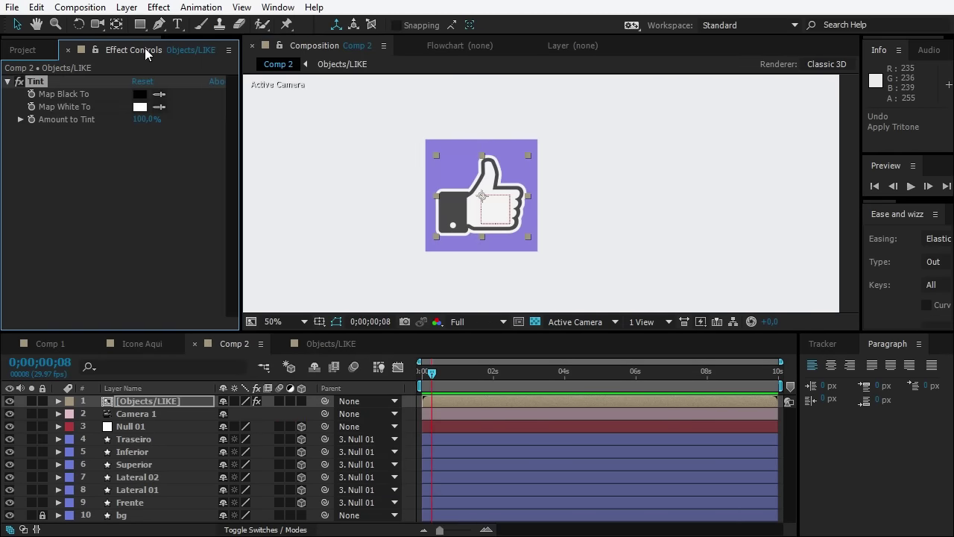
left_click(49, 97)
left_click(159, 95)
left_click(445, 168)
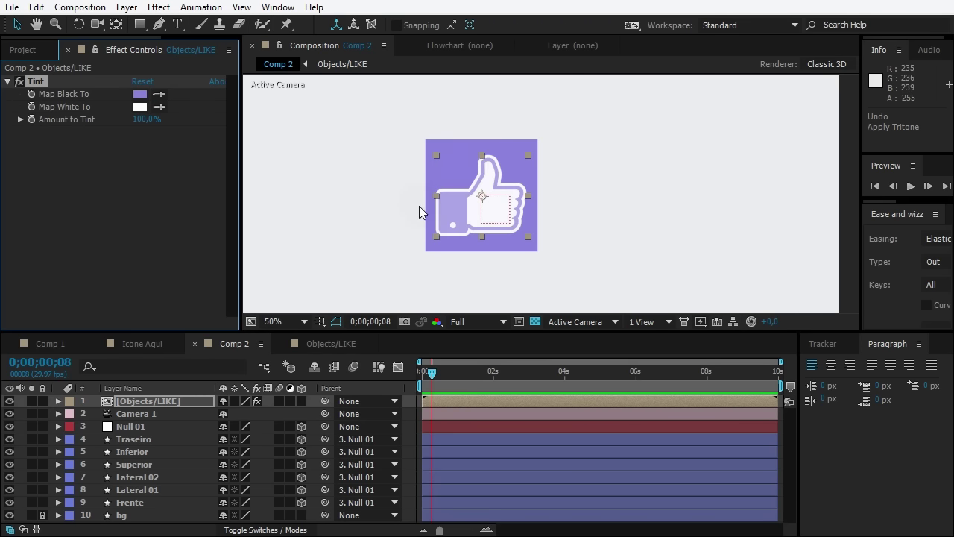
Shrink the thumbs-up layer slightly to 45% scale
left_click(730, 218)
key("comma")
key("comma")
key("comma")
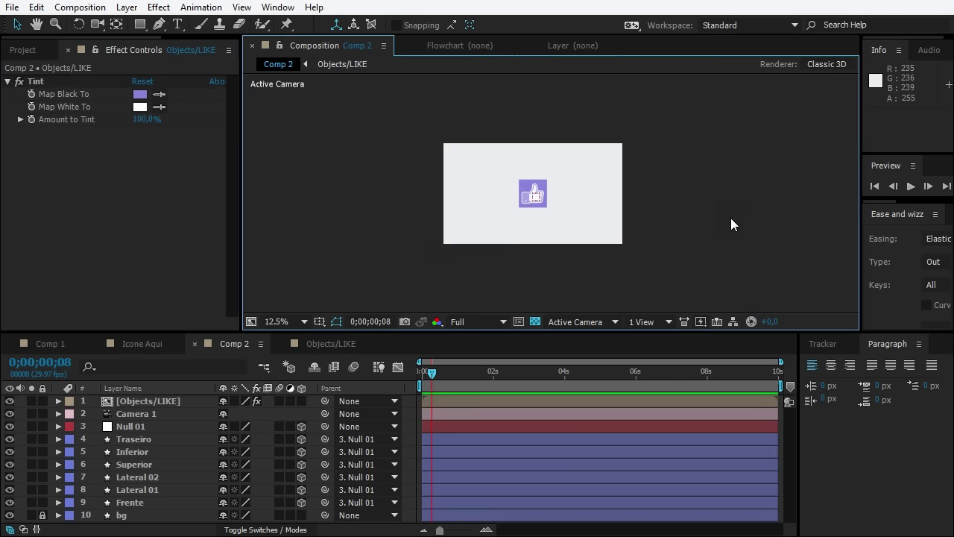
scroll(628, 213, "up", 2)
scroll(626, 210, "up", 2)
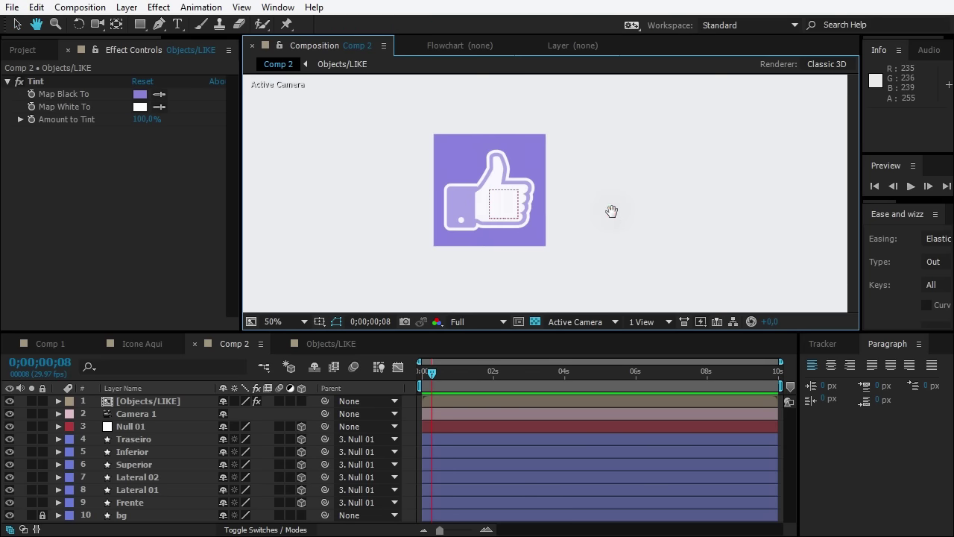
key("v")
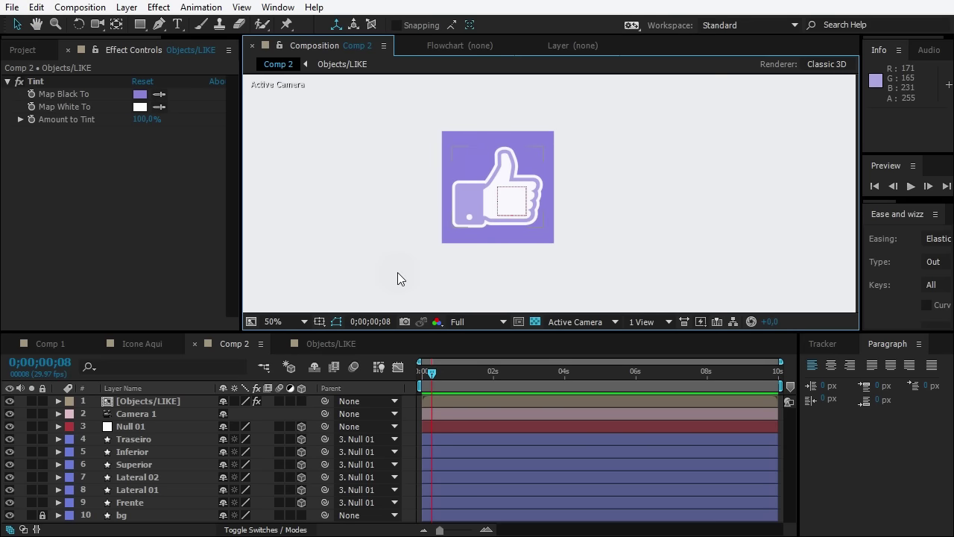
left_click(162, 400)
left_click_drag(545, 147, 541, 152)
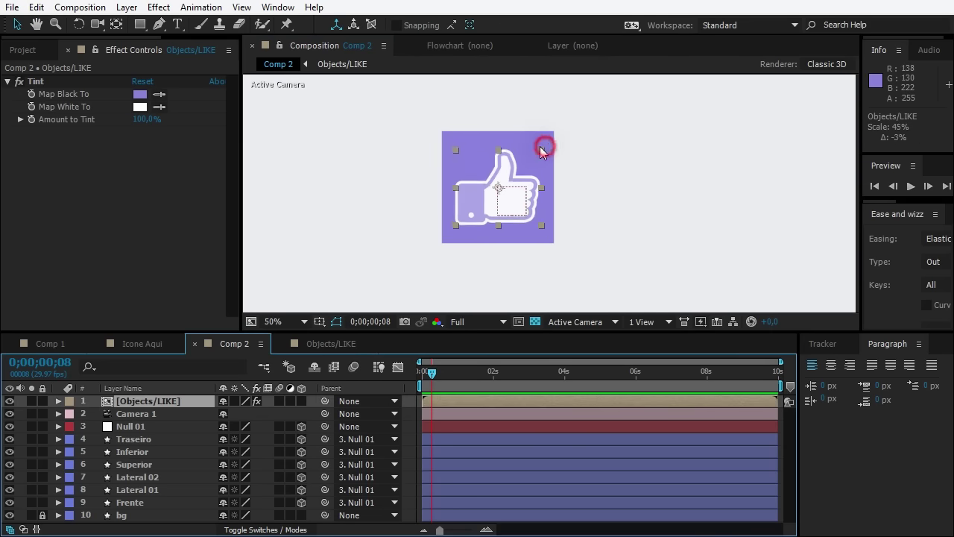
left_click(648, 202)
scroll(648, 202, "down", 1)
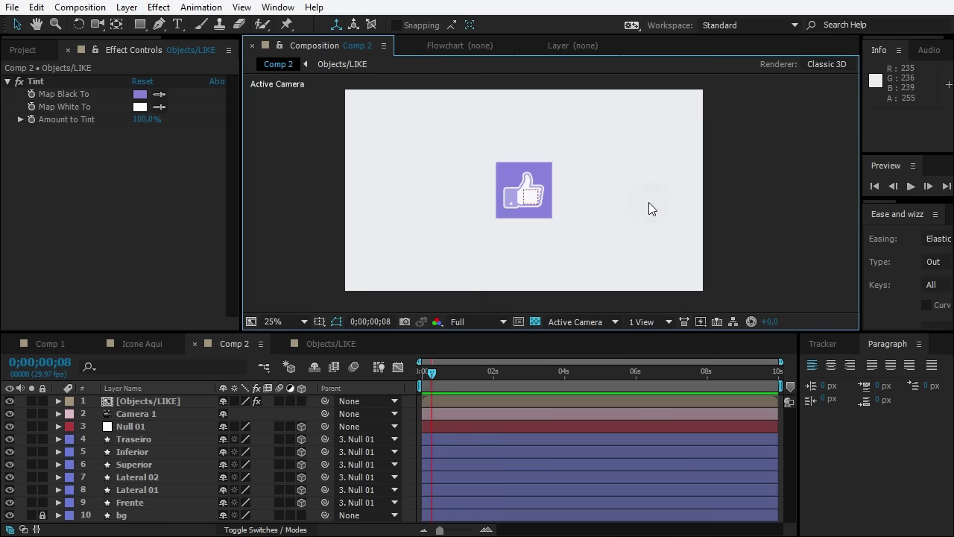
scroll(648, 201, "up", 1)
left_click(521, 203)
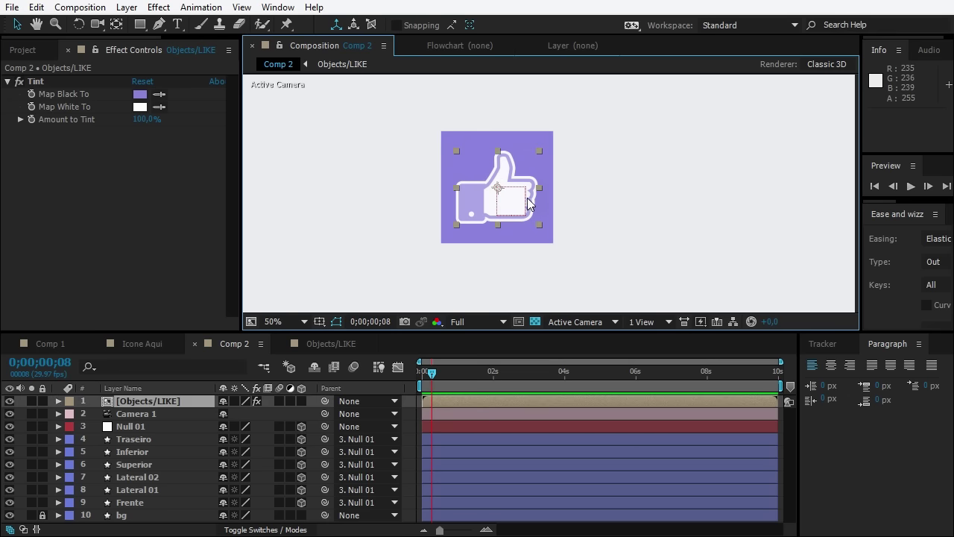
Add a Drop Shadow to the thumbs-up with distance 0, softness 158 and 33% opacity
left_click(158, 7)
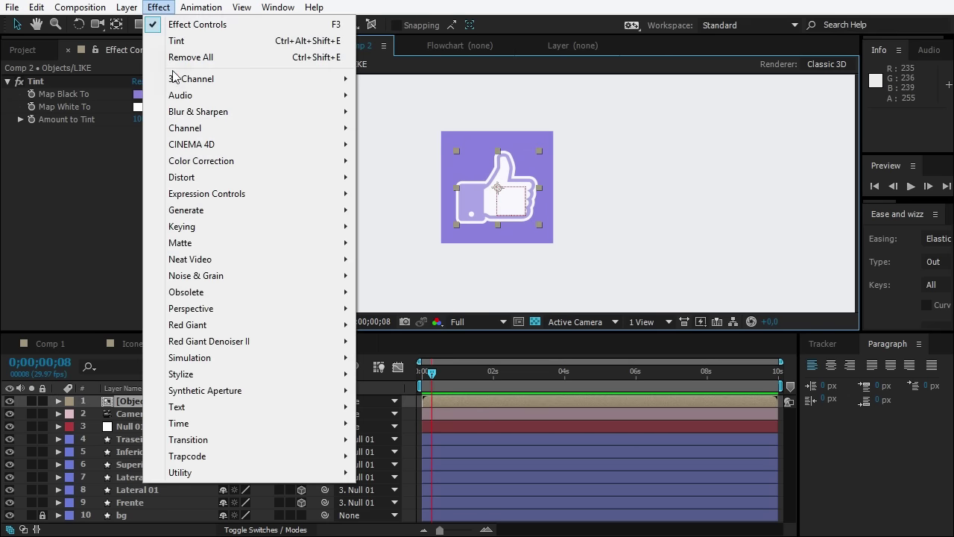
mouse_move(295, 309)
left_click(426, 440)
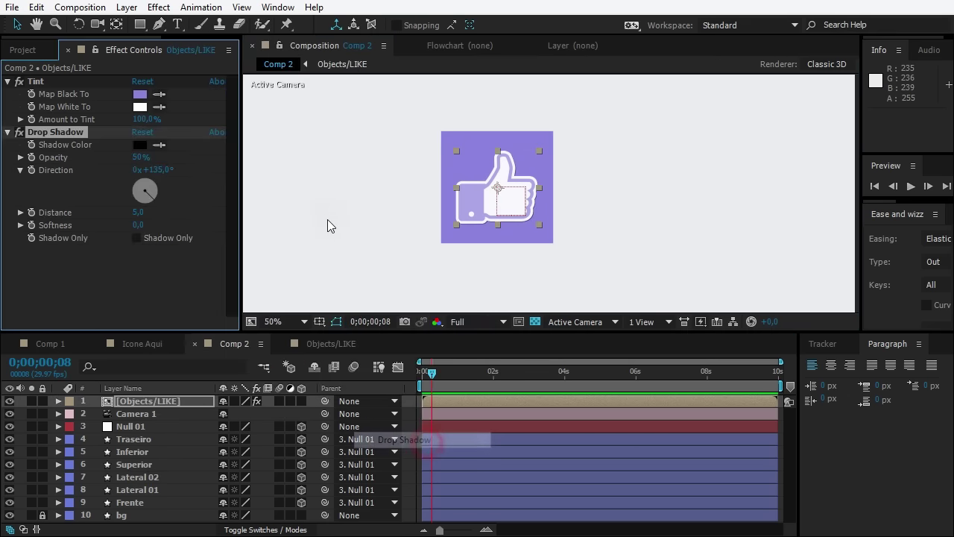
left_click(138, 212)
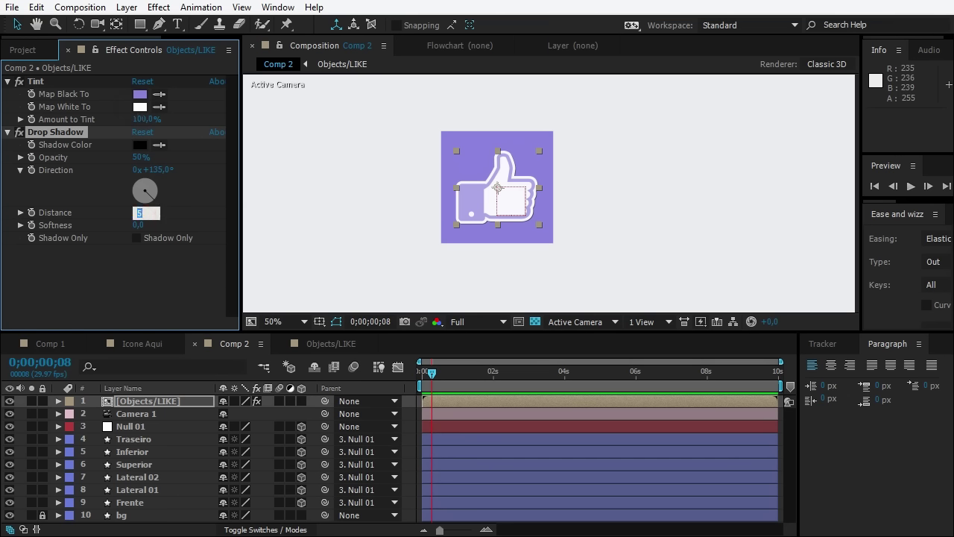
type("0")
key("Return")
left_click_drag(137, 225, 272, 218)
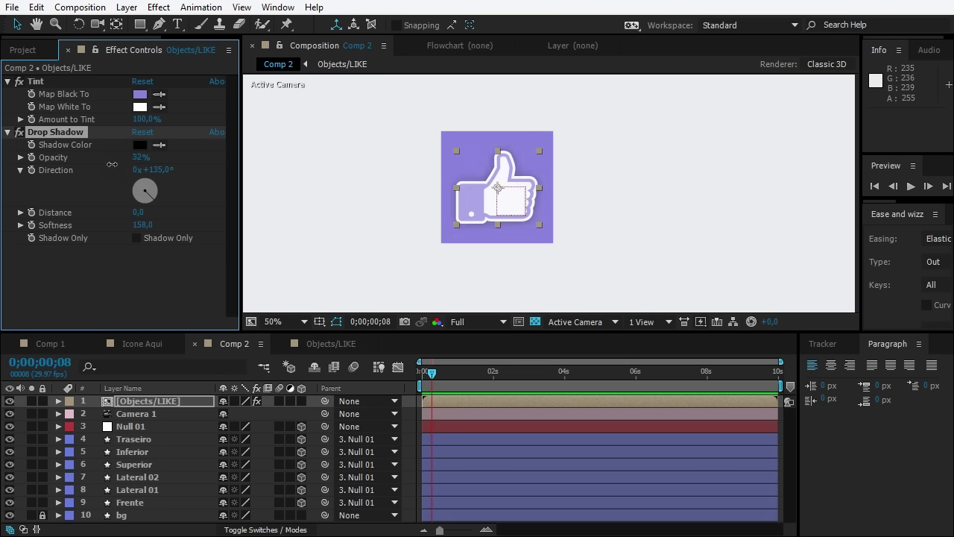
left_click(330, 140)
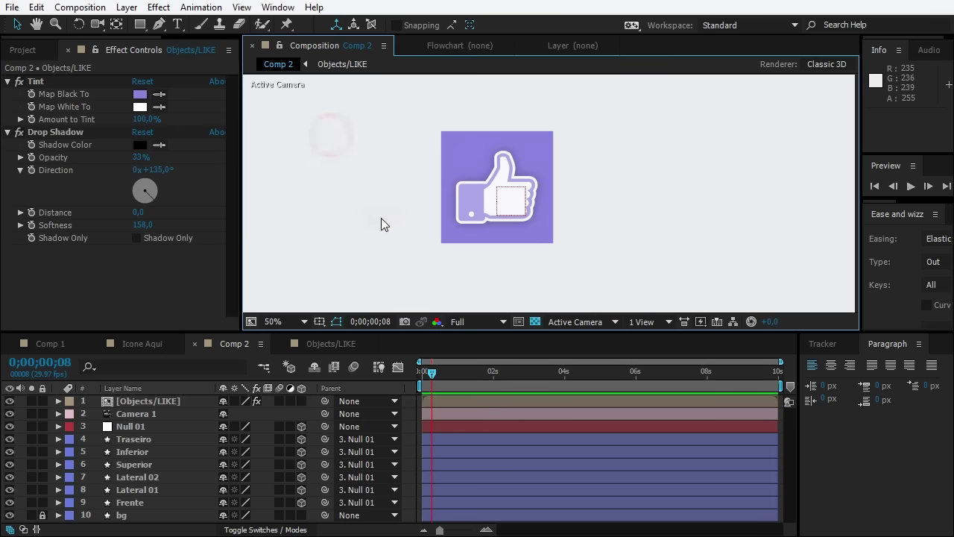
left_click_drag(402, 147, 406, 153)
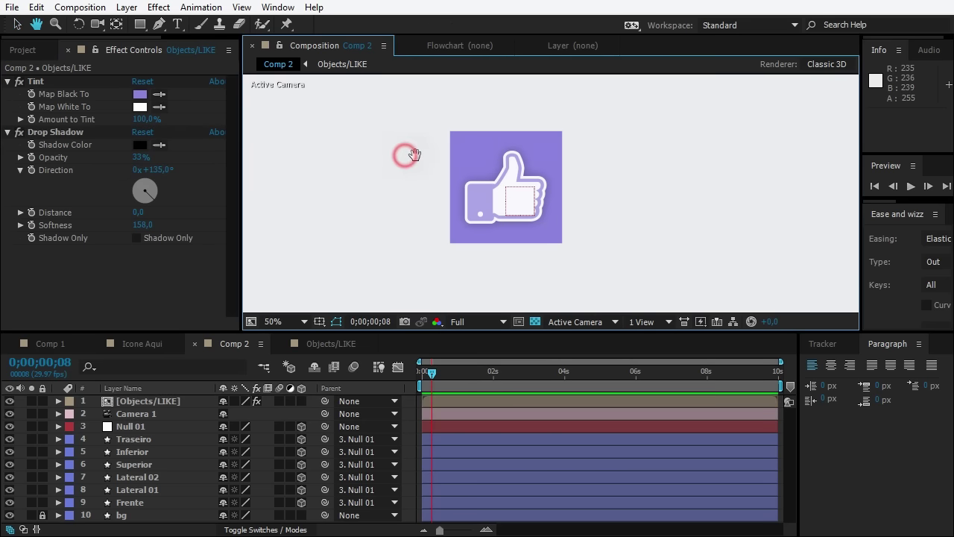
Make the Objects/LIKE layer 3D, checking it in Custom View 1 before returning to Active Camera
left_click(156, 415)
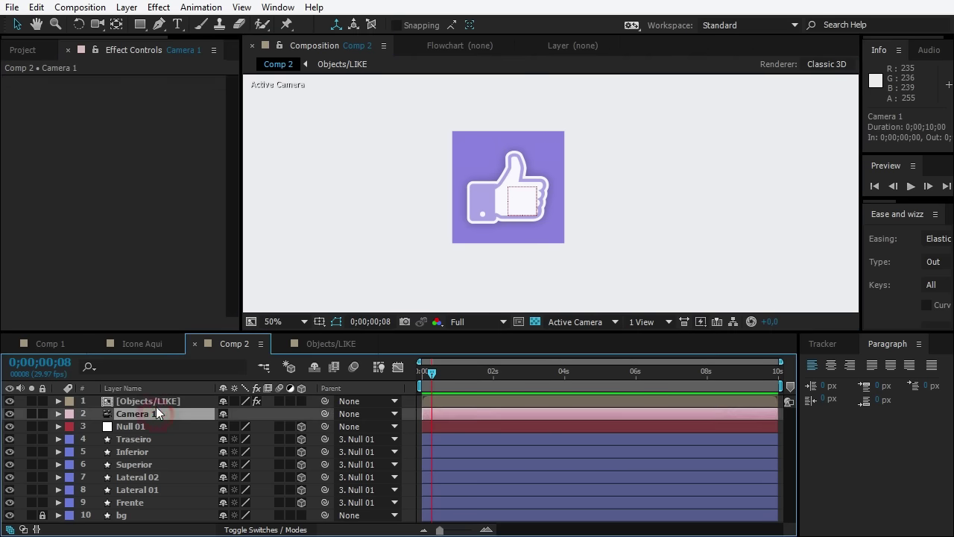
left_click(156, 404)
left_click(302, 401)
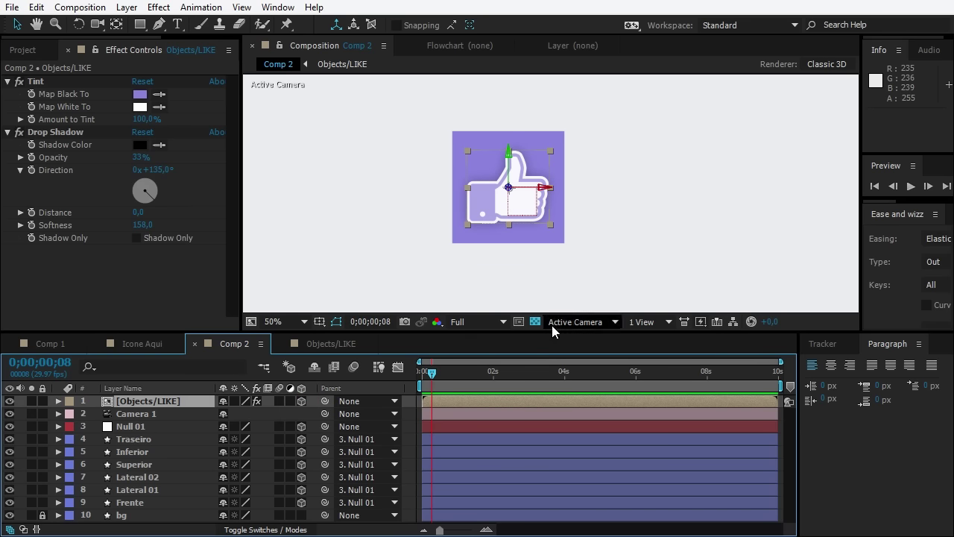
left_click(573, 321)
left_click(592, 486)
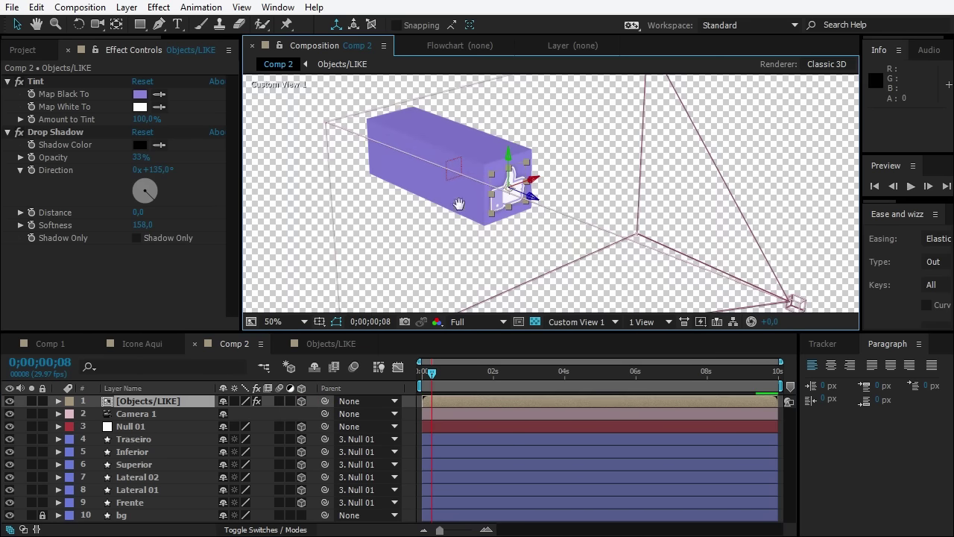
left_click(581, 321)
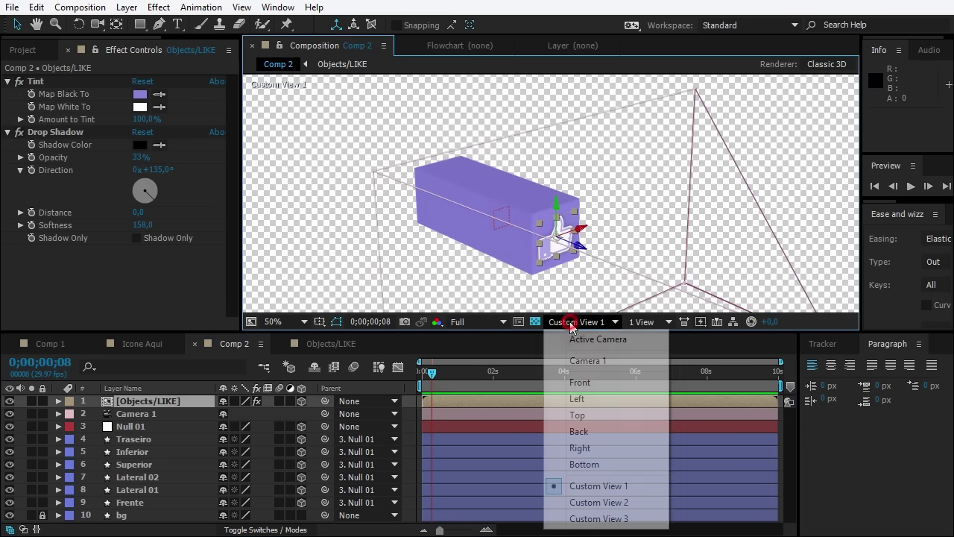
left_click(571, 334)
Parent Objects/LIKE to the layer 9 Frente face and fit the composition in the viewer
left_click(143, 402)
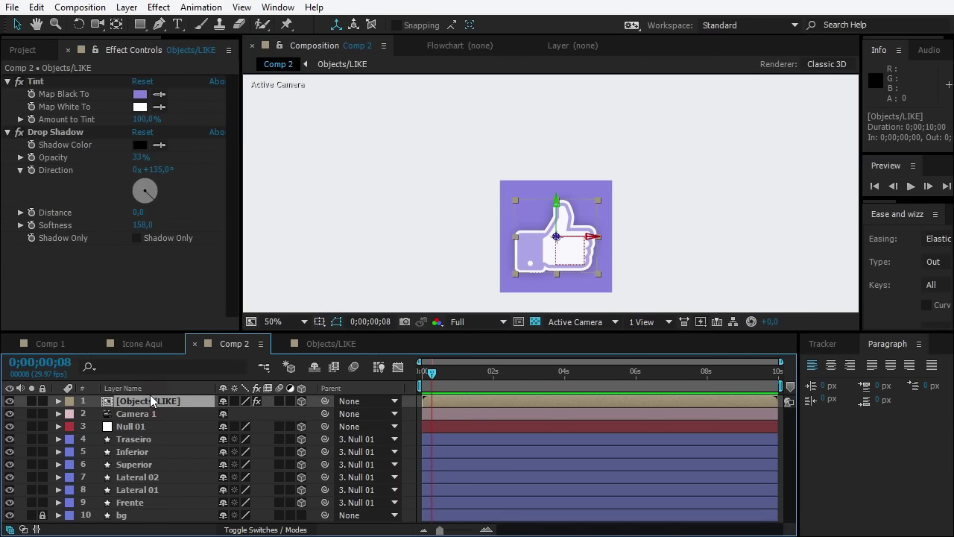
left_click_drag(325, 403, 128, 504)
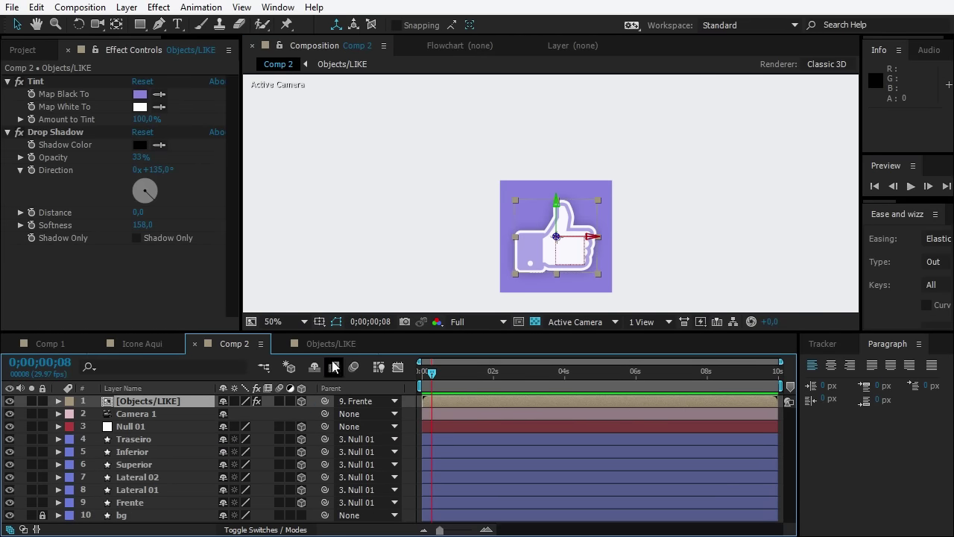
key("h")
left_click_drag(429, 219, 376, 167)
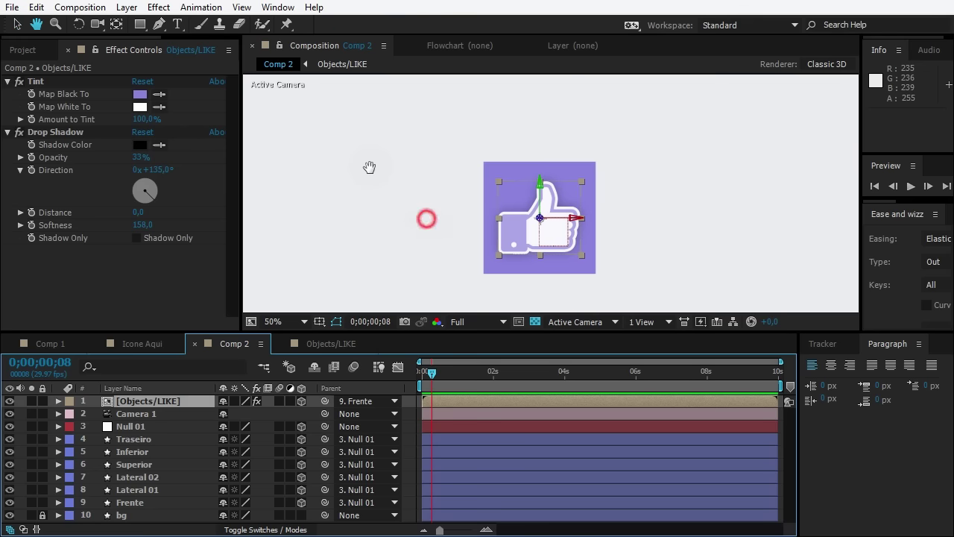
left_click(293, 320)
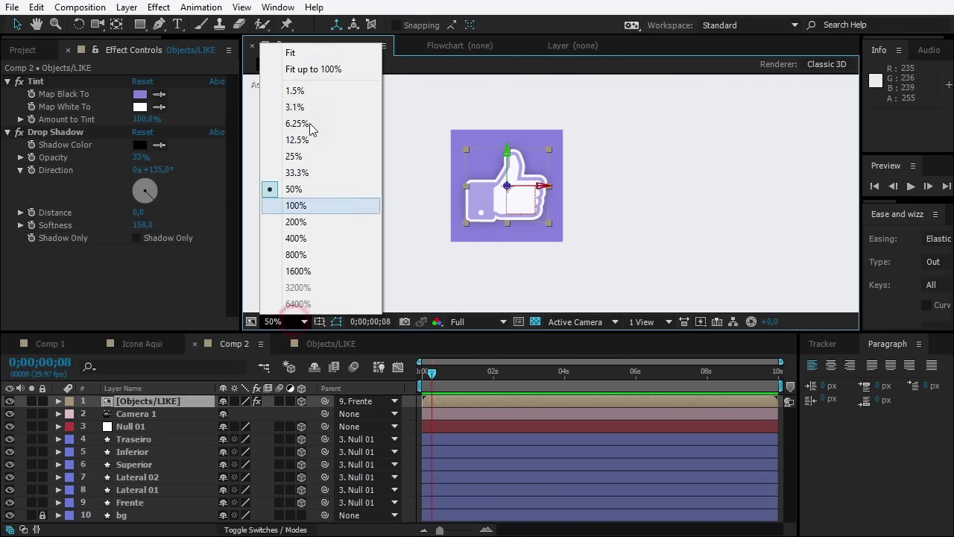
left_click(316, 54)
Set a 0° Y Rotation keyframe on Null 01 at 0;00;01;00
left_click(141, 427)
key("r")
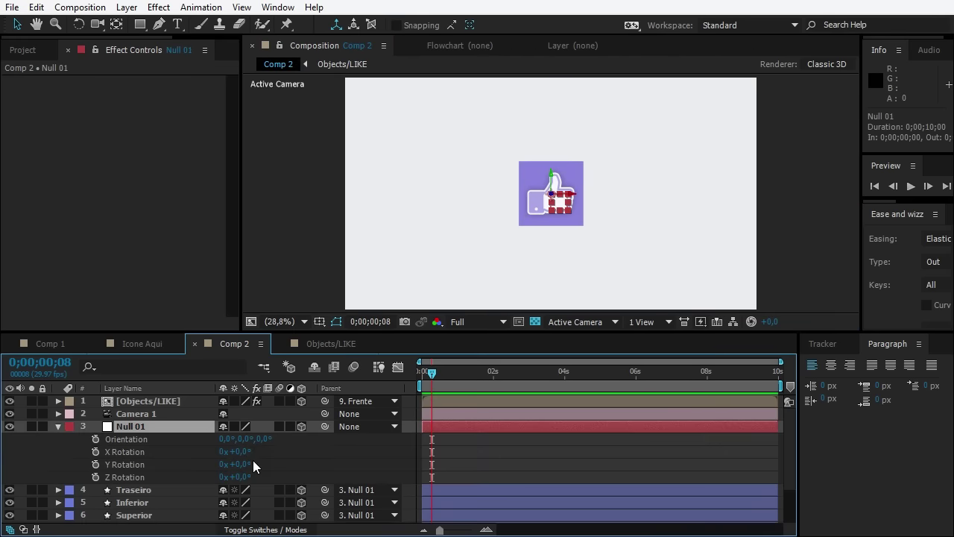
left_click_drag(237, 464, 261, 466)
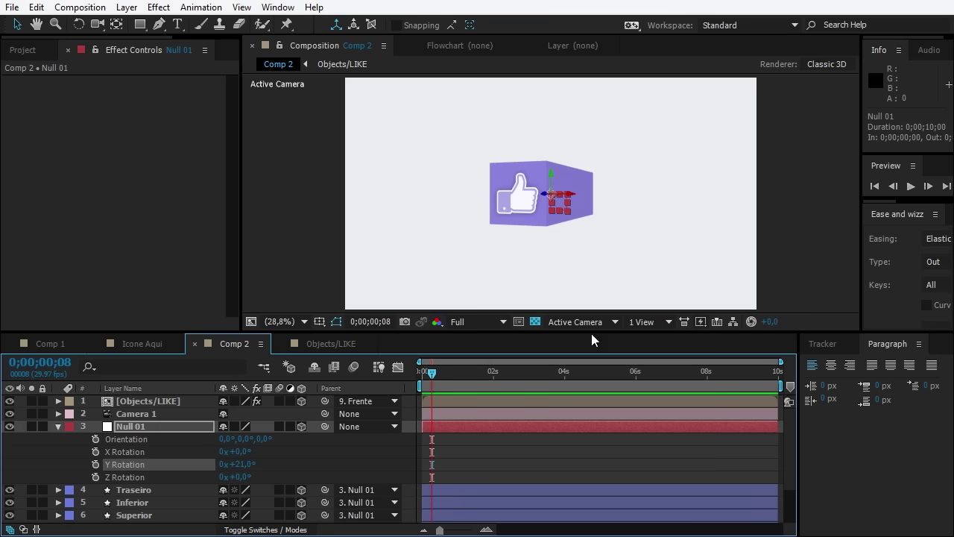
key("ctrl+z")
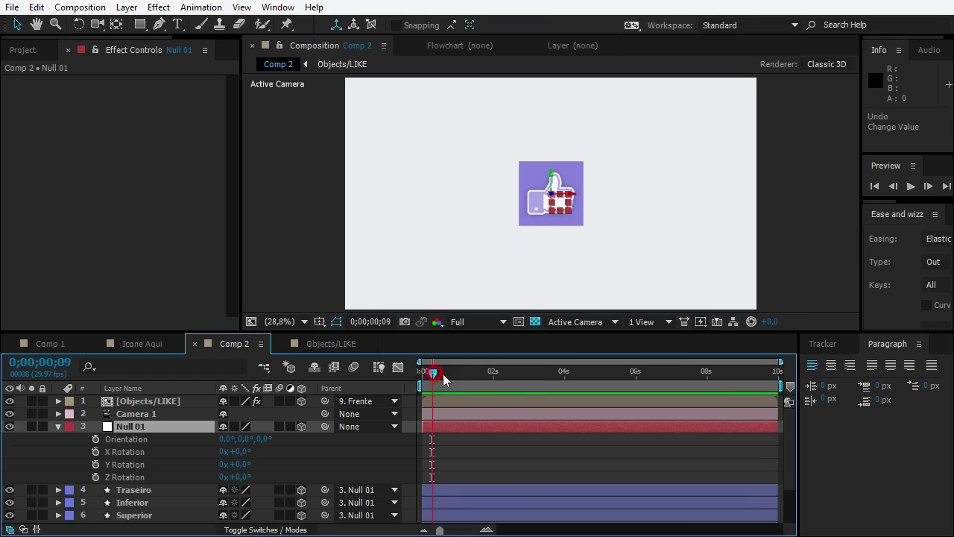
left_click_drag(444, 373, 461, 373)
left_click_drag(237, 462, 94, 465)
key("ctrl+z")
left_click(96, 464)
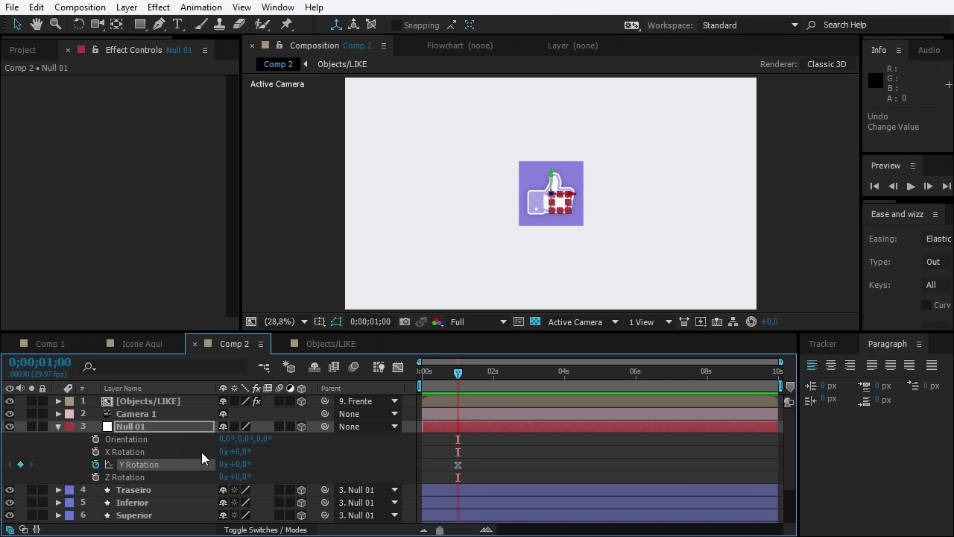
Add a -90° Y Rotation keyframe on Null 01 at 0;00;01;15
key("shift+Page_Down")
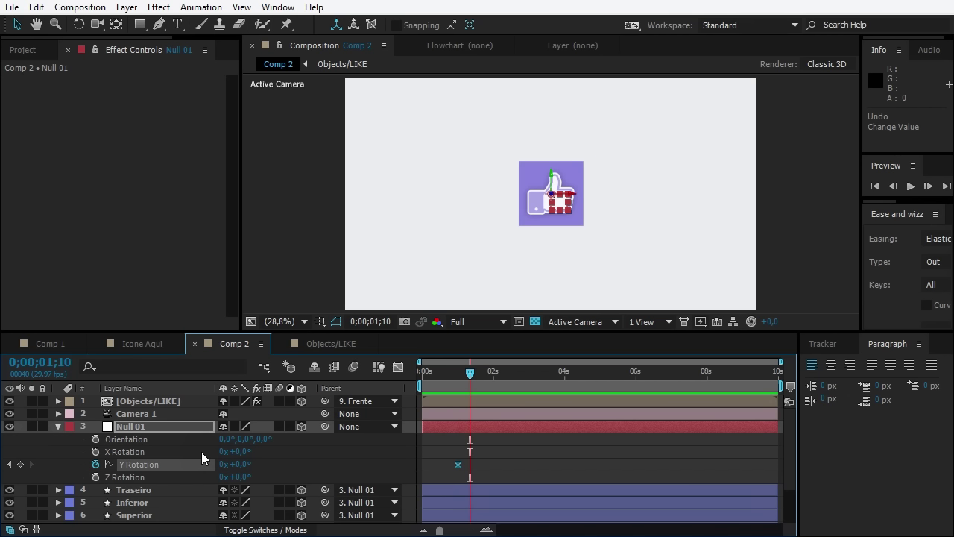
key("Page_Down")
key("Page_Down")
key("Page_Down")
key("Page_Down")
left_click_drag(237, 463, 245, 474)
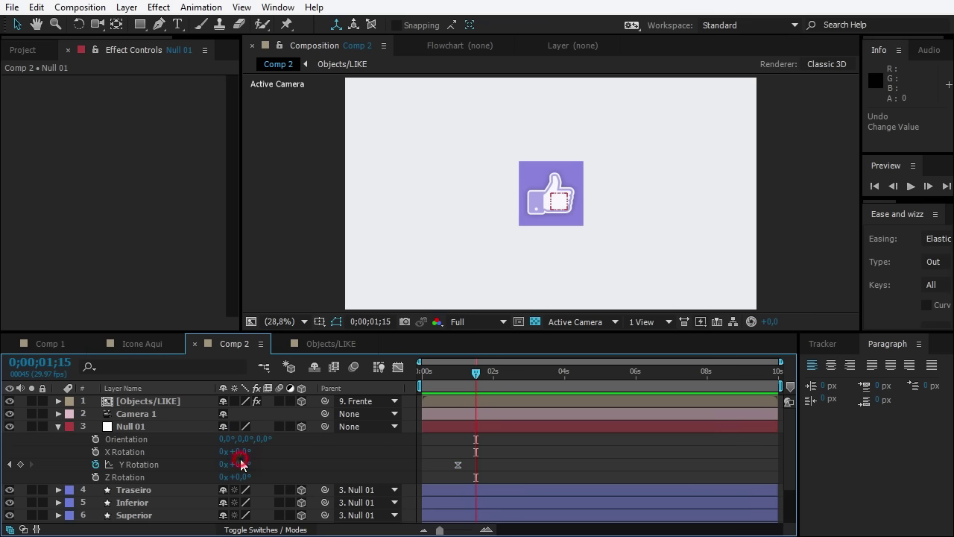
left_click(237, 464)
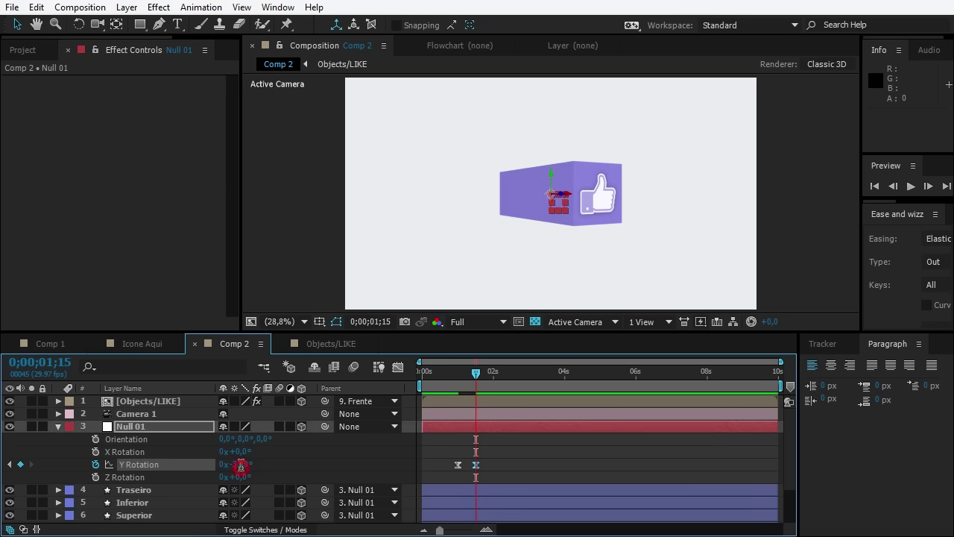
type("-90")
key("Return")
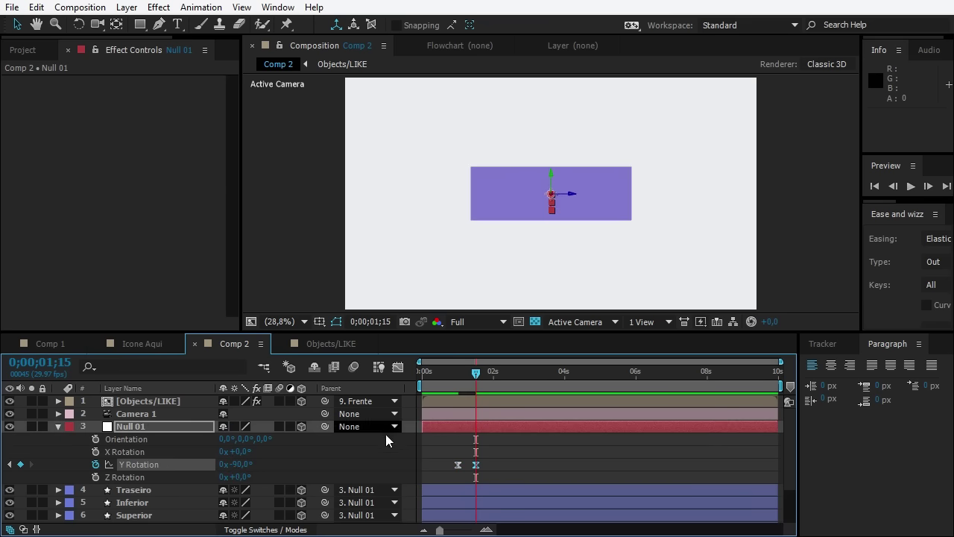
Give the Y Rotation keyframes 11% incoming and 10% outgoing influence, then preview the spin
left_click(477, 465)
right_click(477, 465)
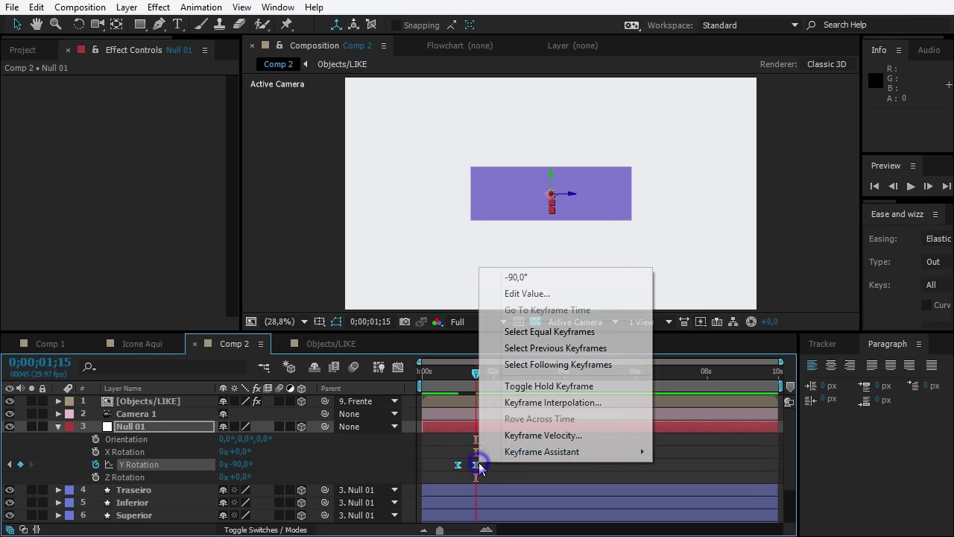
left_click(496, 436)
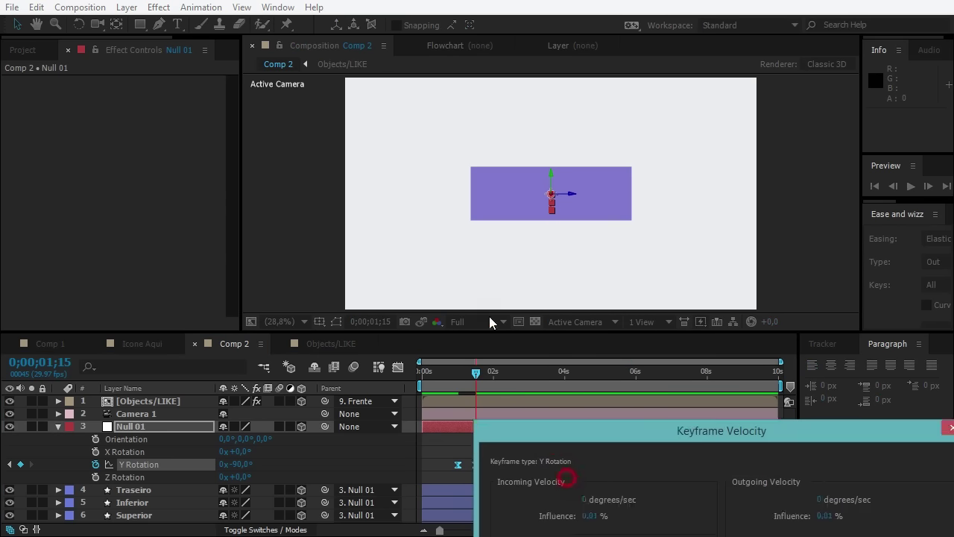
left_click_drag(370, 178, 315, 159)
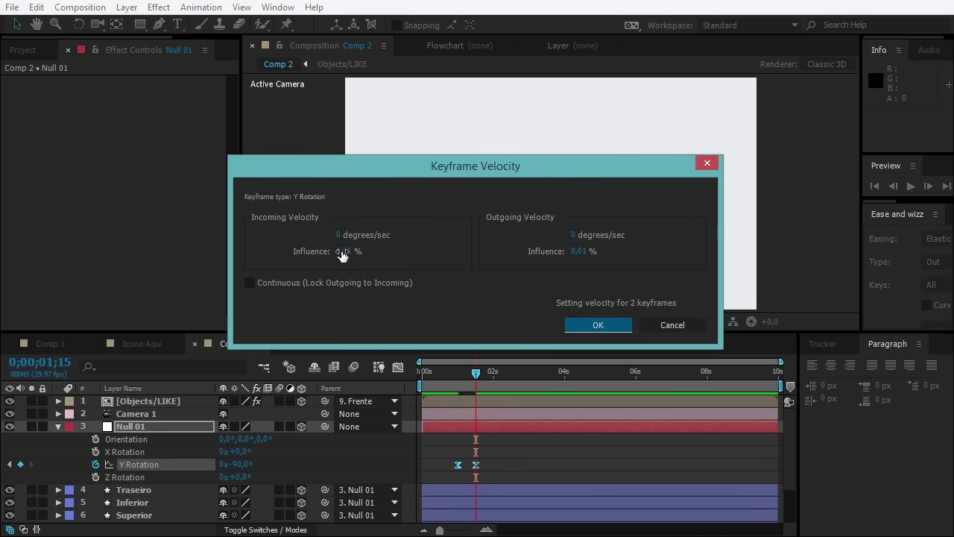
left_click(346, 251)
type("11")
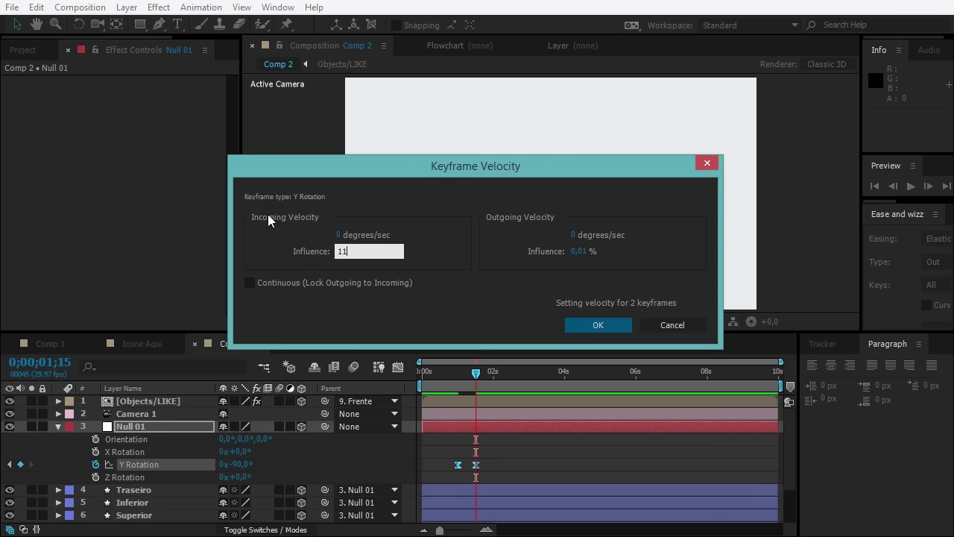
left_click(576, 252)
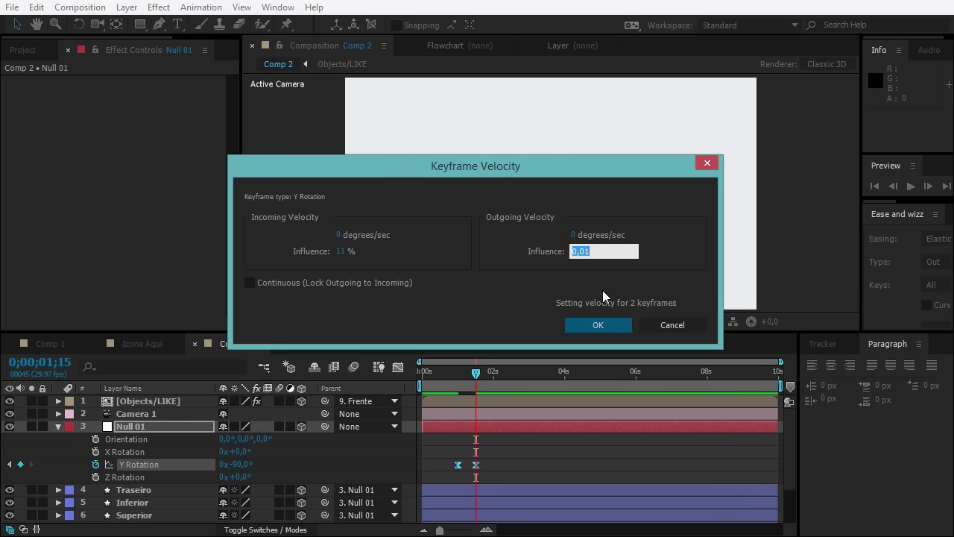
type("10")
left_click(602, 323)
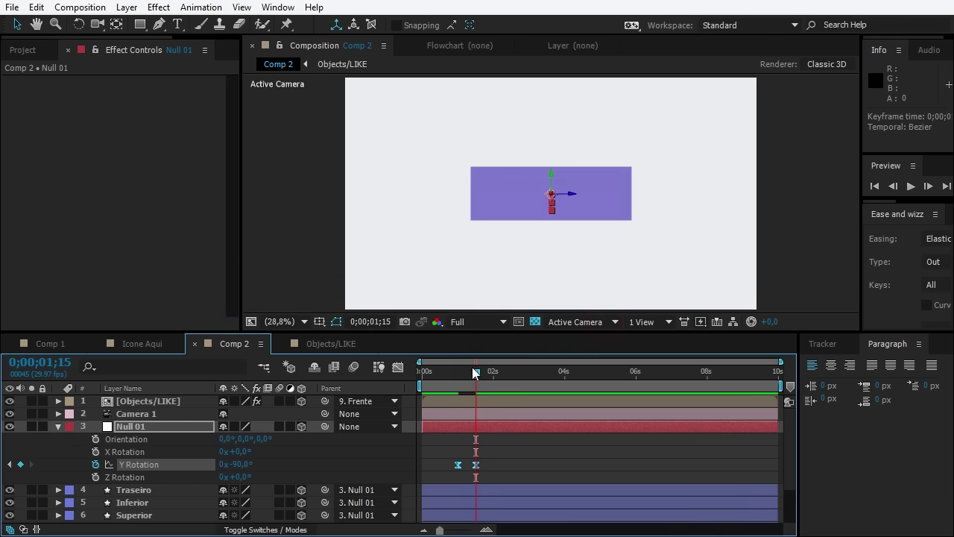
key("space")
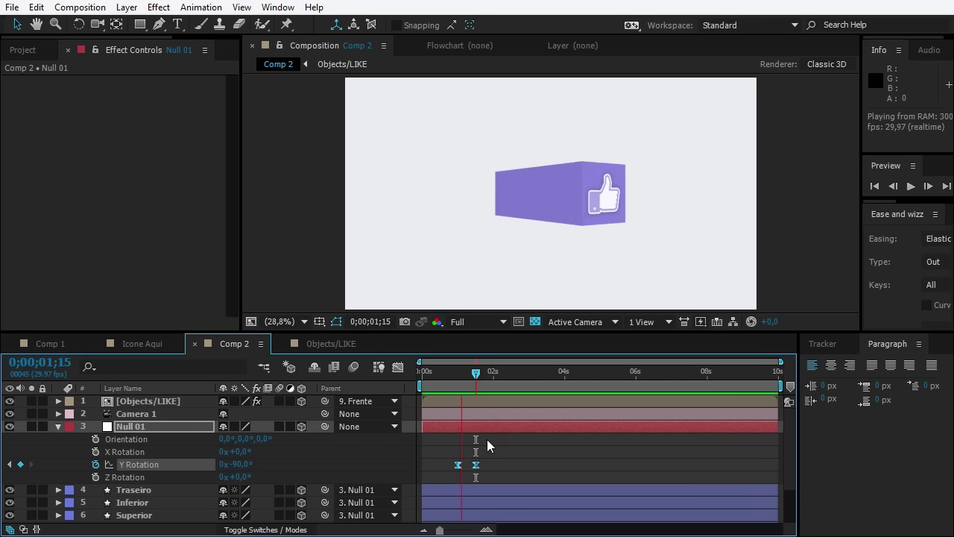
key("space")
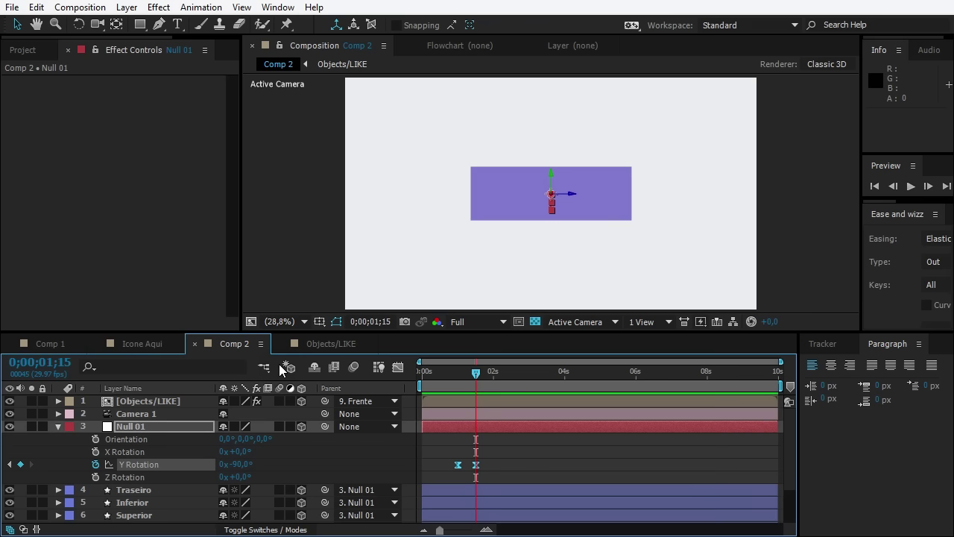
Collapse Null 01, type '20 mil likes!' on the purple face and move that layer to the top
left_click(144, 428)
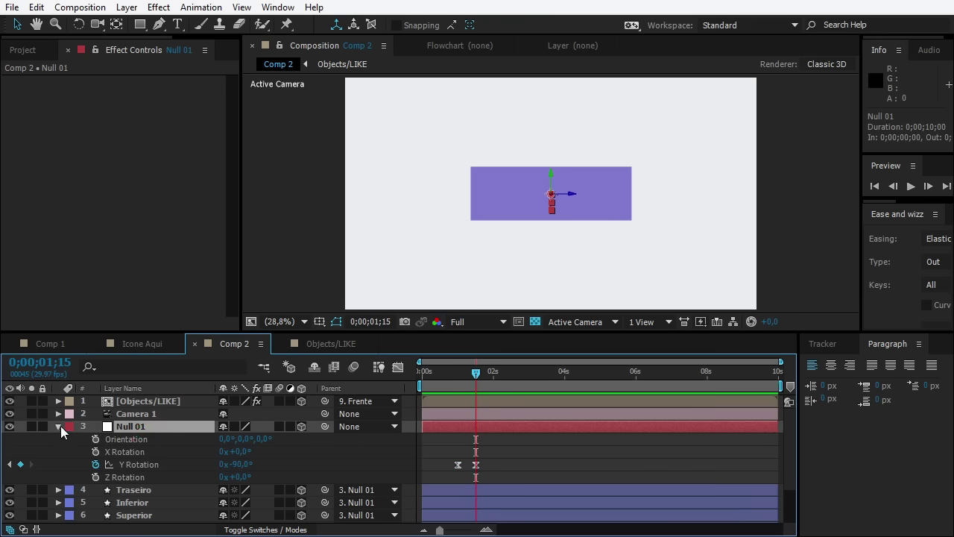
left_click(59, 426)
left_click(178, 25)
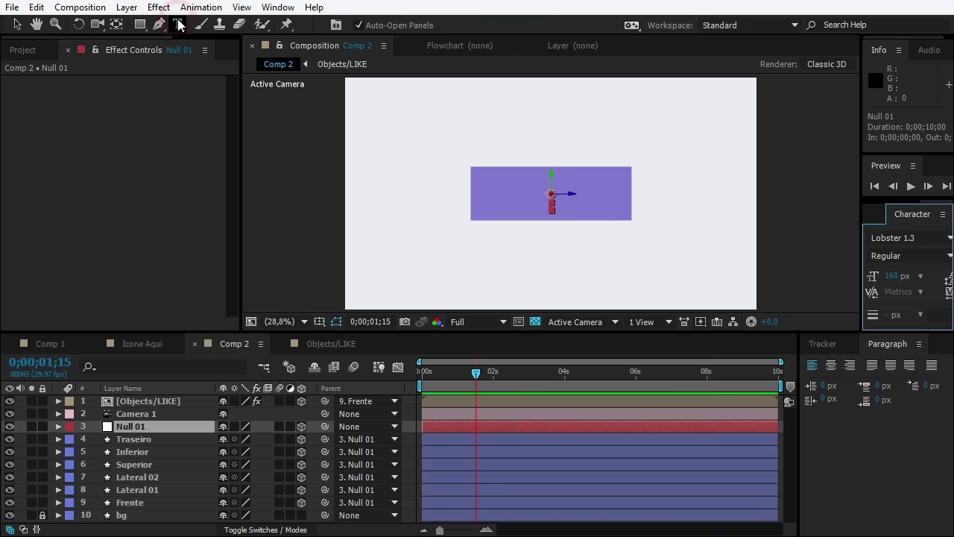
left_click(506, 211)
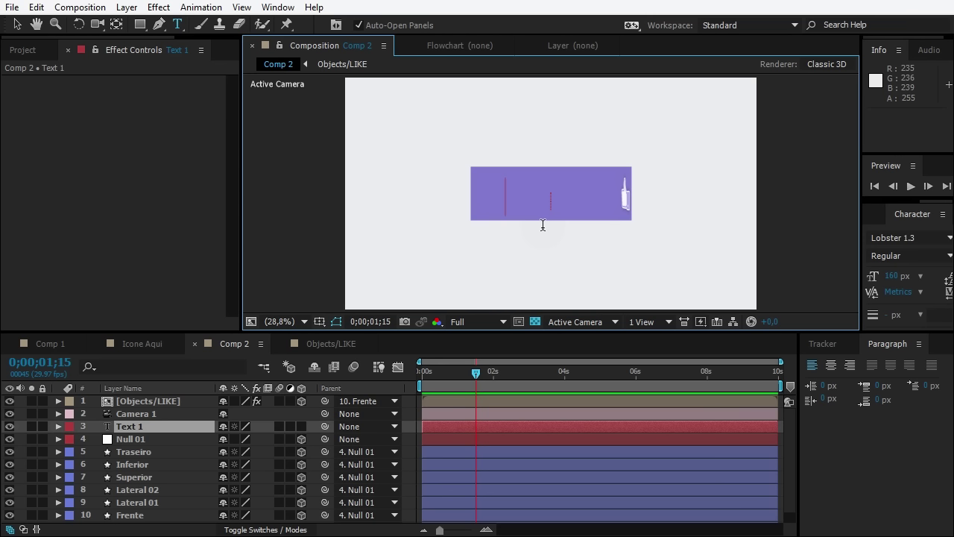
type("20 mil like")
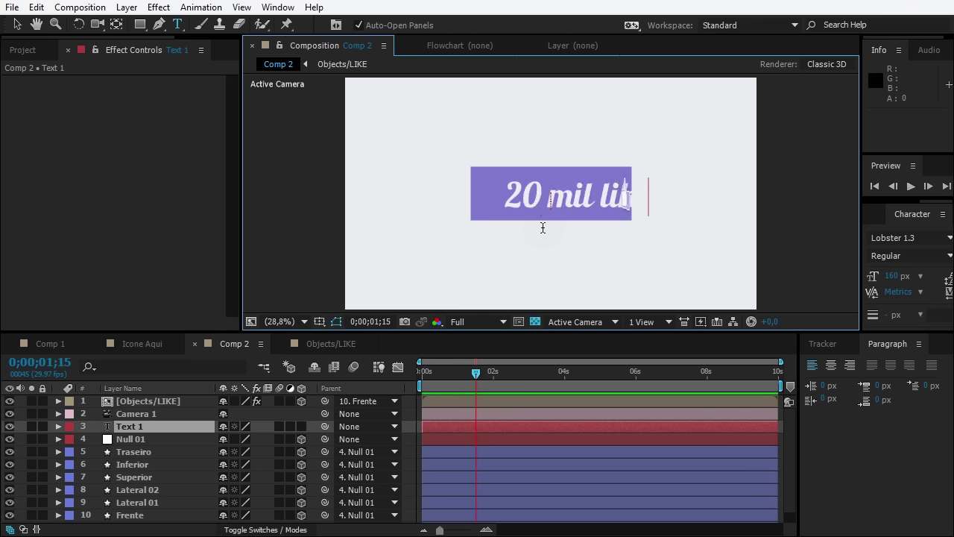
key("BackSpace")
key("BackSpace")
key("BackSpace")
key("BackSpace")
key("BackSpace")
key("BackSpace")
key("BackSpace")
type("mi")
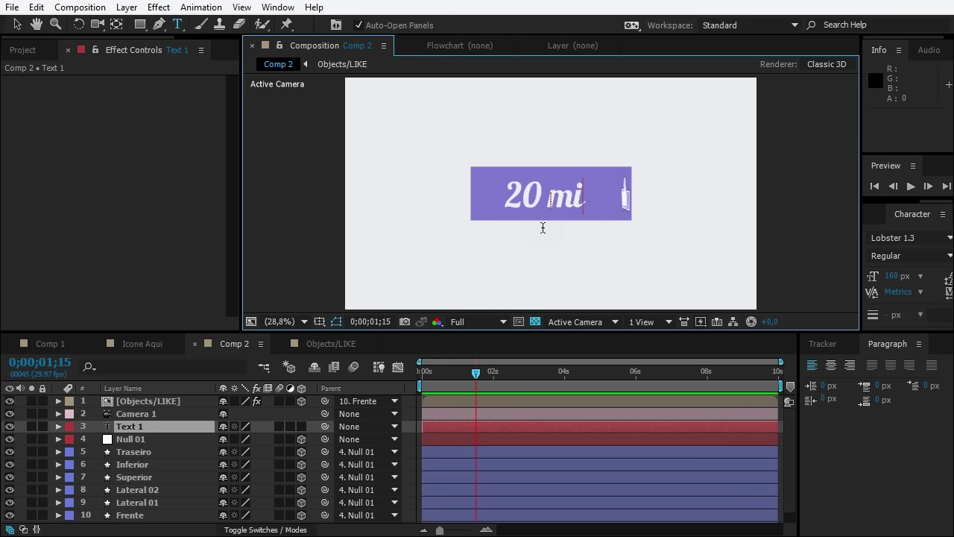
type("l like")
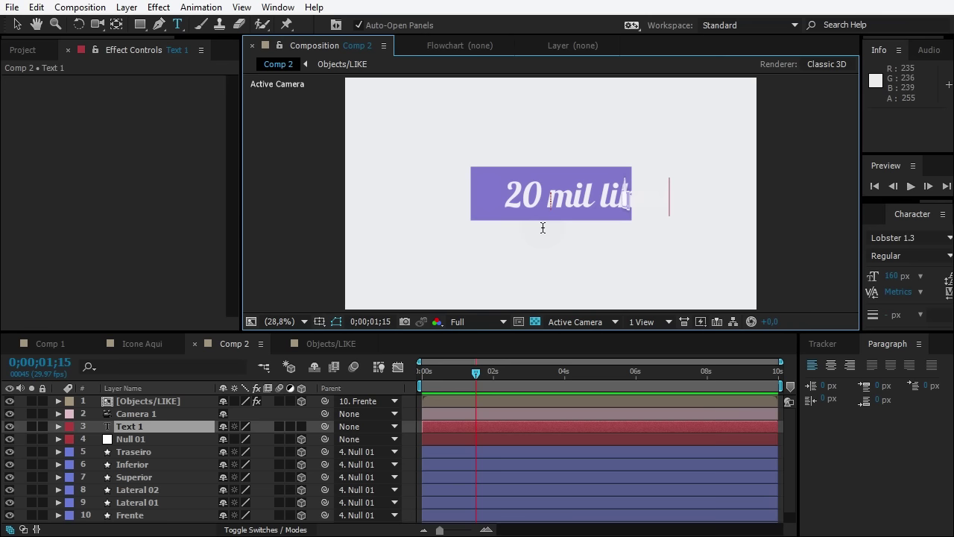
left_click(163, 426)
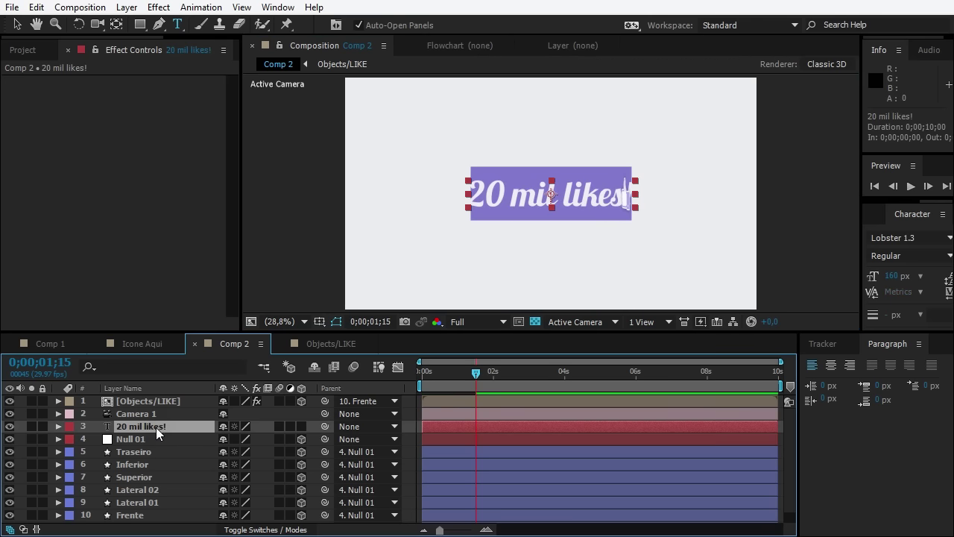
left_click_drag(156, 427, 184, 398)
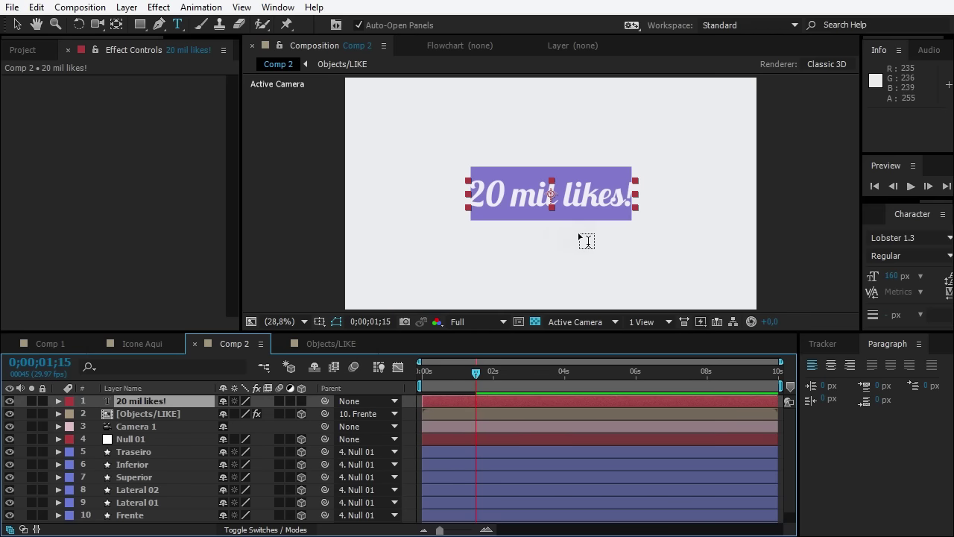
Scale the '20 mil likes!' text down to about 81%
key("h")
scroll(592, 196, "up", 1)
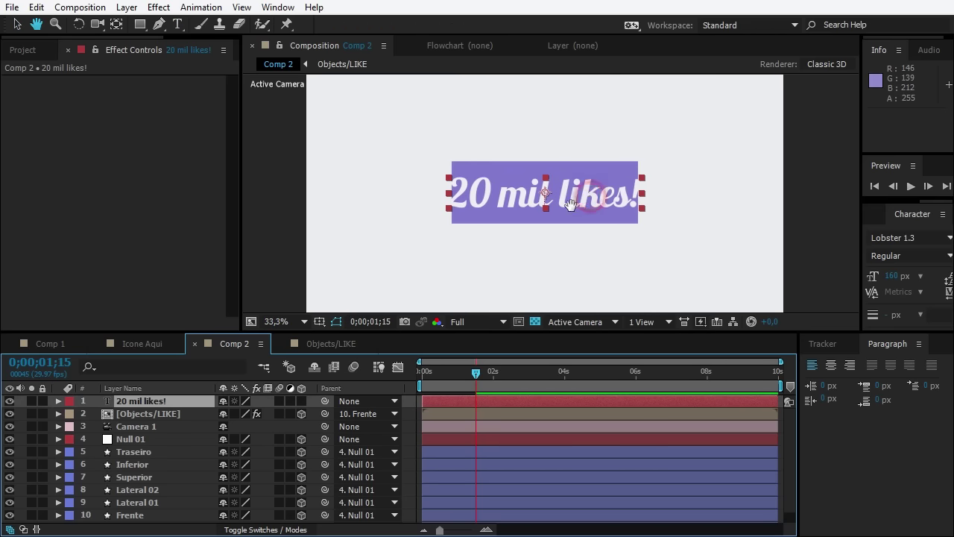
scroll(571, 203, "up", 3)
key("v")
scroll(591, 210, "down", 2)
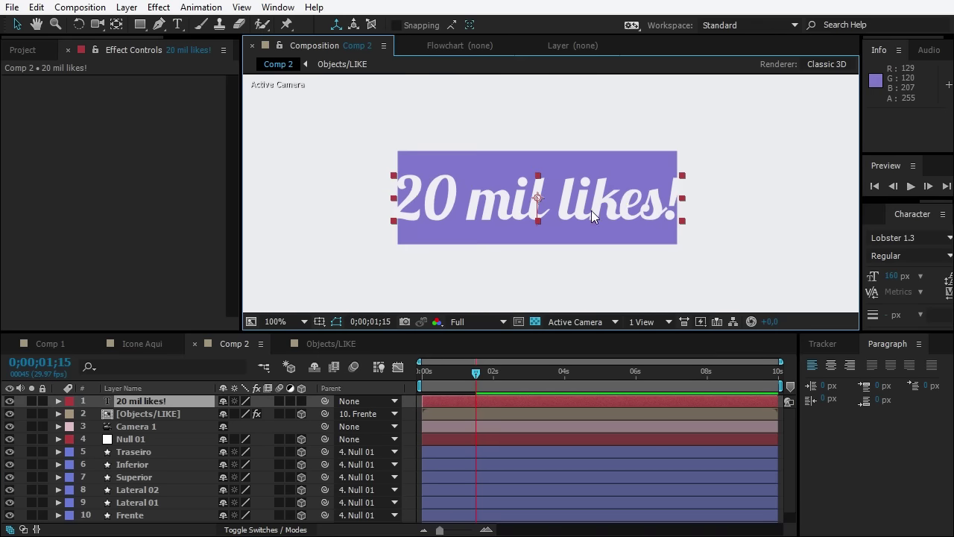
left_click(686, 200)
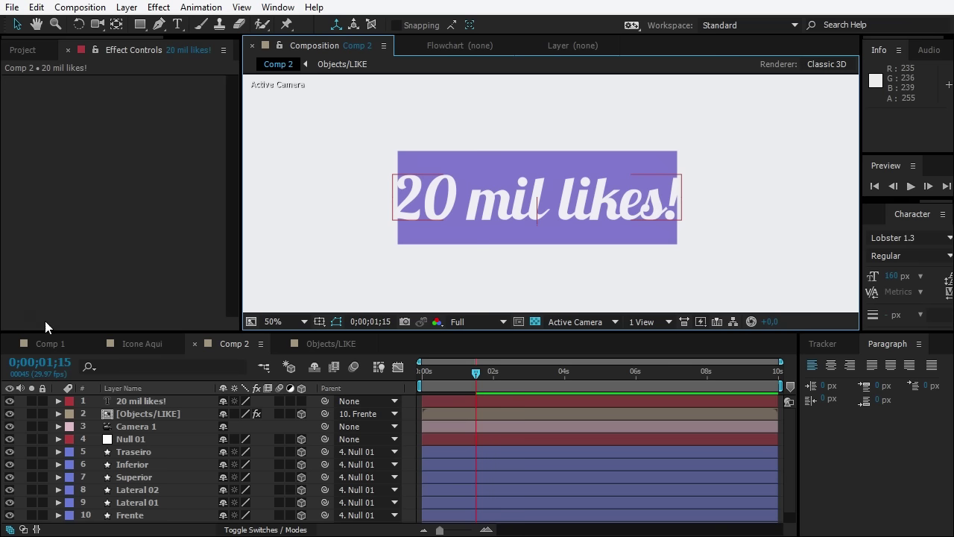
mouse_move(181, 402)
left_mouse_down()
mouse_move(181, 432)
mouse_move(181, 398)
left_mouse_up()
left_click(141, 401)
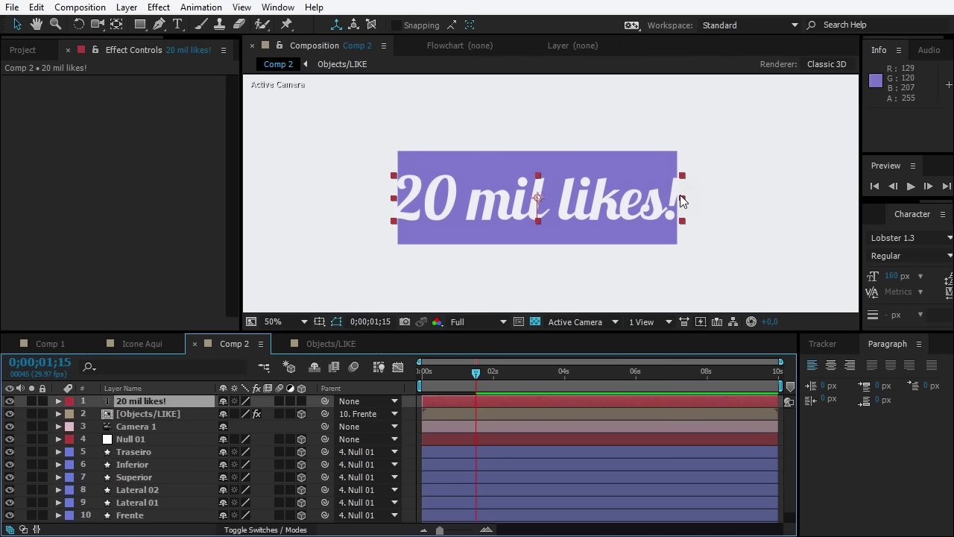
left_click_drag(681, 198, 658, 194)
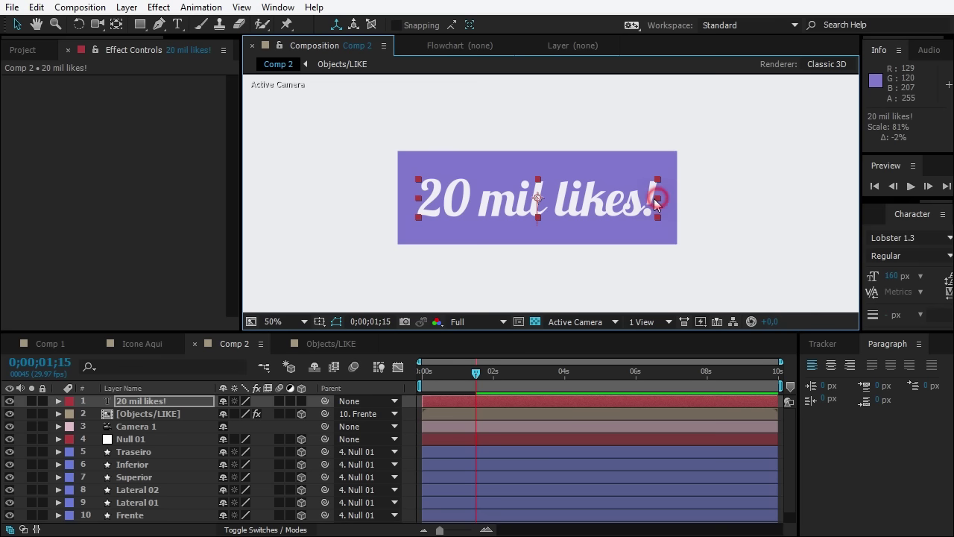
key("comma")
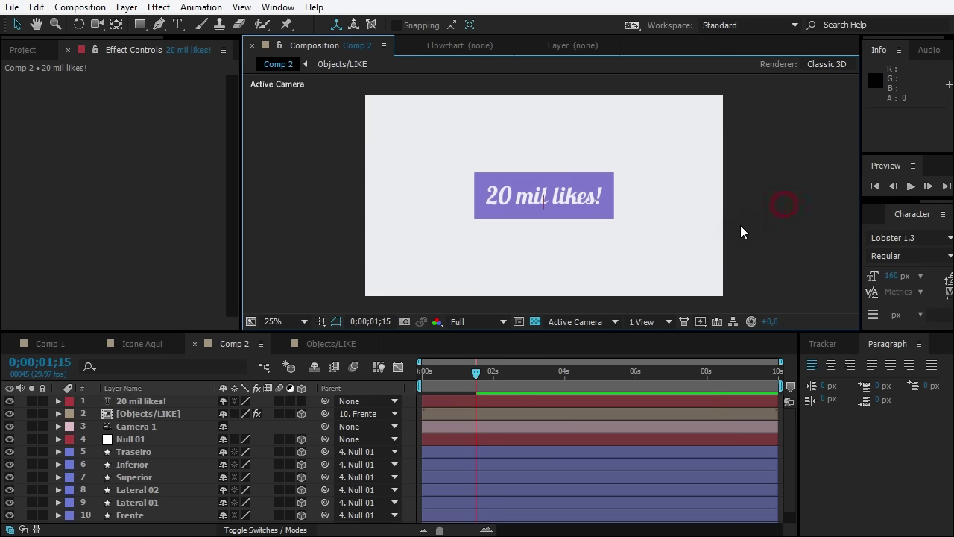
key("period")
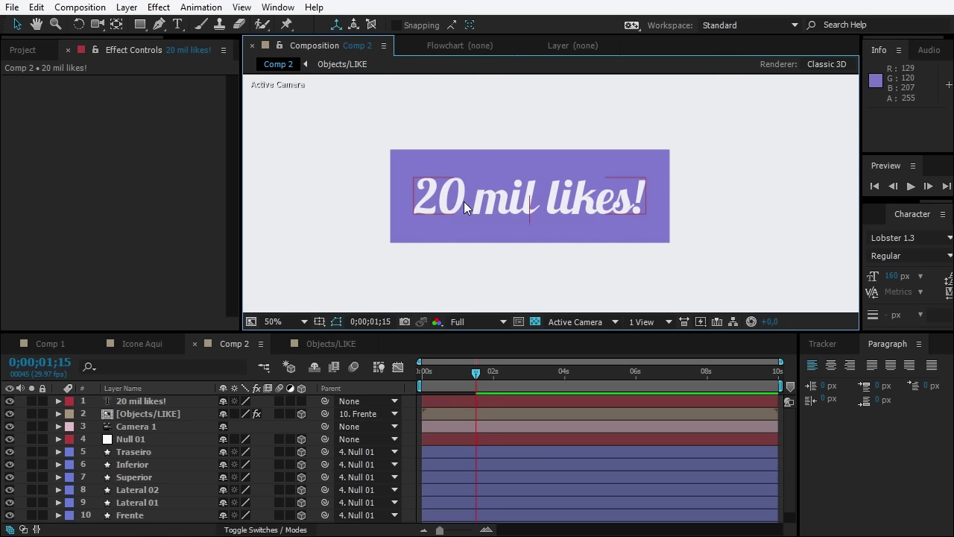
key("comma")
left_click_drag(460, 198, 450, 207)
key("period")
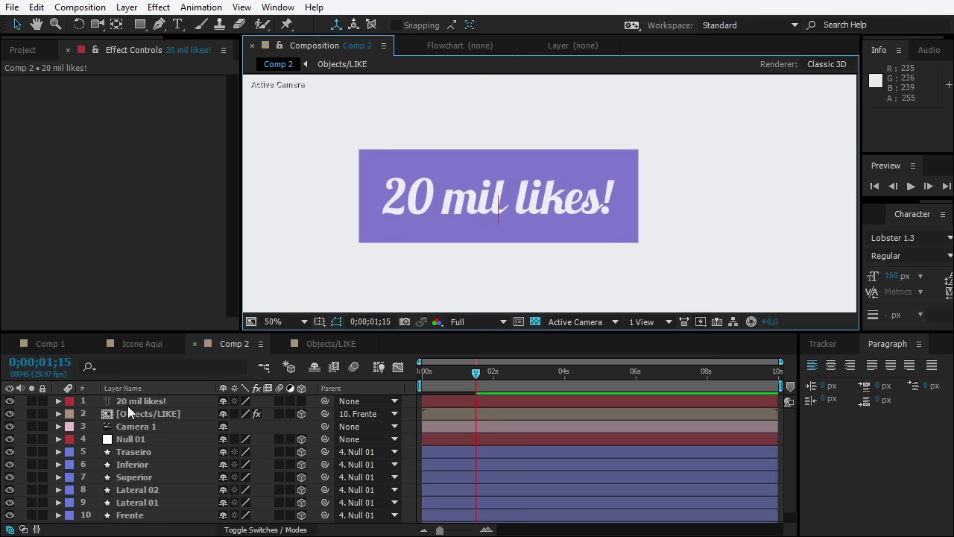
Copy the Drop Shadow effect from the Objects/LIKE layer
left_click(138, 418)
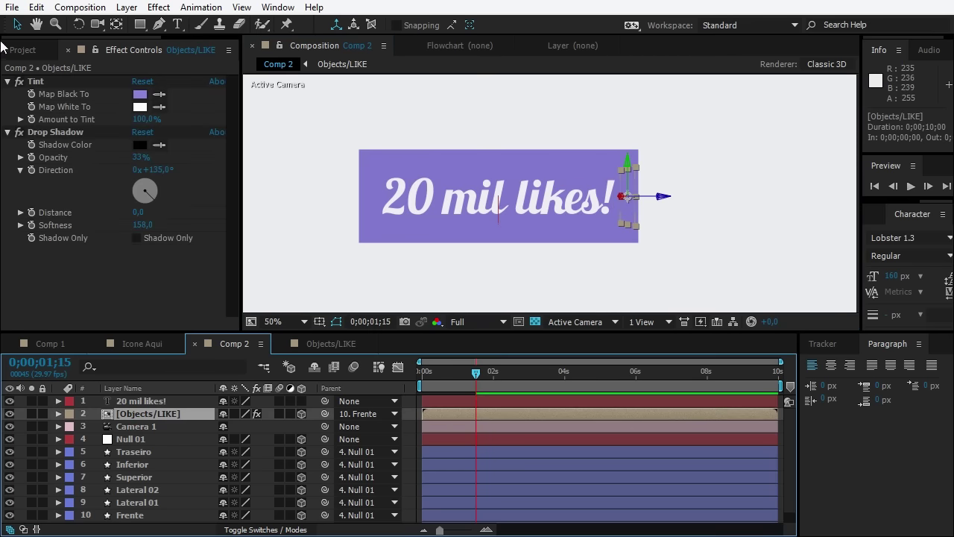
left_click(57, 131)
key("ctrl+c")
Paste the Drop Shadow onto the '20 mil likes!' text and set its softness to 67
left_click(141, 401)
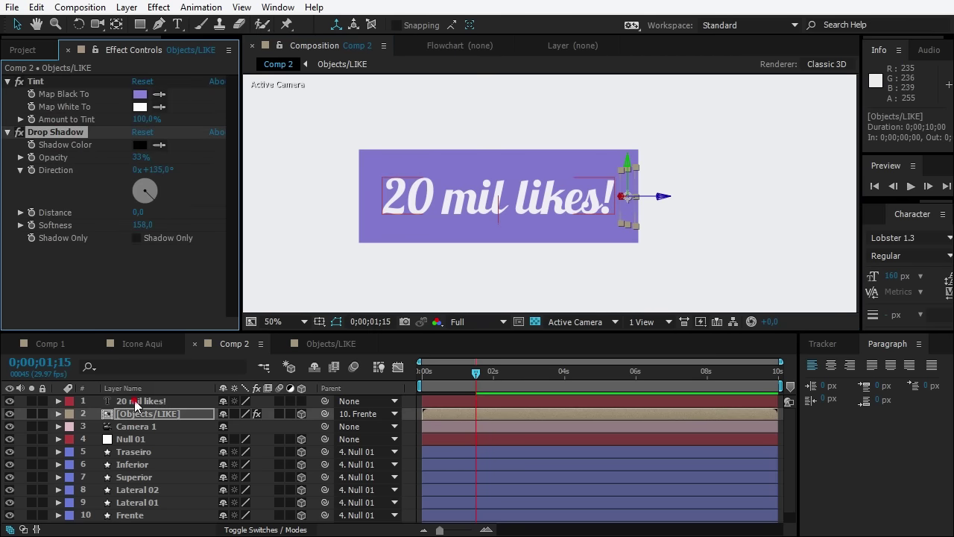
key("ctrl+v")
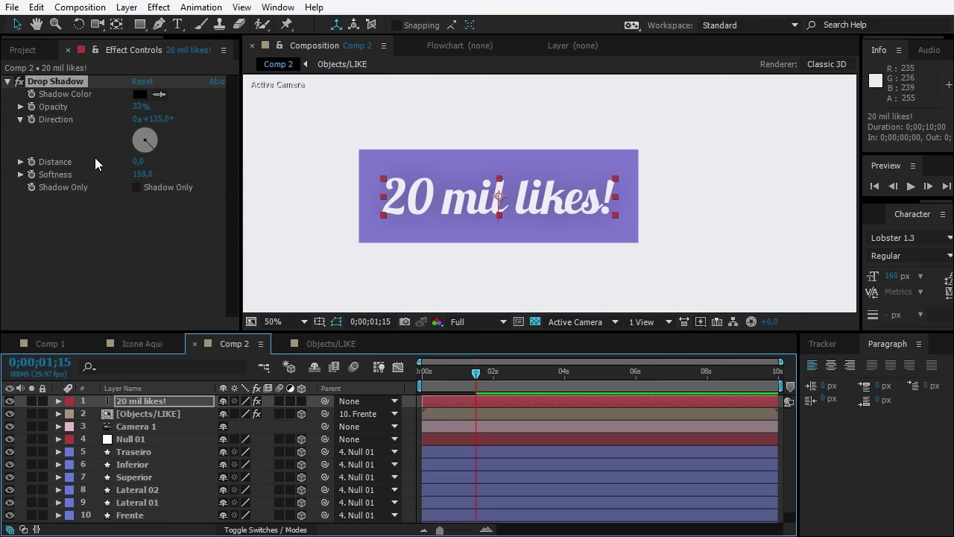
left_click(141, 173)
type("0")
key("Return")
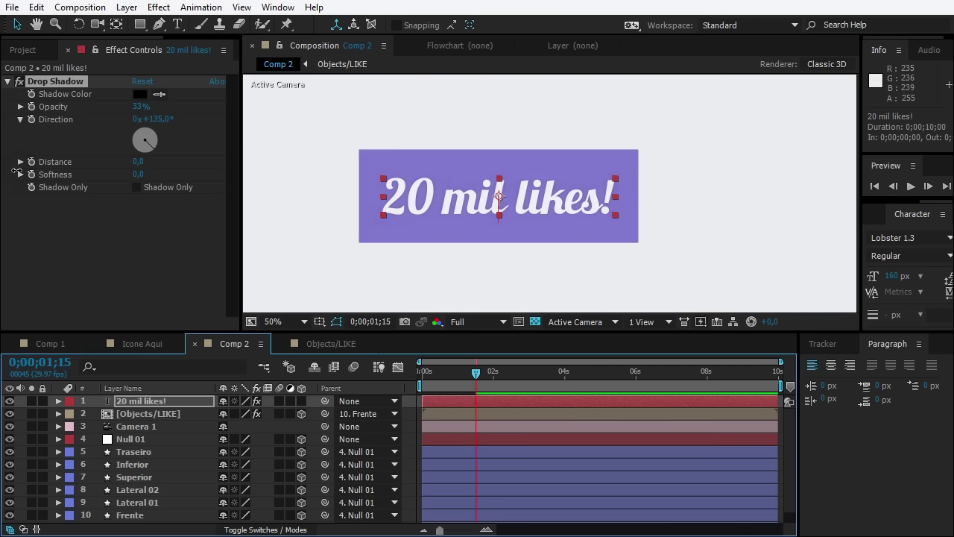
left_click_drag(16, 172, 46, 173)
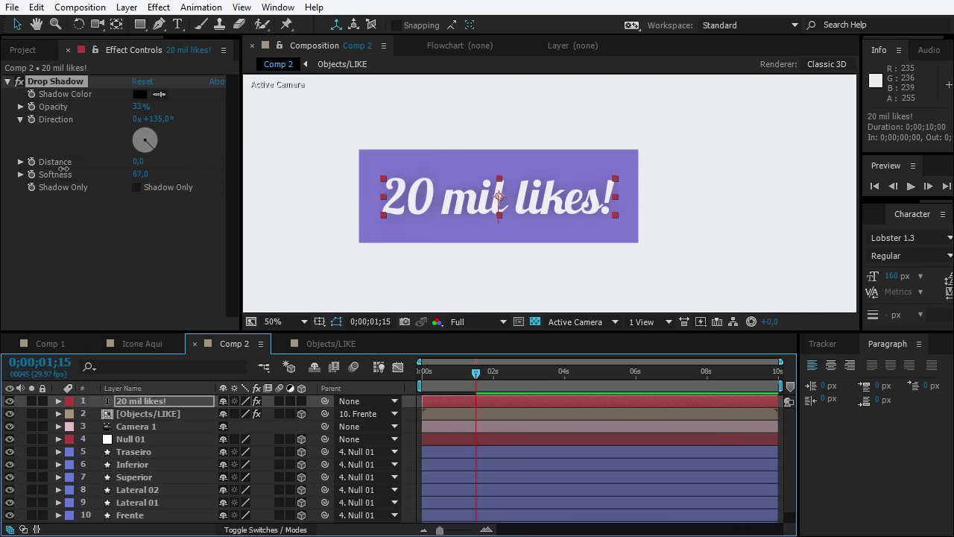
key("comma")
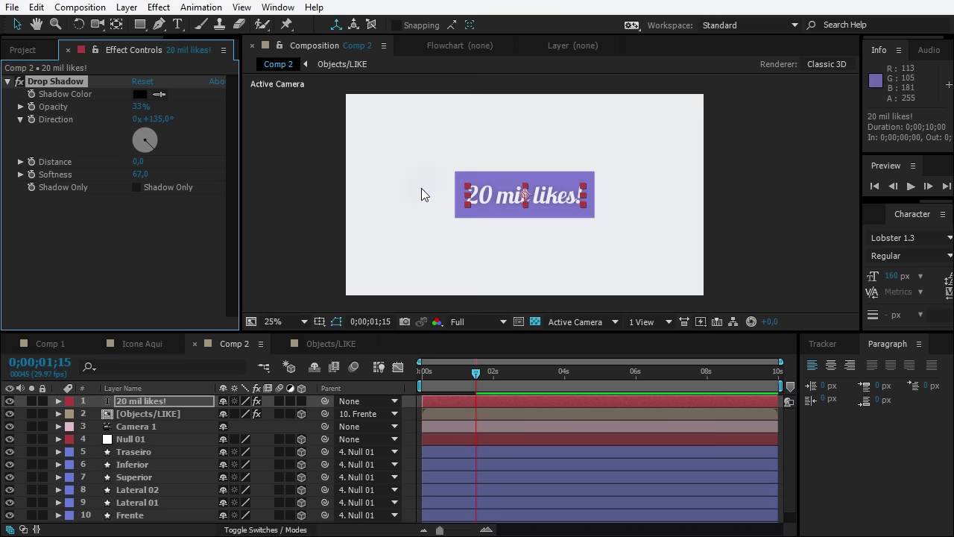
key("period")
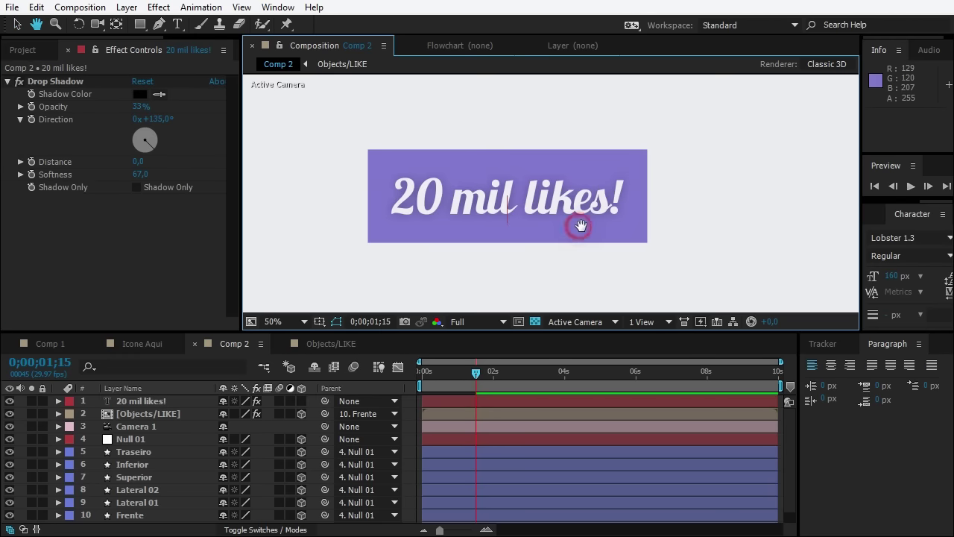
left_click(574, 283)
left_click(119, 401)
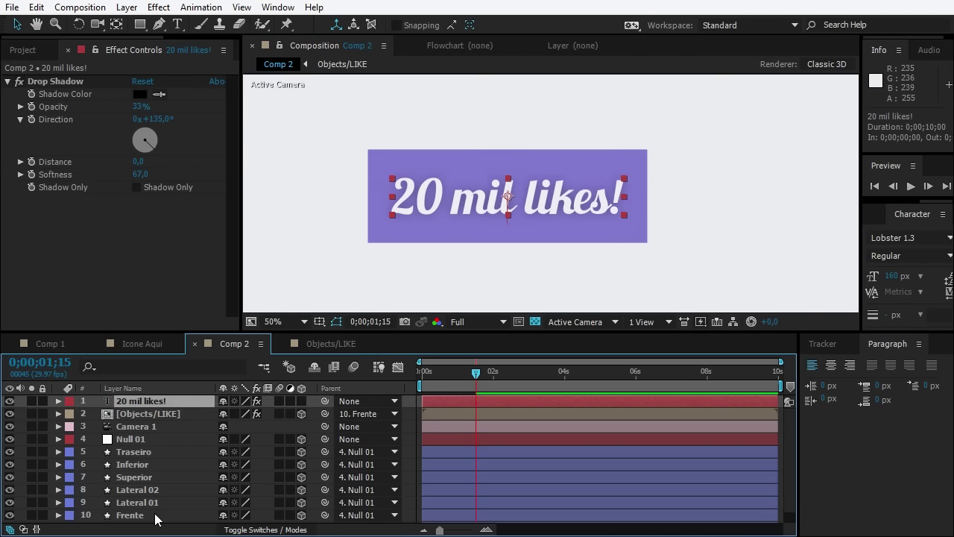
left_click(139, 502)
left_click(149, 401)
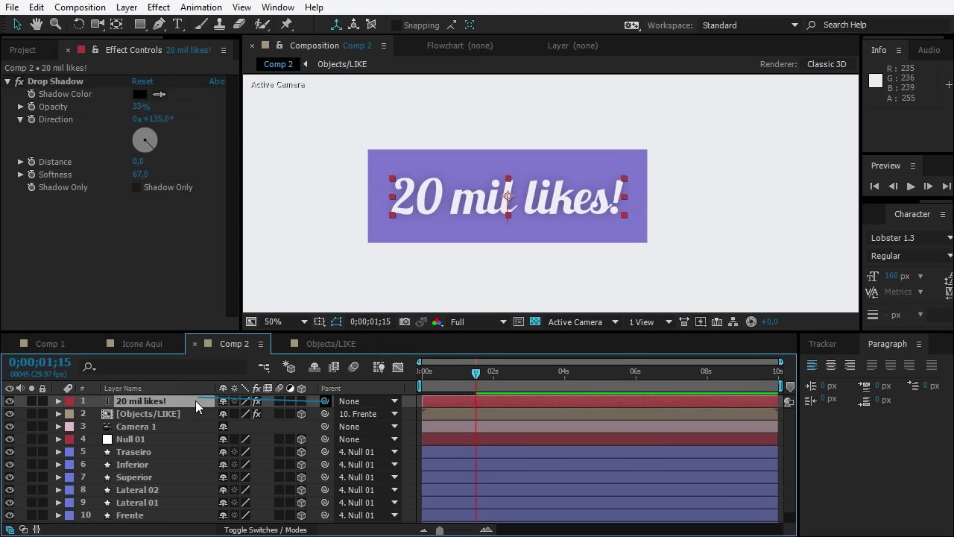
Make the text layer 3D, parent it to Lateral 01 and test-turn Null 01
left_click(301, 401)
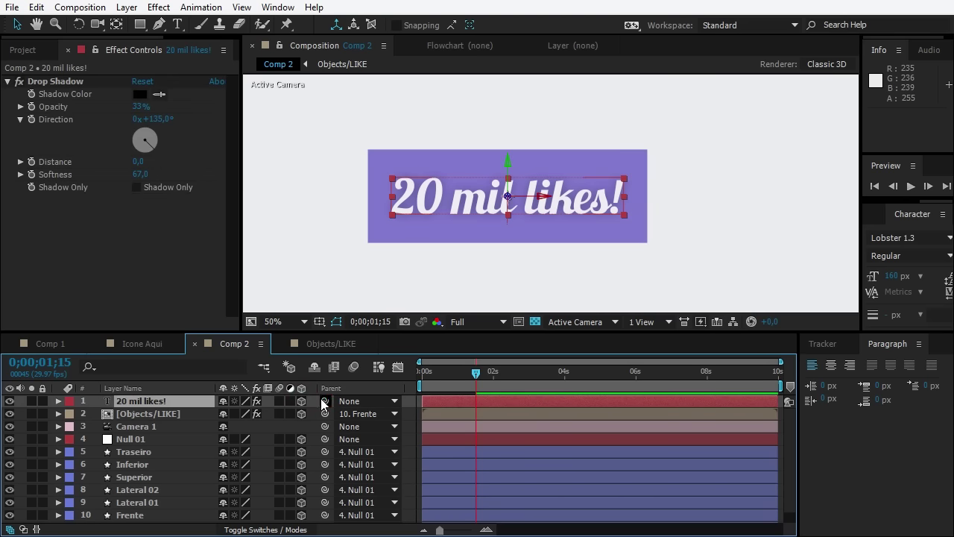
left_click_drag(324, 401, 141, 502)
left_click(140, 424)
left_click(146, 438)
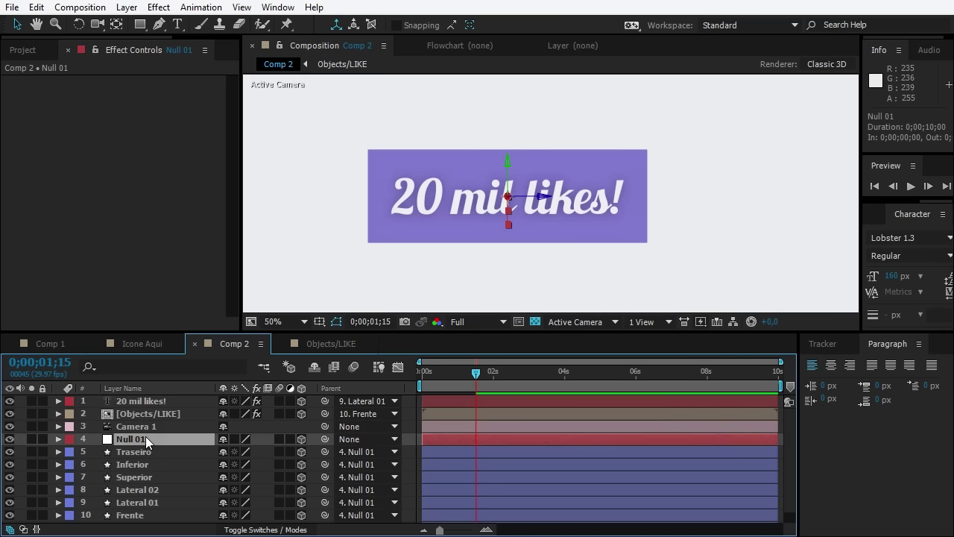
key("r")
mouse_move(237, 477)
left_mouse_down()
mouse_move(204, 487)
mouse_move(266, 463)
left_mouse_up()
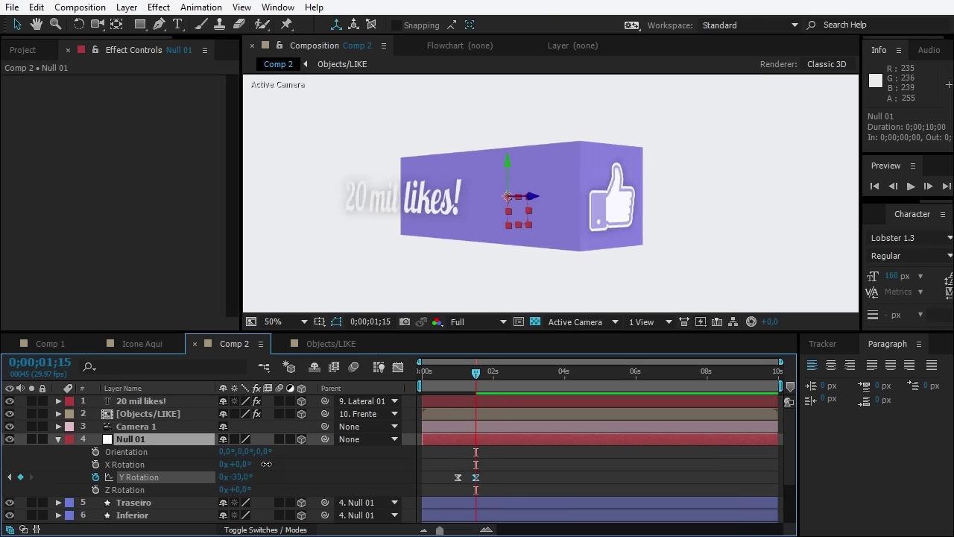
key("ctrl+z")
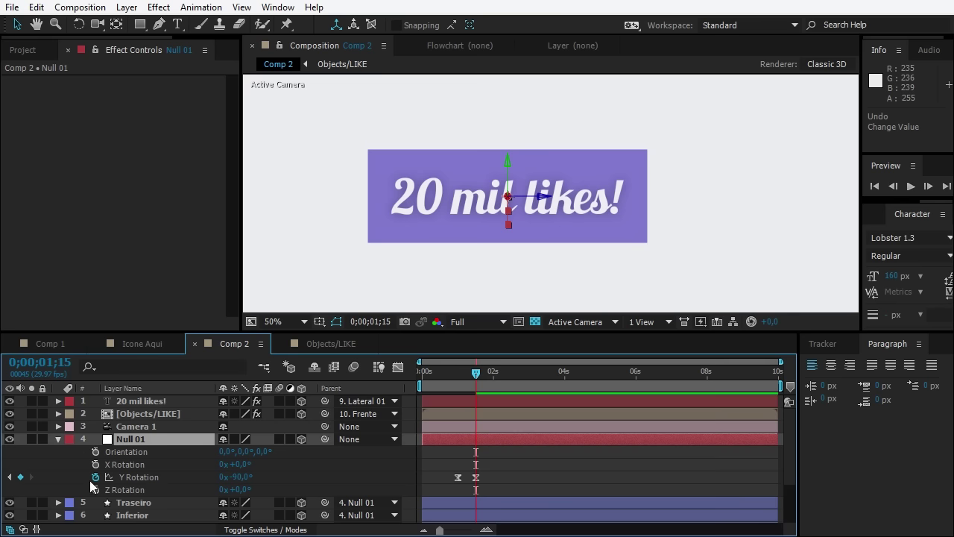
Set the text's Z position to -1 so it shows on the side face
left_click(151, 401)
key("p")
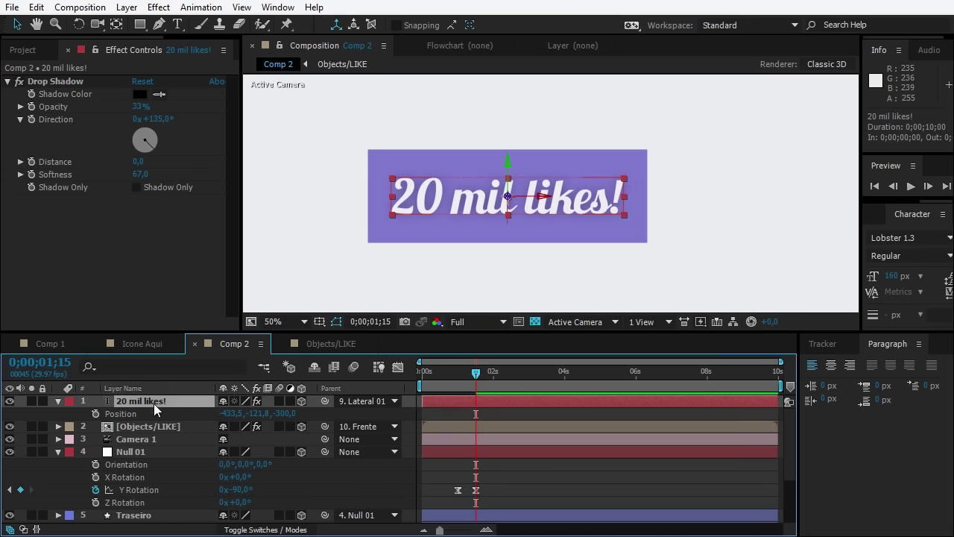
left_click(286, 413)
type("0")
key("Return")
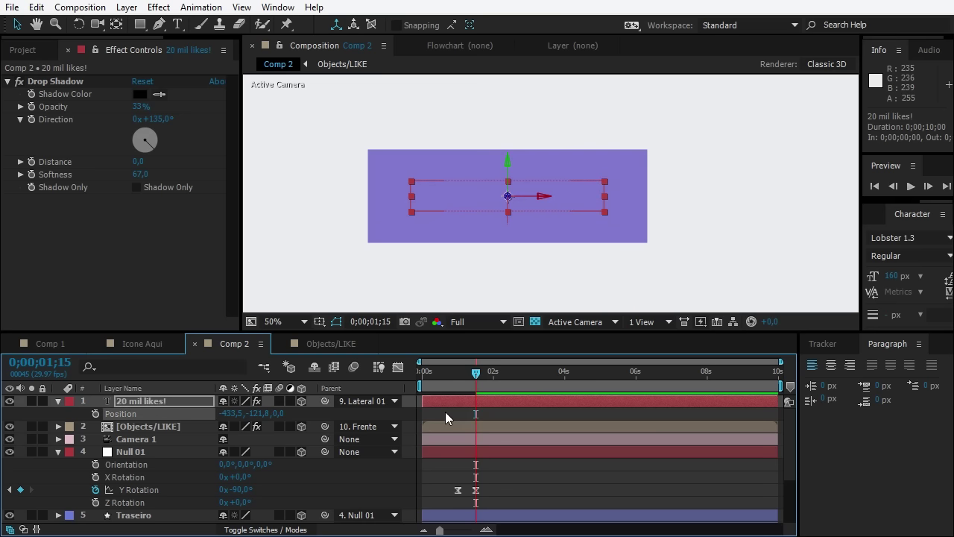
left_click(280, 413)
type("-1")
key("Return")
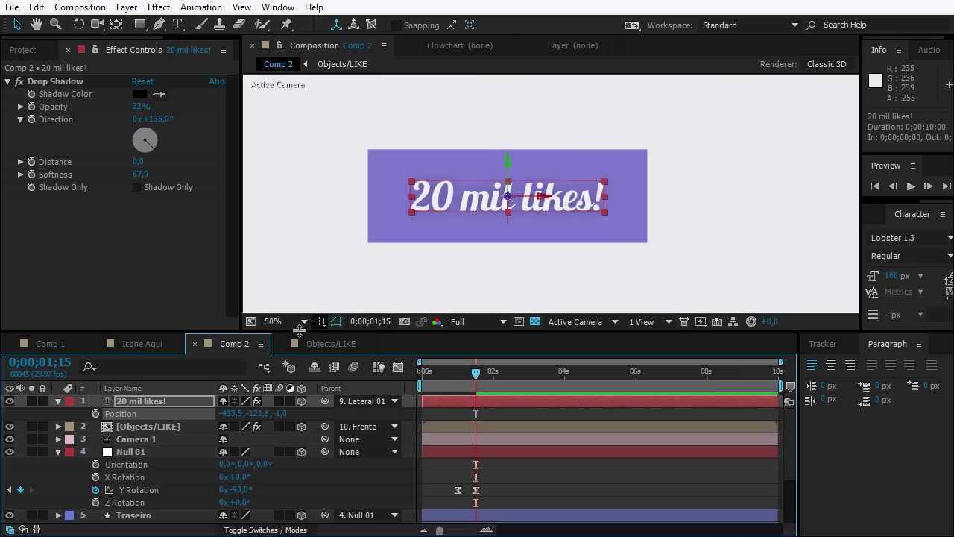
mouse_move(235, 490)
left_mouse_down()
mouse_move(227, 499)
mouse_move(261, 481)
left_mouse_up()
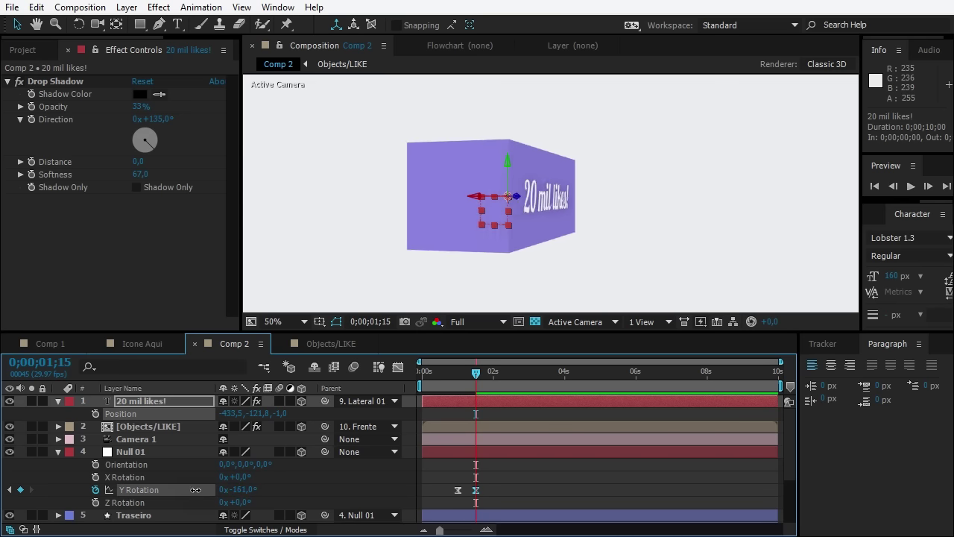
key("ctrl+z")
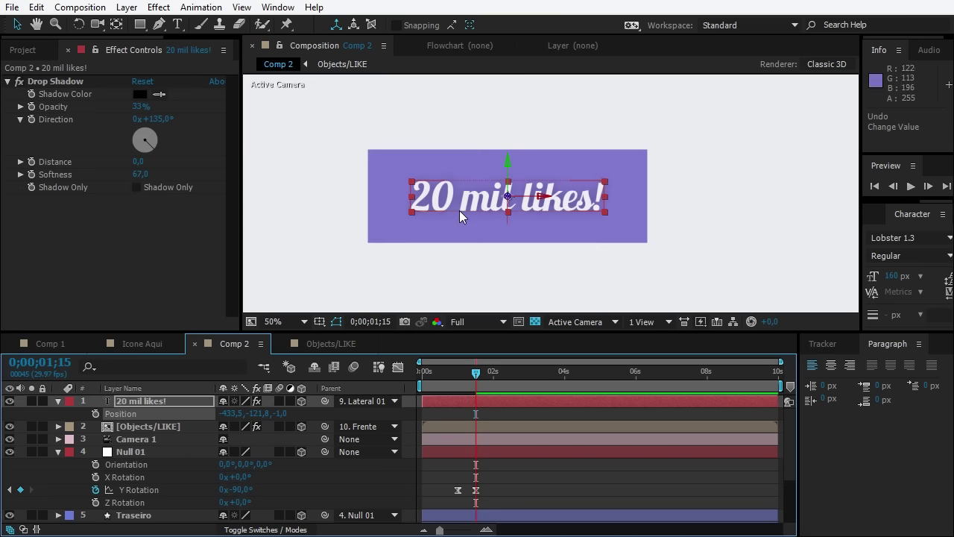
Enlarge the '20 mil likes!' text to about 93%
left_click(151, 401)
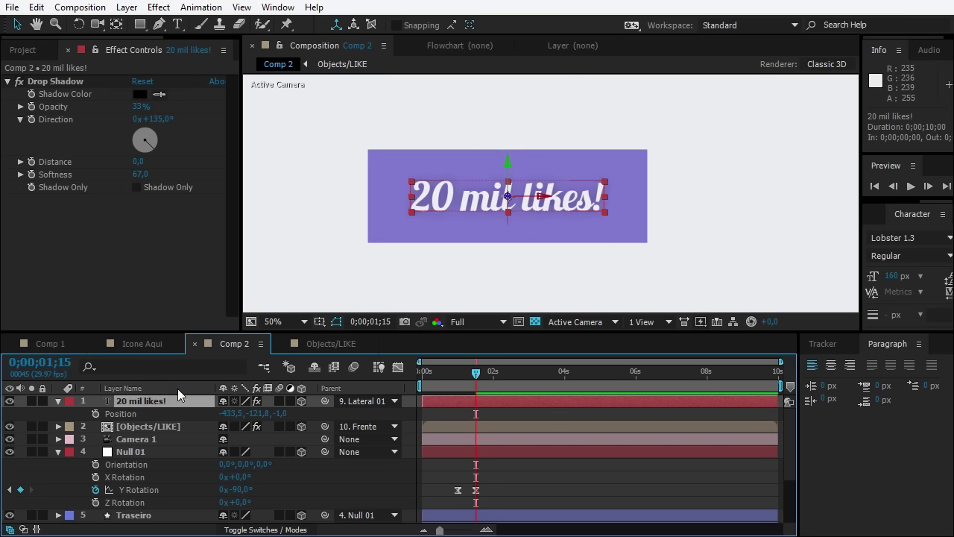
left_click_drag(604, 196, 620, 196)
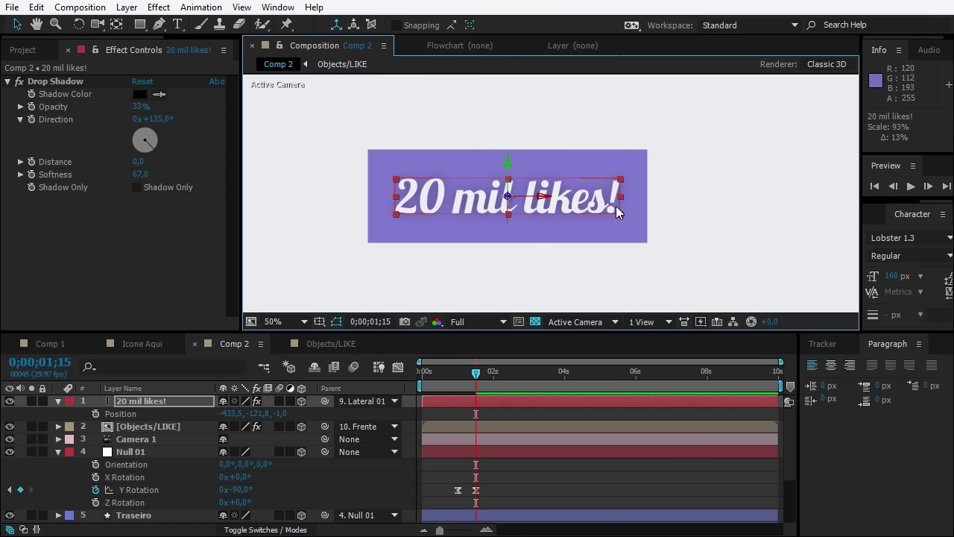
left_click(775, 203)
key(".")
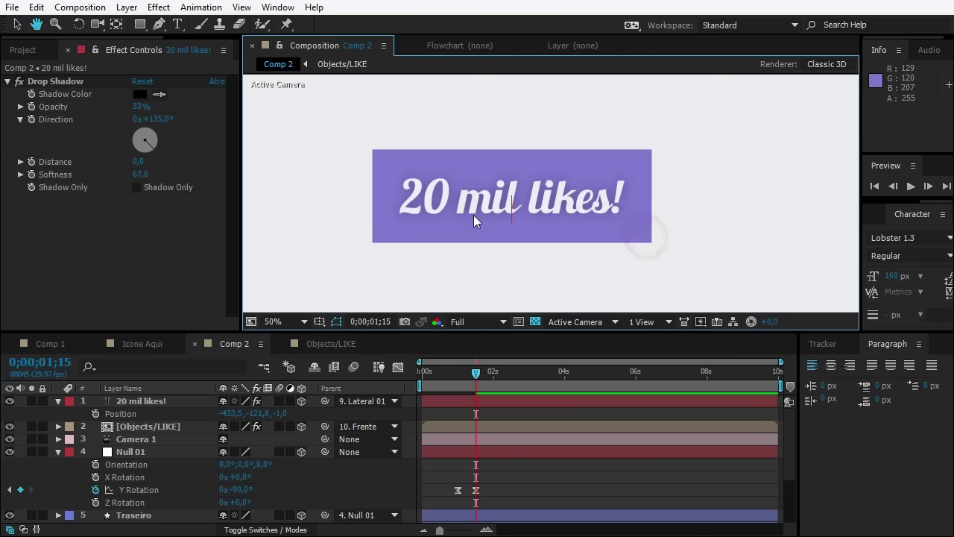
left_click(186, 416)
Set the '20 mil likes!' text's Drop Shadow to 45% opacity and softness 81
left_click(173, 402)
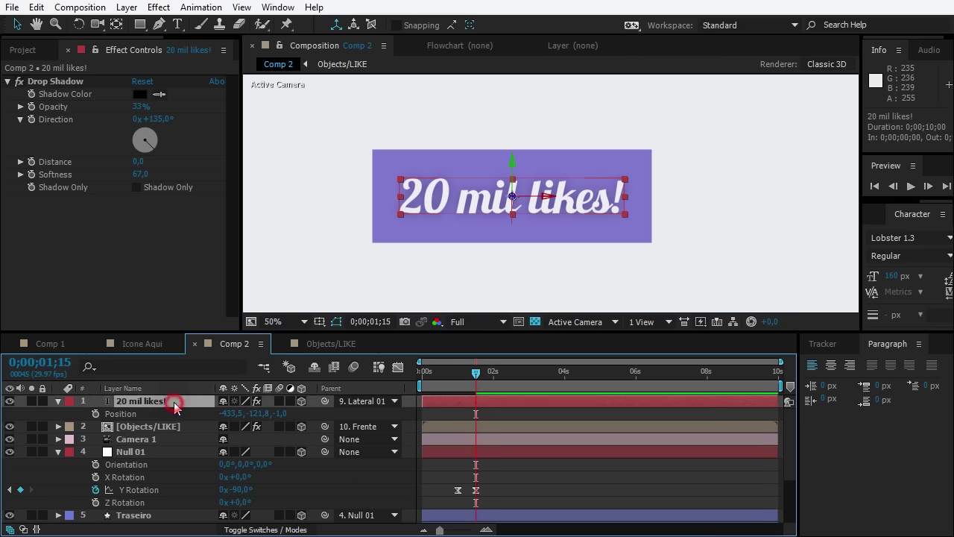
mouse_move(140, 113)
left_mouse_down()
mouse_move(158, 110)
mouse_move(173, 137)
left_mouse_up()
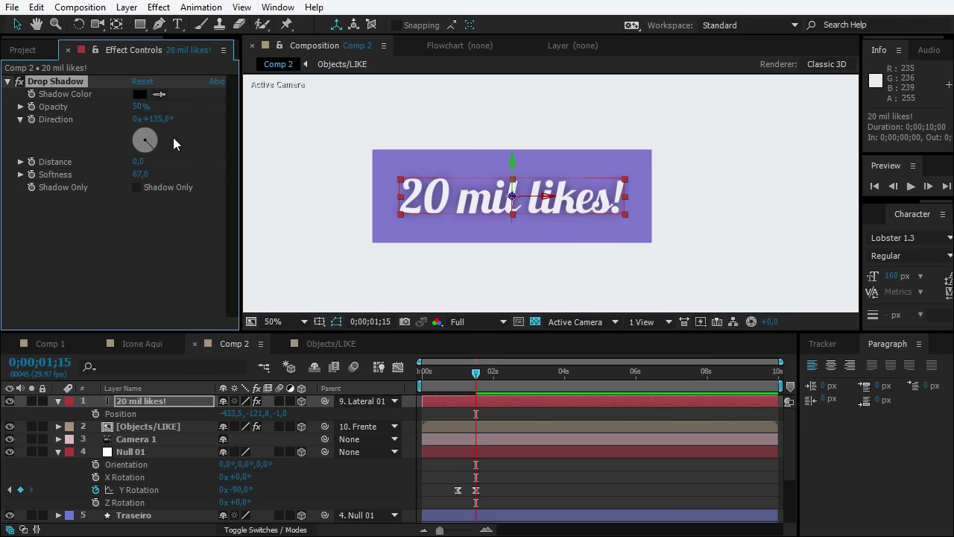
left_click_drag(142, 175, 160, 170)
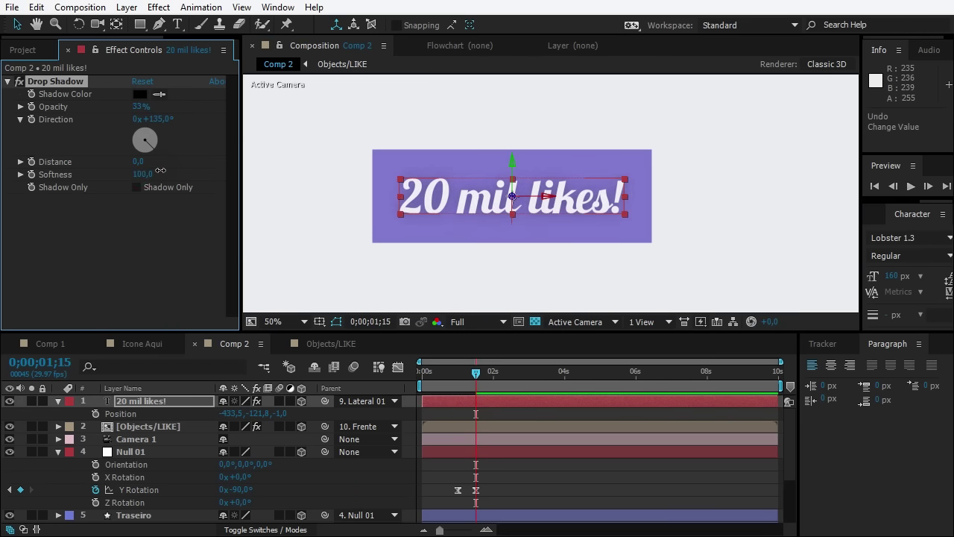
left_click_drag(134, 108, 161, 106)
mouse_move(138, 174)
left_mouse_down()
mouse_move(114, 185)
mouse_move(140, 183)
left_mouse_up()
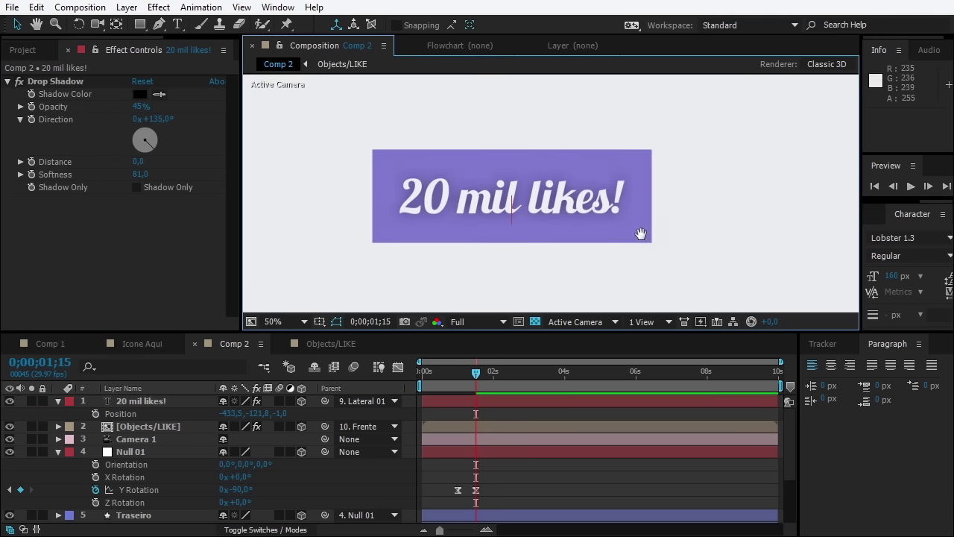
Nudge the composition view slightly left and select the Null 01 layer
left_click_drag(643, 233, 639, 233)
key("v")
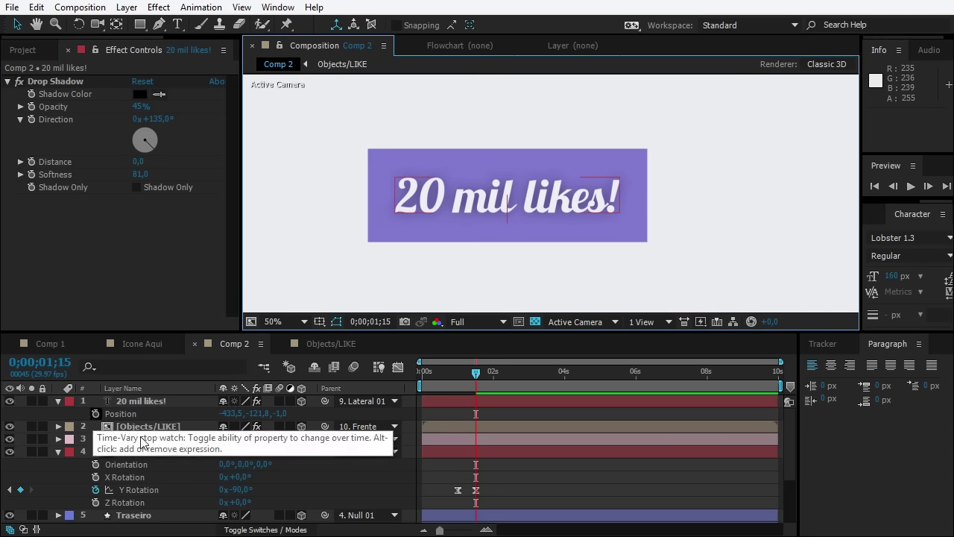
left_click(152, 450)
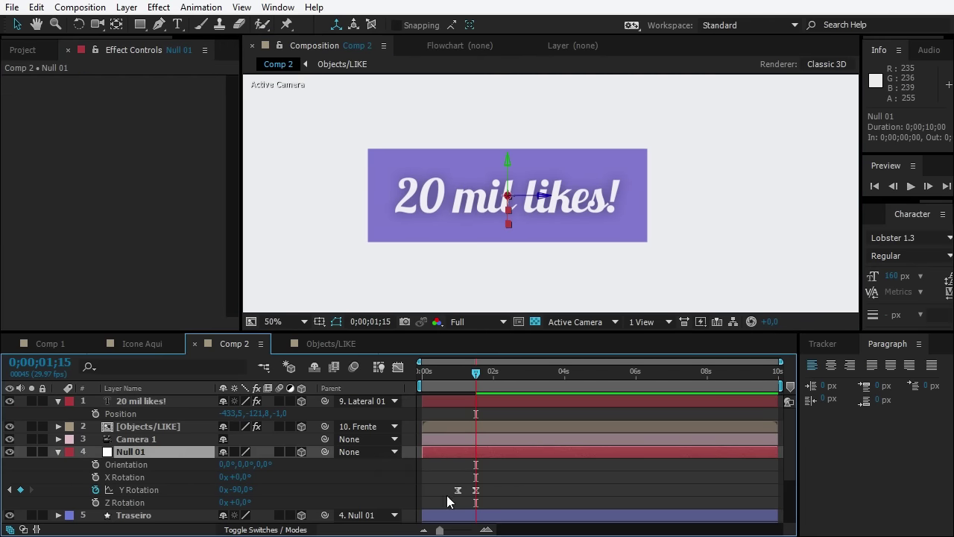
Add an Easy Ease X Rotation keyframe at 0° on Null 01 at 2;15
left_click(476, 492)
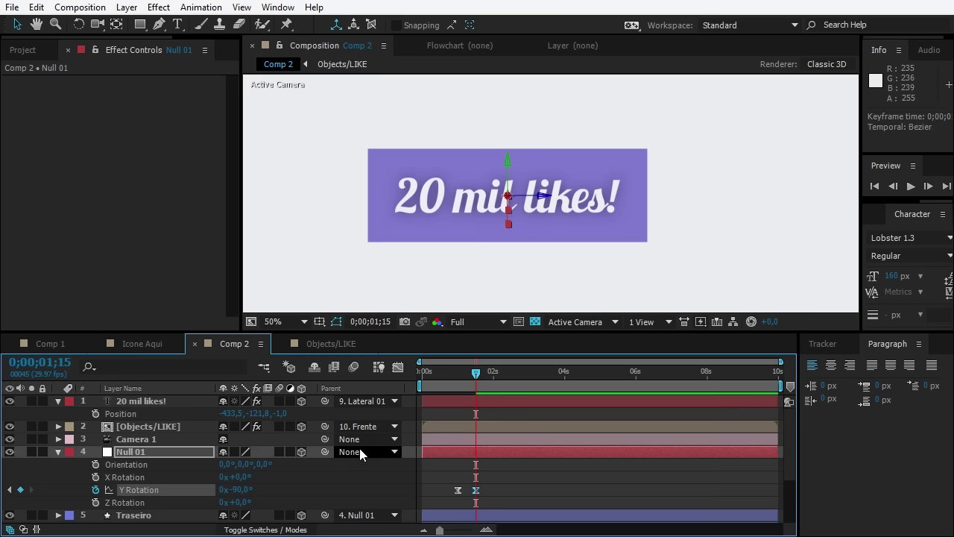
key("space")
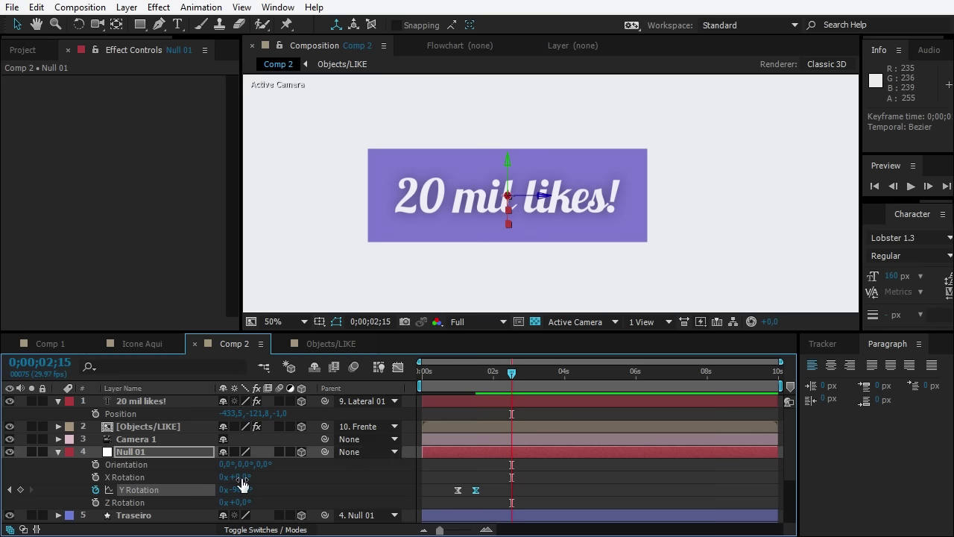
left_click_drag(234, 477, 287, 459)
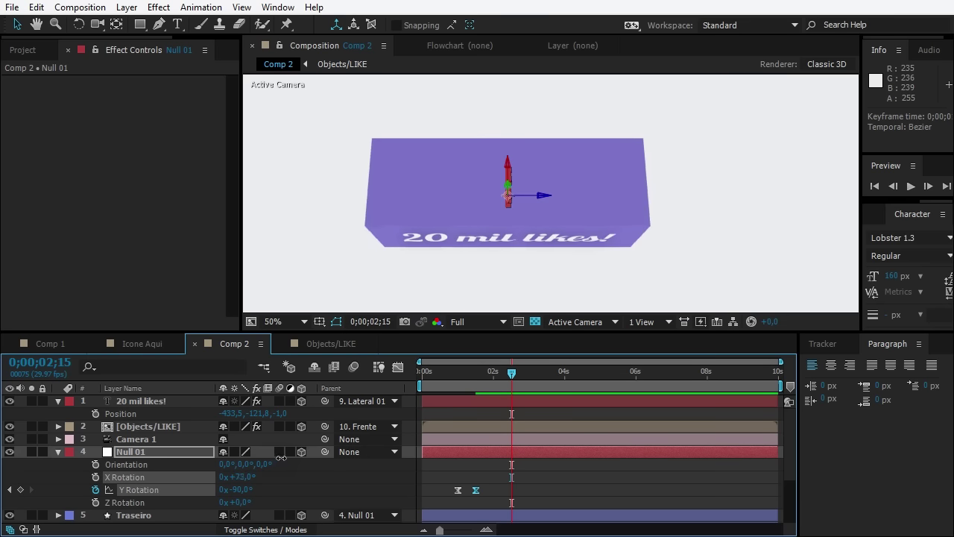
key("ctrl+z")
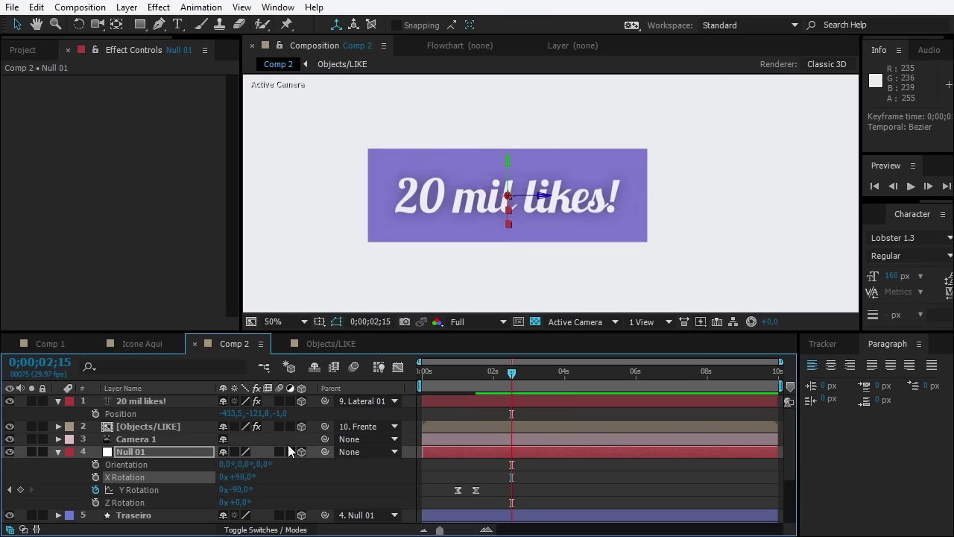
left_click(96, 477)
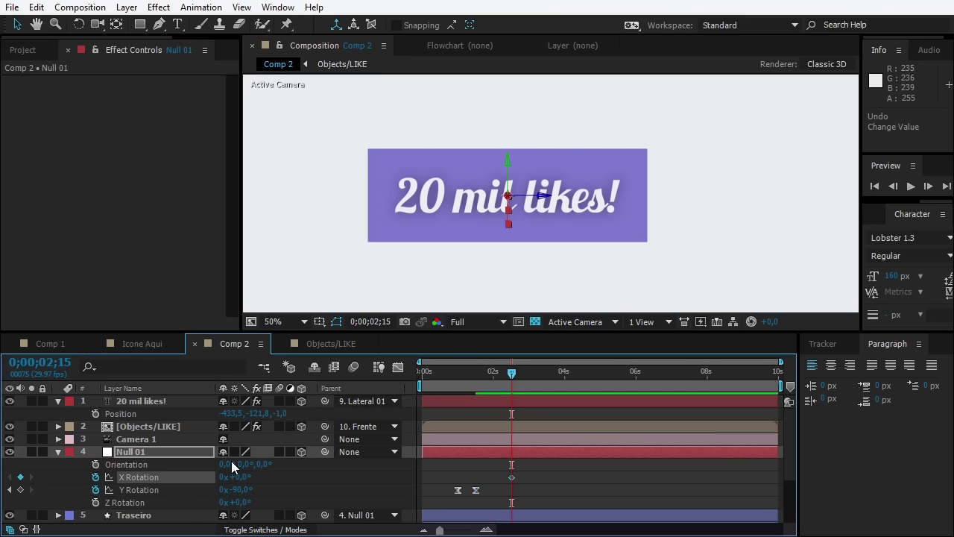
key("F9")
At 3;00, rotate Null 01 to 90° on X and select both X Rotation keyframes
key("shift+Page_Down")
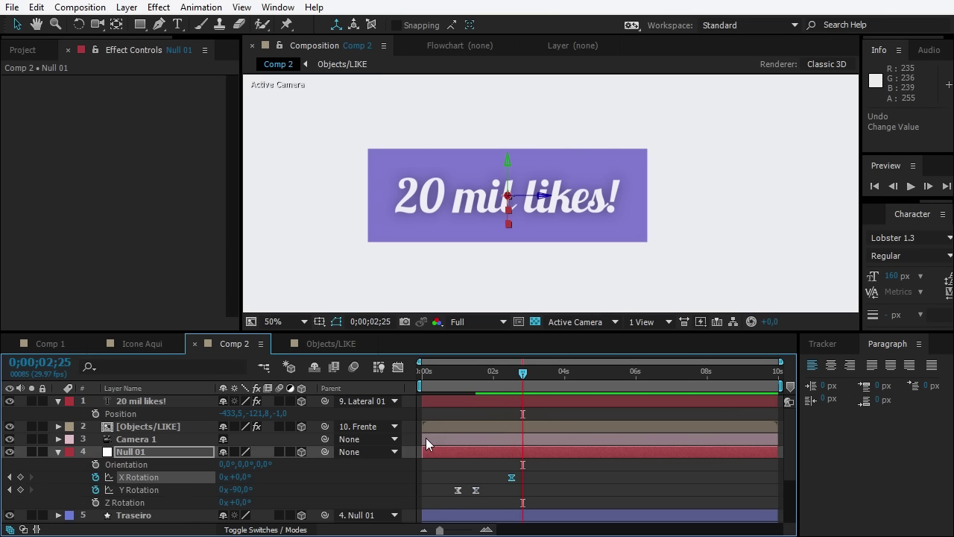
key("Page_Down")
key("Page_Down")
key("Page_Down")
key("Page_Down")
key("Page_Down")
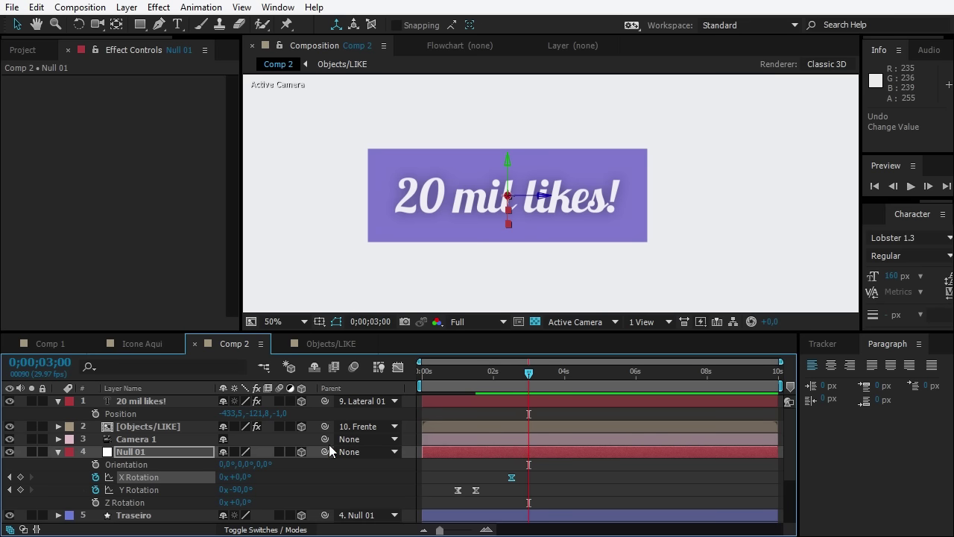
mouse_move(243, 477)
left_mouse_down()
mouse_move(261, 474)
mouse_move(243, 481)
left_mouse_up()
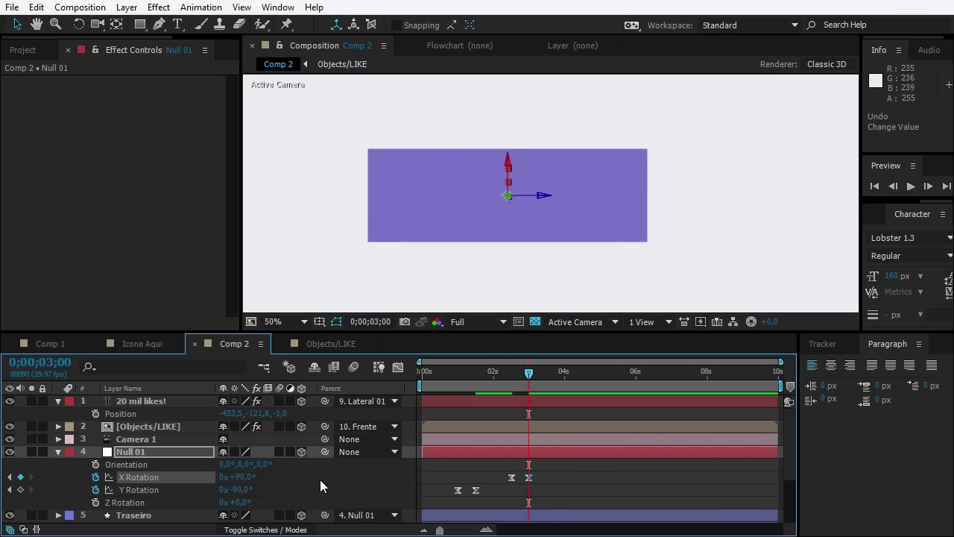
left_click_drag(496, 471, 541, 482)
Set the X Rotation keyframes' incoming influence to 11% in Keyframe Velocity
right_click(529, 476)
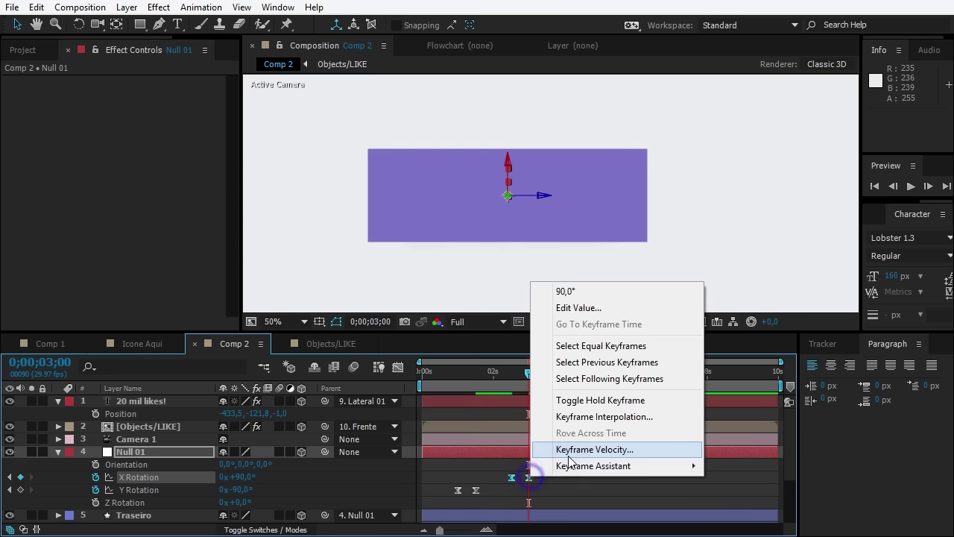
left_click(568, 451)
left_click(348, 250)
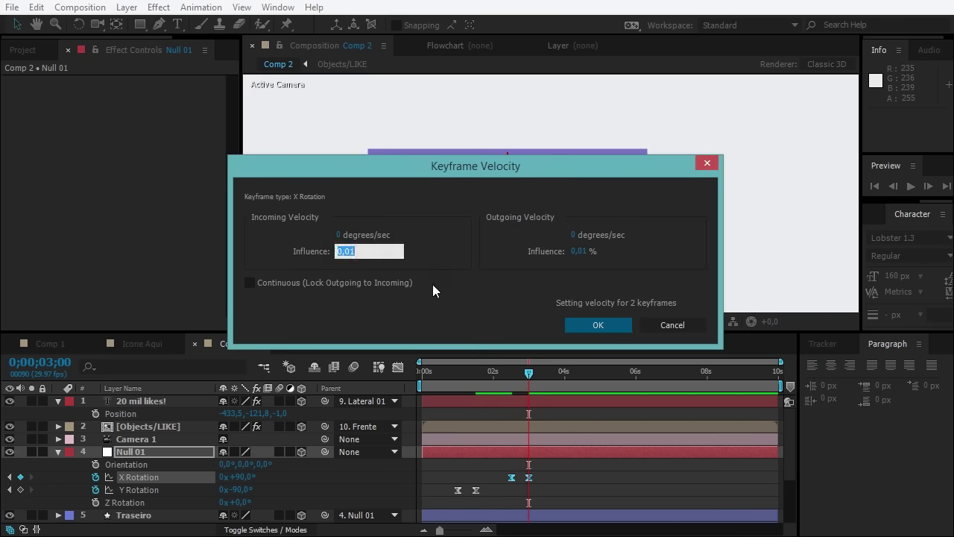
type("11")
key("Tab")
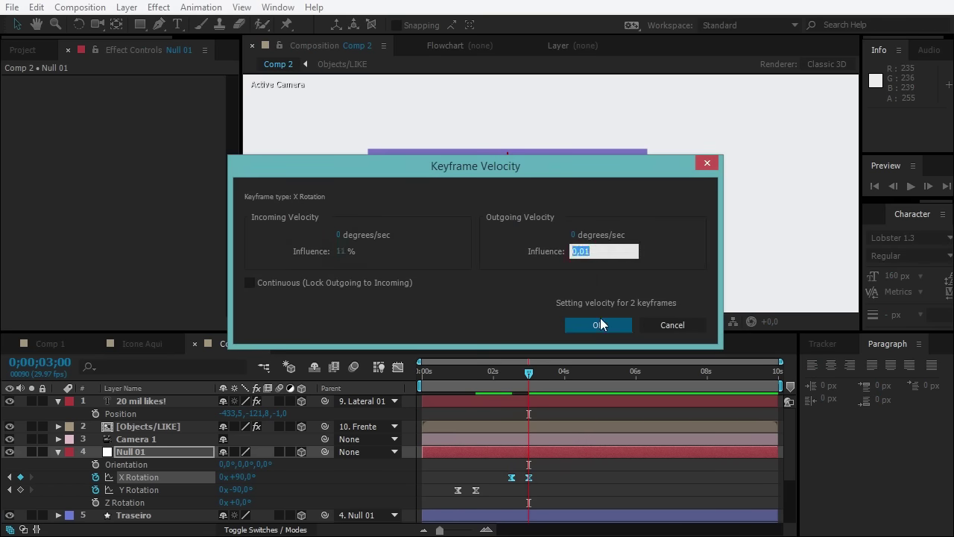
left_click(601, 324)
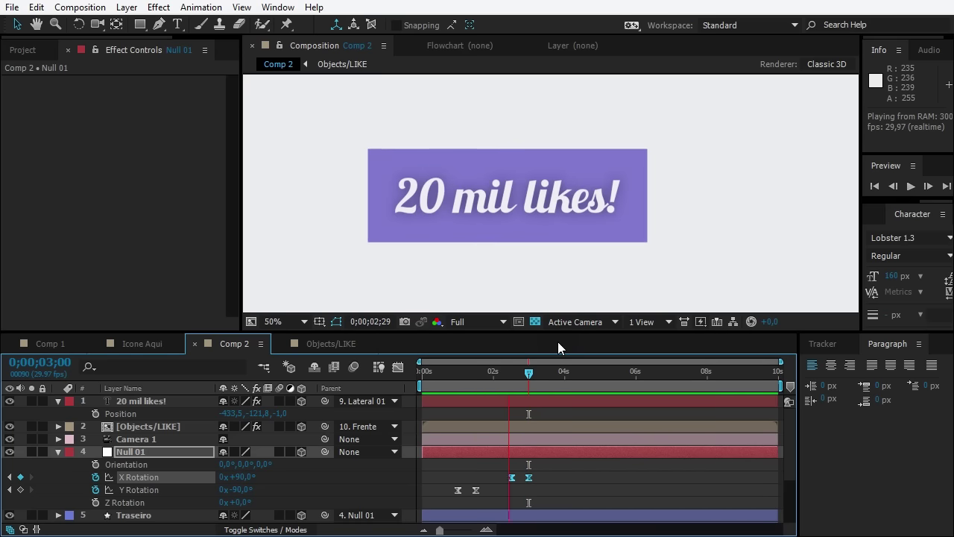
Slide the X Rotation keyframes to start at 2;05 and preview the flip
key("space")
left_click(480, 370)
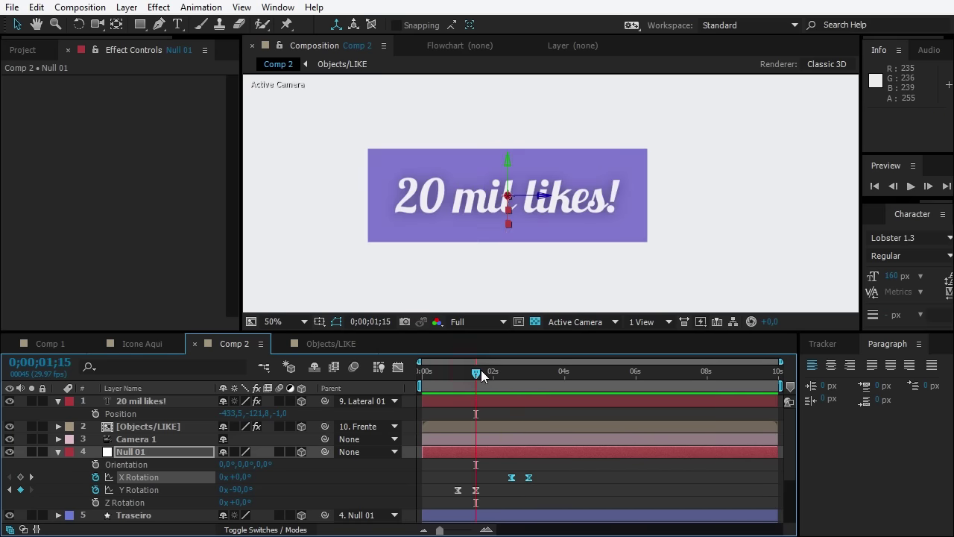
left_click(498, 371)
left_click(494, 463)
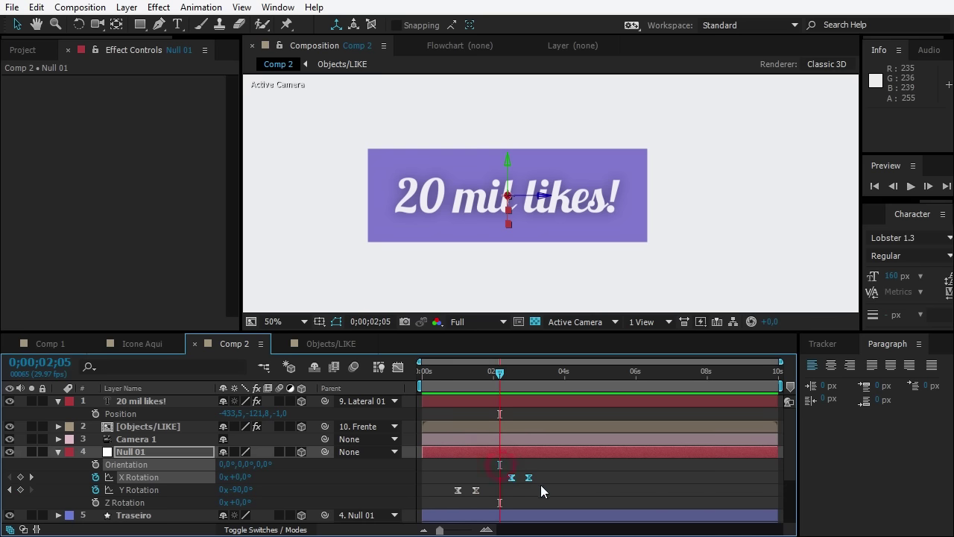
left_click_drag(514, 479, 506, 487)
key("space")
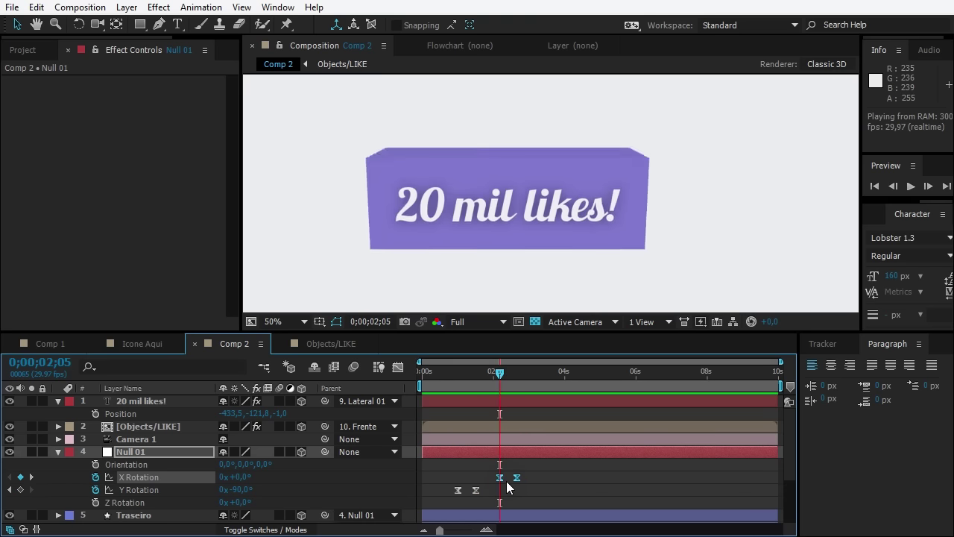
key("space")
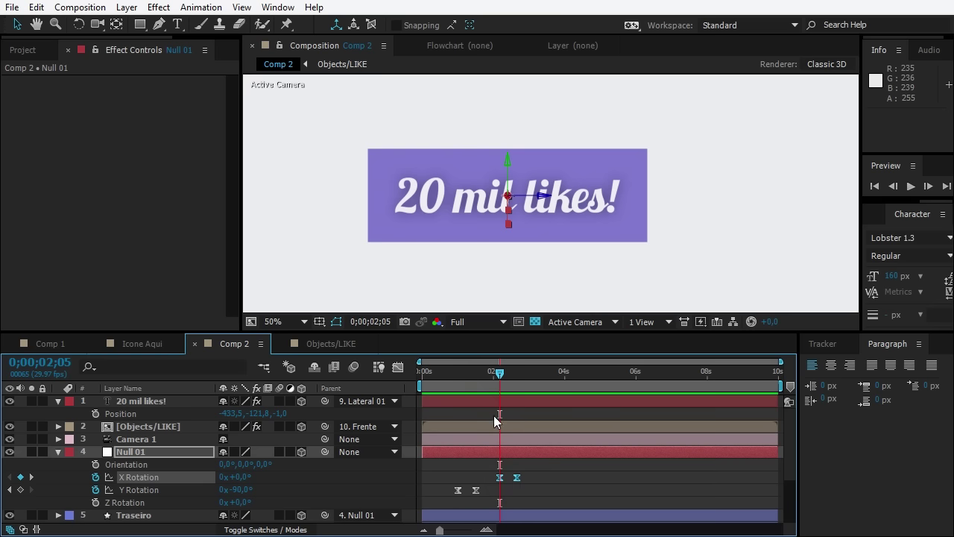
Move the time past 2;20 and test Z and X rotation on Null 01, undoing both
left_click(532, 465)
left_click_drag(498, 373, 514, 375)
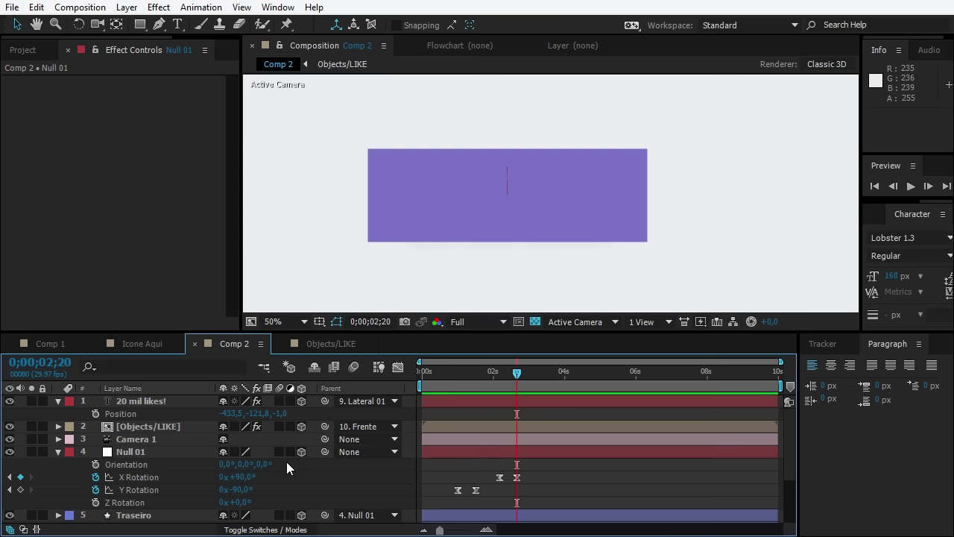
key("shift+Page_Down")
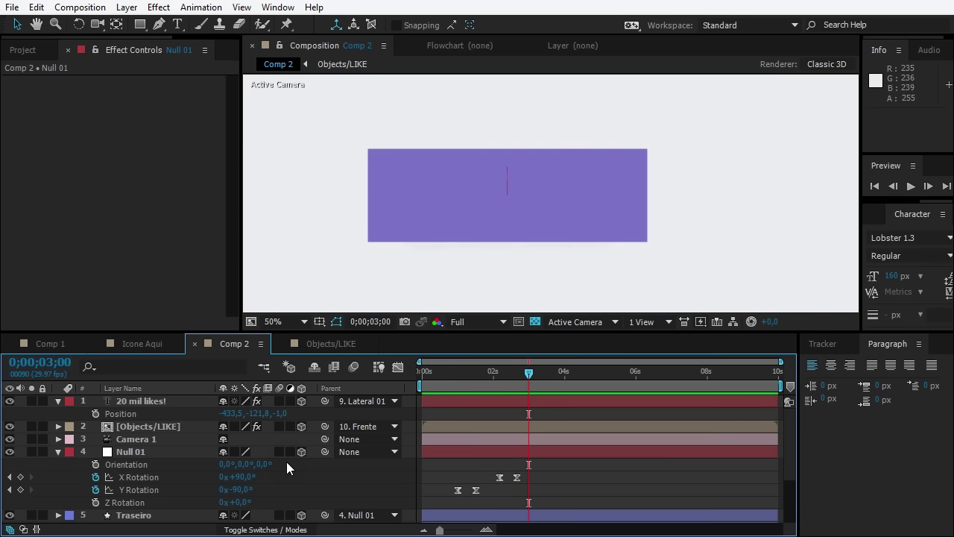
key("shift+Page_Down")
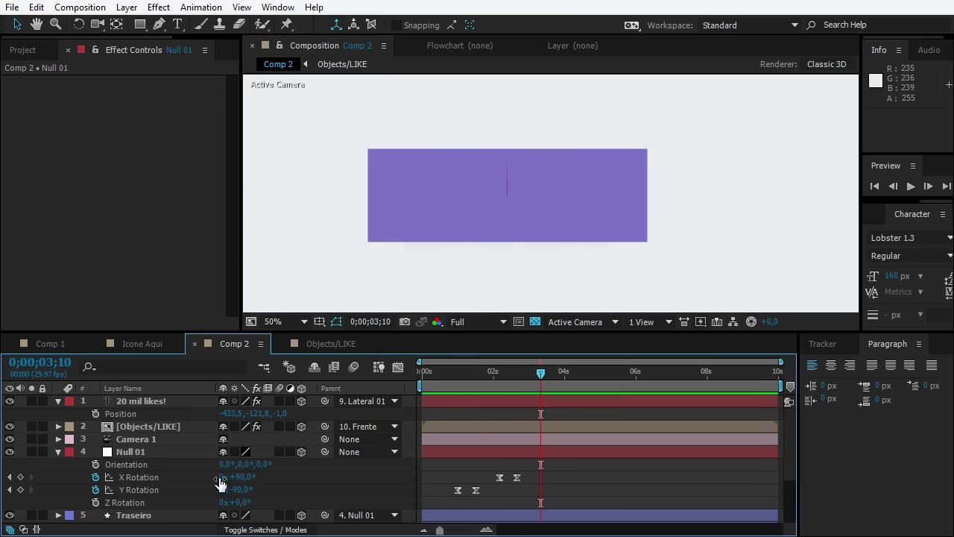
left_click_drag(227, 501, 320, 489)
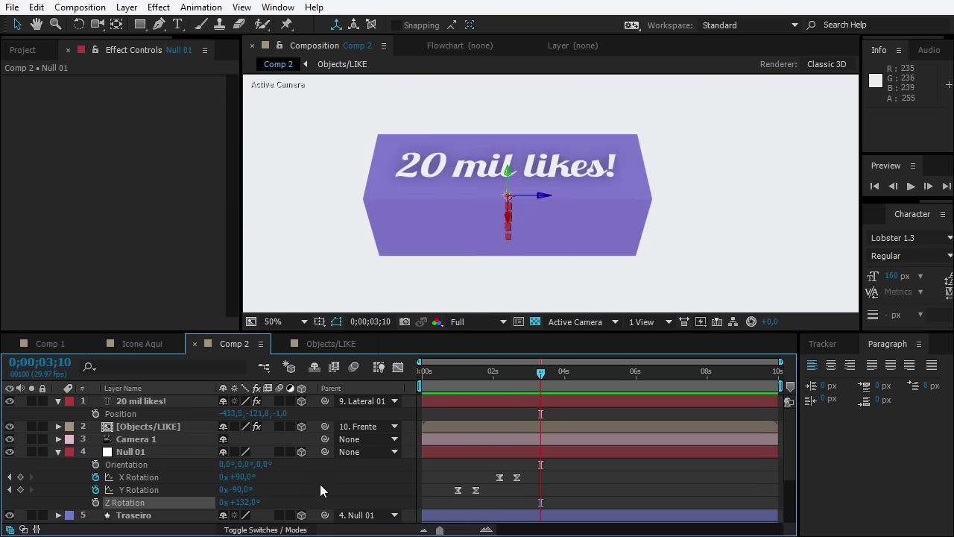
key("ctrl+z")
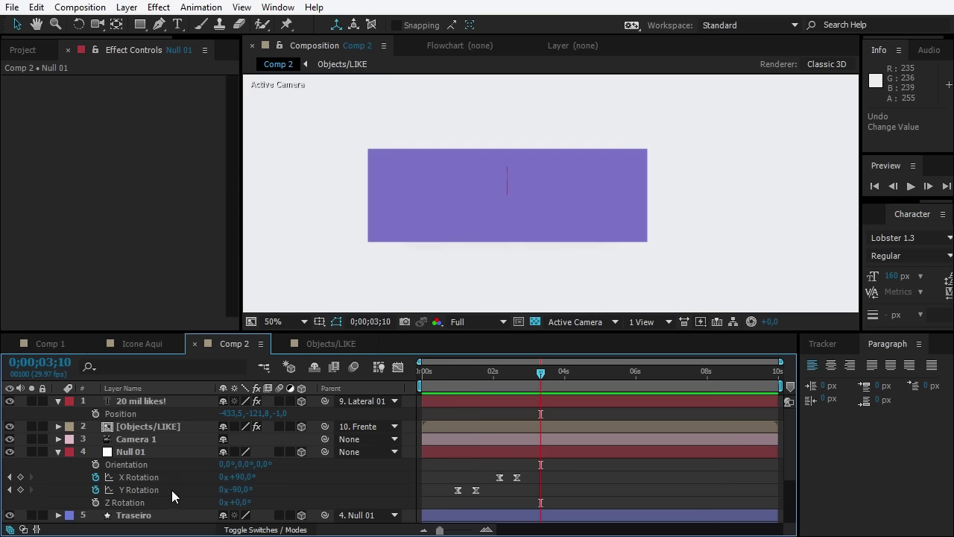
left_click_drag(236, 477, 253, 477)
key("ctrl+z")
Duplicate Null 01 into Null 02, remove its X/Y Rotation keyframes and set both to 0°
left_click(151, 452)
key("ctrl+d")
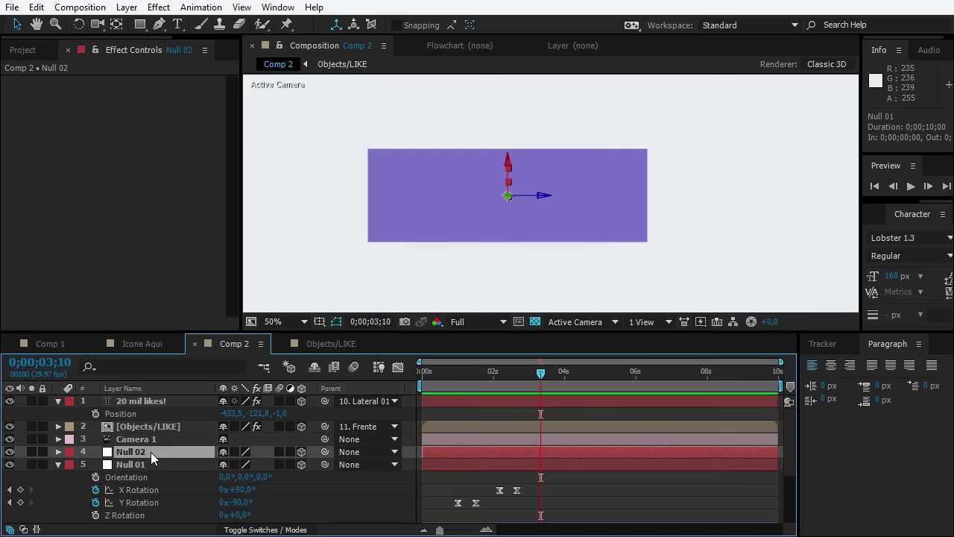
key("r")
left_click(95, 477)
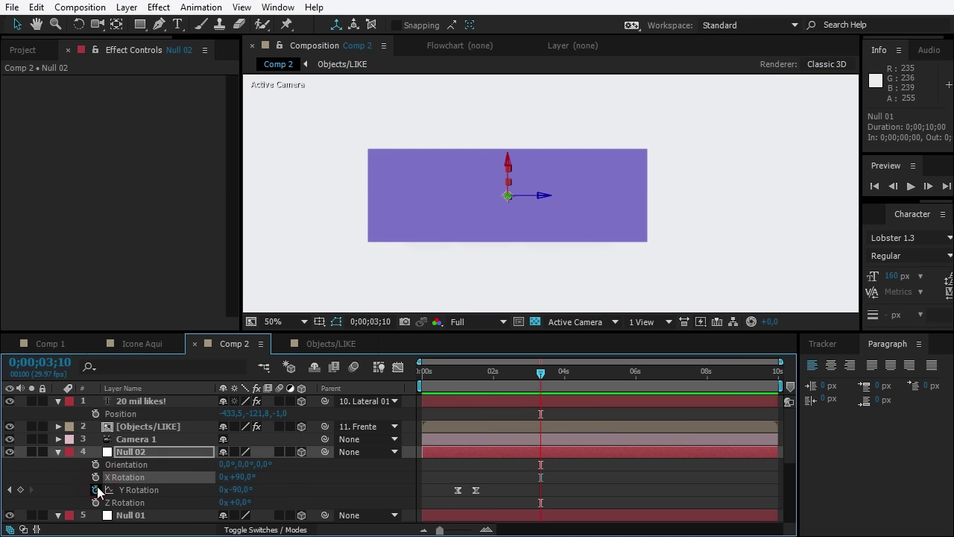
left_click(96, 490)
left_click(238, 477)
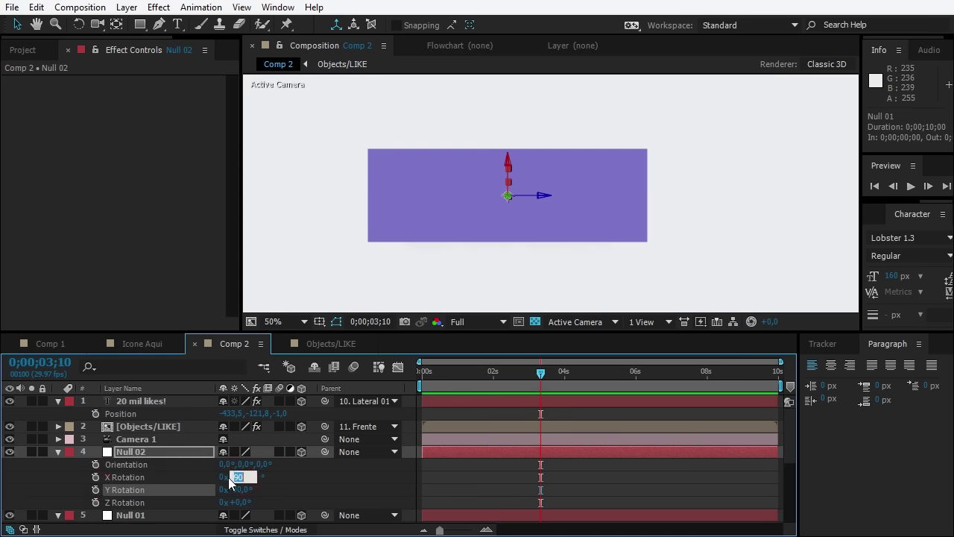
type("0")
left_click(305, 483)
left_click(239, 490)
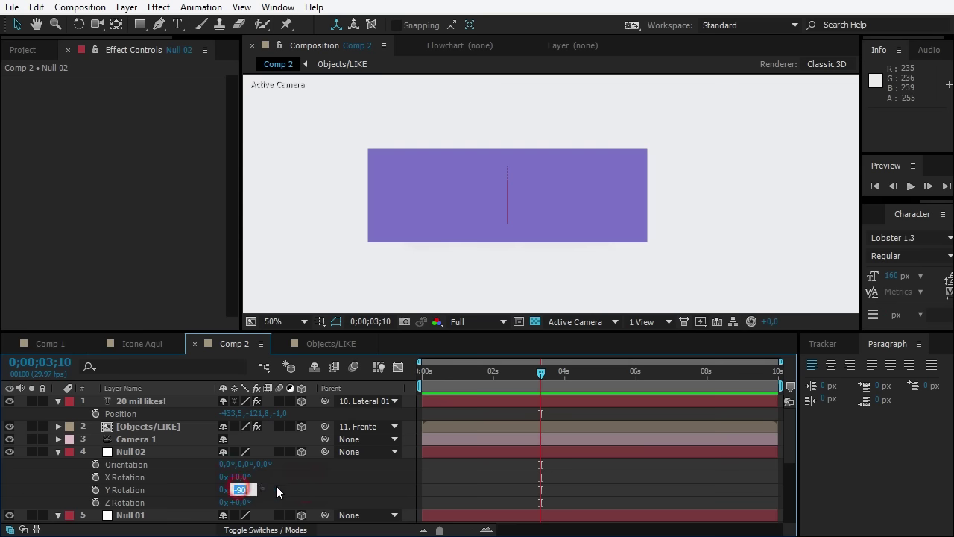
type("0")
left_click(309, 479)
Parent Null 01 to Null 02, then test Null 02's Y rotation and undo it
left_click(135, 455)
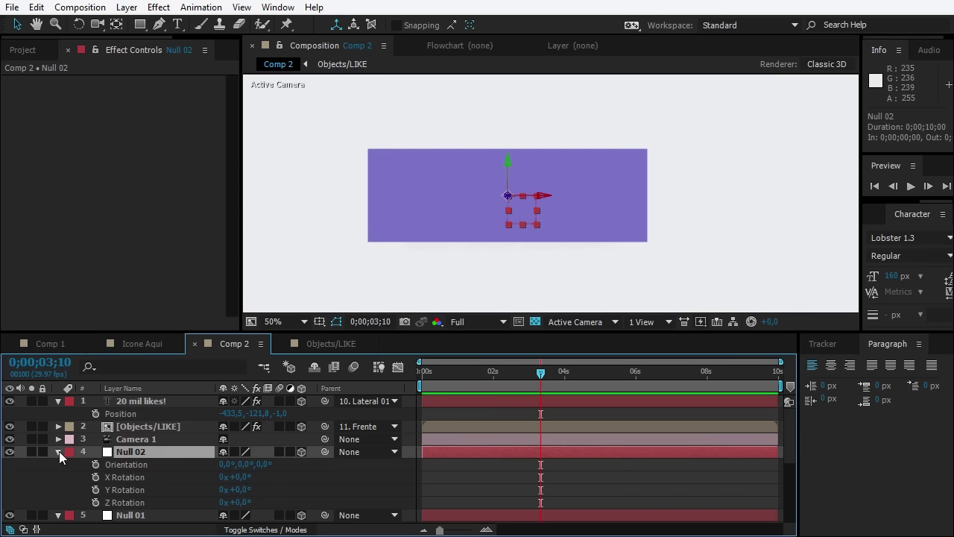
left_click(58, 451)
left_click(136, 464)
left_click(58, 463)
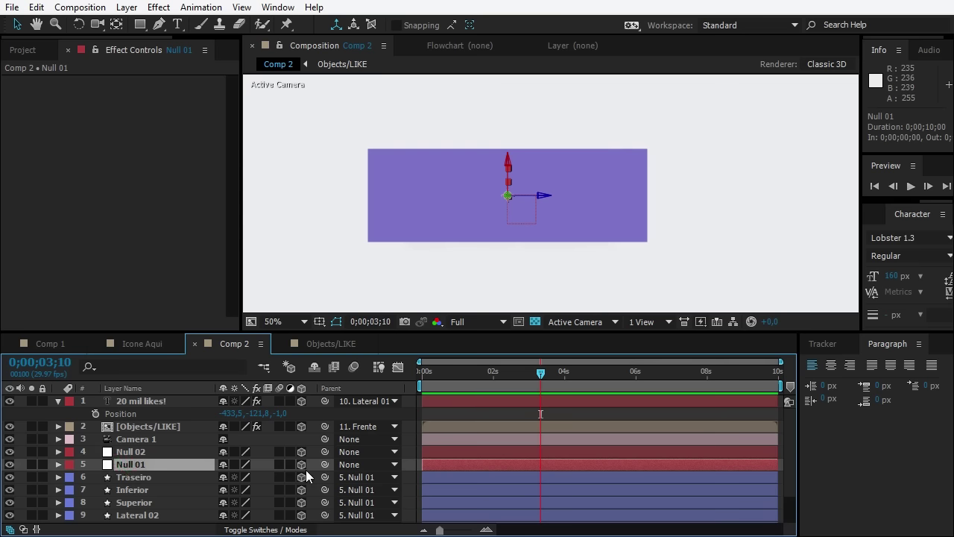
left_click_drag(325, 463, 148, 451)
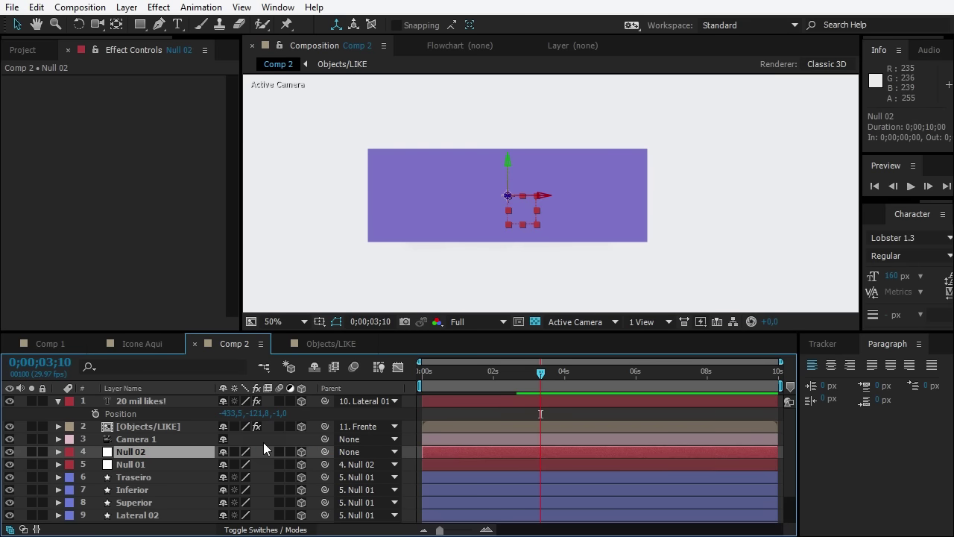
key("r")
mouse_move(237, 490)
left_mouse_down()
mouse_move(251, 486)
mouse_move(234, 502)
mouse_move(296, 471)
left_mouse_up()
key("ctrl+z")
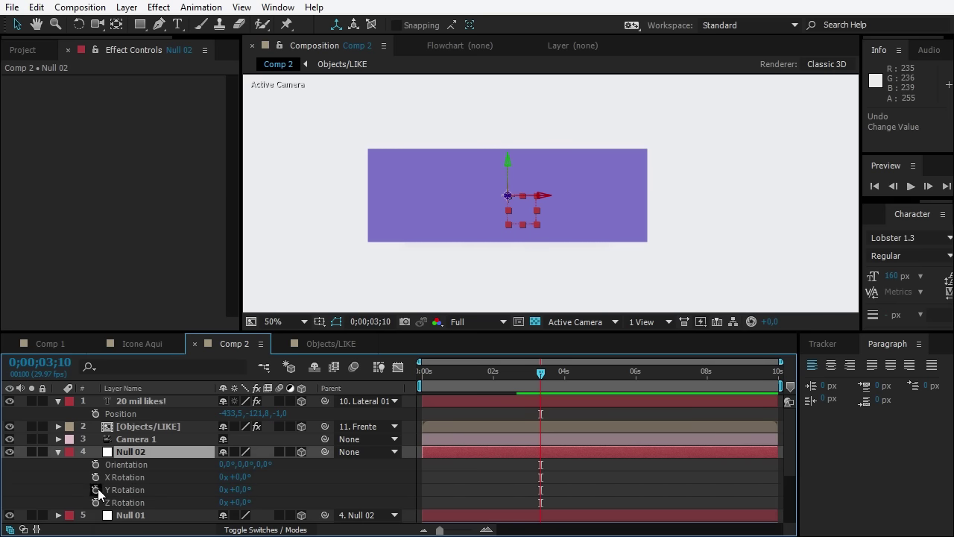
Keyframe Null 02's Y Rotation from 0° at 3;10 to -90° at 3;25
left_click(97, 490)
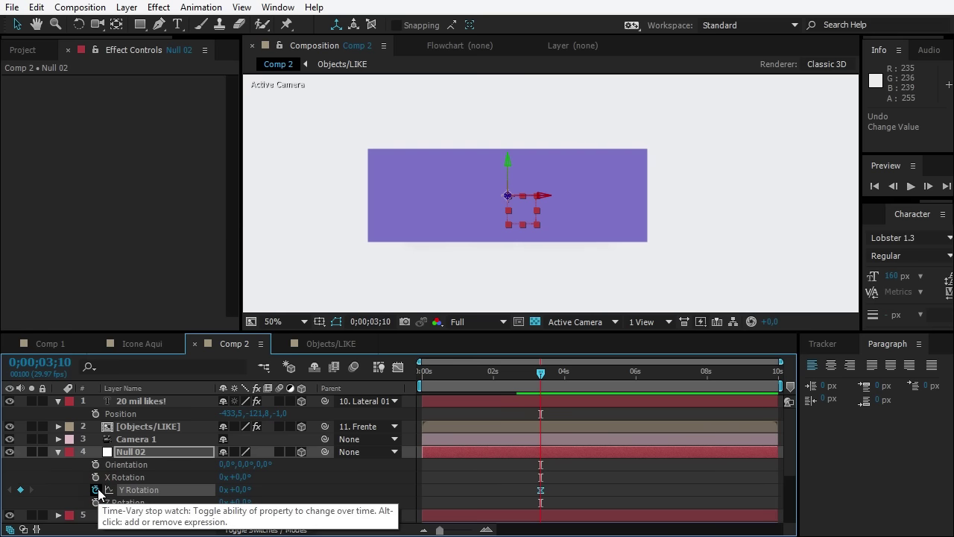
key("shift+Page_Down")
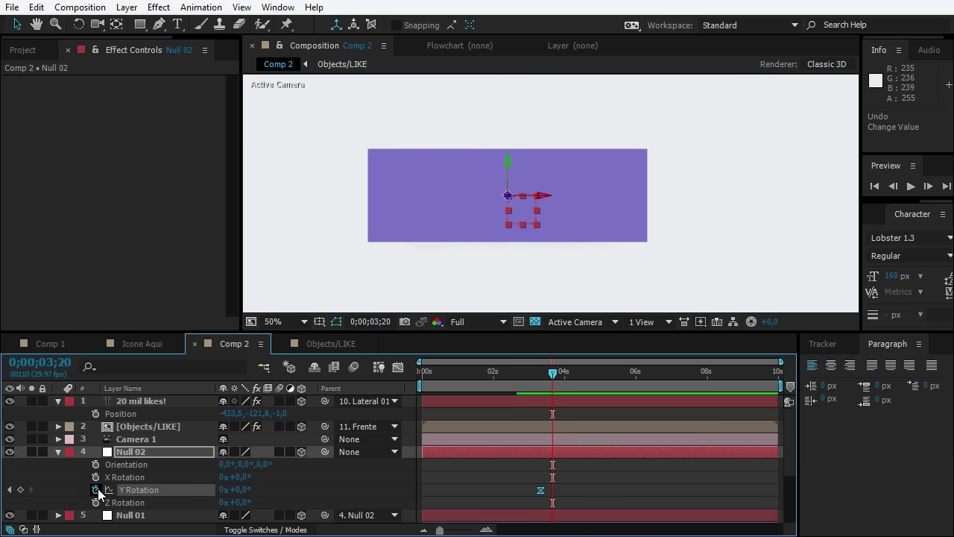
key("Page_Down")
key("Page_Down")
key("Page_Down")
key("Page_Down")
key("Page_Down")
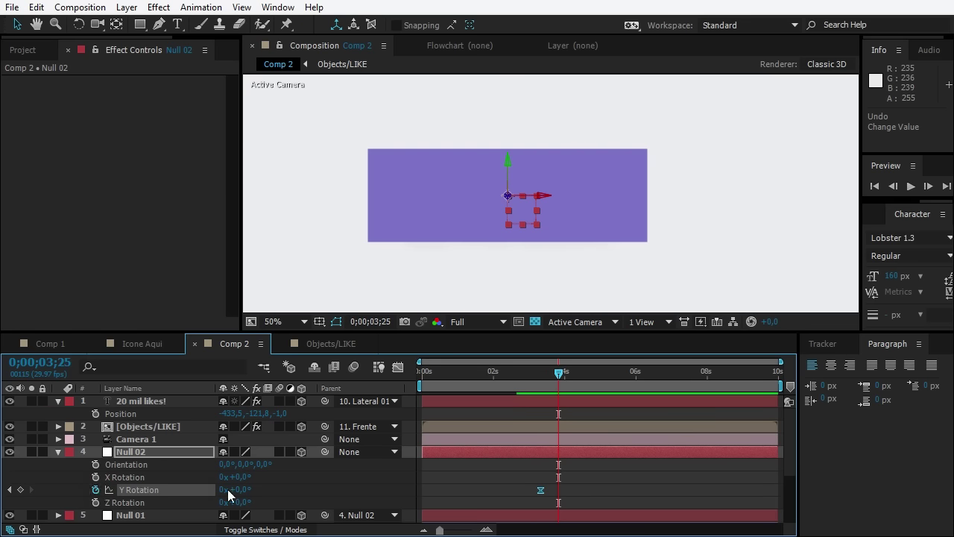
left_click(232, 489)
type("-30")
key("Return")
left_click(241, 491)
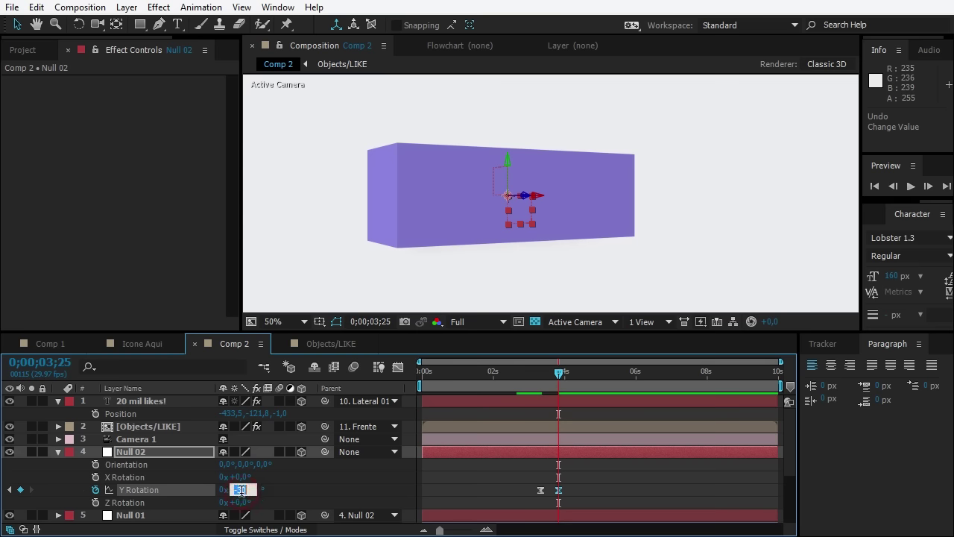
key("Return")
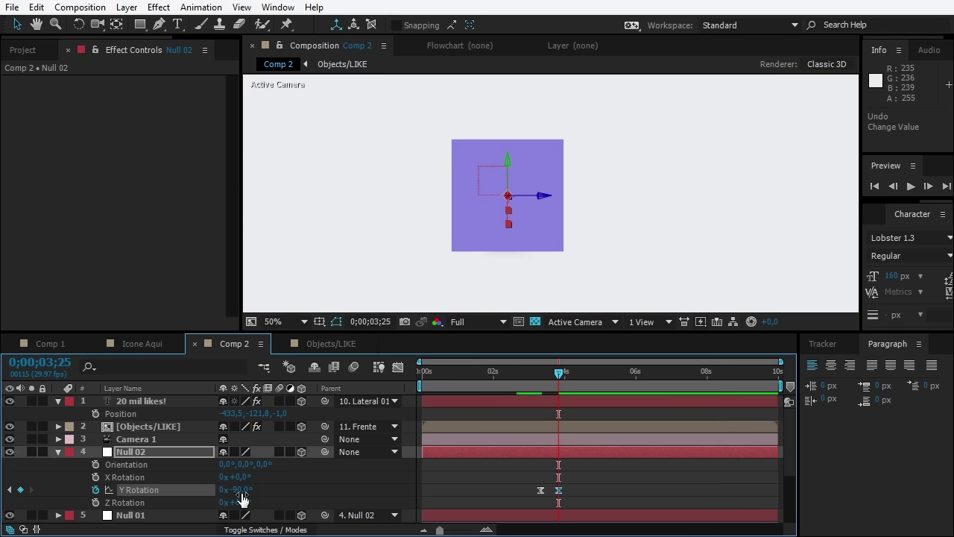
Set incoming and outgoing influence to 11% on both Y Rotation keyframes
left_click_drag(521, 486, 566, 493)
right_click(558, 490)
left_click(604, 463)
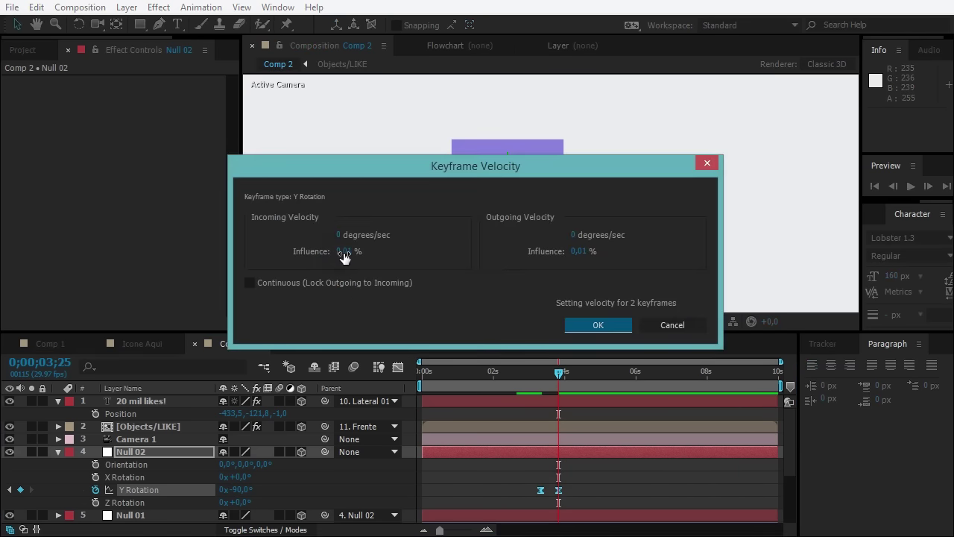
left_click(345, 251)
type("11")
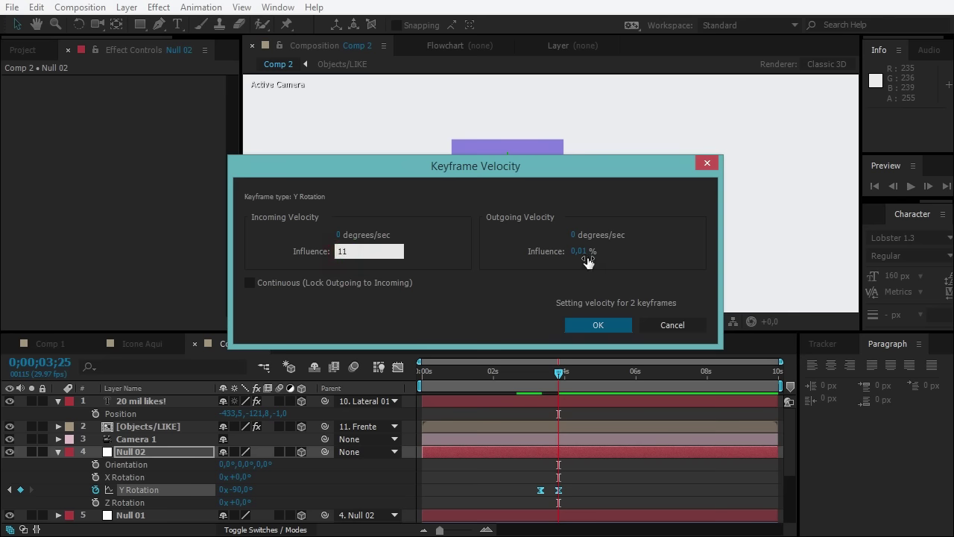
left_click(585, 257)
type("11")
key("Return")
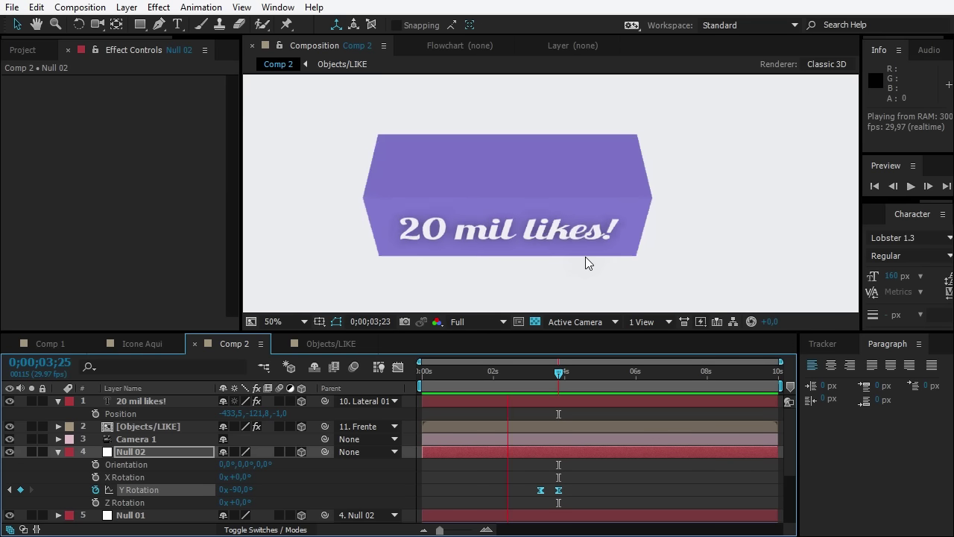
Preview and scrub through the box rotation, then select the 20 mil likes! text layer
key("space")
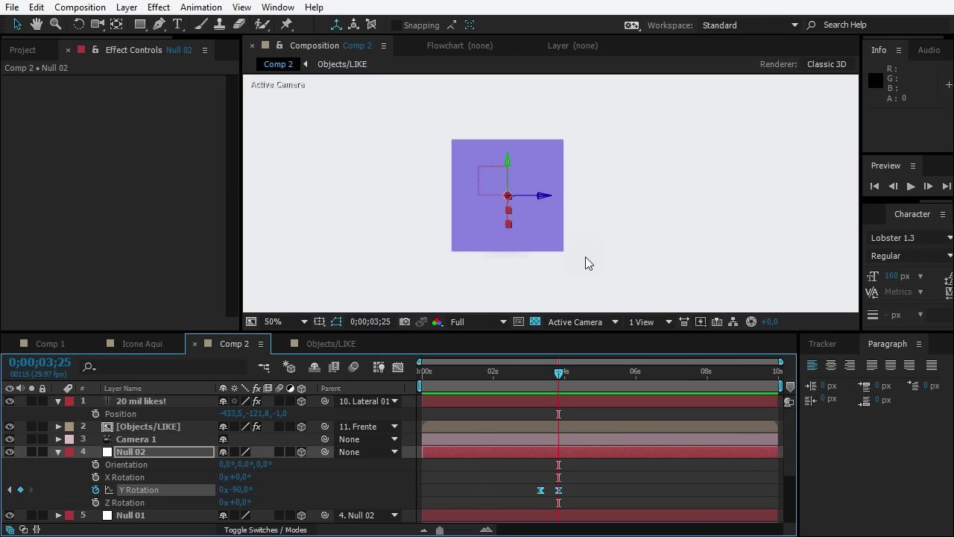
left_click_drag(499, 330, 507, 310)
left_click(490, 350)
left_click_drag(482, 366, 533, 362)
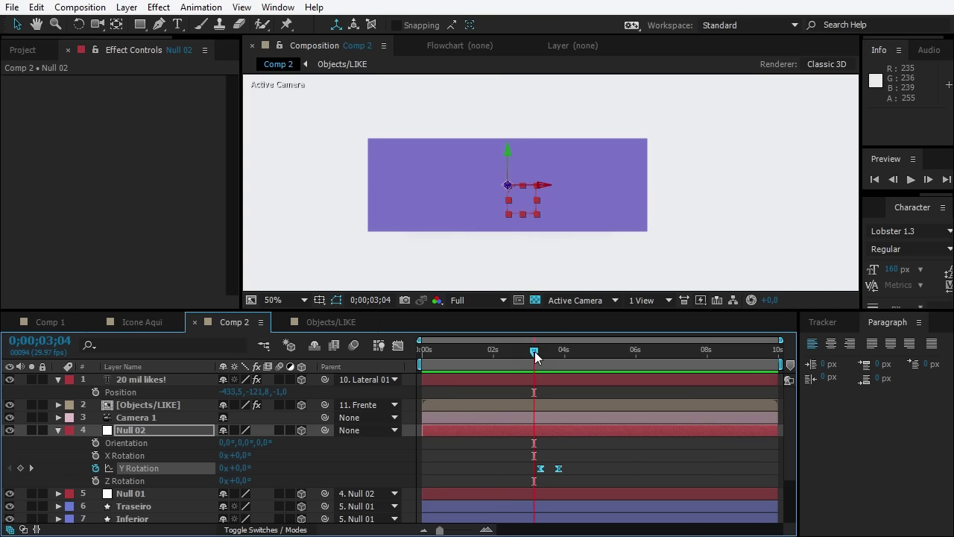
left_click_drag(535, 356, 497, 371)
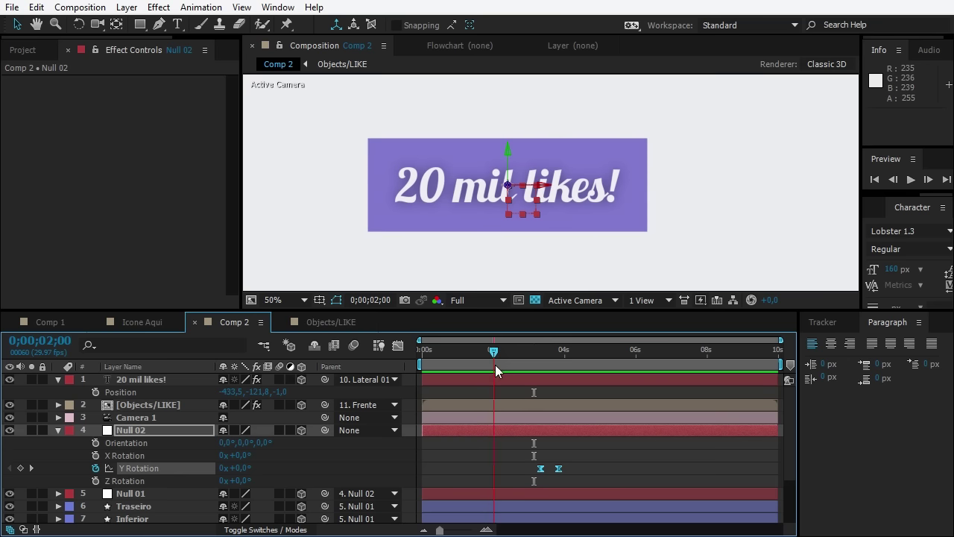
left_click_drag(493, 351, 487, 357)
left_click(152, 380)
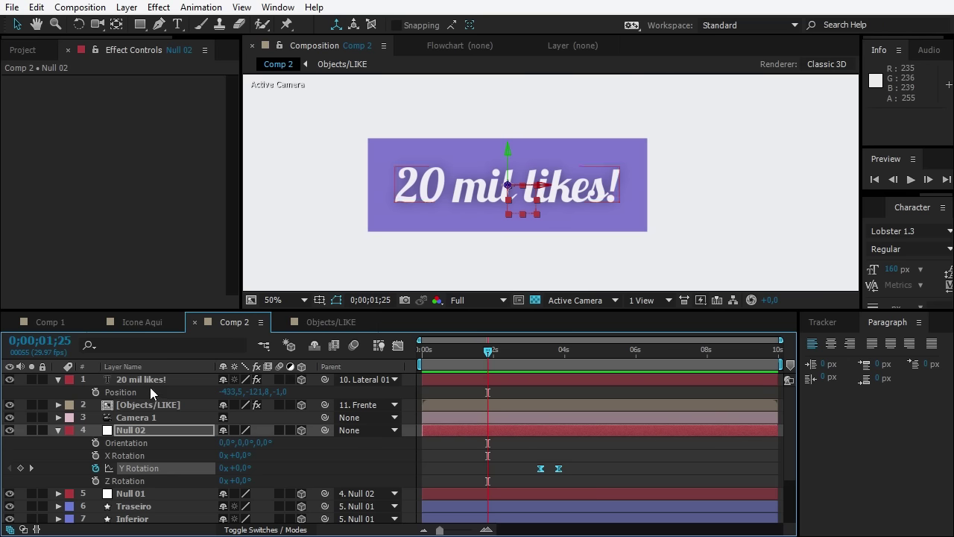
Duplicate the 20 mil likes! text layer, unparent the copy, and parent it to the Superior face
key("ctrl+d")
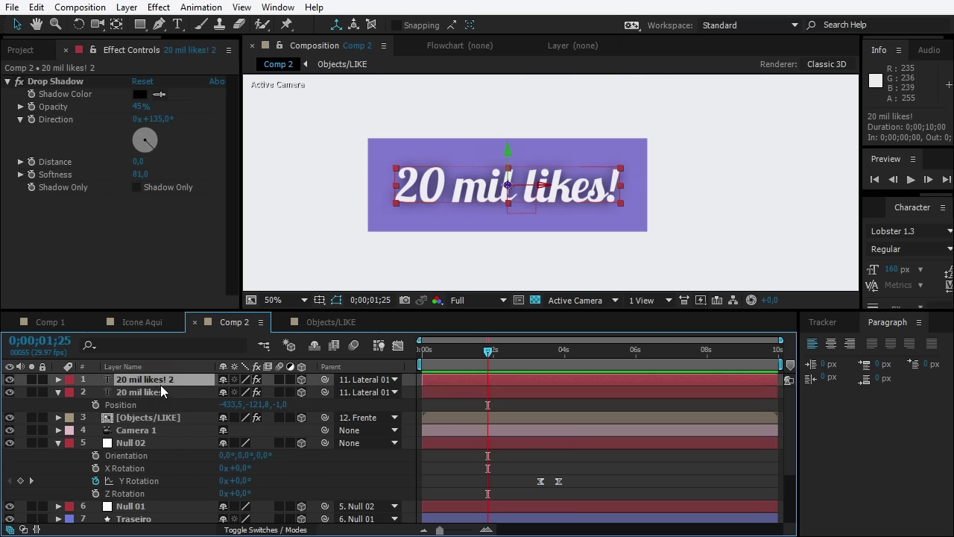
left_click(354, 380)
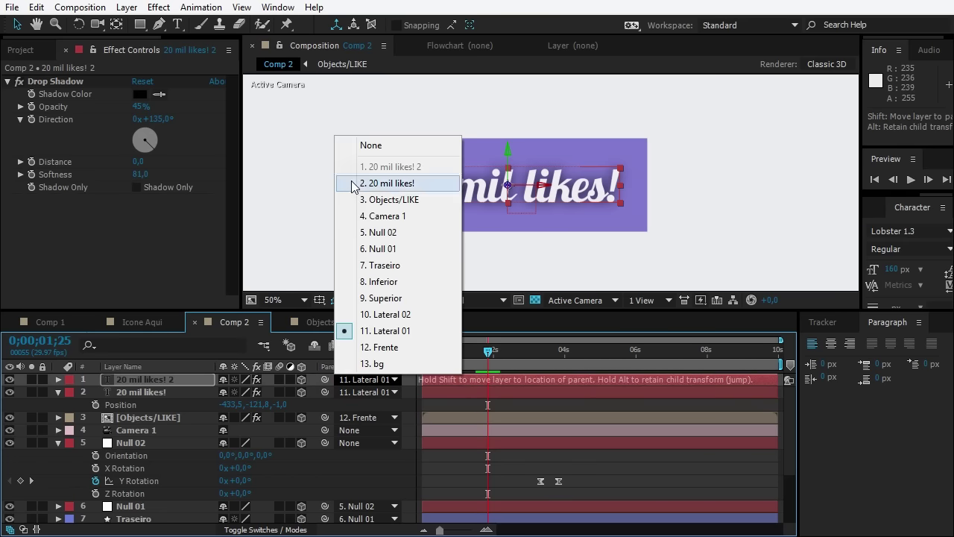
left_click(379, 143)
left_click_drag(489, 356, 527, 352)
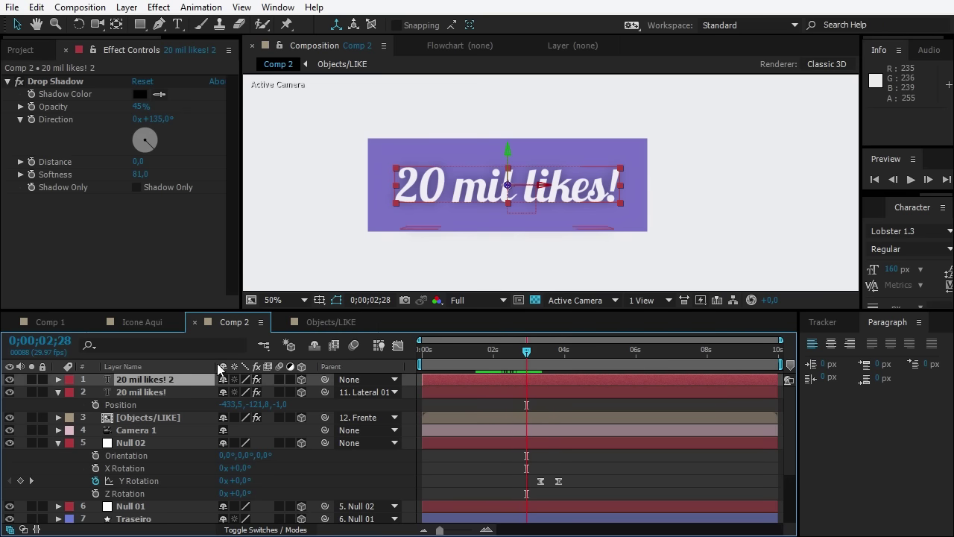
left_click_drag(326, 381, 155, 483)
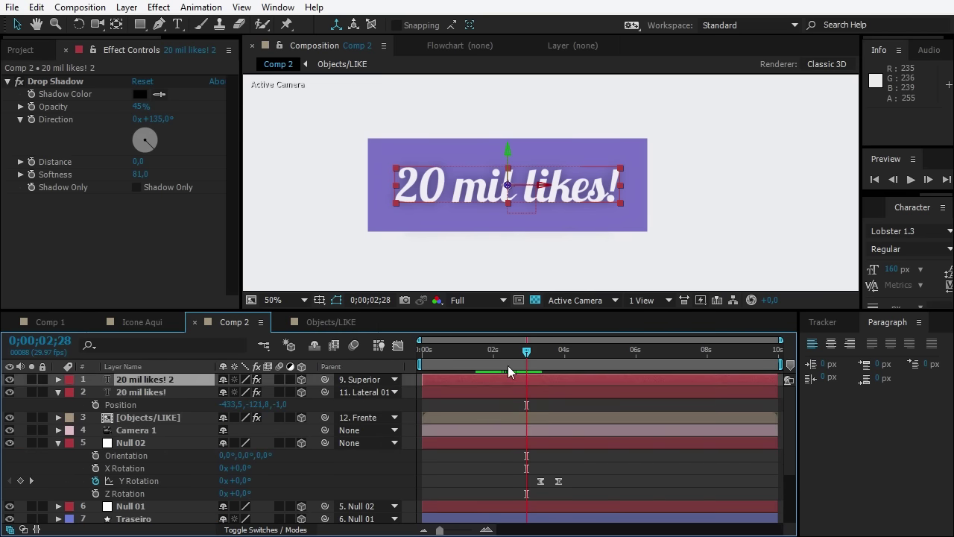
mouse_move(529, 351)
left_mouse_down()
mouse_move(496, 351)
mouse_move(533, 373)
left_mouse_up()
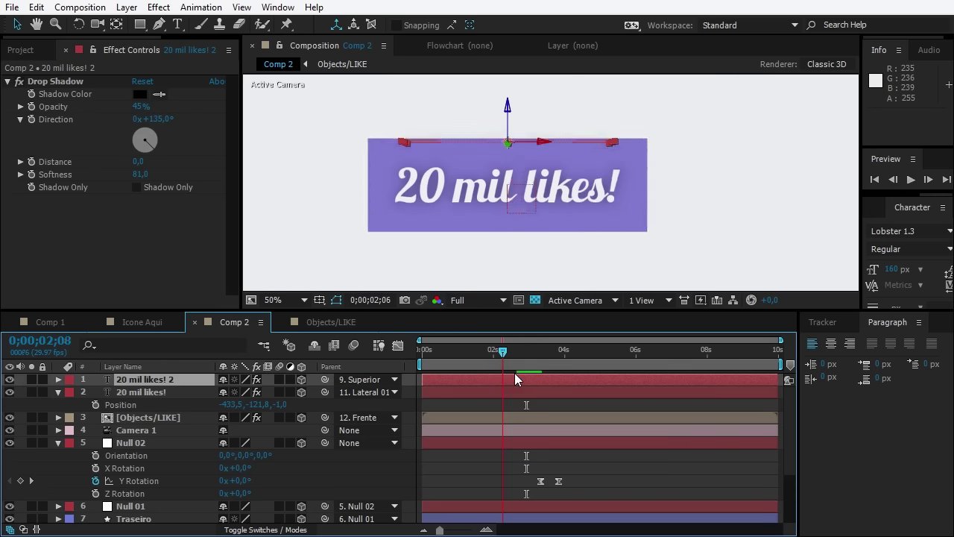
left_click(177, 380)
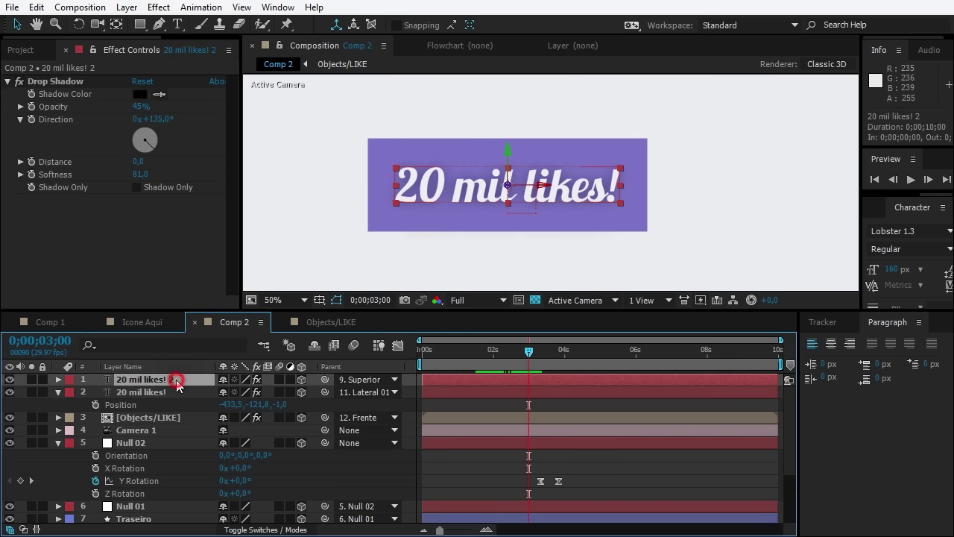
Change the copied layer's text to 'Obrigado!'
double_click(113, 380)
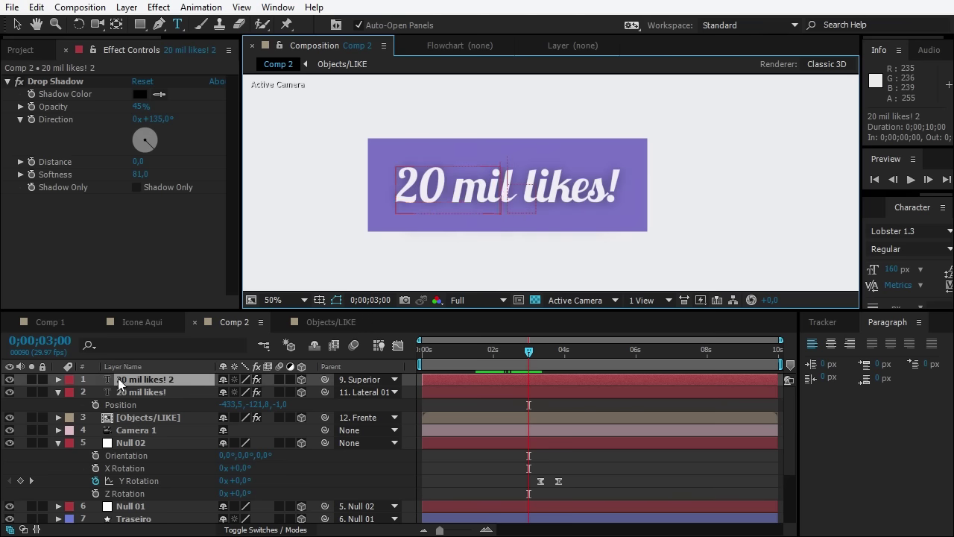
type("Obrigado!")
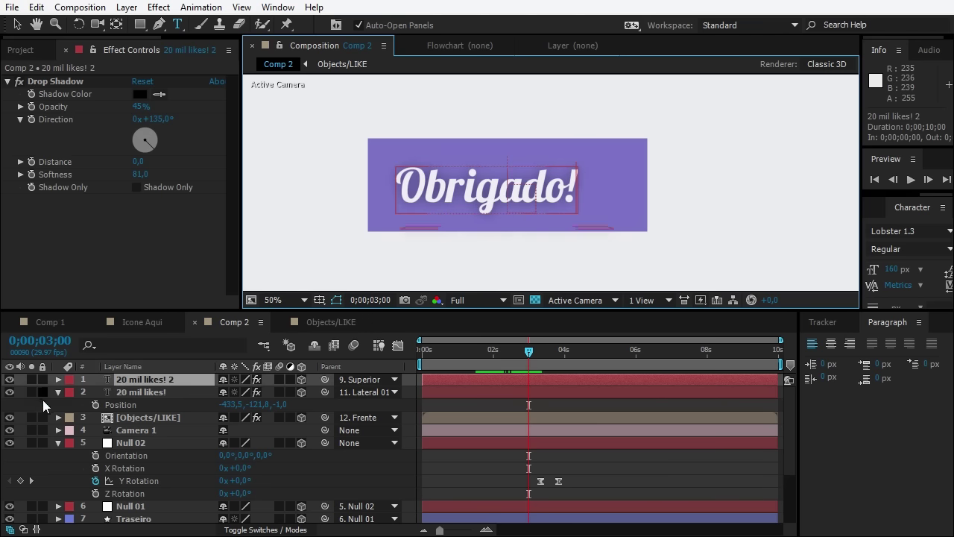
left_click(171, 380)
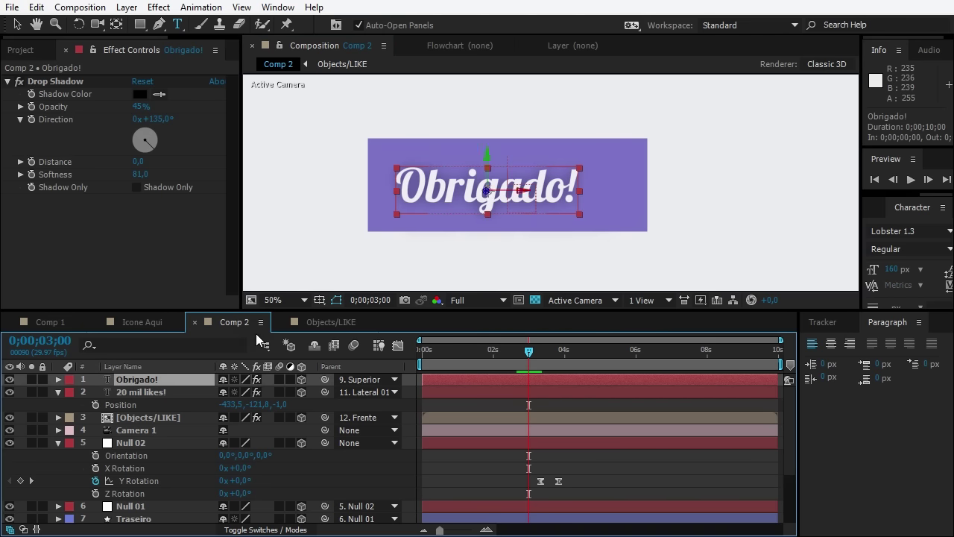
key("v")
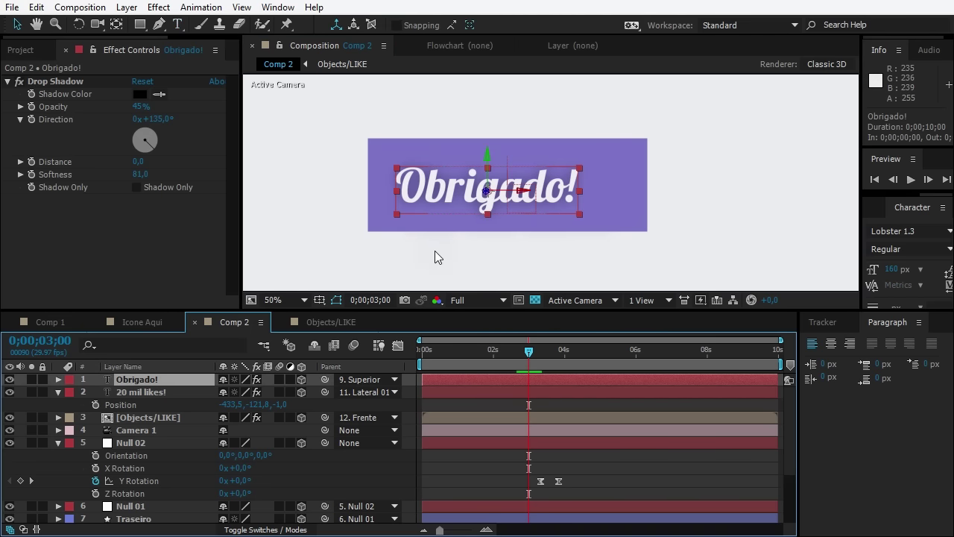
Move the Obrigado! text slightly upward on the box face and save the project
key("slash")
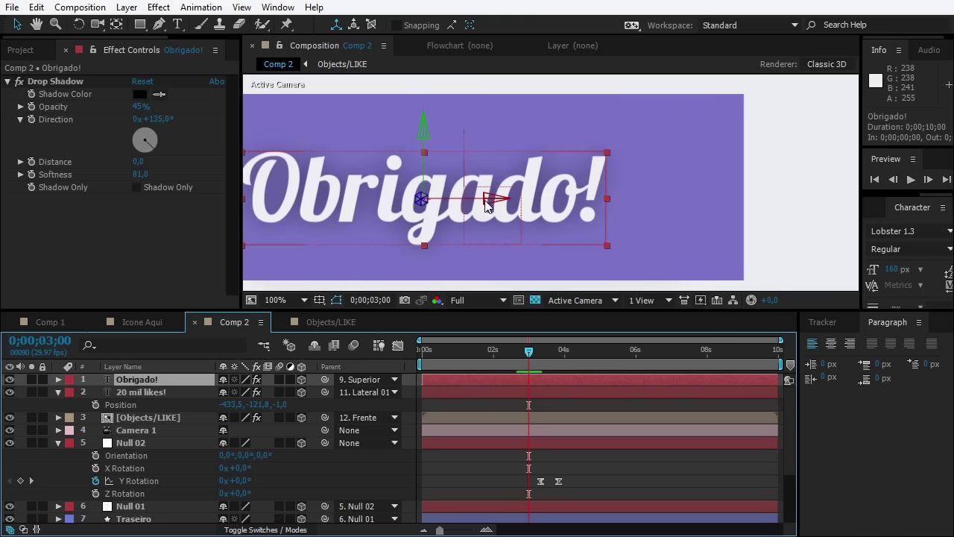
mouse_move(460, 219)
left_mouse_down()
mouse_move(489, 228)
mouse_move(520, 214)
left_mouse_up()
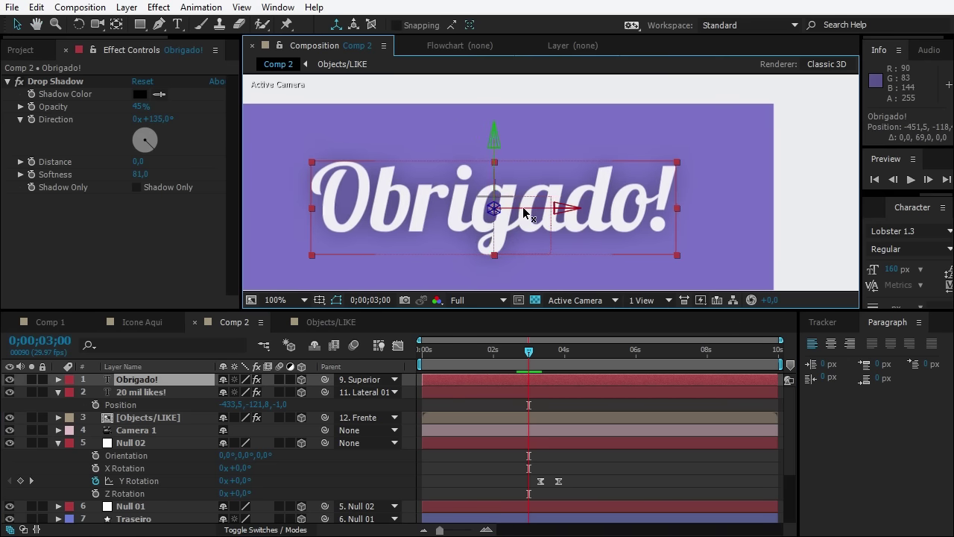
left_click_drag(499, 145, 500, 134)
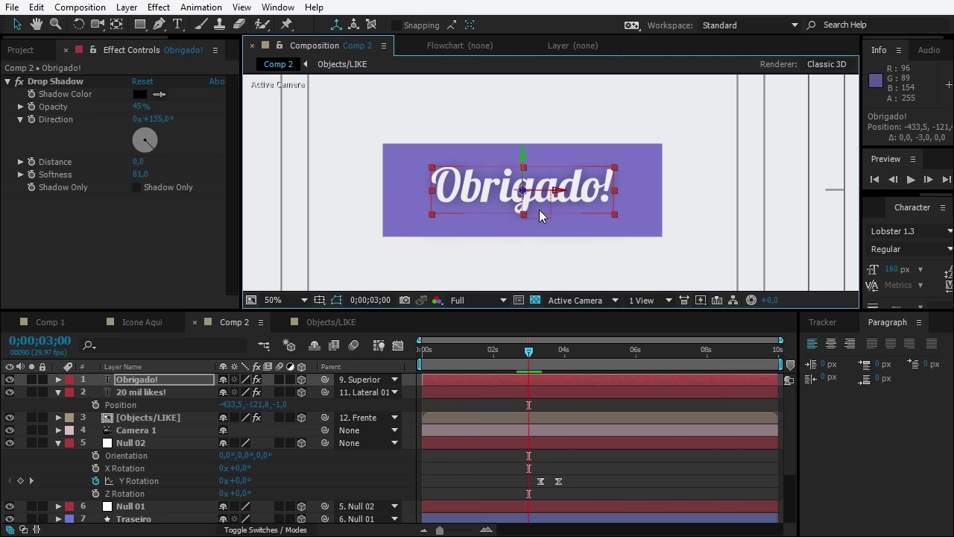
key("comma")
key("ctrl+s")
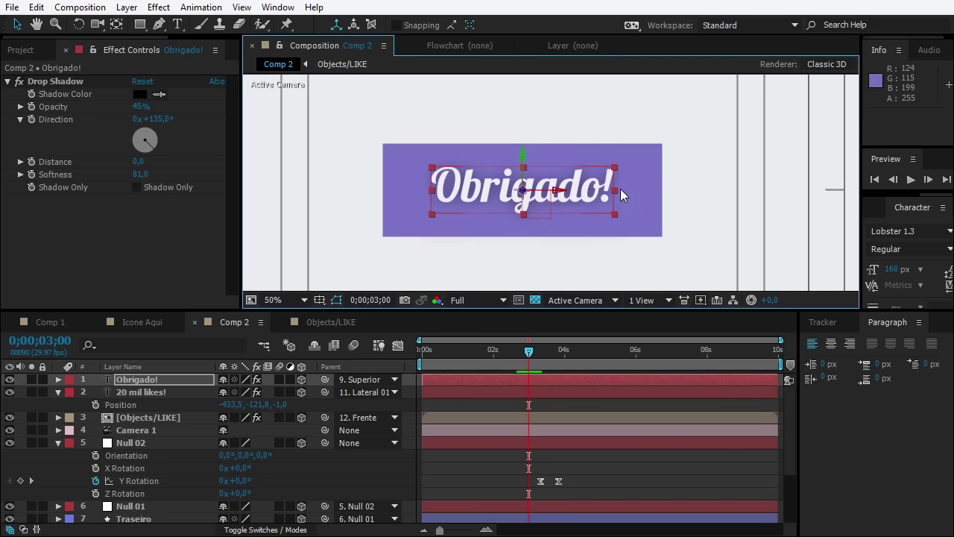
Enlarge the Obrigado! text to about 111% and nudge it vertically into place
left_click_drag(622, 190, 631, 189)
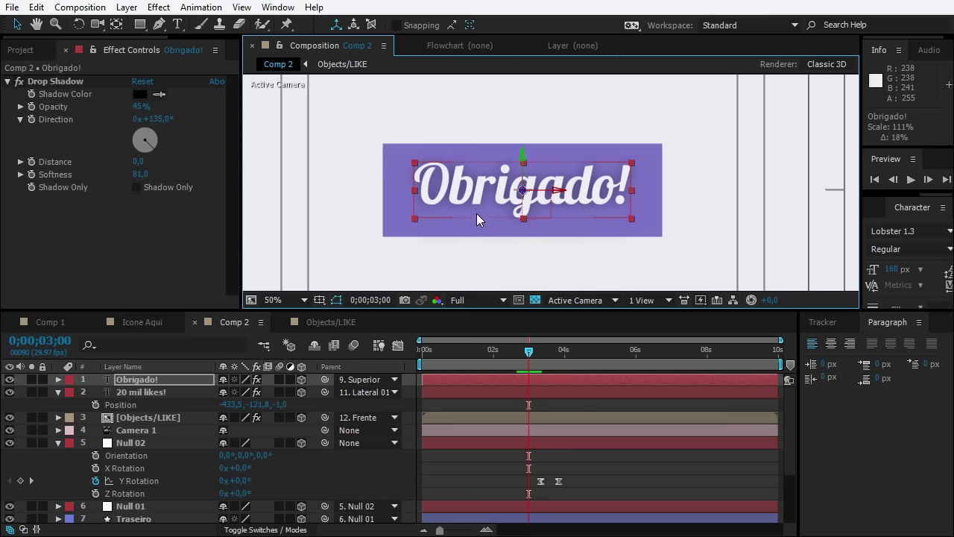
left_click(623, 464)
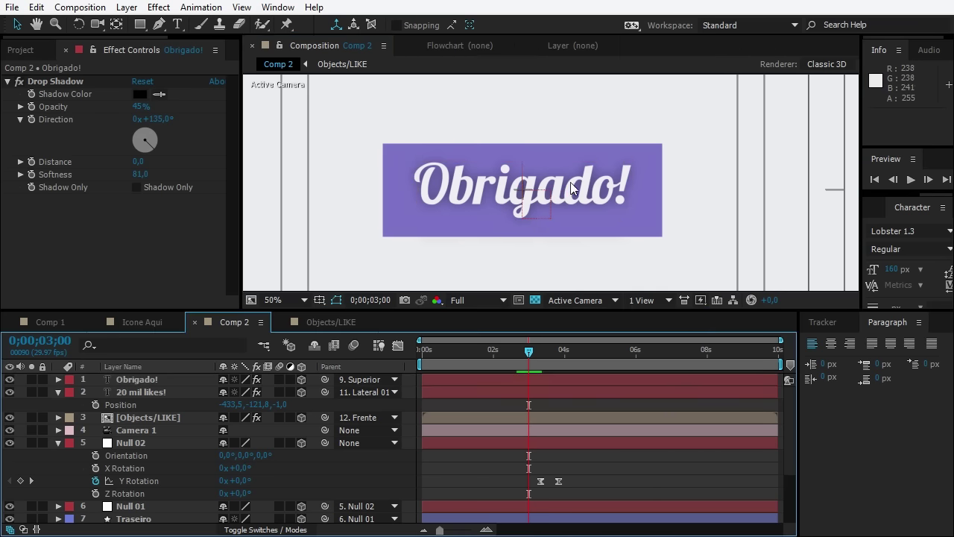
left_click(162, 378)
left_click_drag(526, 151, 526, 154)
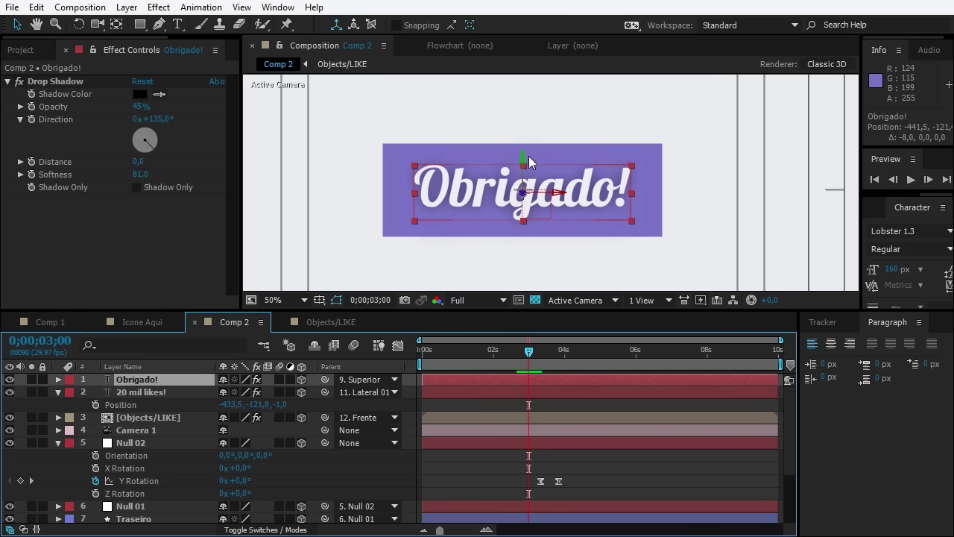
left_click(358, 287)
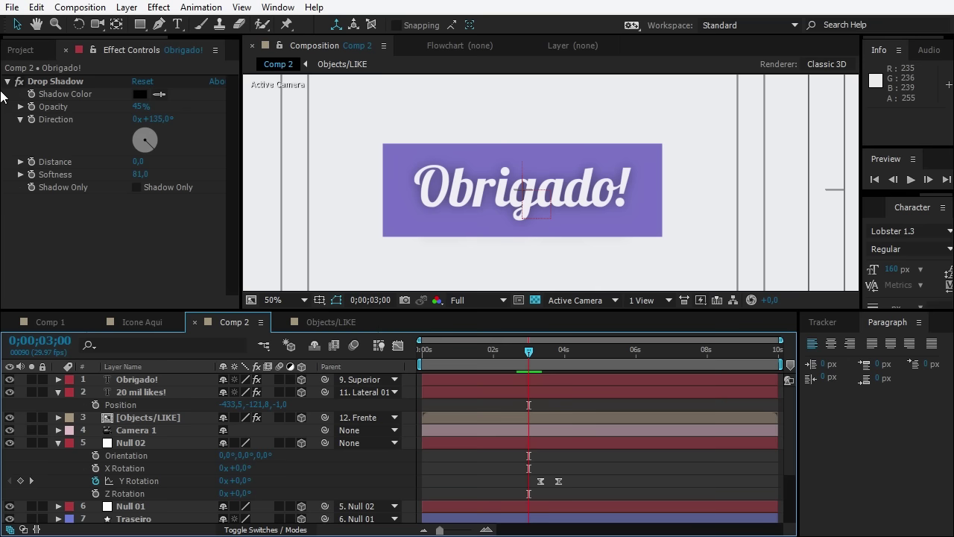
scroll(434, 179, "down", 1)
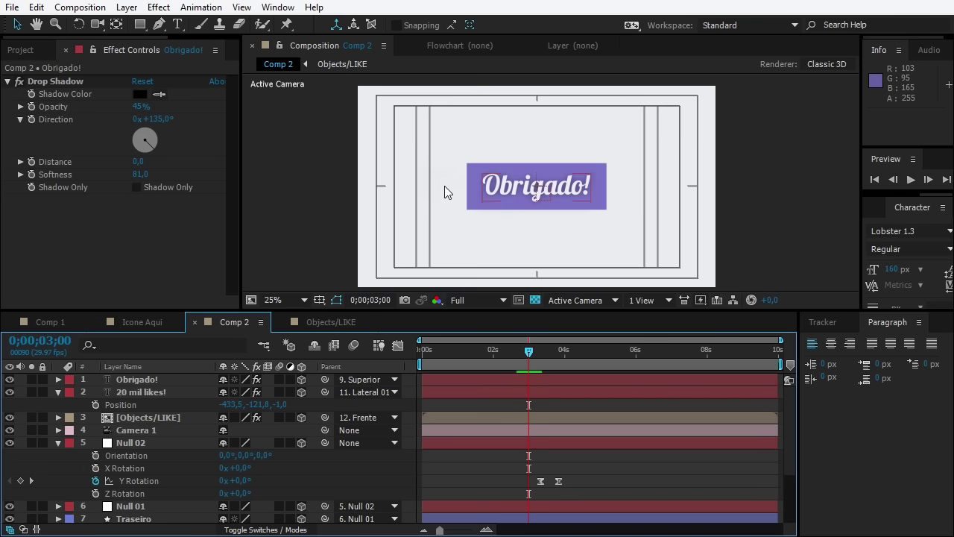
left_click(492, 218)
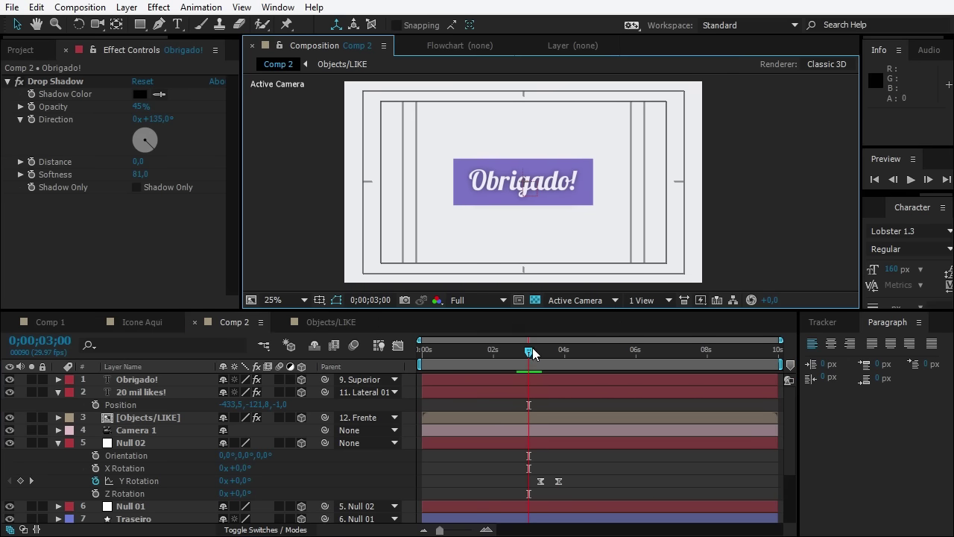
key("space")
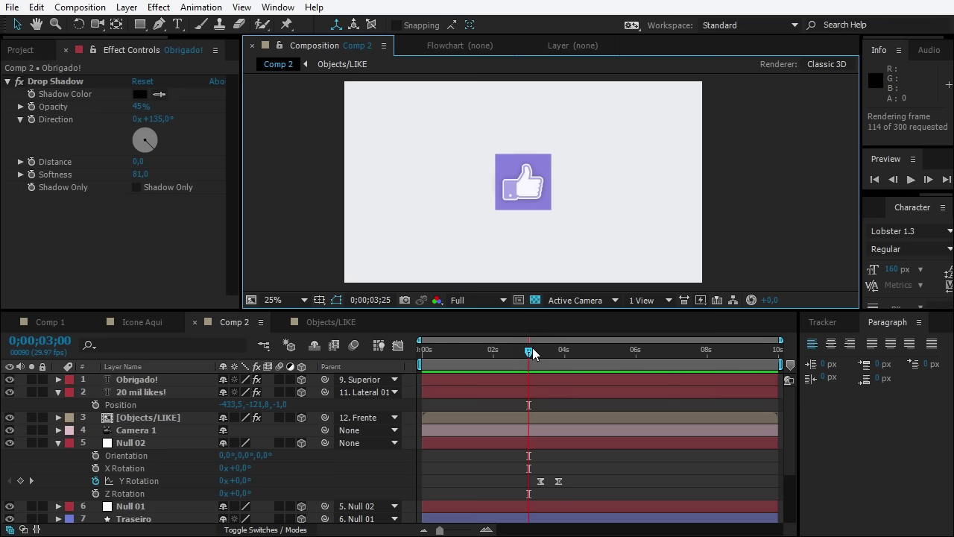
key("space")
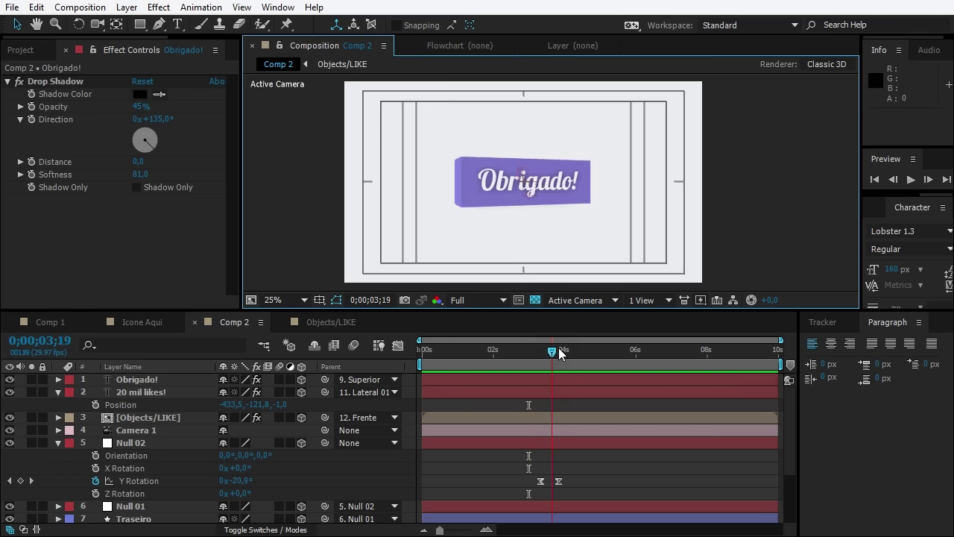
left_click_drag(533, 353, 567, 353)
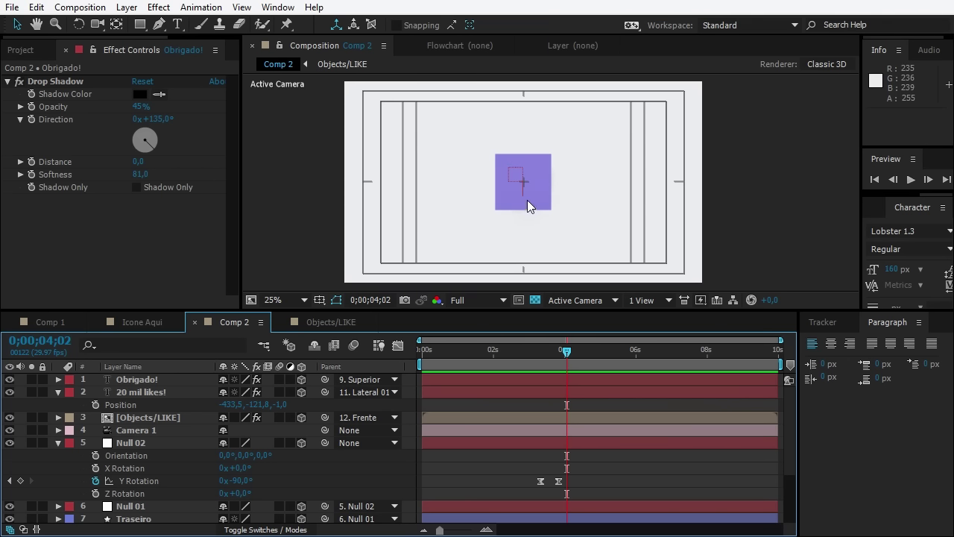
left_click(568, 352)
left_click_drag(567, 354, 455, 368)
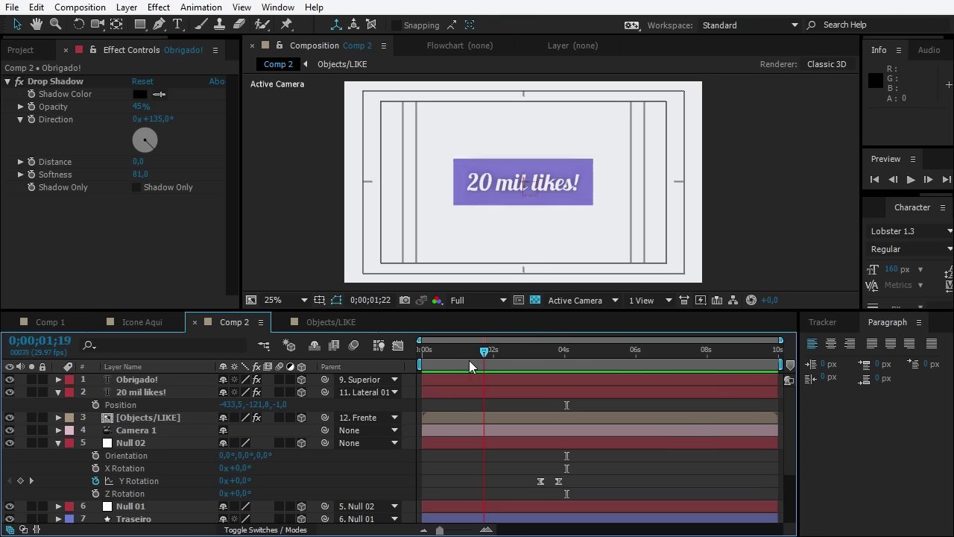
Duplicate Objects/LIKE, detach the copy from Frente, parent it to Traseiro, and preview
scroll(121, 473, "down", 3)
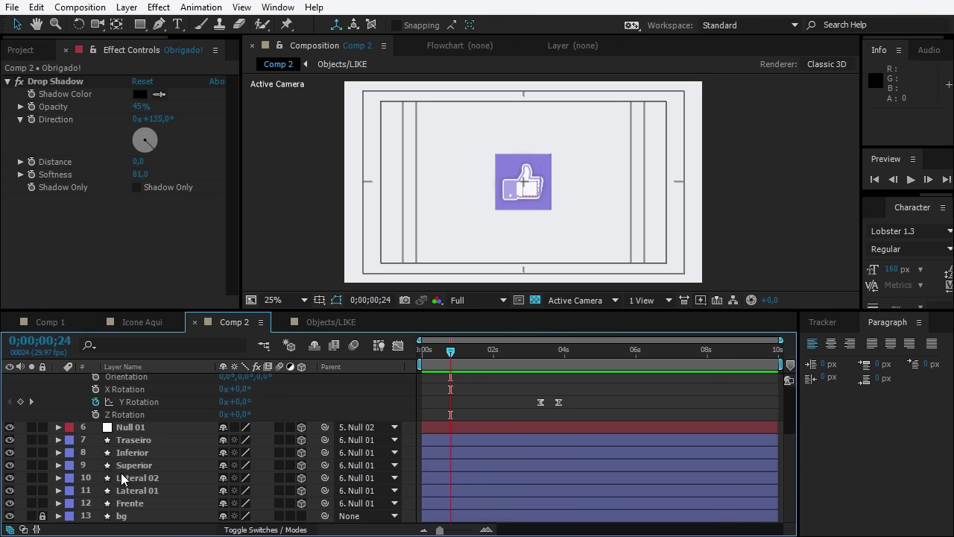
scroll(120, 476, "up", 3)
left_click(144, 417)
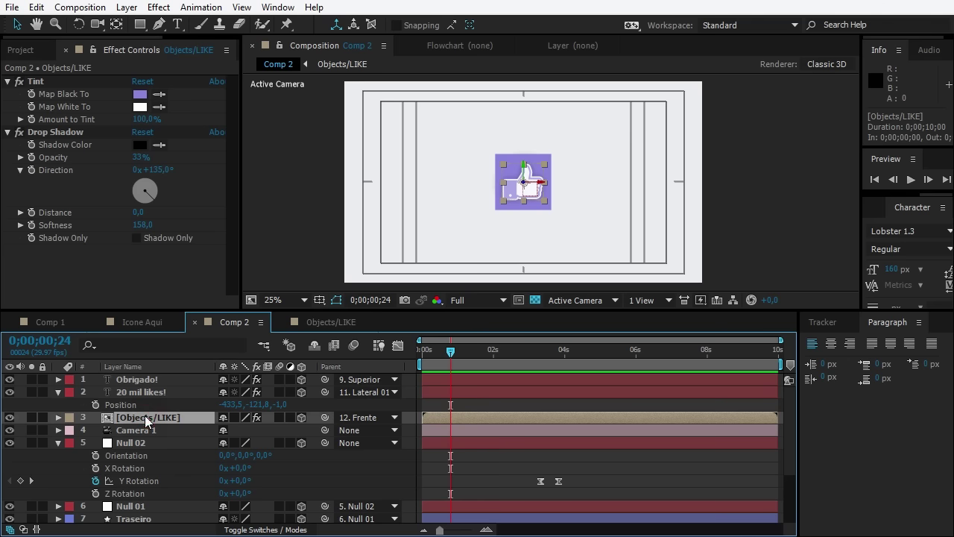
key("ctrl+d")
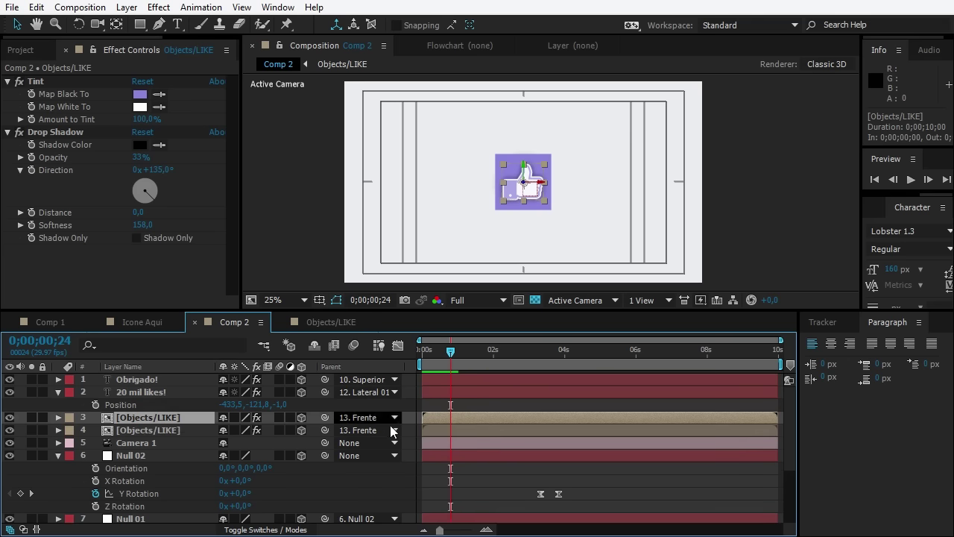
left_click(393, 417)
left_click(379, 167)
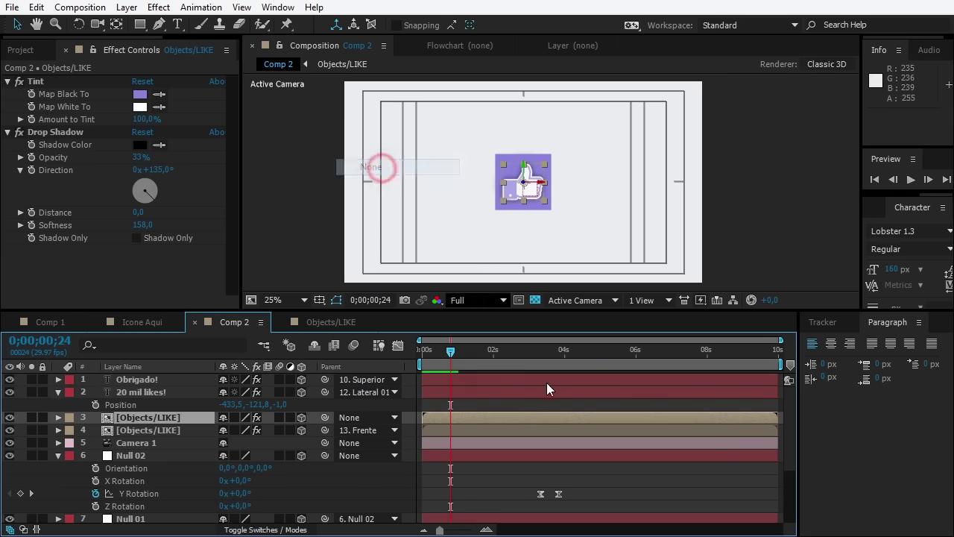
left_click_drag(535, 362, 621, 362)
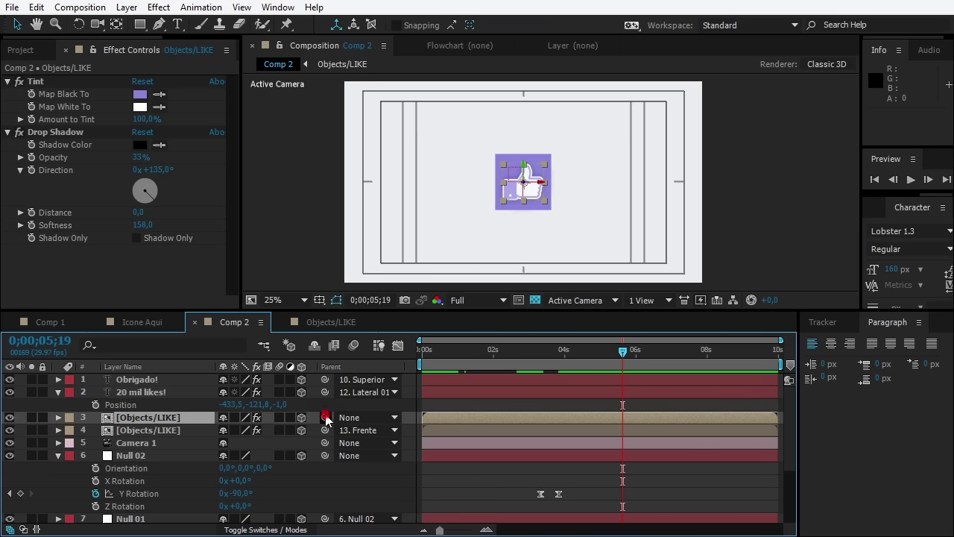
left_click_drag(326, 419, 166, 440)
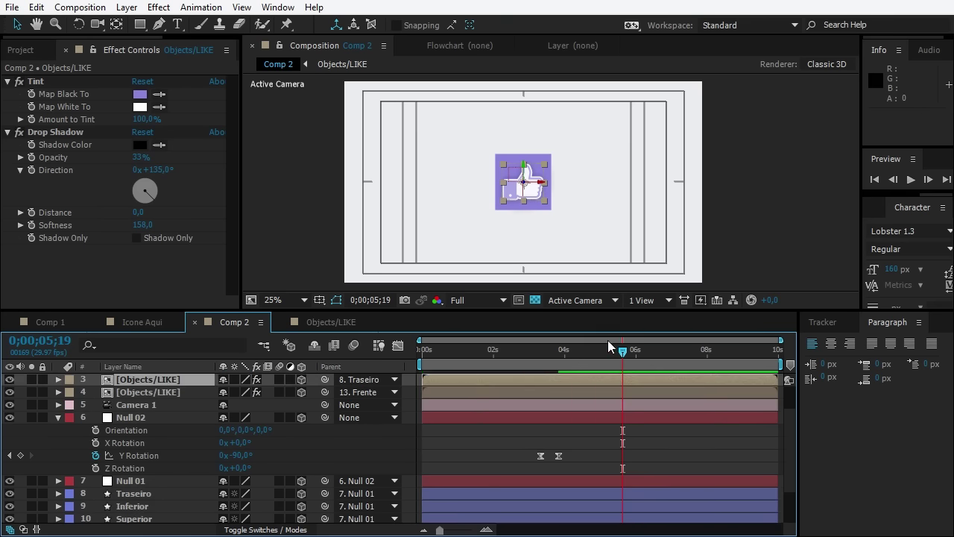
key("space")
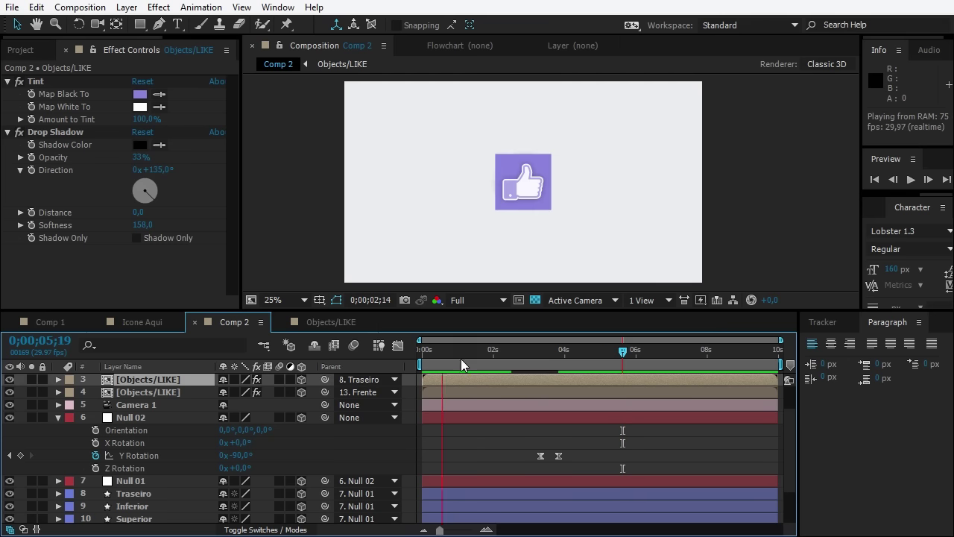
Set the work area from 0;00;01;00 to 0;00;04;20 using Null 01's keyframes, then preview it
mouse_move(460, 359)
left_mouse_down()
mouse_move(442, 372)
mouse_move(458, 349)
mouse_move(589, 351)
left_mouse_up()
left_click(135, 481)
key("u")
key("b")
key("n")
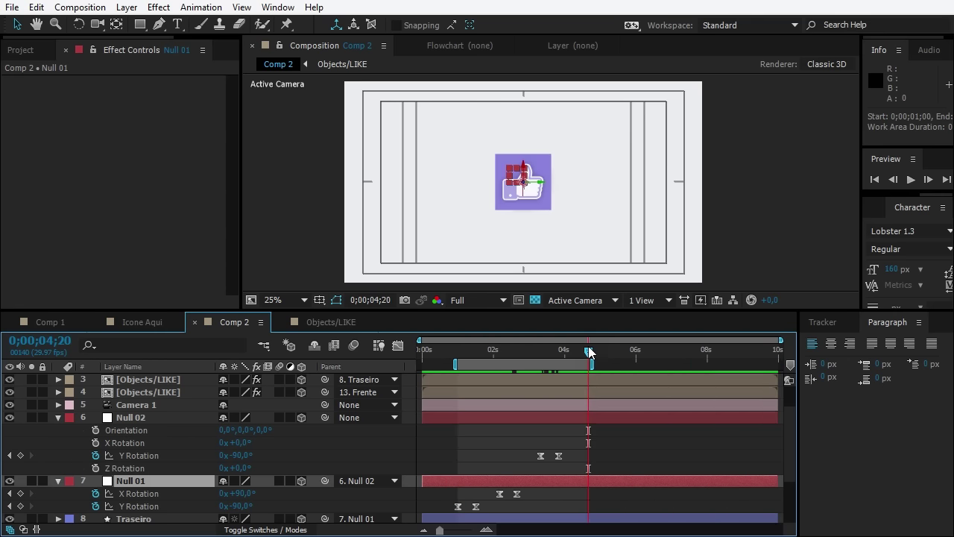
key("space")
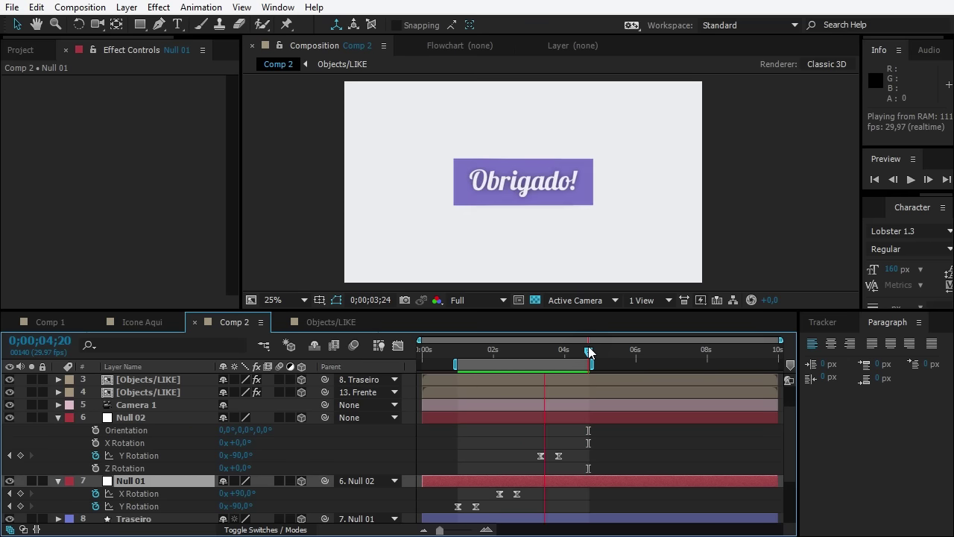
key("space")
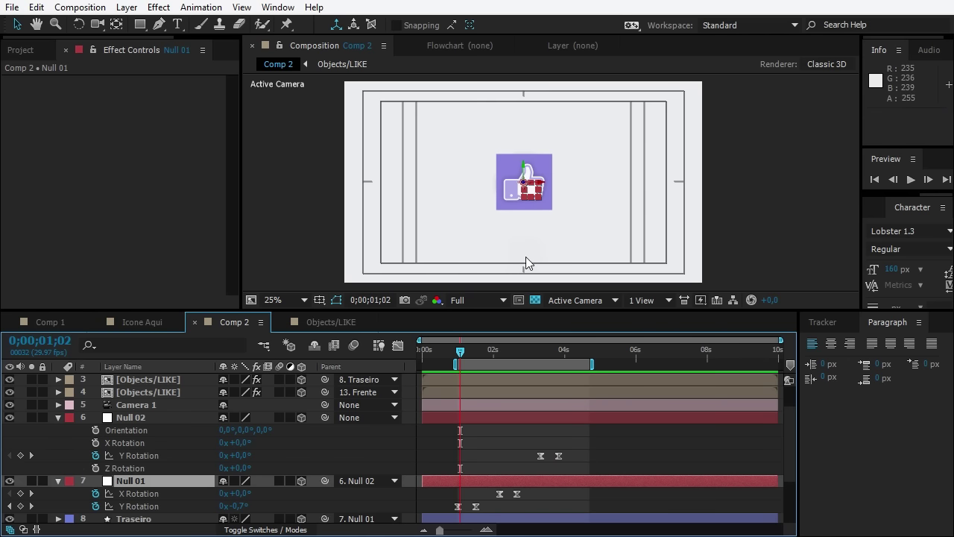
Collapse the expanded null rotation properties and zoom the view out to the full comp frame
key("period")
left_click_drag(501, 259, 507, 258)
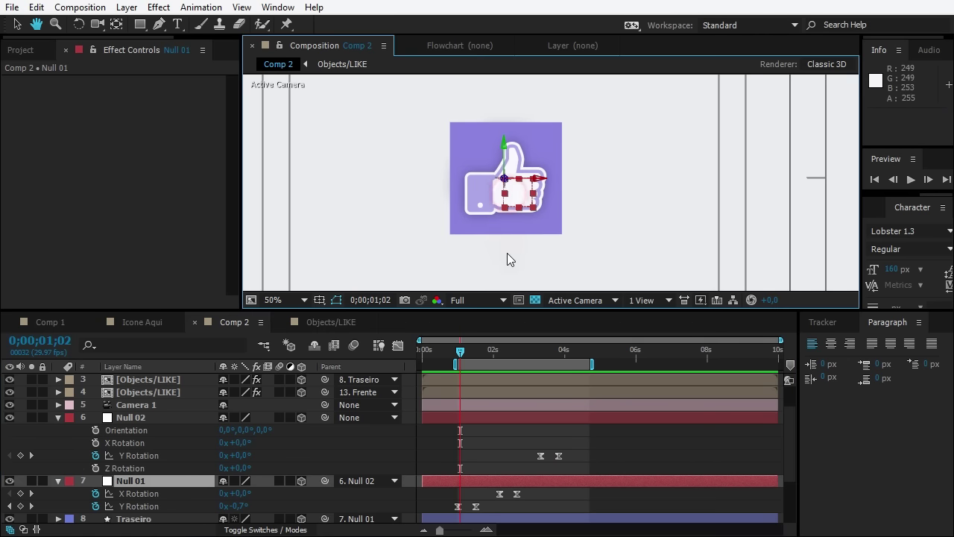
left_click(560, 452)
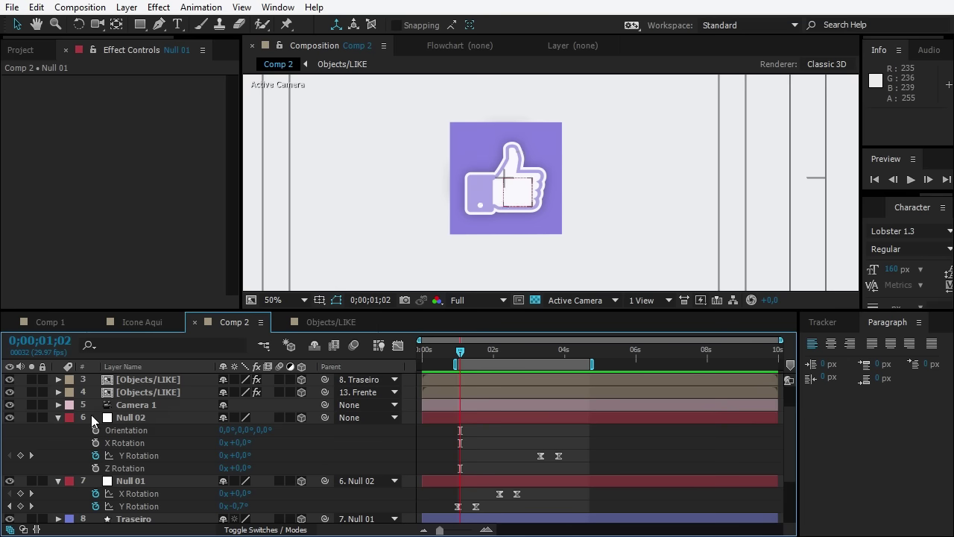
key("ctrl+a")
left_click(59, 418)
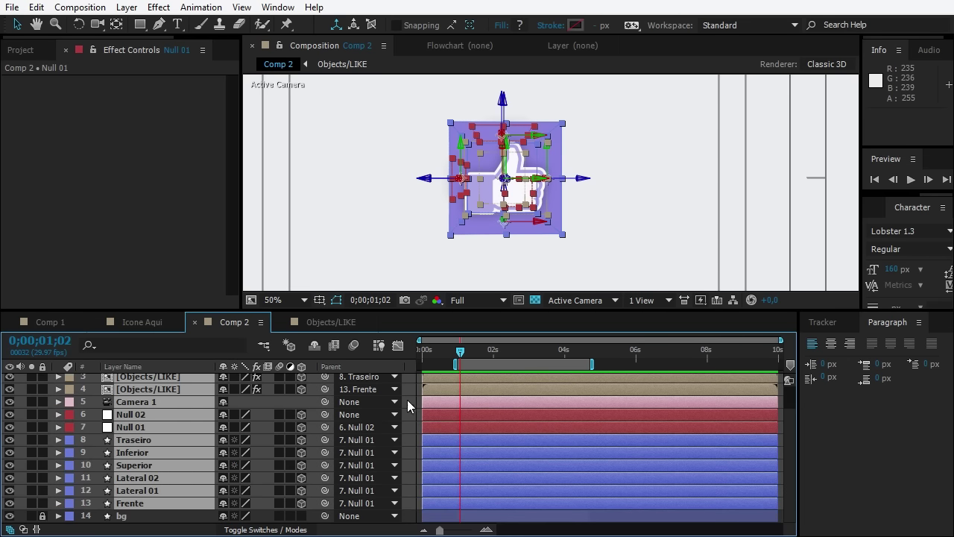
key("comma")
key("comma")
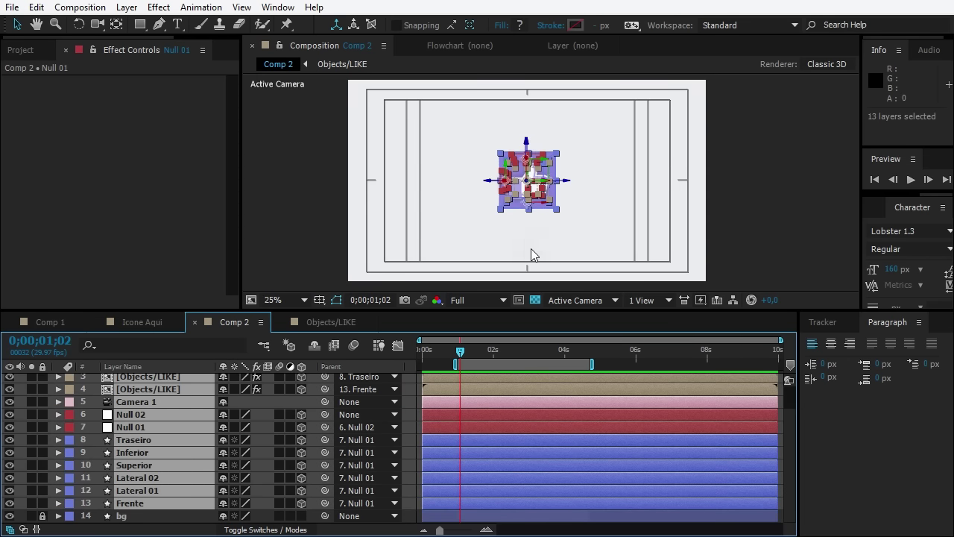
left_click(779, 216)
key("period")
key("period")
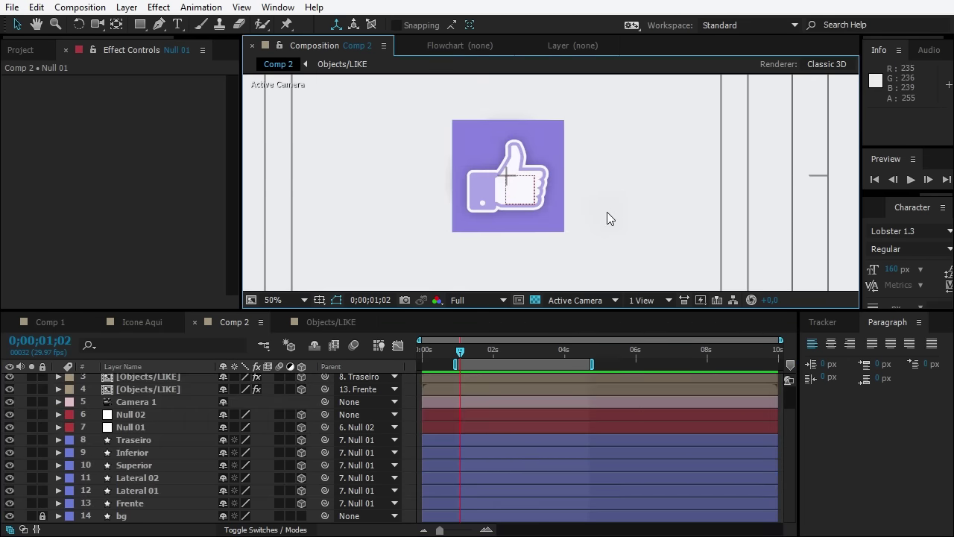
key("comma")
key("comma")
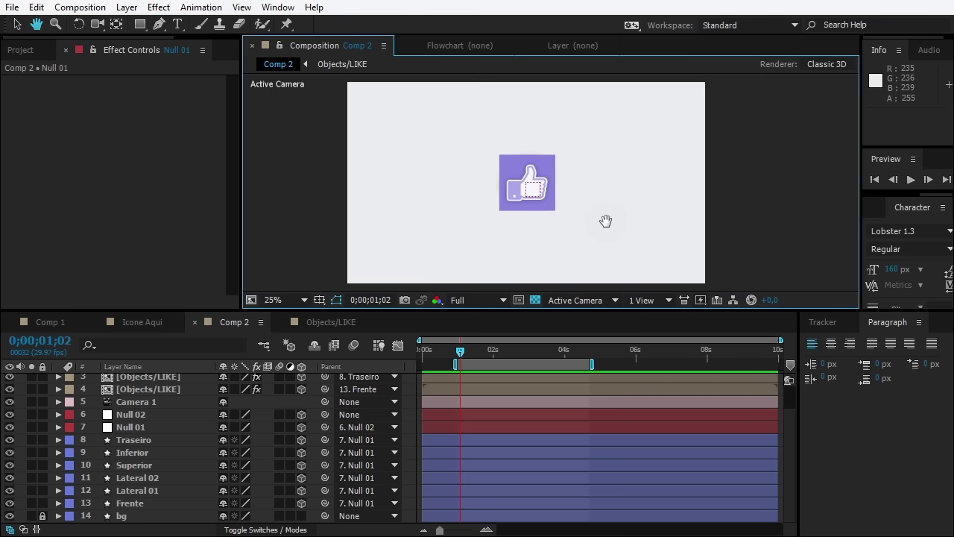
Preview the turn to 20 mil likes!, reveal Null 01's keyframes, and bring up the expression file
key("space")
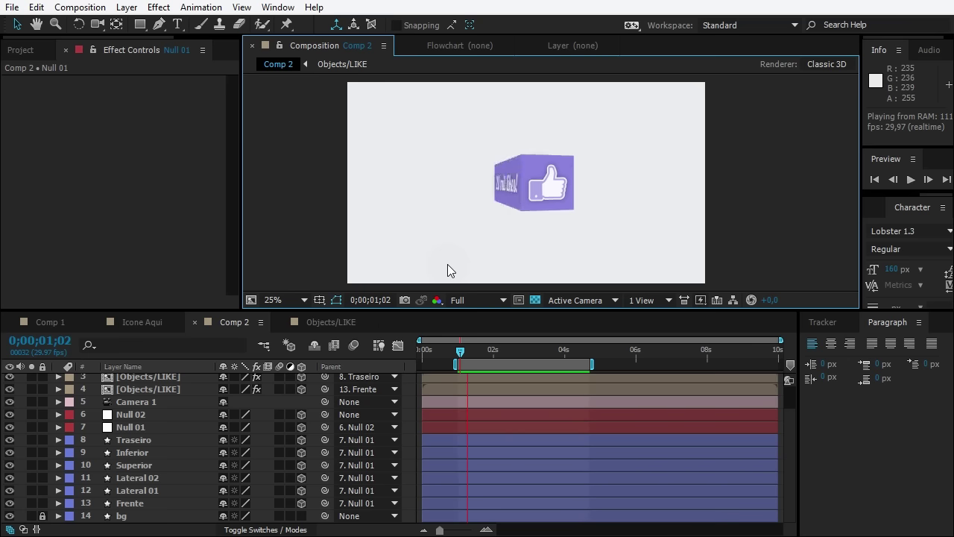
key("space")
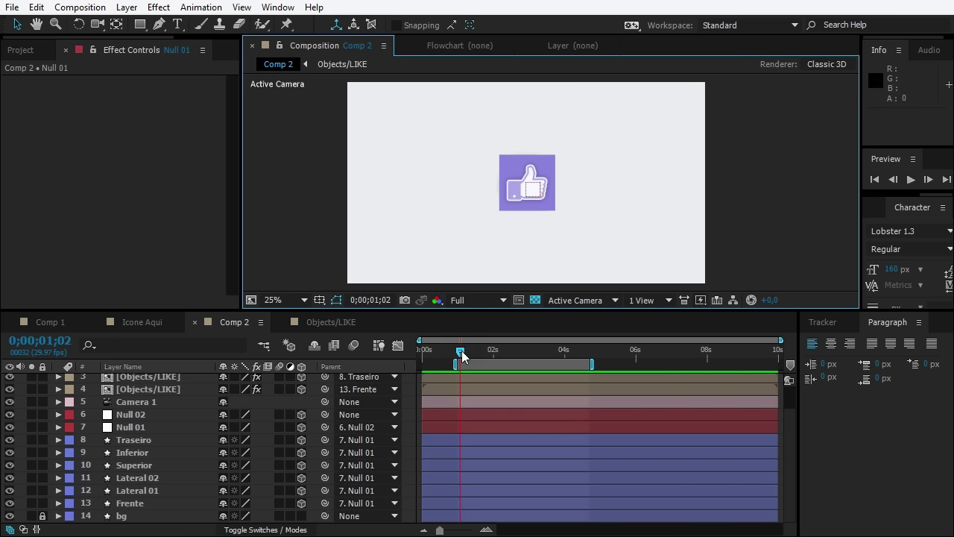
left_click_drag(460, 351, 477, 363)
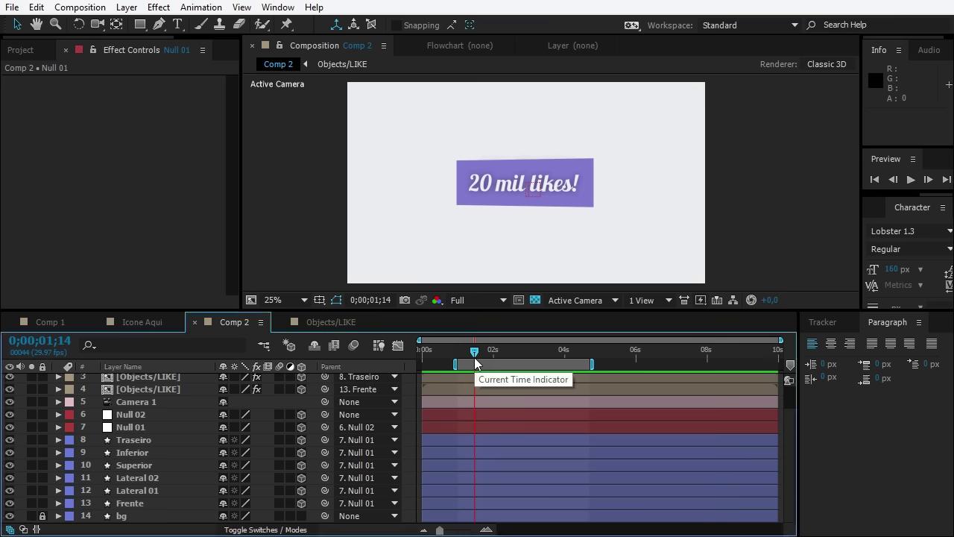
key("space")
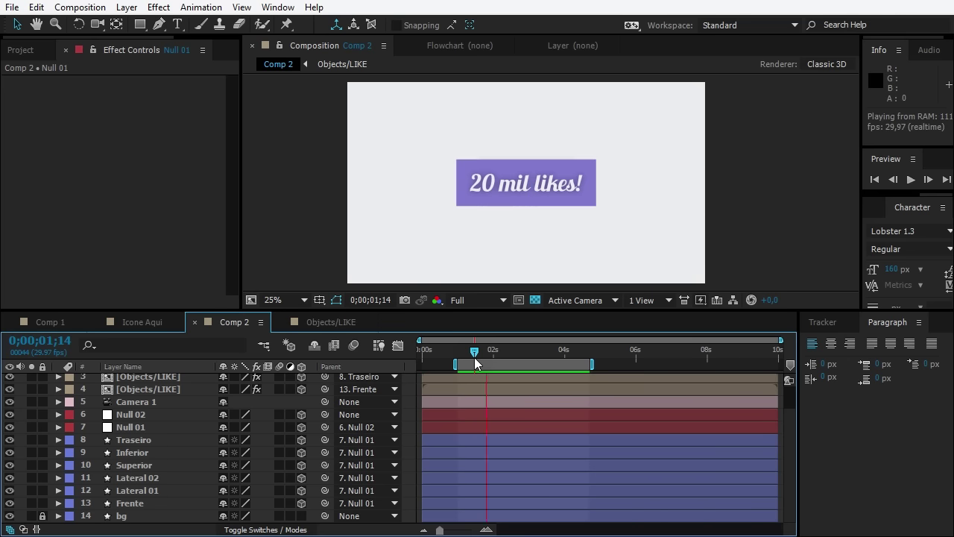
key("space")
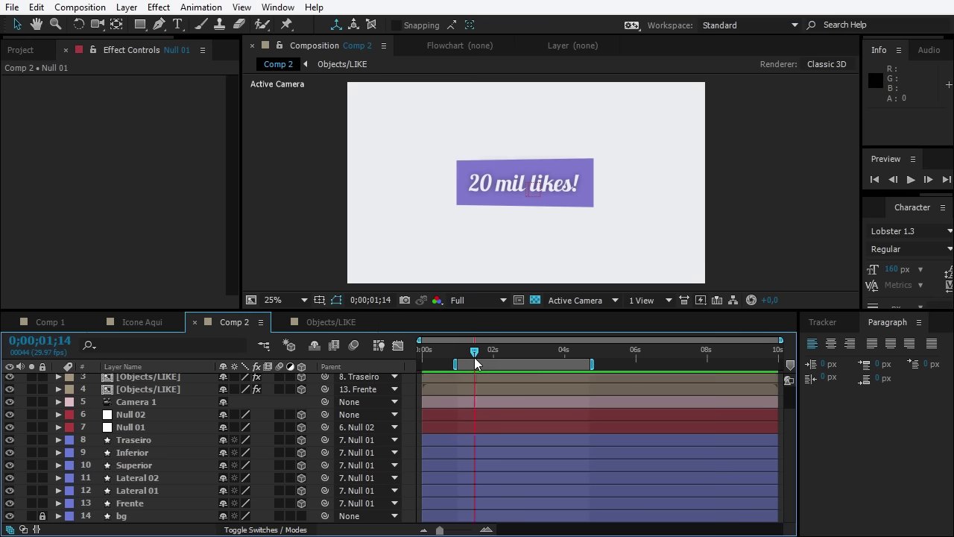
left_click(124, 428)
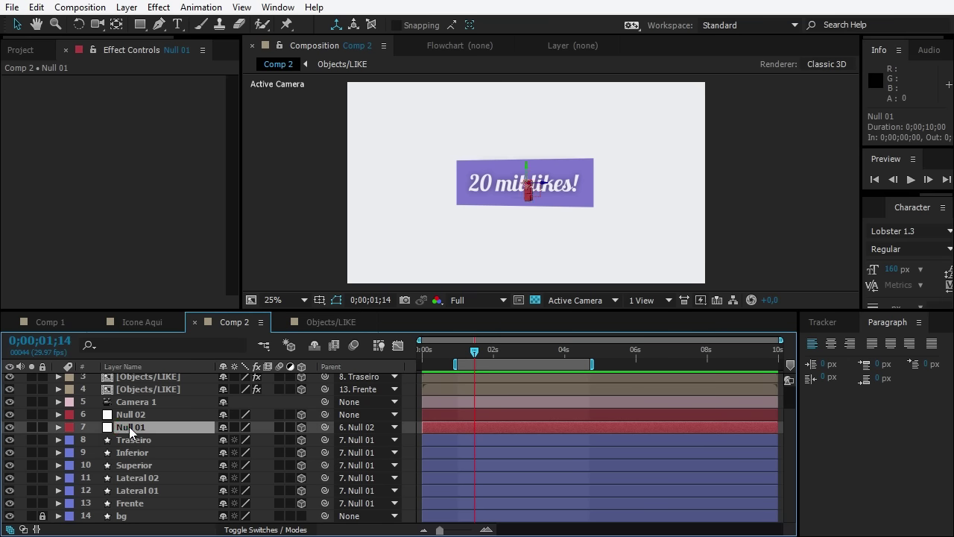
key("u")
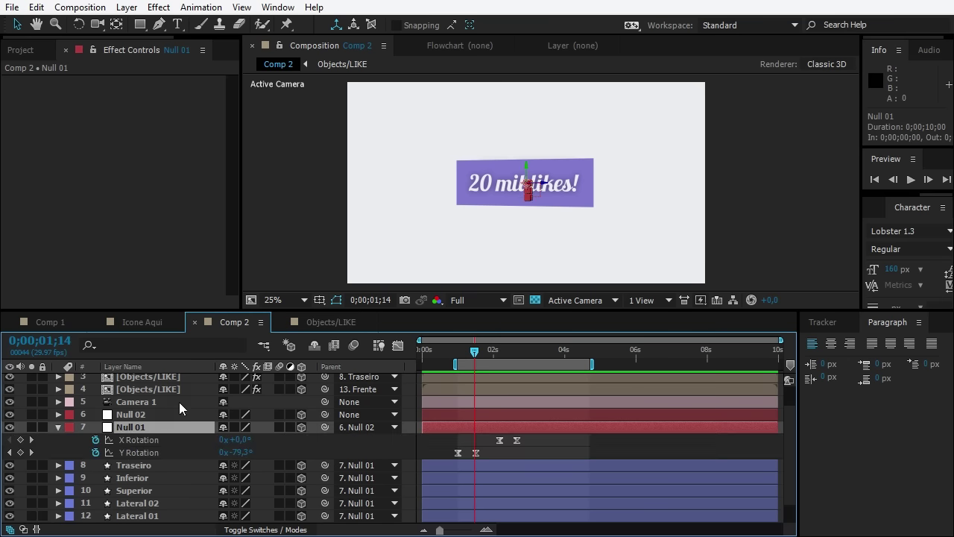
key("alt+Tab")
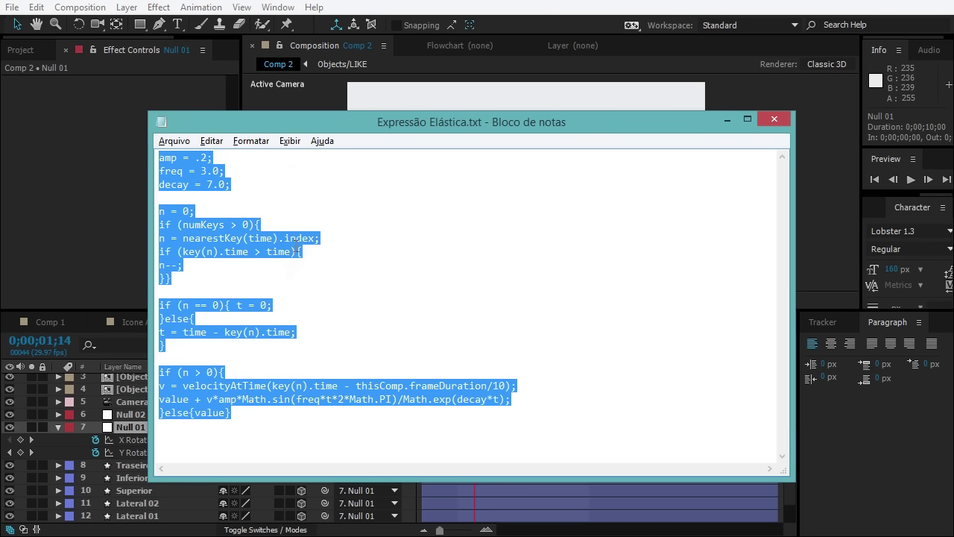
Copy the elastic bounce expression (amp .2, freq 3.0, decay 7.0) from Notepad
right_click(192, 178)
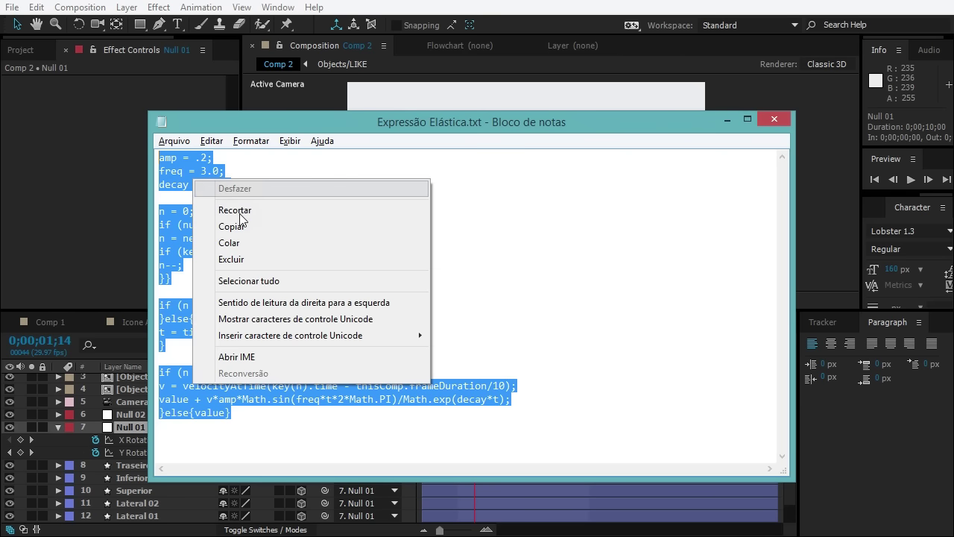
left_click(263, 227)
Paste the elastic expression onto Null 01's Y Rotation and preview the bounce
left_click(444, 6)
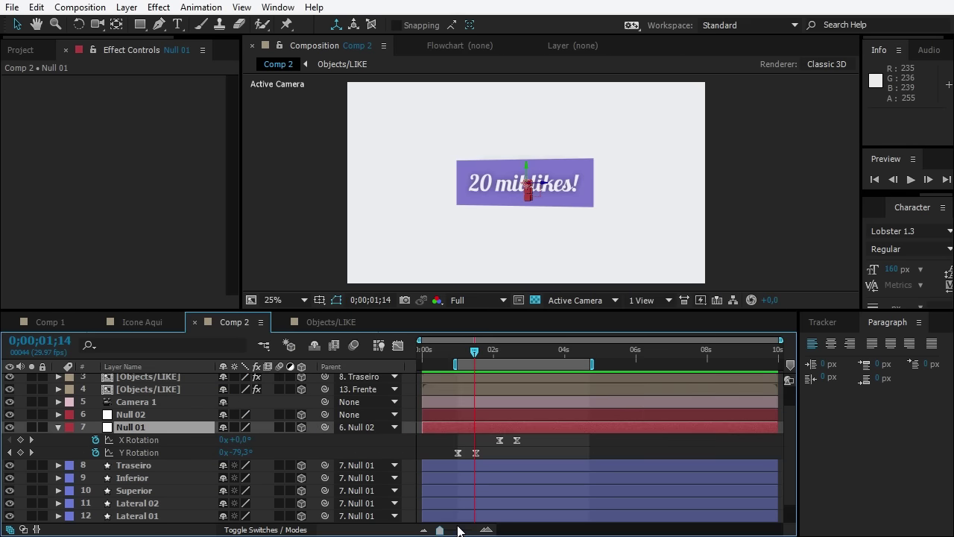
mouse_move(477, 352)
left_mouse_down()
mouse_move(463, 355)
mouse_move(478, 352)
left_mouse_up()
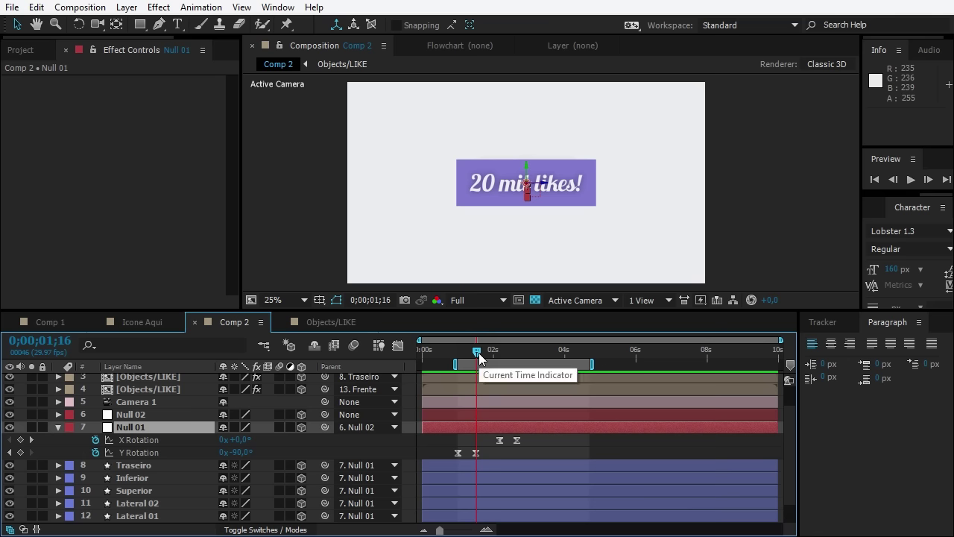
left_click_drag(479, 358, 471, 351)
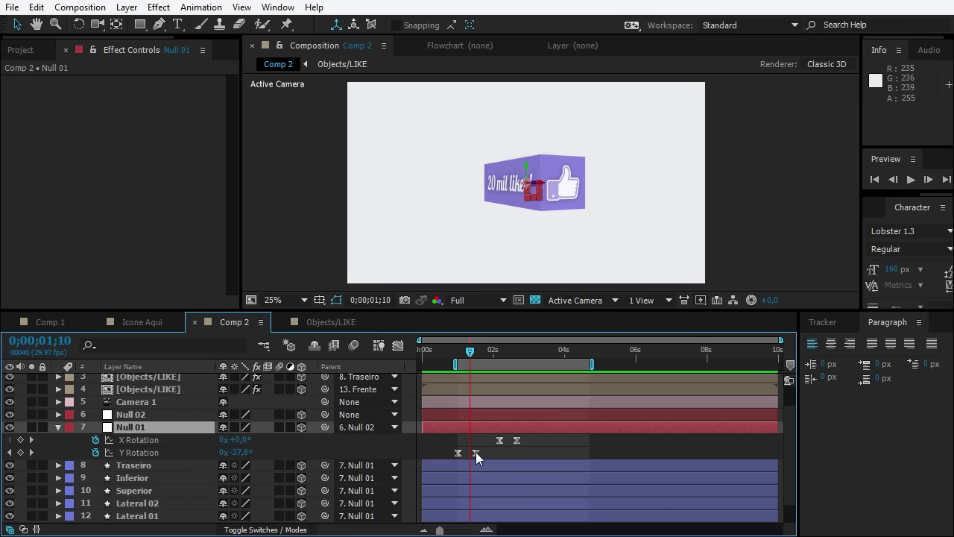
left_click(137, 453)
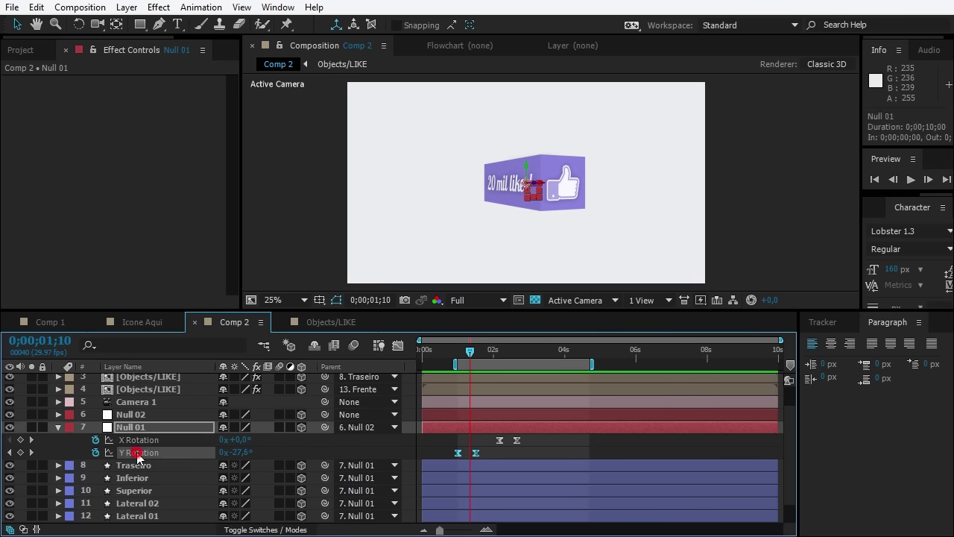
left_click(95, 452, "alt")
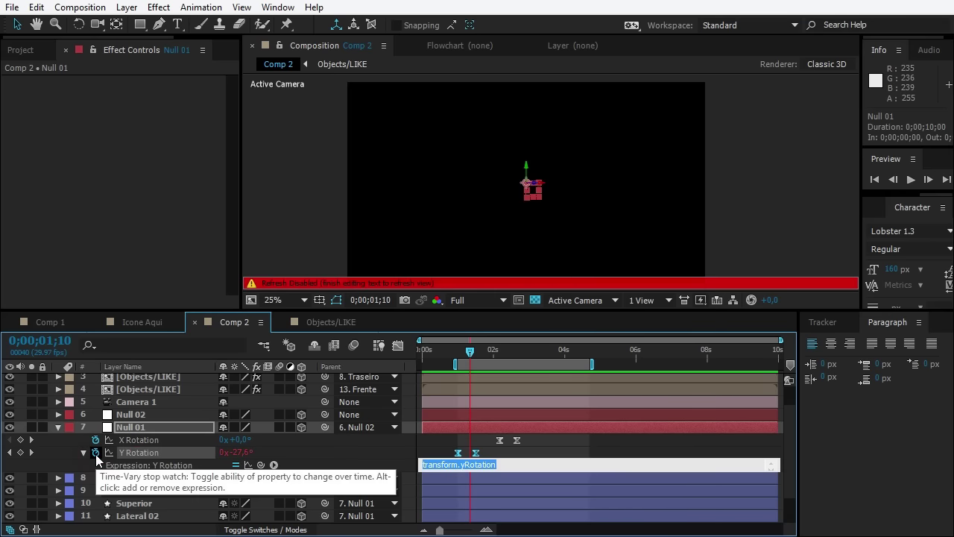
key("ctrl+v")
key("KP_Enter")
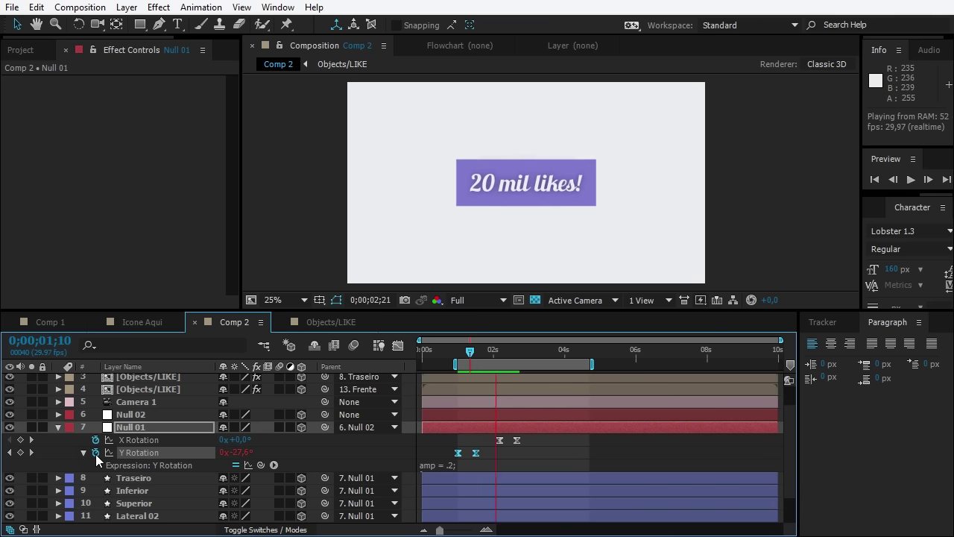
key("space")
Apply the same elastic expression to Null 01's X Rotation
left_click(128, 440)
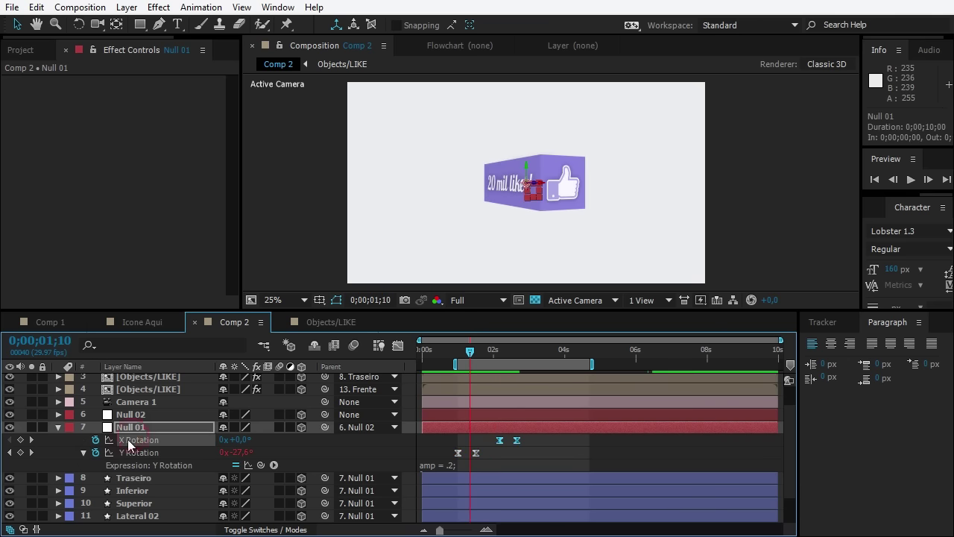
left_click(95, 444, "alt")
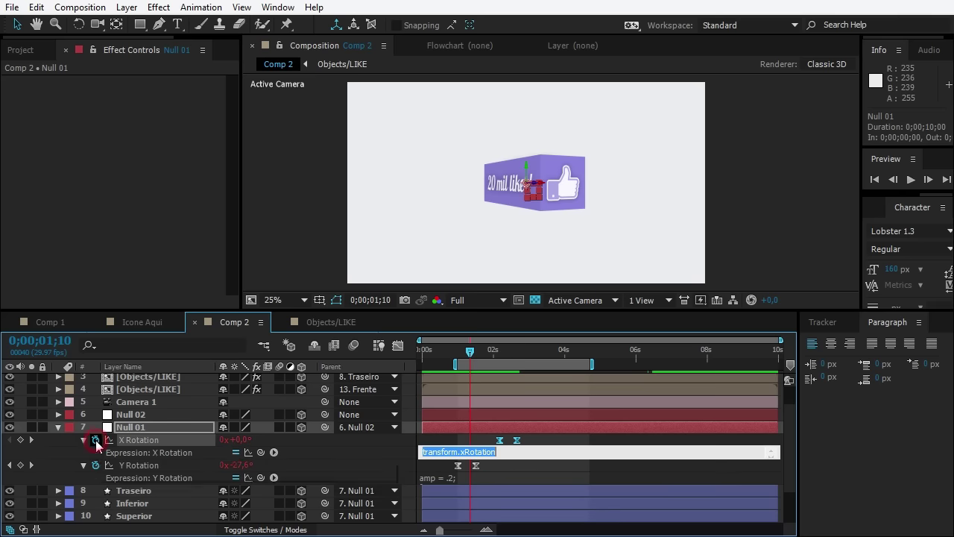
key("ctrl+v")
key("KP_Enter")
key("space")
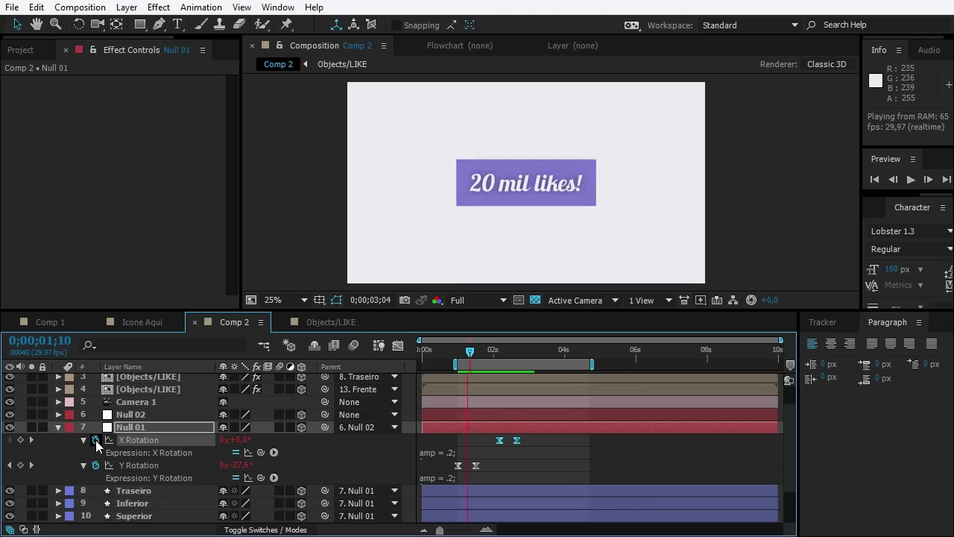
Apply the elastic expression to Null 02's Y Rotation, preview everything, and collapse all properties
left_click(132, 415)
key("u")
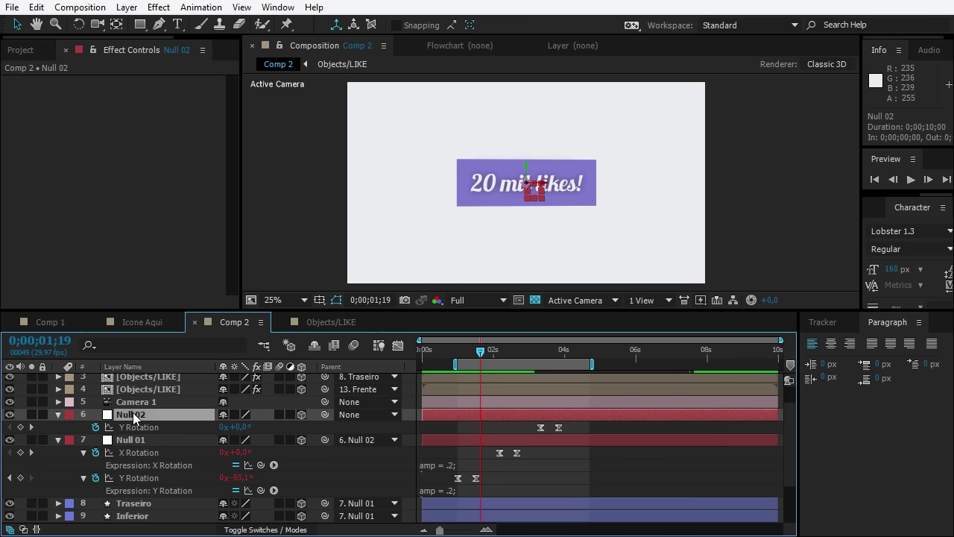
left_click(95, 427, "alt")
key("ctrl+v")
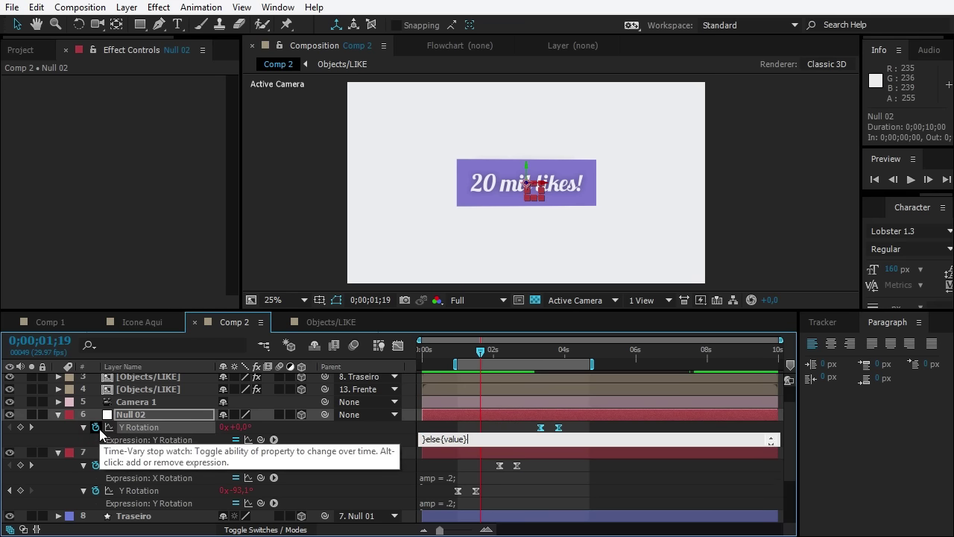
key("KP_Enter")
key("space")
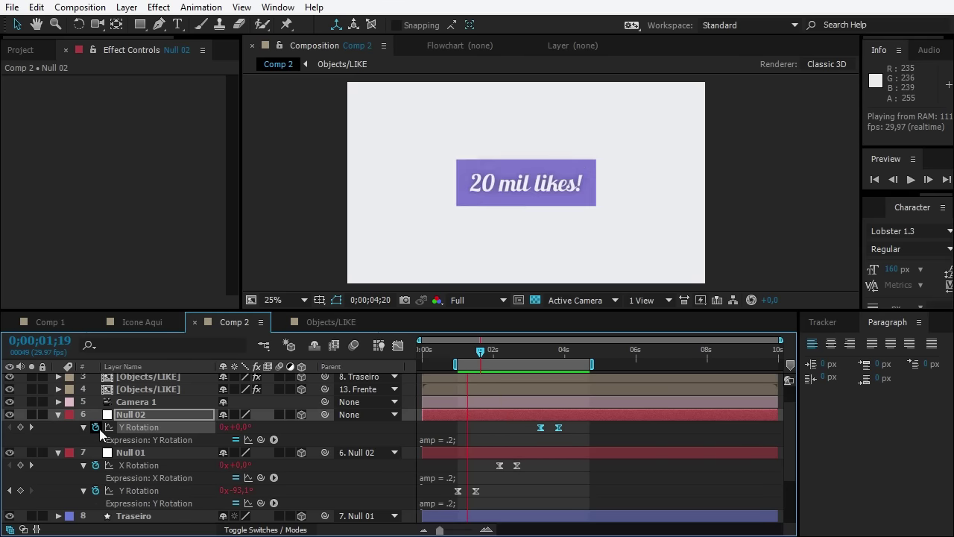
key("space")
key("ctrl+a")
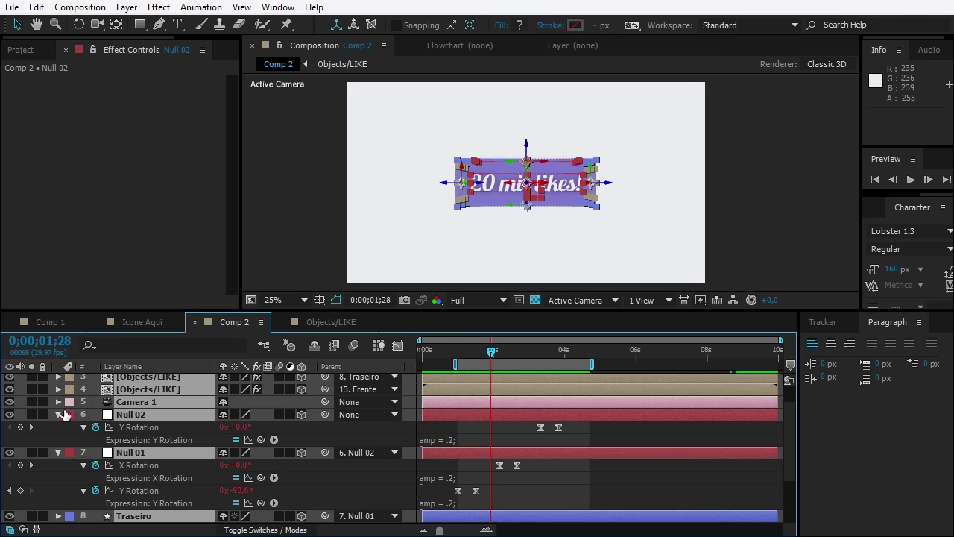
key("ctrl+shift+a")
key("ctrl+a")
left_click(59, 415)
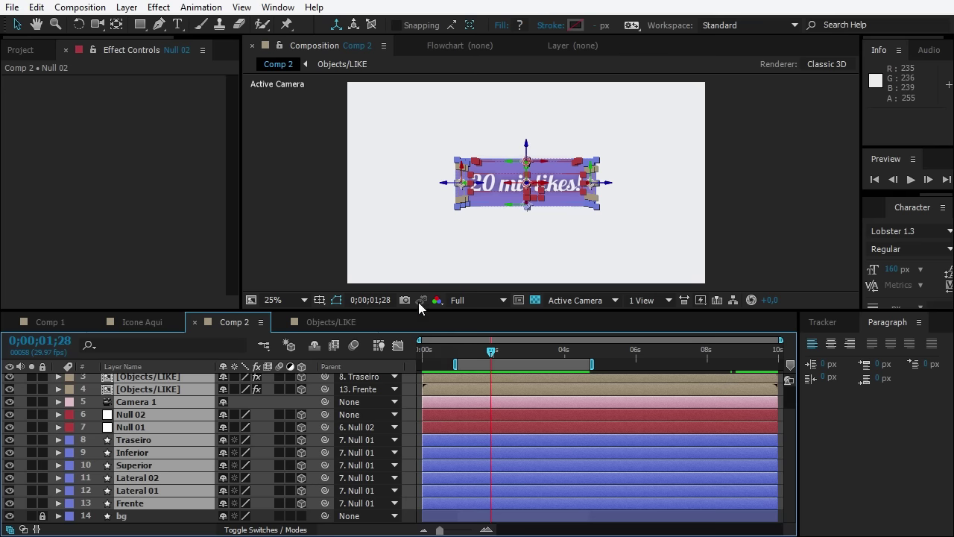
Extend the work area end to about 0;00;05;13, where the thumbs-up face shows
left_click(299, 267)
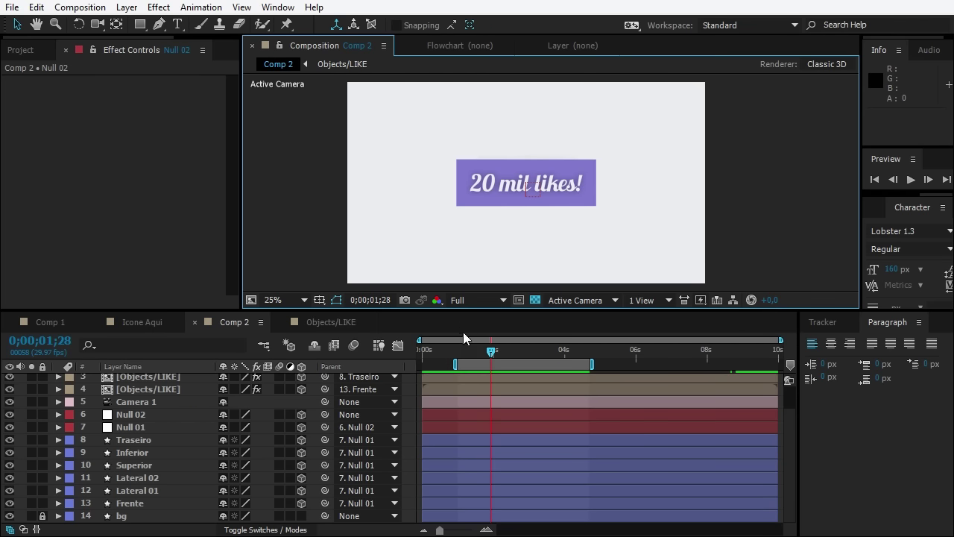
mouse_move(493, 359)
left_mouse_down()
mouse_move(469, 358)
mouse_move(489, 349)
left_mouse_up()
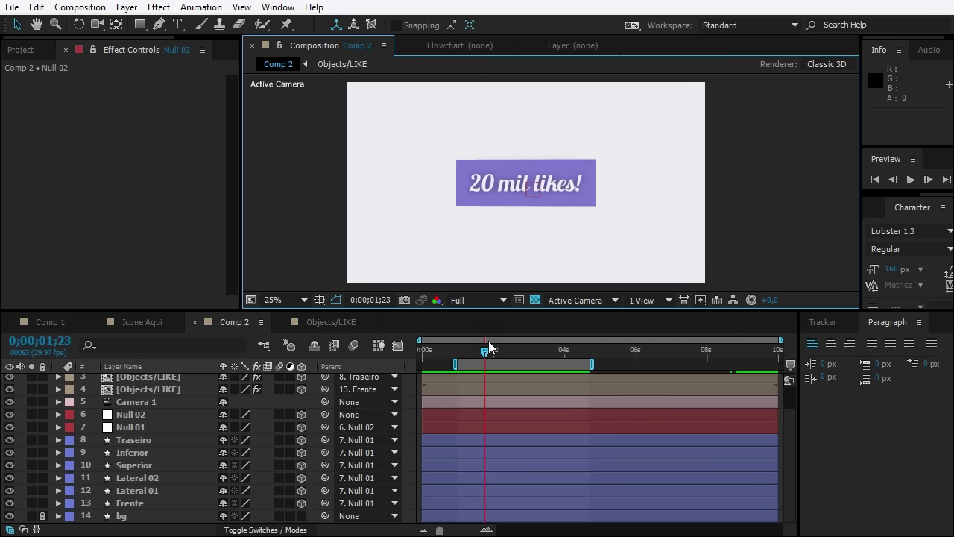
key("period")
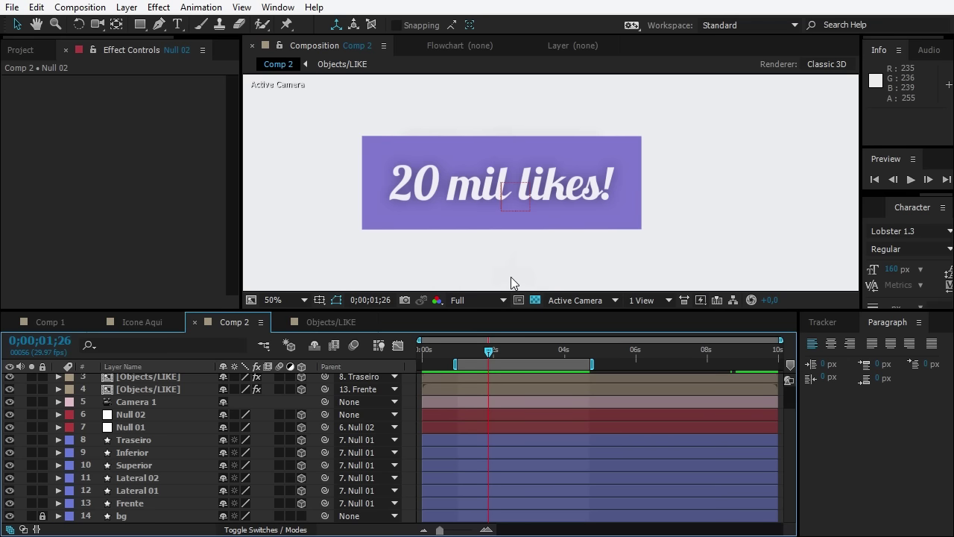
left_click_drag(494, 359, 485, 359)
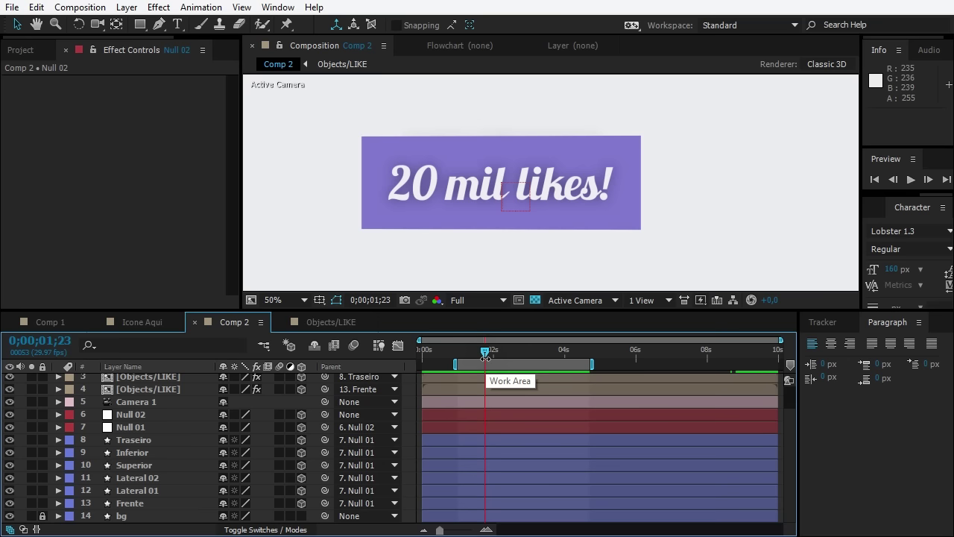
mouse_move(486, 349)
left_mouse_down()
mouse_move(559, 342)
mouse_move(568, 332)
mouse_move(549, 343)
mouse_move(609, 355)
mouse_move(598, 350)
left_mouse_up()
key("n")
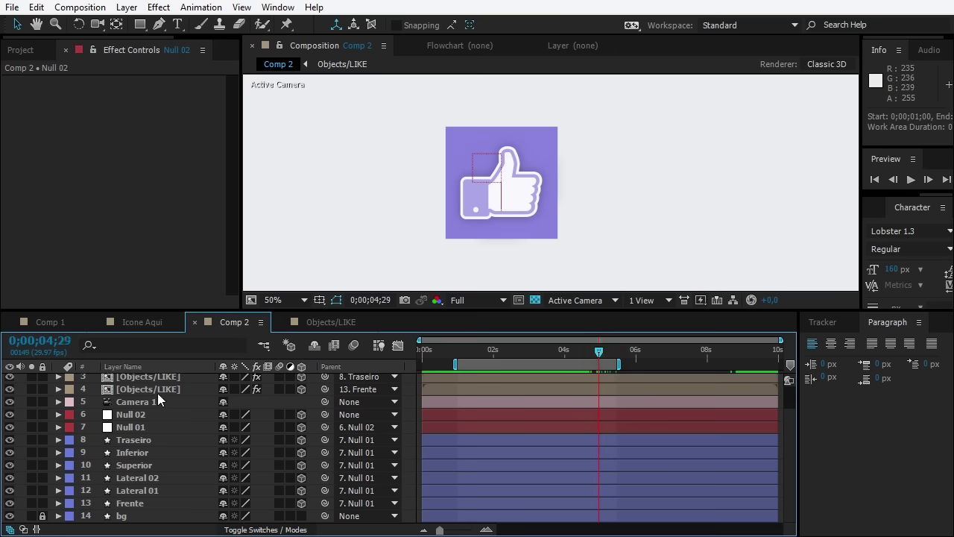
Show the thumbs-up Objects/LIKE layer's Position and Null 02's Y Rotation keyframes
left_click(152, 388)
scroll(153, 388, "up", 2)
left_click(152, 404)
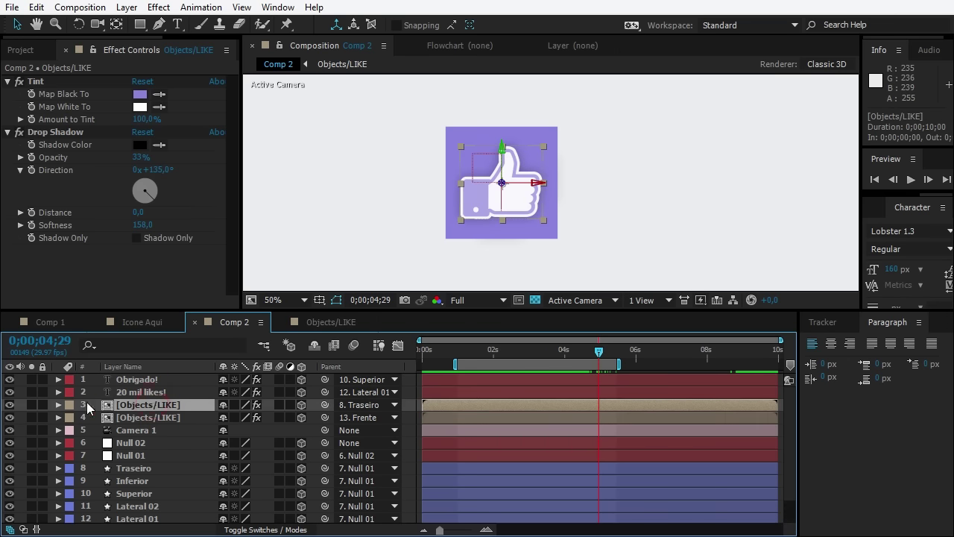
left_click(9, 405)
left_click(9, 405)
key("p")
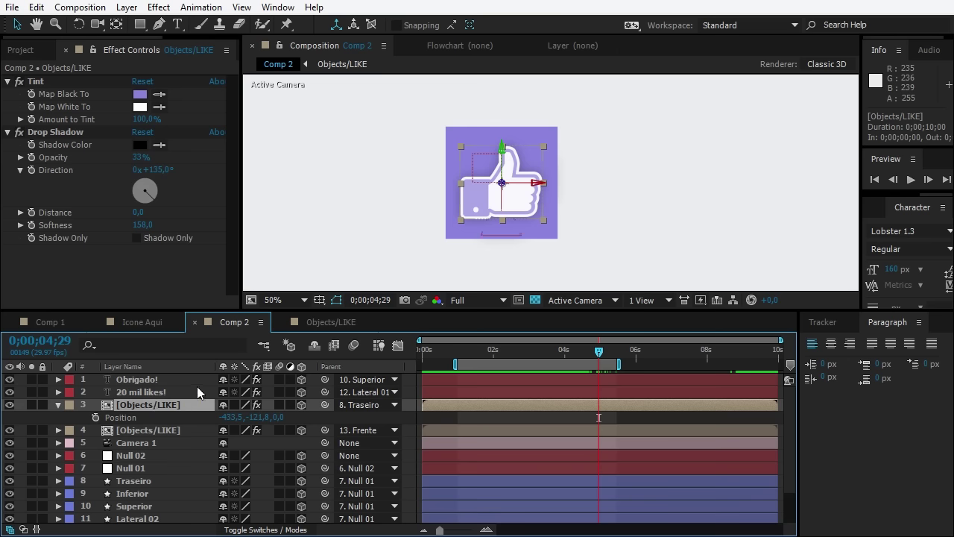
left_click(132, 456)
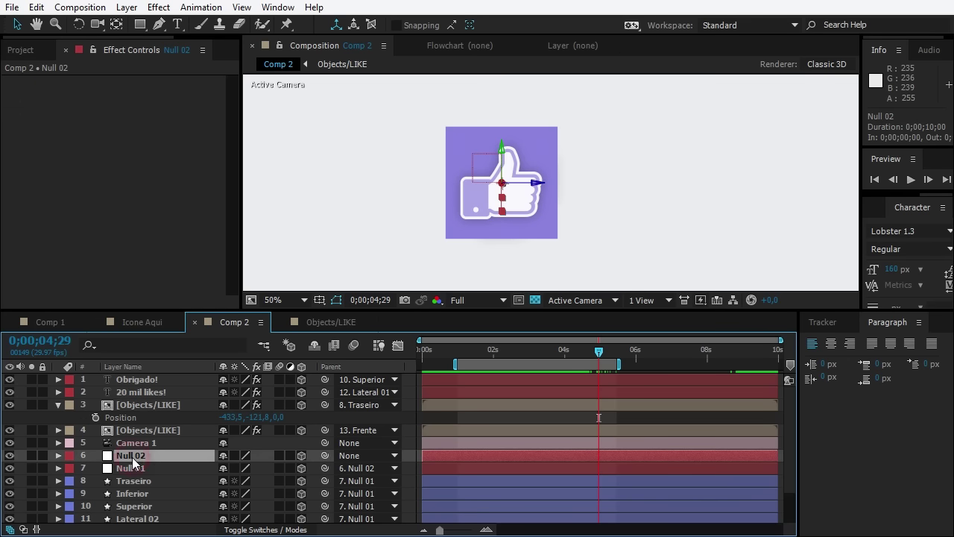
key("u")
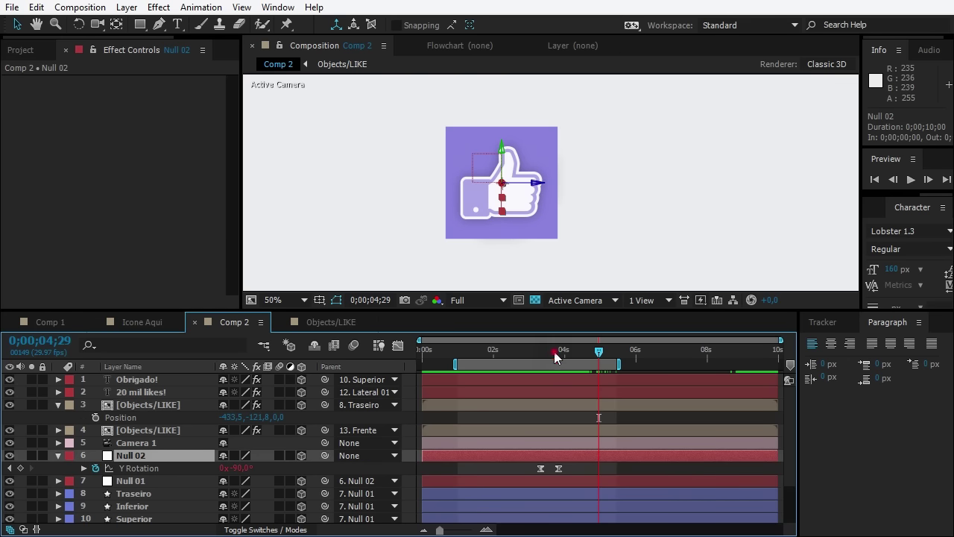
Add an eased Position keyframe to the thumbs-up layer at 3;10
left_click_drag(553, 351, 540, 358)
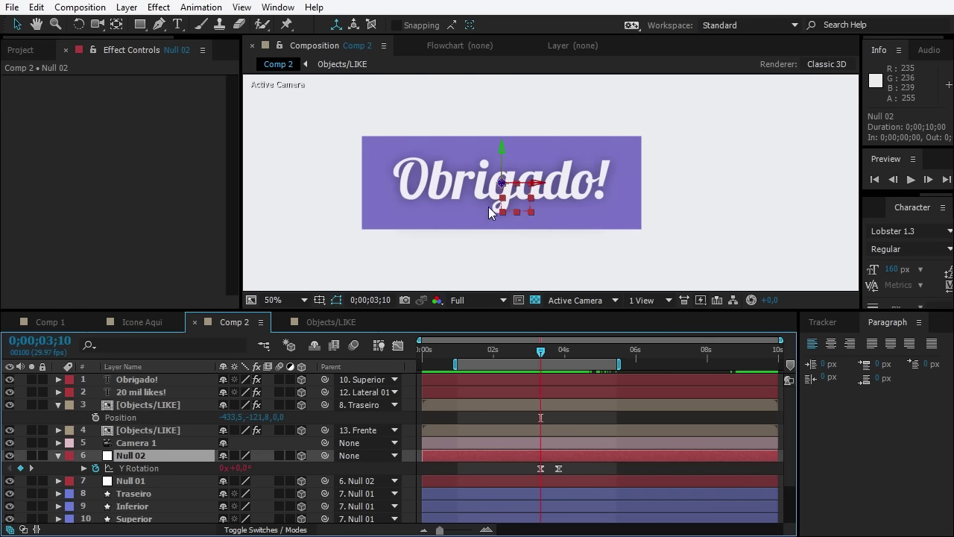
left_click(96, 417)
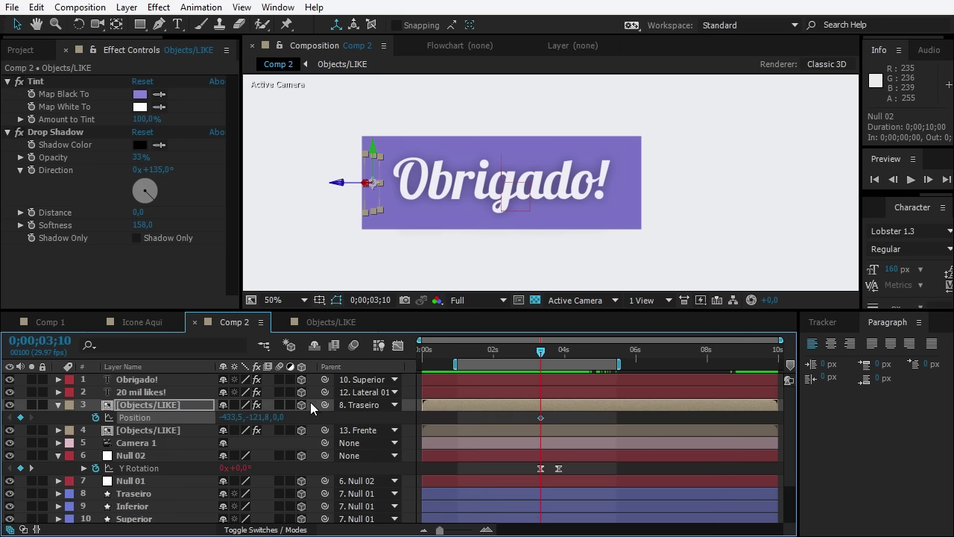
key("F9")
Add a second thumbs-up Position keyframe at 3;25, then scrub back to check the rotation
left_click_drag(545, 356, 559, 356)
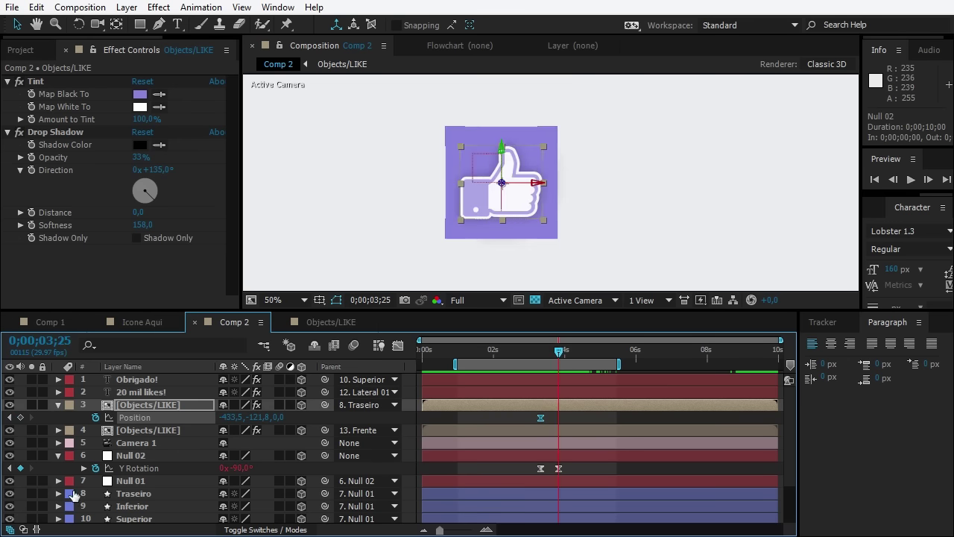
left_click(130, 456)
left_click(140, 404)
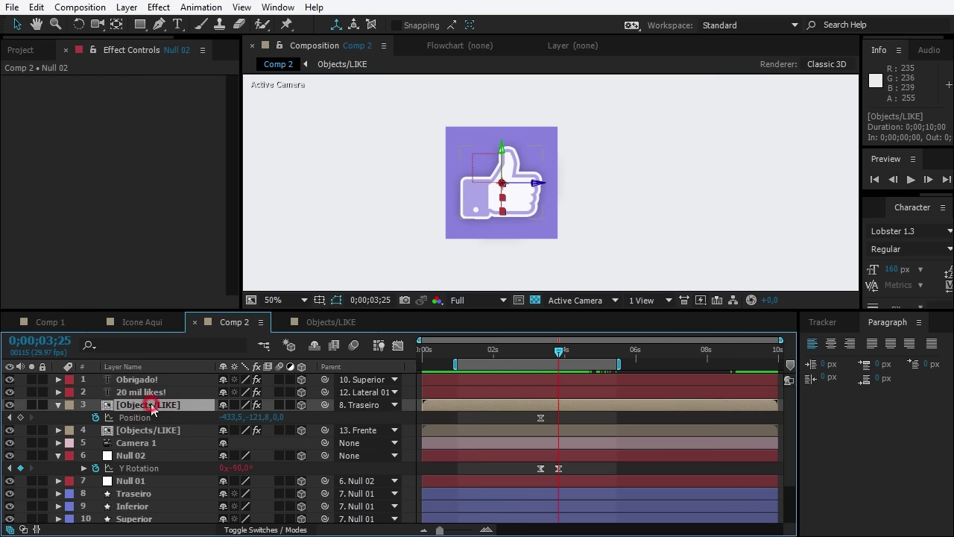
left_click(21, 417)
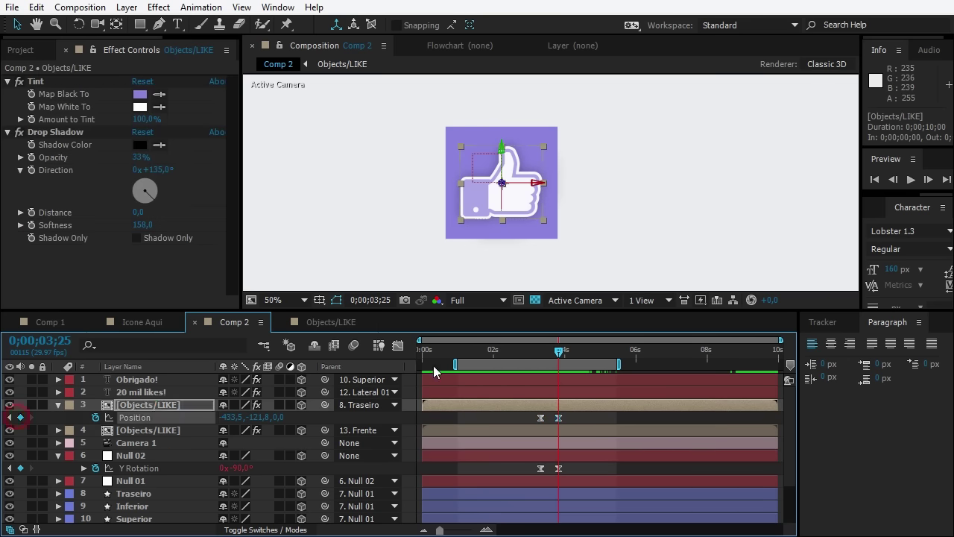
left_click_drag(554, 359, 561, 367)
mouse_move(560, 351)
left_mouse_down()
mouse_move(546, 357)
mouse_move(560, 356)
left_mouse_up()
left_click_drag(565, 357, 540, 357)
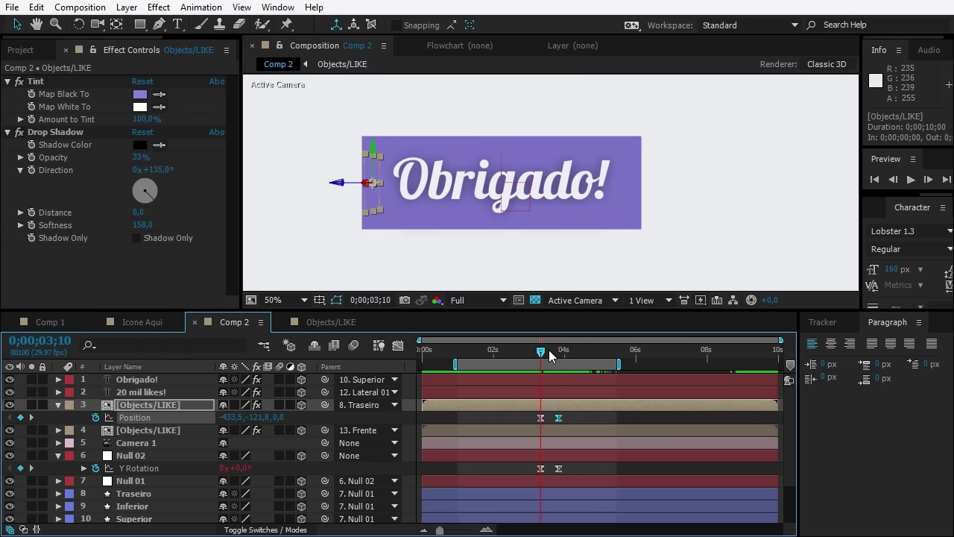
left_click(562, 299)
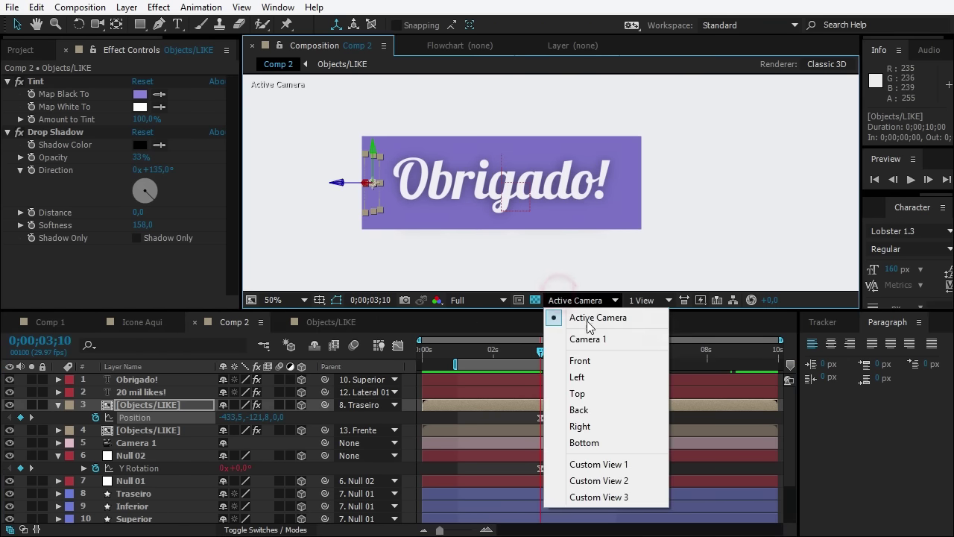
In the Left 3D view, set the thumbs-up Position Y to -95,8 at 3;10
left_click(577, 378)
scroll(555, 205, "up", 2)
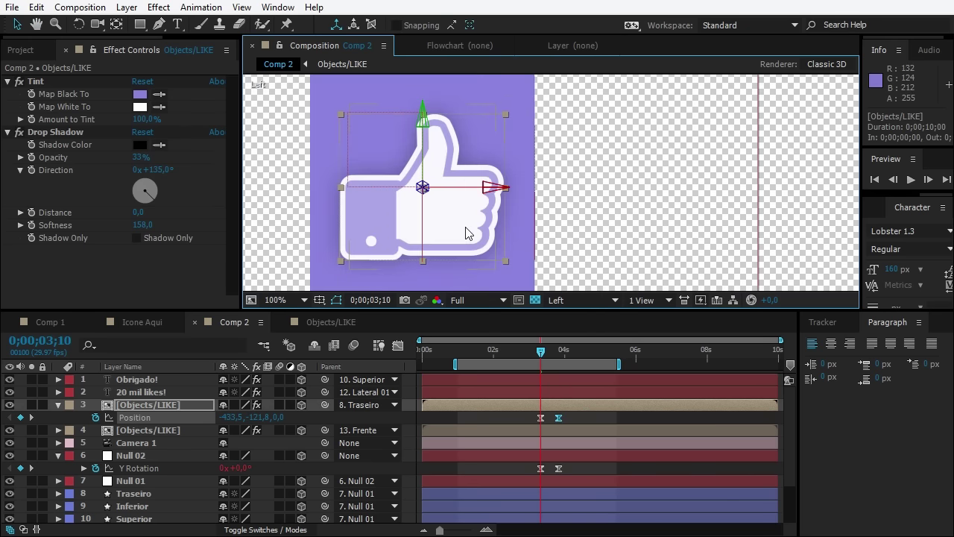
left_click_drag(465, 233, 514, 240)
mouse_move(264, 418)
left_mouse_down()
mouse_move(243, 417)
mouse_move(283, 417)
left_mouse_up()
key("ctrl+z")
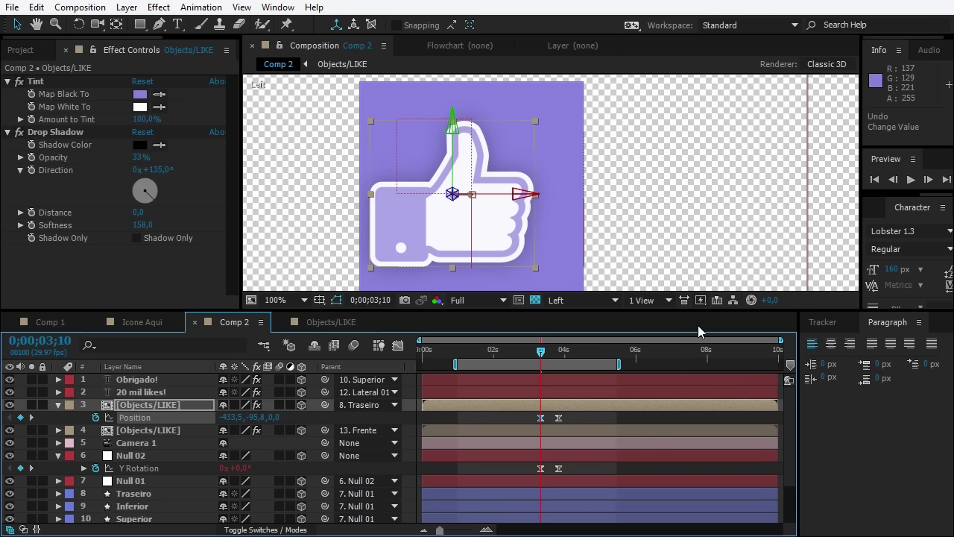
left_click_drag(536, 356, 545, 362)
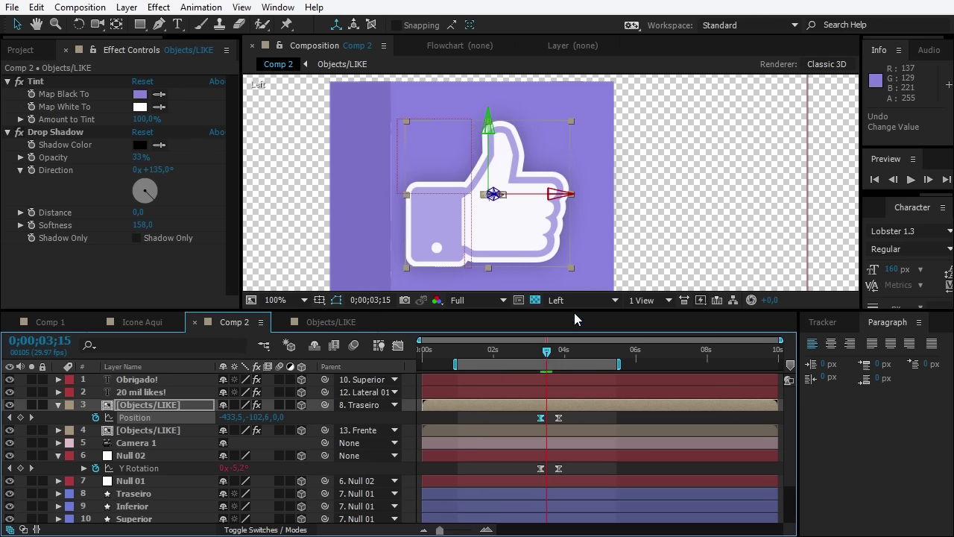
Return to the Active Camera view and fit the composition in the viewer
left_click(605, 300)
left_click(596, 315)
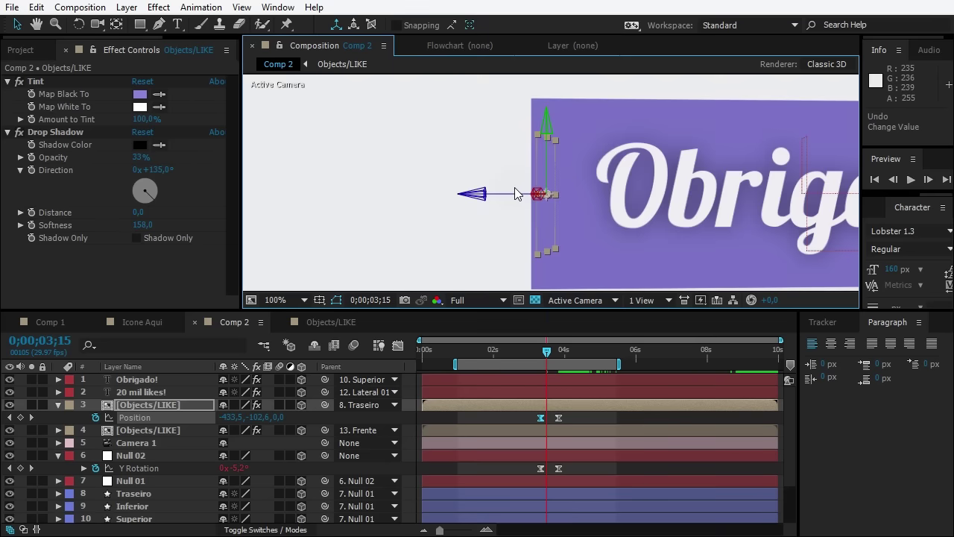
scroll(518, 194, "down", 2)
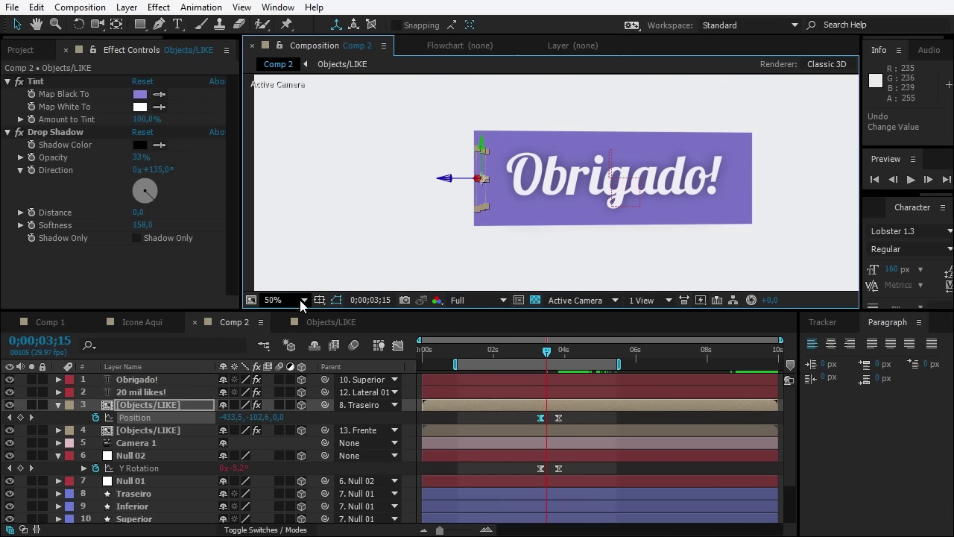
left_click(303, 300)
left_click(321, 45)
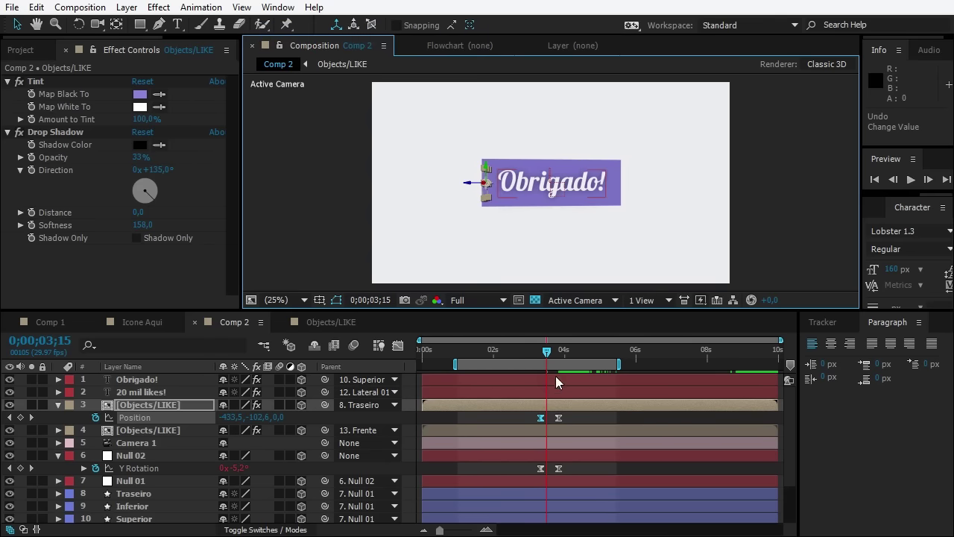
Paste the elastic bounce expression into the thumbs-up layer's Position
left_click_drag(545, 357, 574, 350)
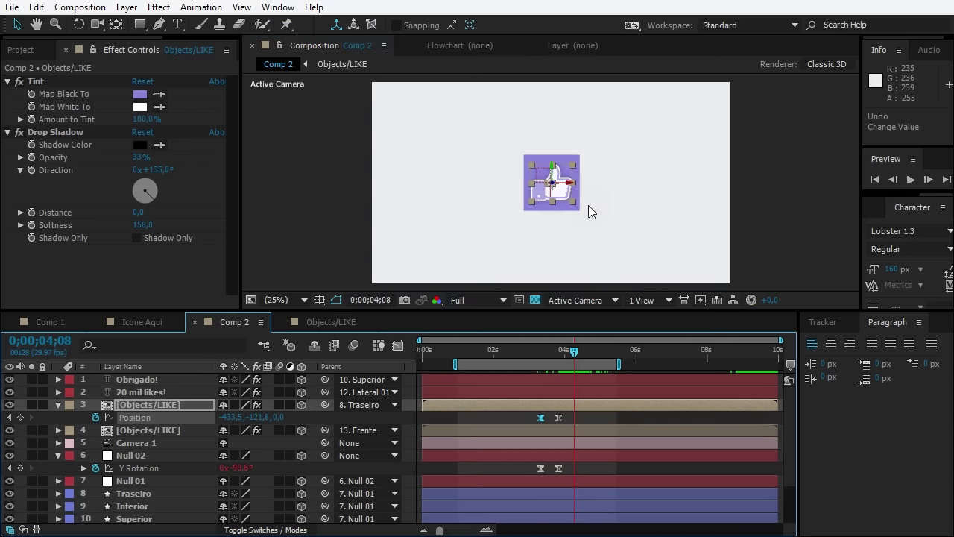
scroll(583, 205, "up", 2)
left_click_drag(588, 205, 583, 207)
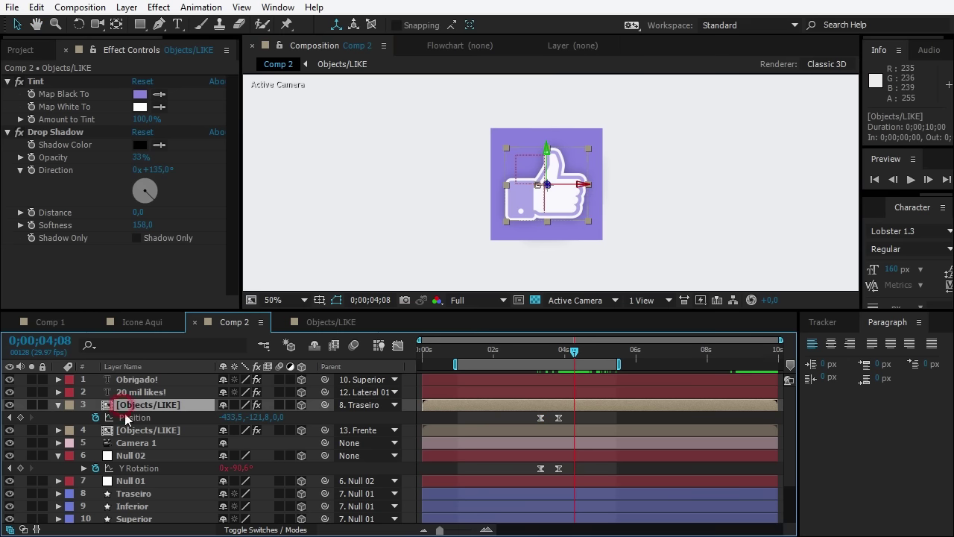
left_click(93, 417, "alt")
key("ctrl+v")
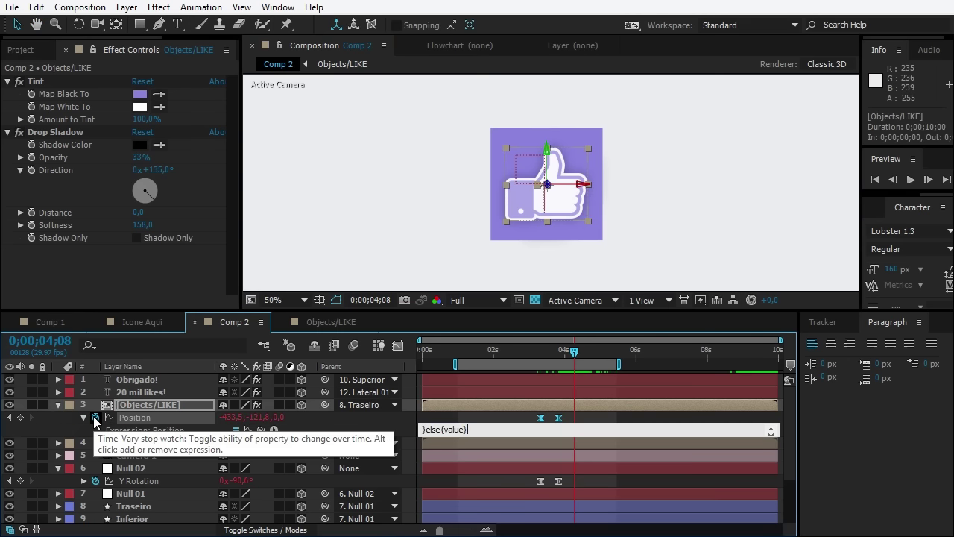
key("KP_Enter")
Preview the animation from a 2;22 work-area start and zoom the timeline at 3;10
key("space")
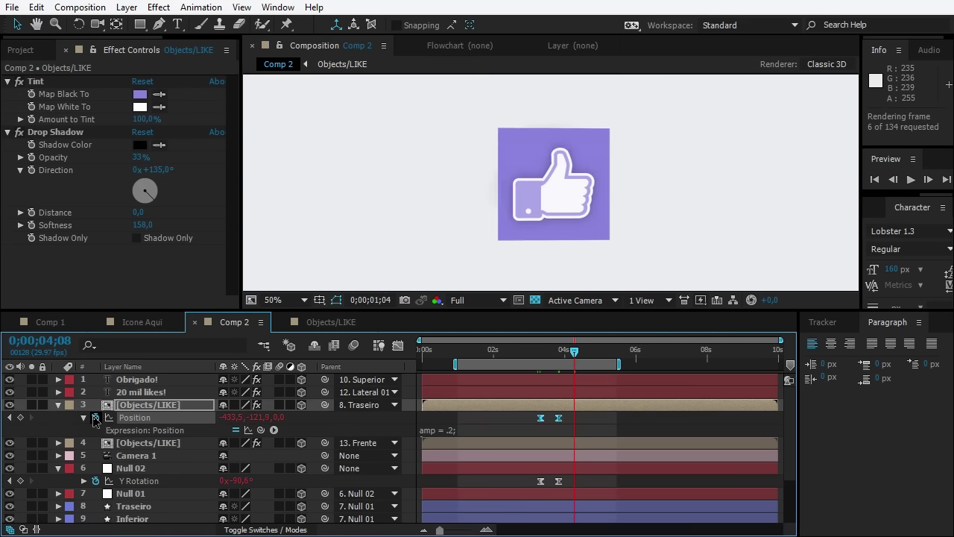
left_click(520, 350)
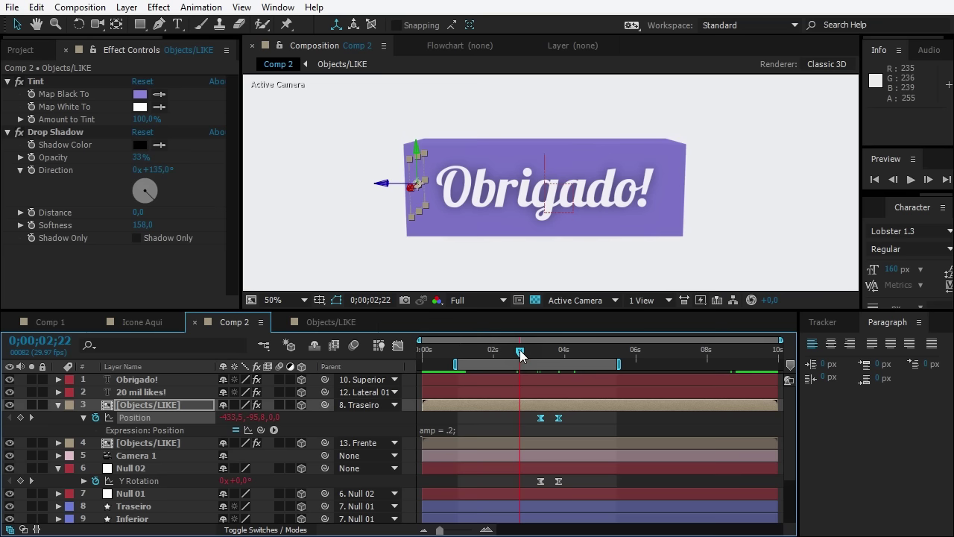
key("b")
key("space")
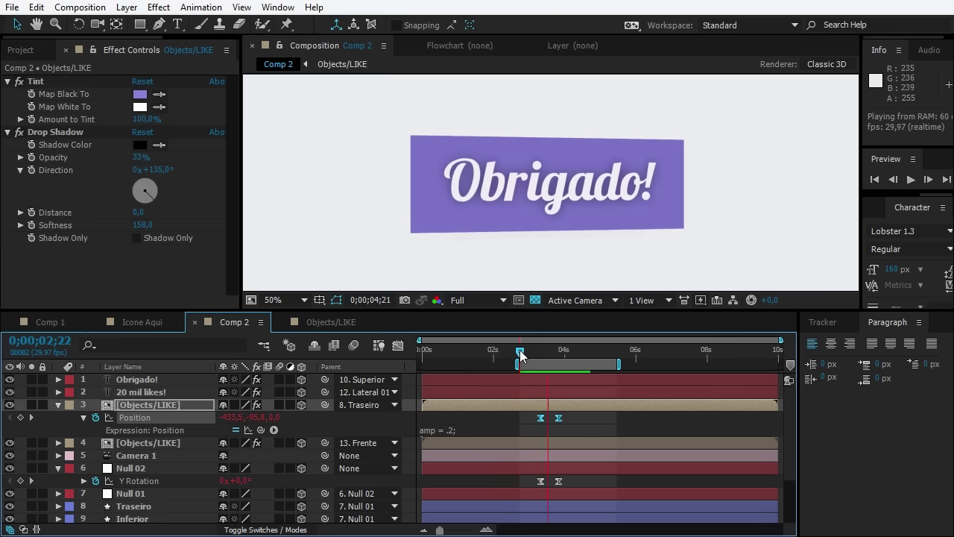
key("space")
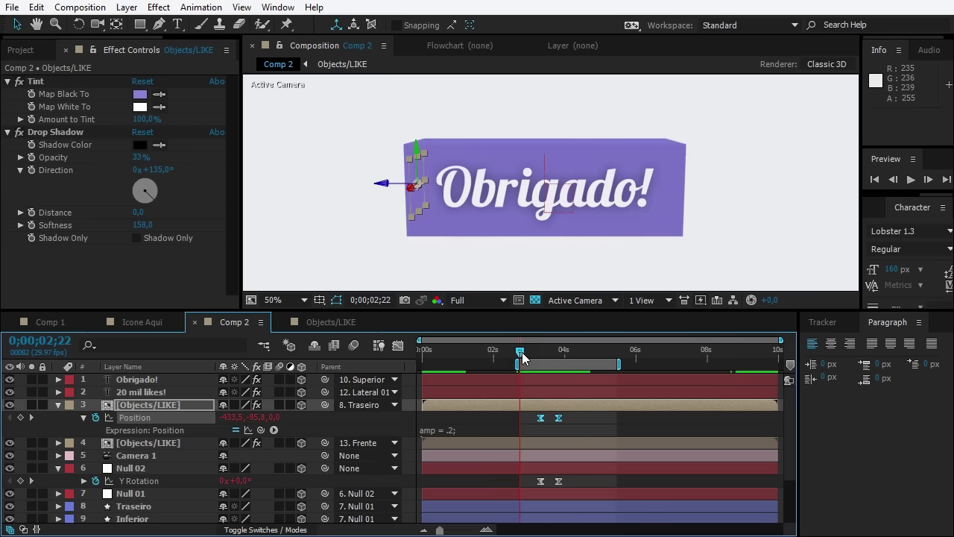
left_click(542, 358)
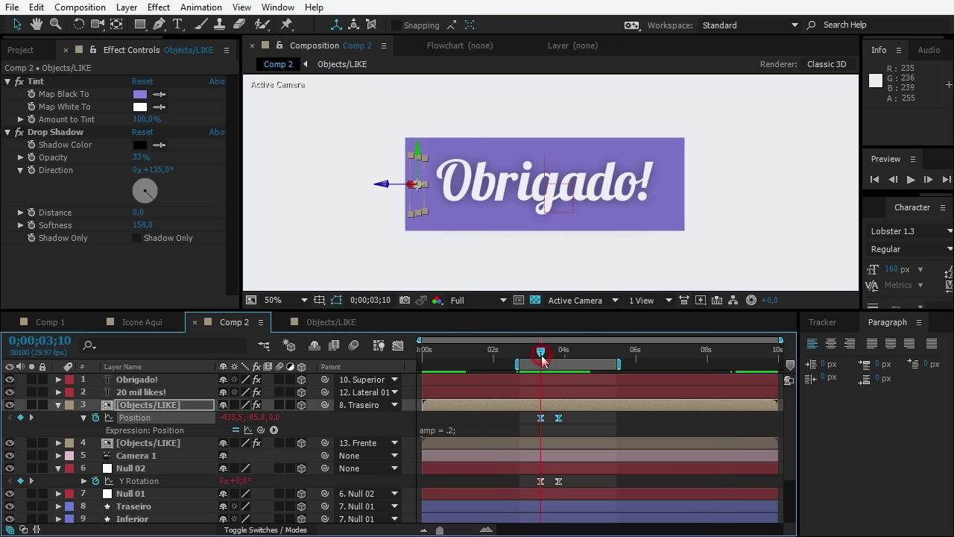
key("equal")
key("equal")
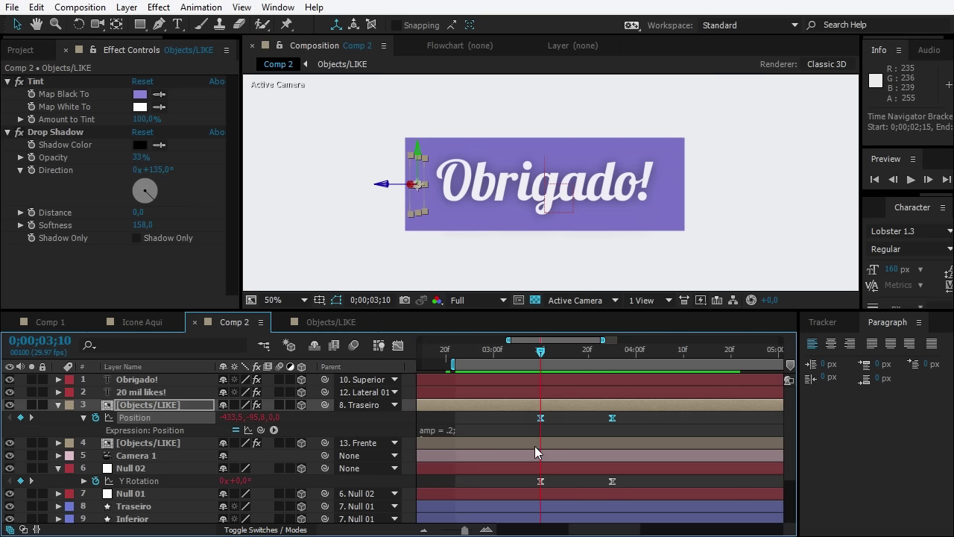
Shift both thumbs-up Position keyframes slightly later and recentre the box in view
left_click(112, 467)
left_click_drag(512, 418, 650, 426)
left_click_drag(541, 418, 550, 421)
key("comma")
key("h")
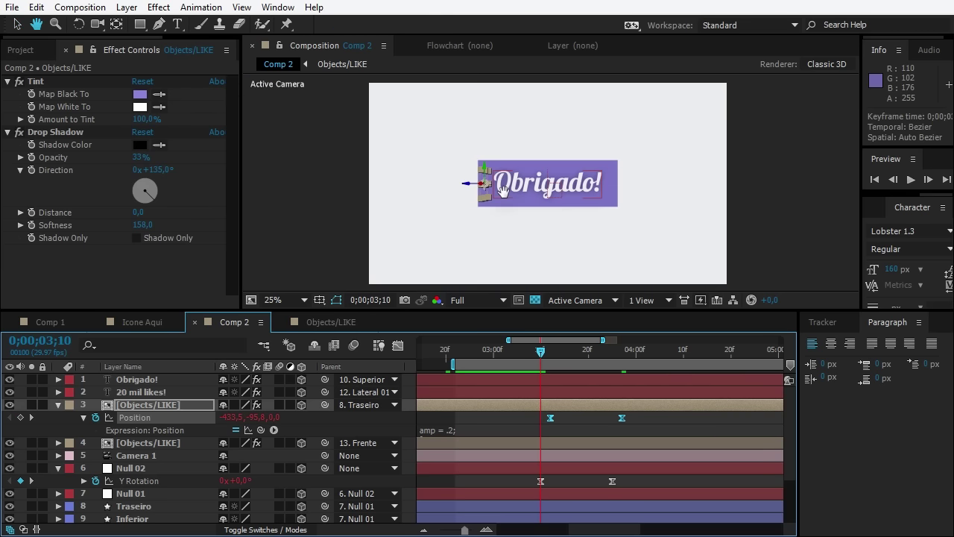
left_click_drag(503, 190, 476, 193)
key("v")
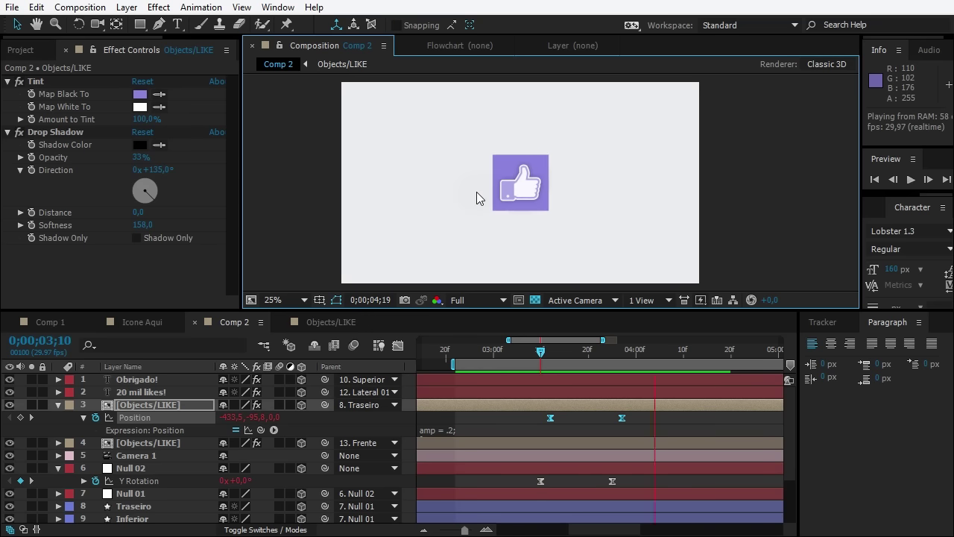
Change the expression's amp from .2 to .5 and preview the stronger bounce
key("space")
left_click_drag(540, 351, 626, 351)
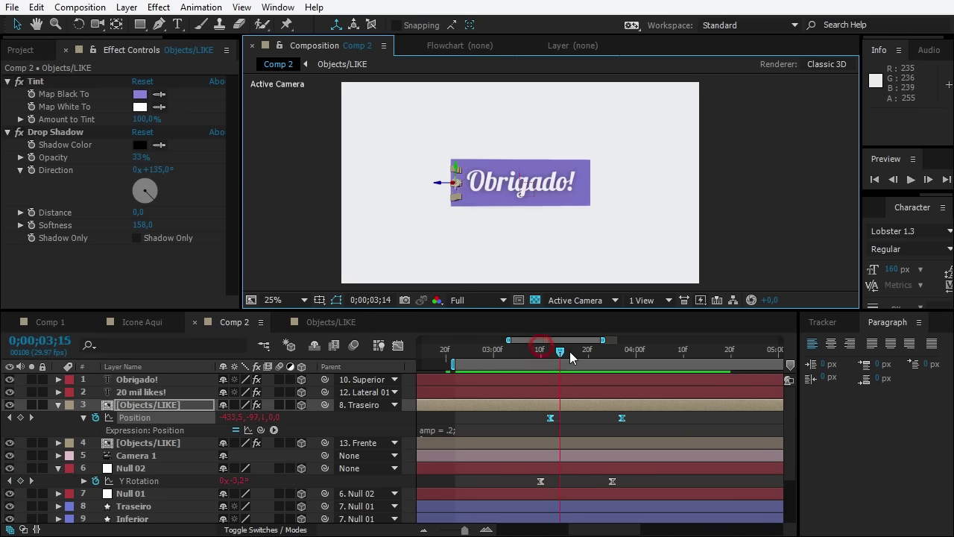
left_click(440, 429)
type("5")
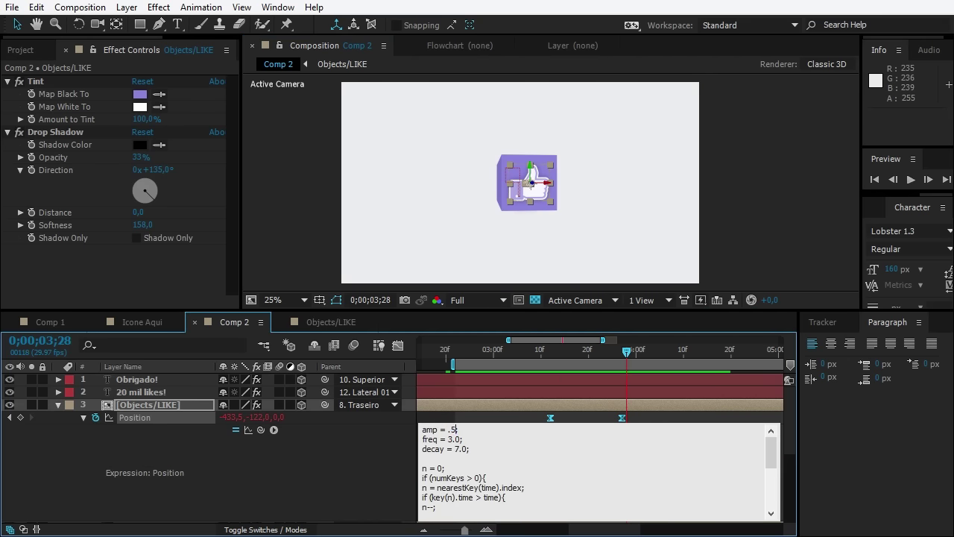
left_click(635, 414)
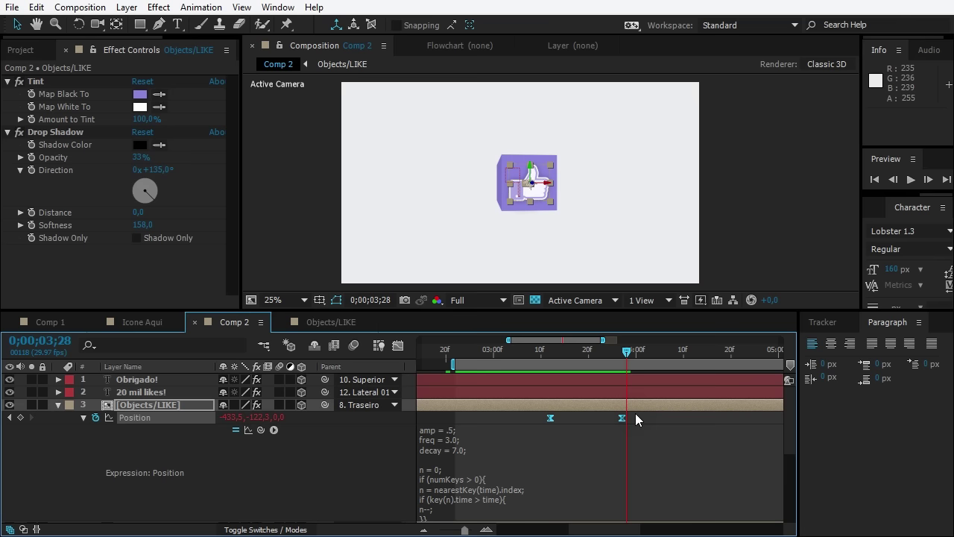
key("space")
mouse_move(530, 345)
left_mouse_down()
mouse_move(632, 373)
mouse_move(602, 385)
left_mouse_up()
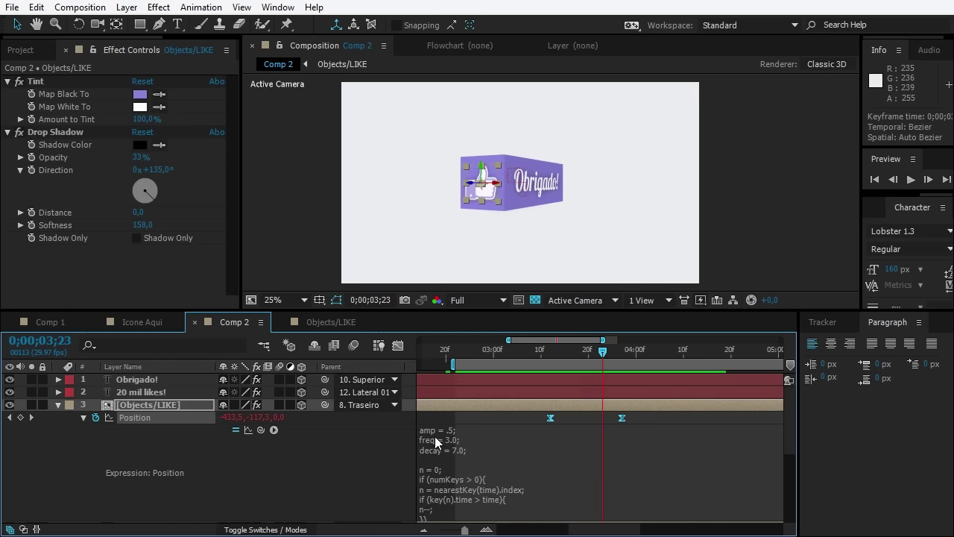
Try amp 1 in the expression, then undo back to .5
left_click(451, 429)
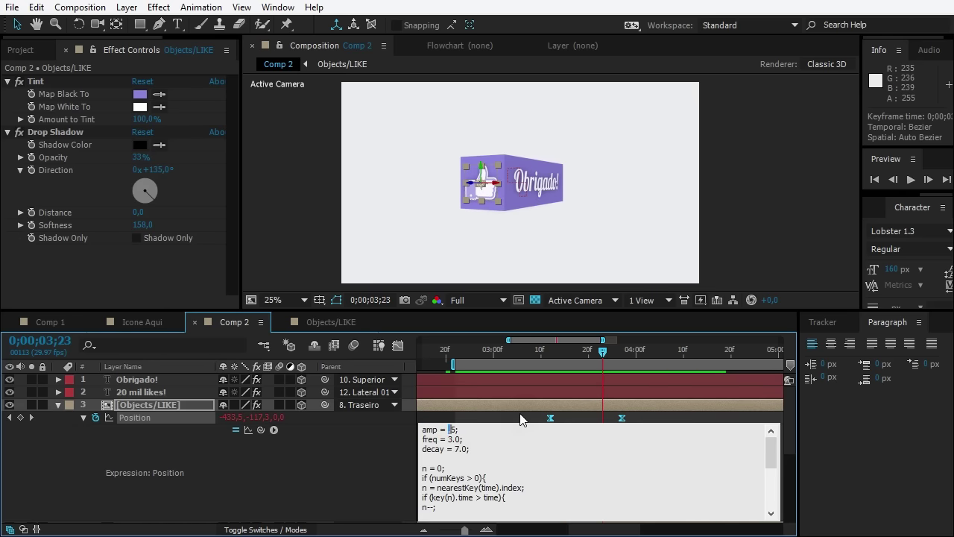
type("1")
left_click(520, 419)
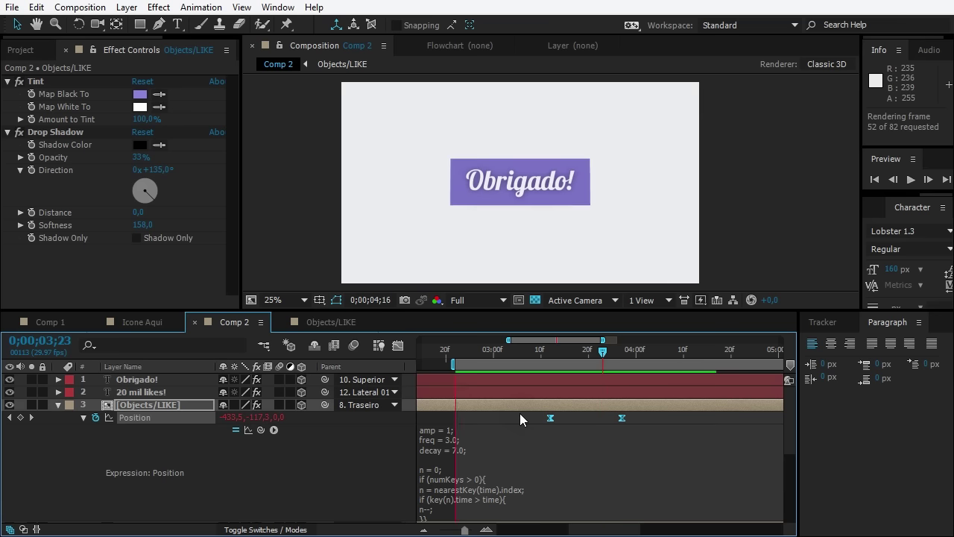
key("ctrl+z")
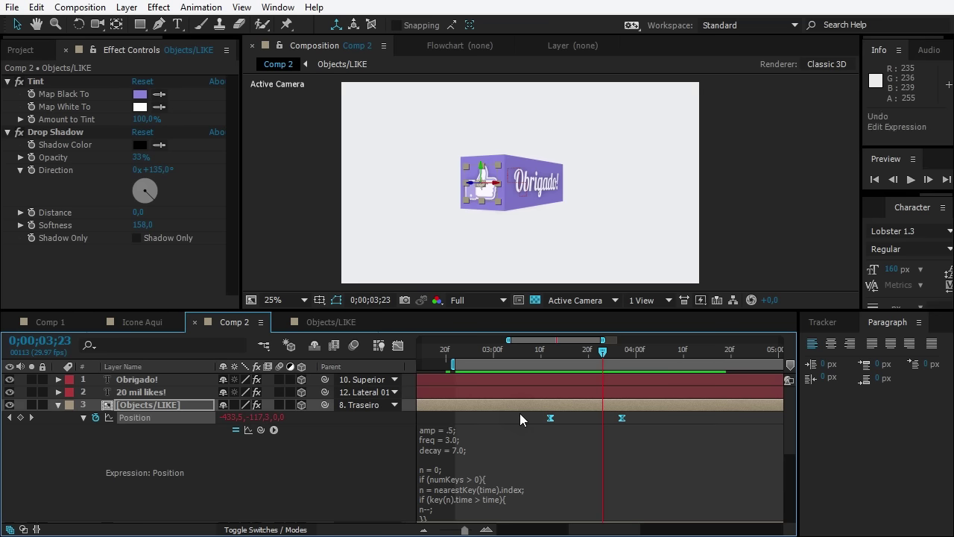
Set Keyframe Velocity on the thumbs-up Position keyframes to 11% incoming, 88% outgoing influence
right_click(622, 418)
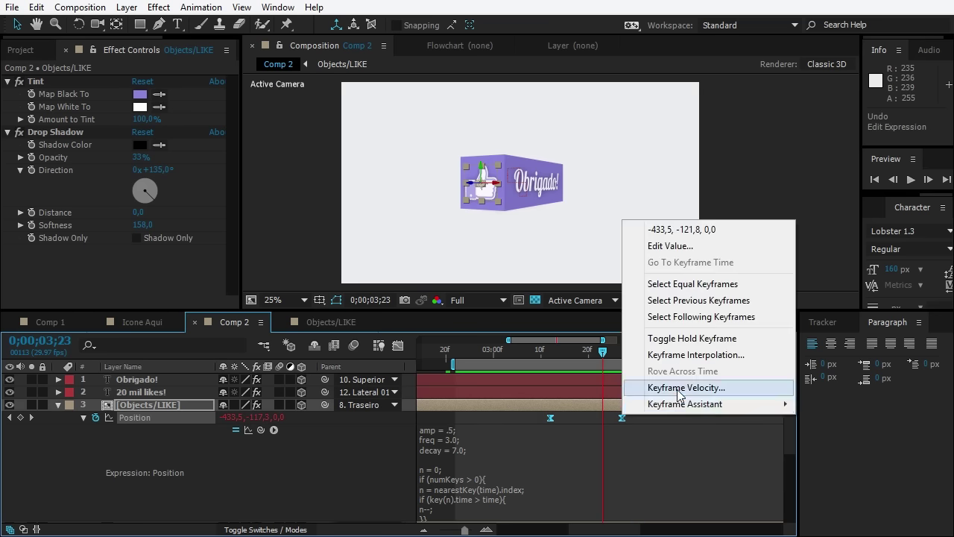
left_click(667, 385)
left_click_drag(396, 167, 387, 267)
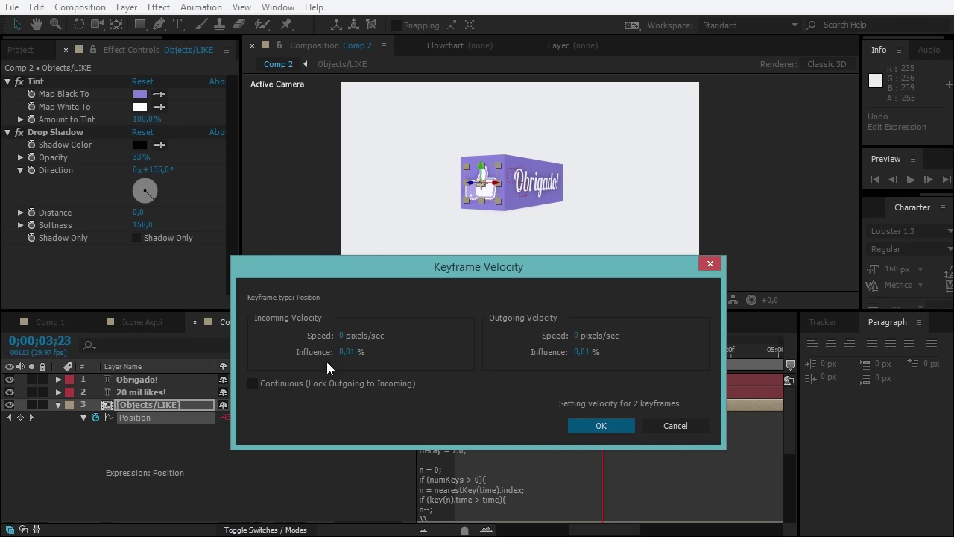
type("11")
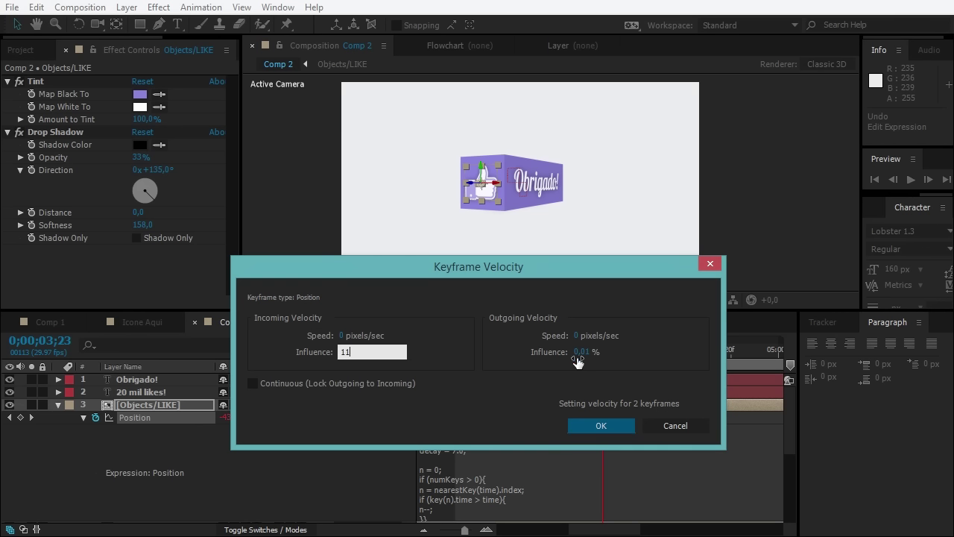
left_click(583, 352)
type("88")
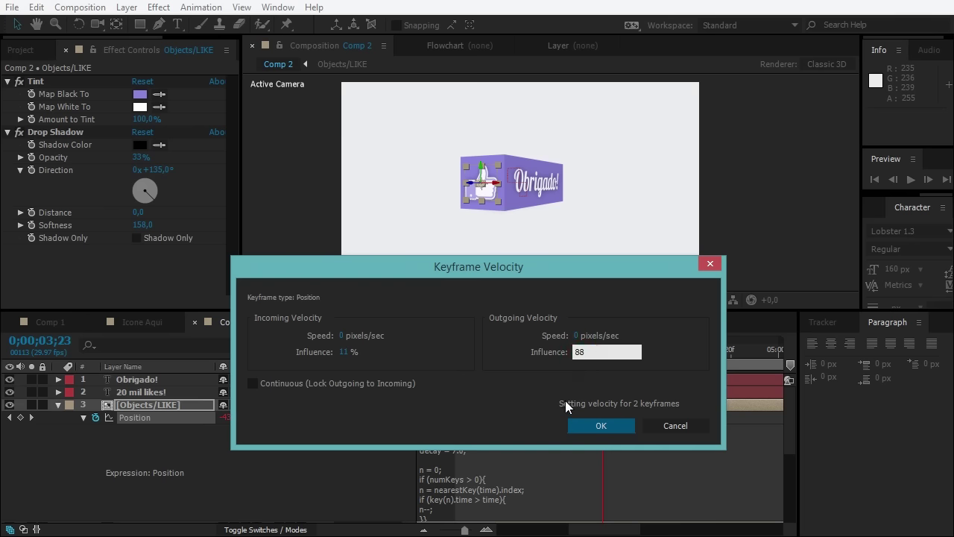
left_click(594, 424)
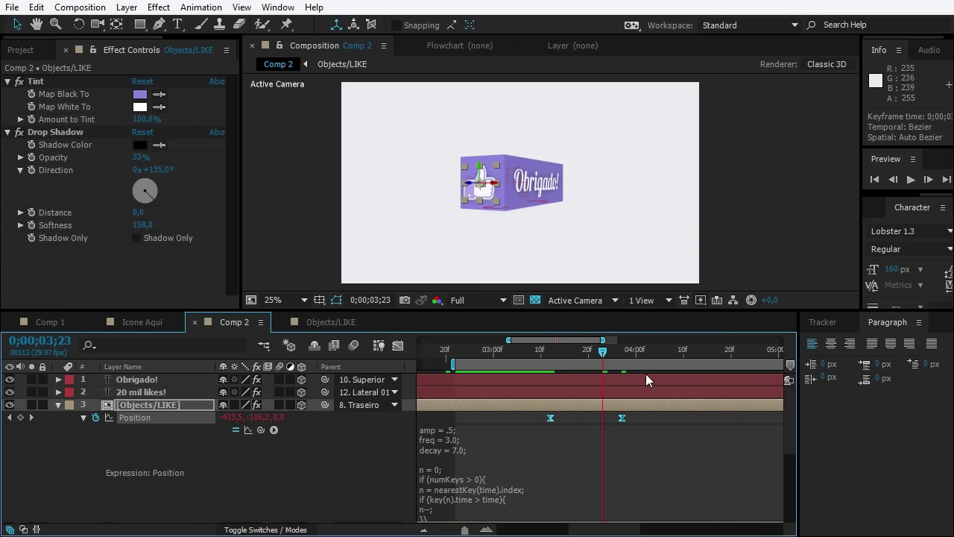
key("space")
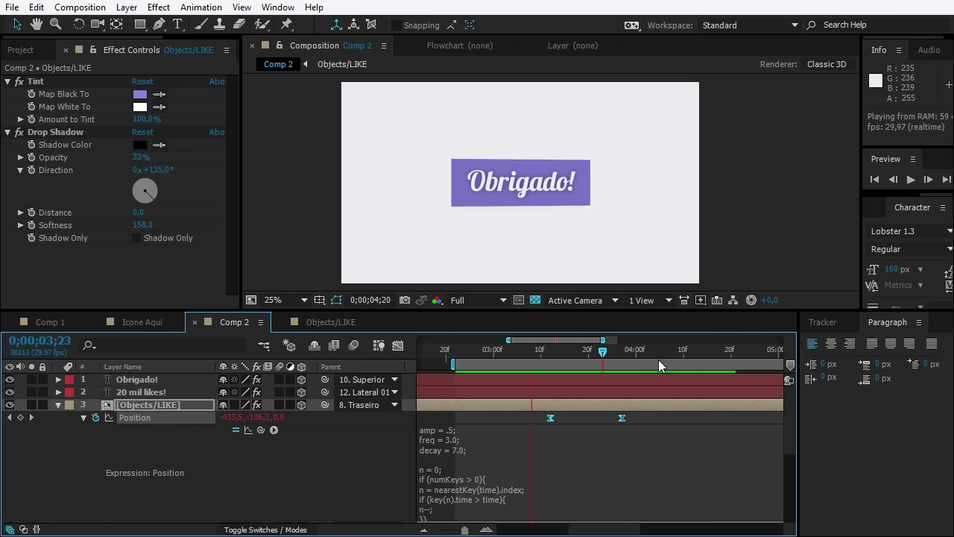
scroll(551, 186, "up", 2)
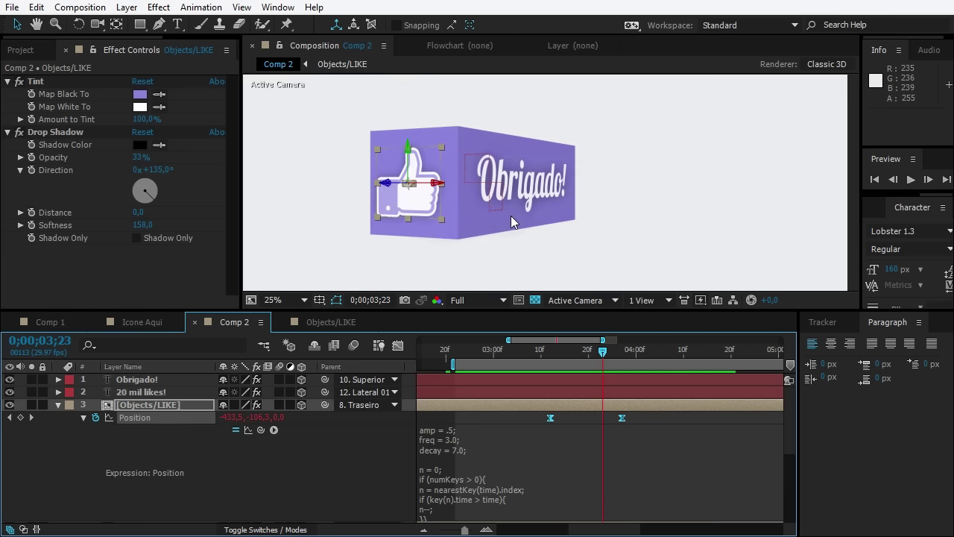
key("space")
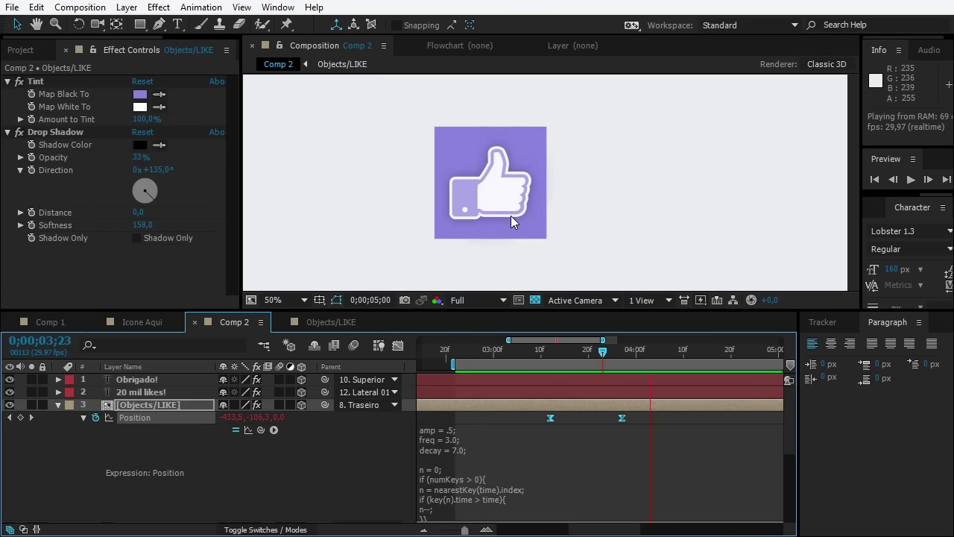
key("space")
scroll(511, 215, "down", 2)
left_click_drag(495, 217, 518, 200)
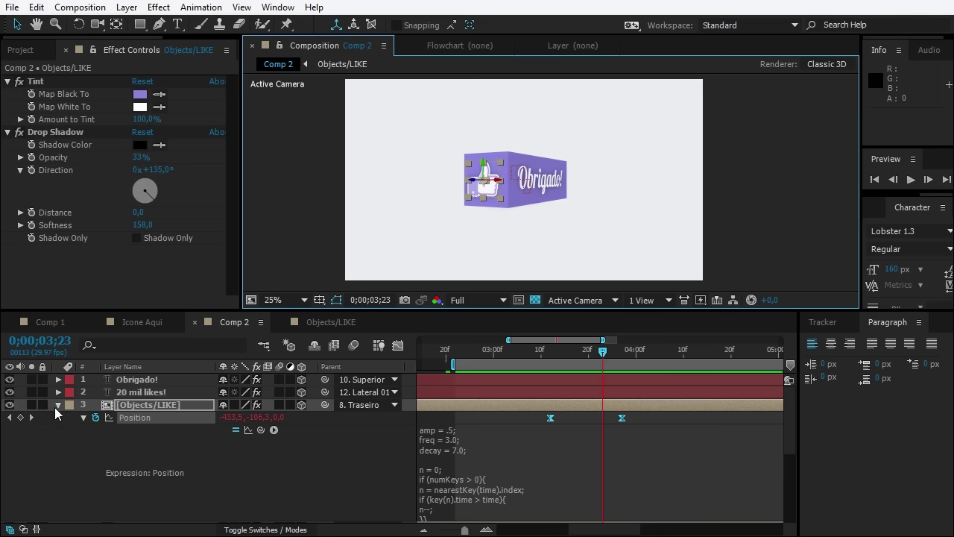
Collapse the Objects/LIKE layer and show Null 01's rotation keyframes near 1;08
left_click(58, 404)
left_click(132, 392)
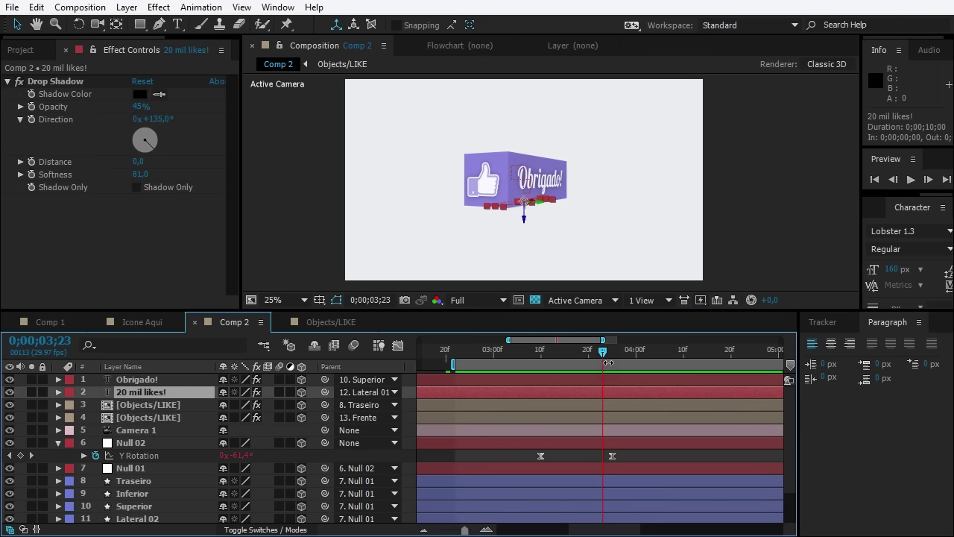
key("minus")
mouse_move(574, 350)
left_mouse_down()
mouse_move(483, 351)
mouse_move(501, 344)
left_mouse_up()
left_click(159, 467)
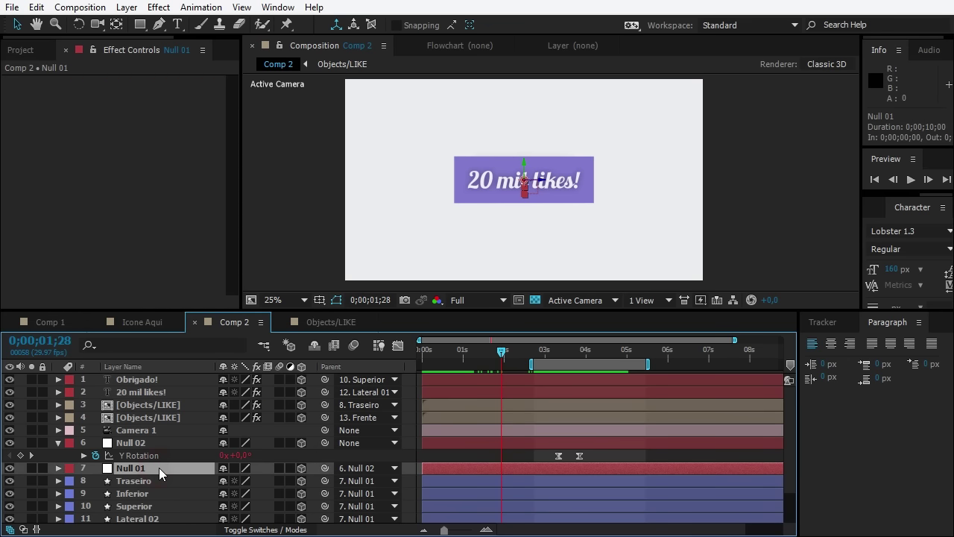
key("u")
left_click_drag(491, 364, 461, 375)
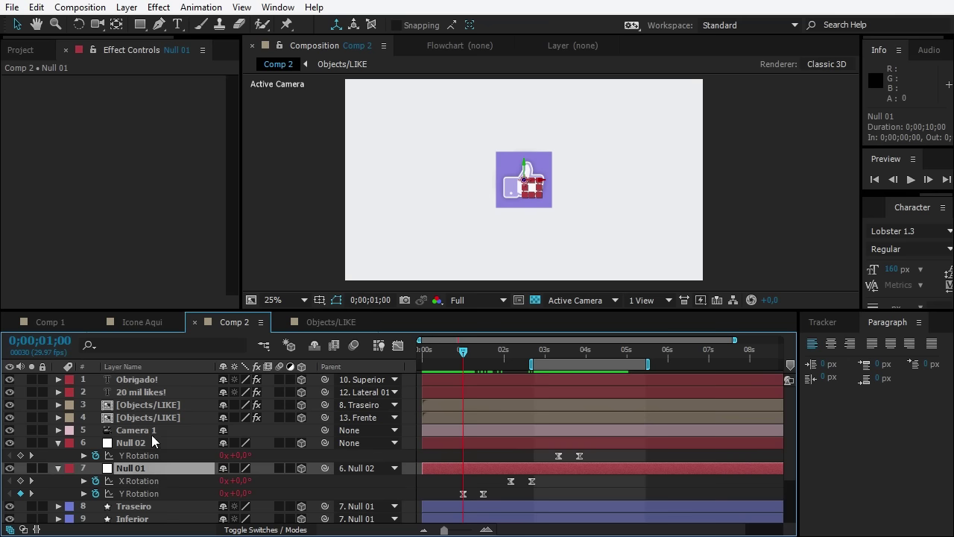
Keyframe the '20 mil likes!' Position at 0;00;01;00 and 0;00;01;15
left_click(152, 392)
key("p")
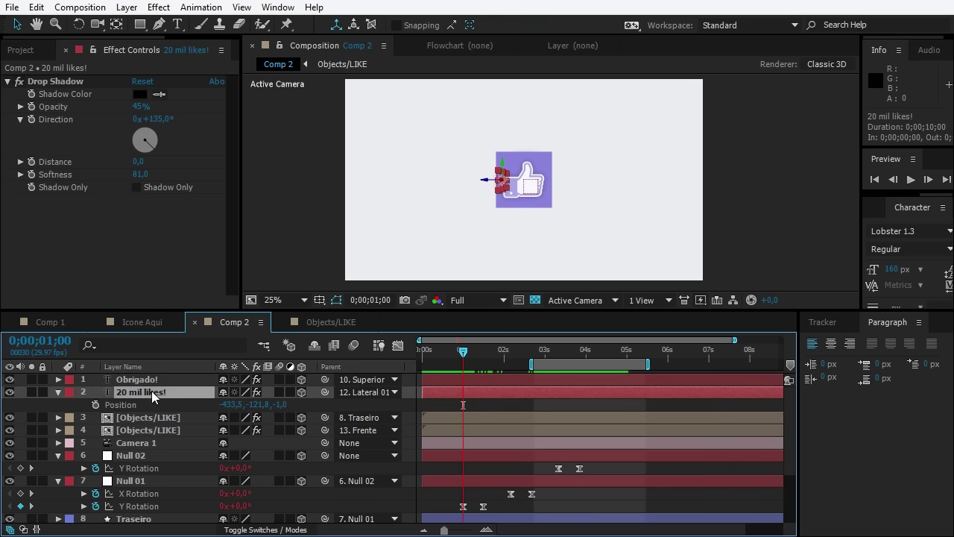
left_click(96, 404)
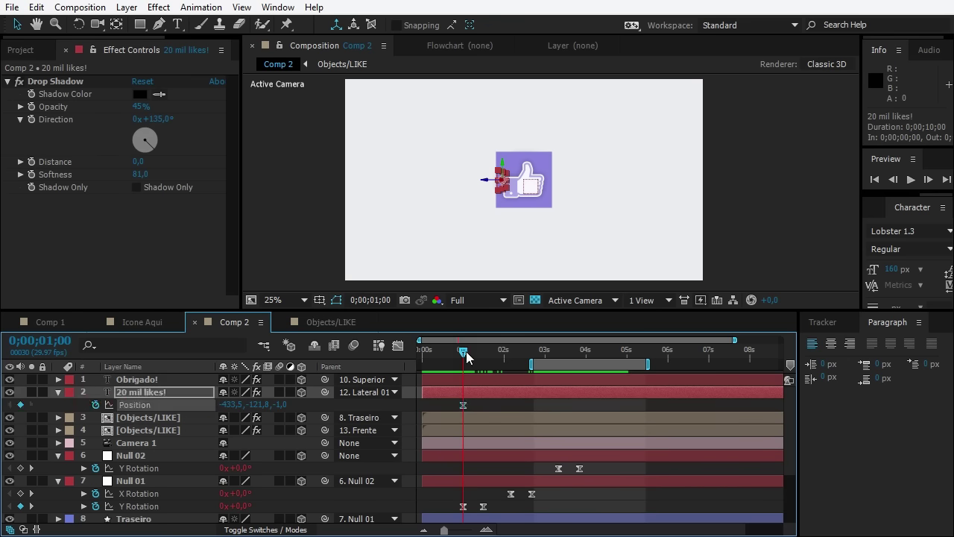
left_click_drag(466, 358, 481, 356)
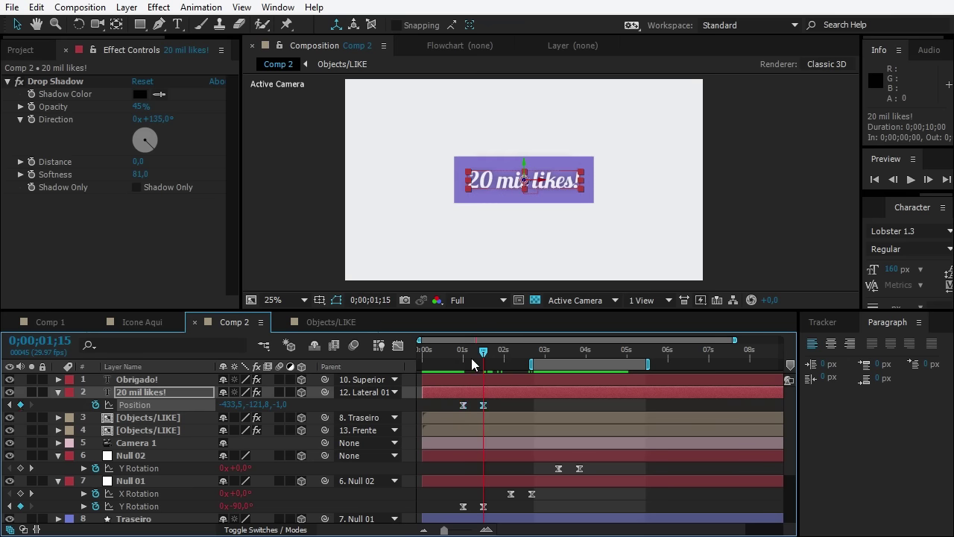
left_click_drag(479, 357, 463, 359)
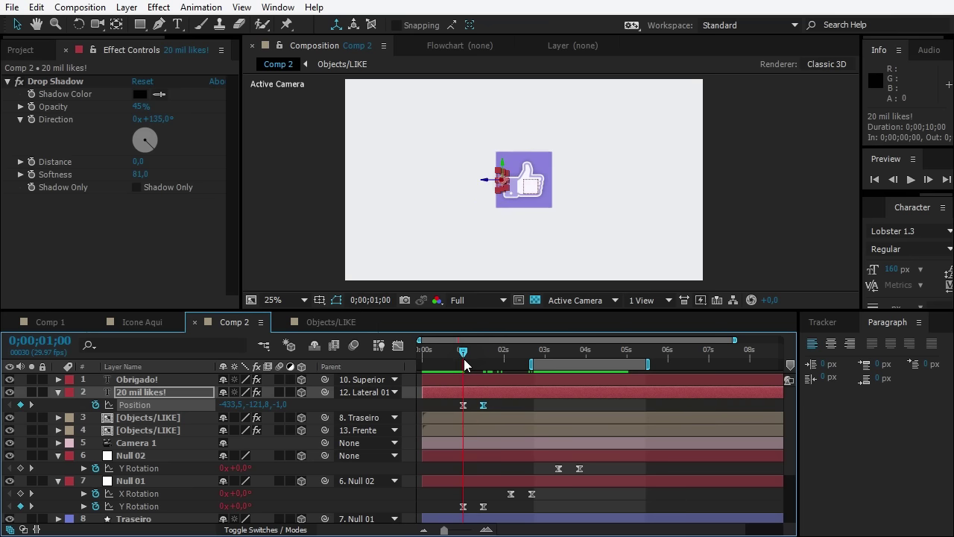
In the Left view, move the '20 mil likes!' text start to about X -500
left_click(585, 302)
left_click(579, 378)
left_click_drag(496, 224, 559, 203)
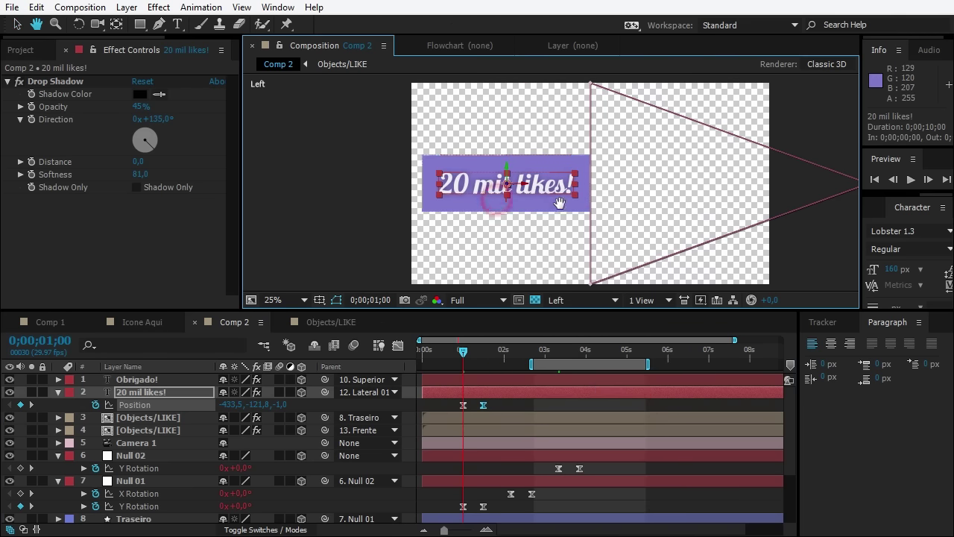
scroll(515, 234, "up", 2)
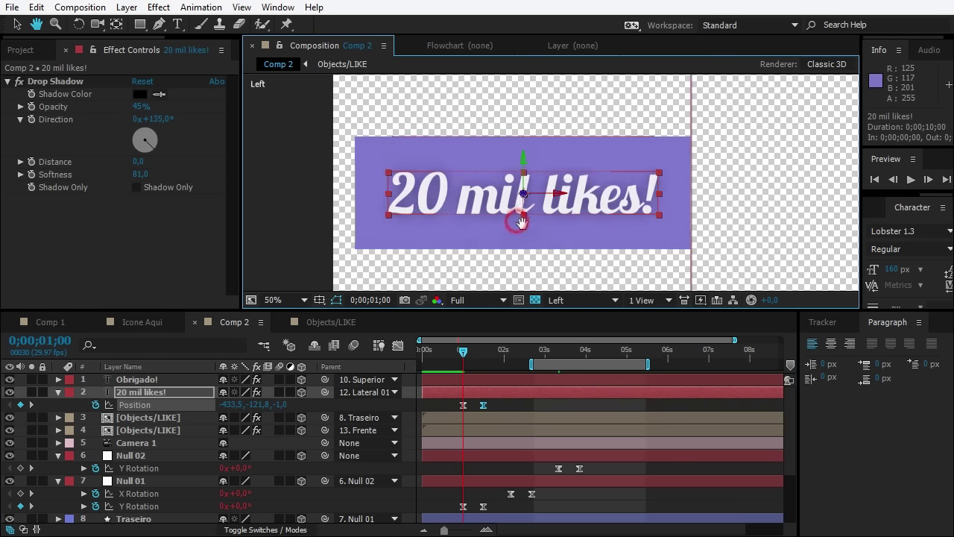
key("v")
left_click_drag(258, 411, 192, 409)
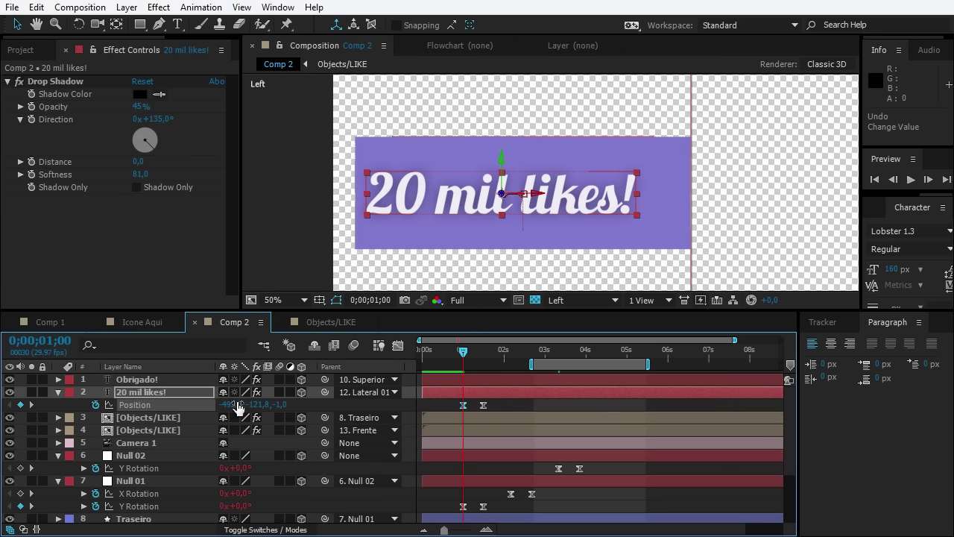
left_click_drag(234, 404, 241, 409)
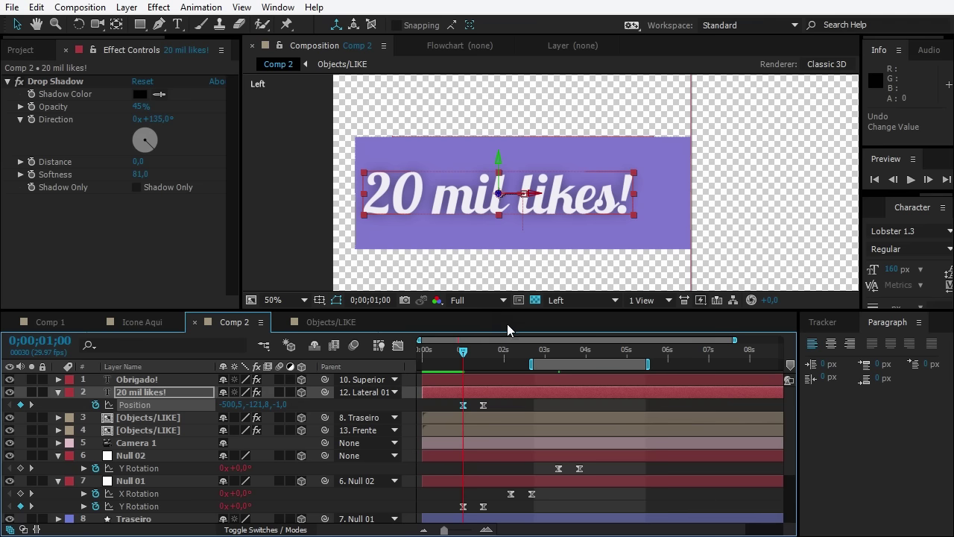
Ease both text Position keyframes with 11% incoming and 88% outgoing influence
left_click(136, 406)
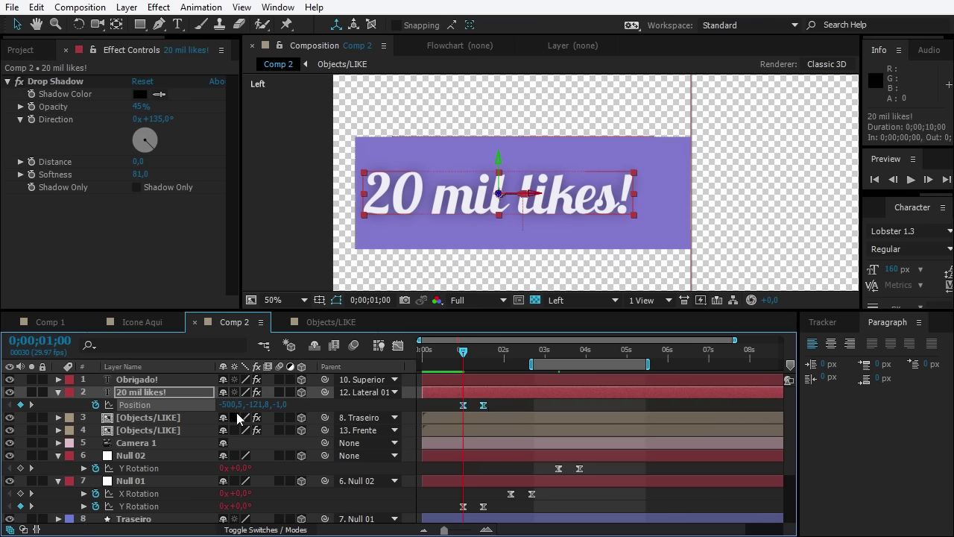
right_click(483, 410)
left_click(522, 375)
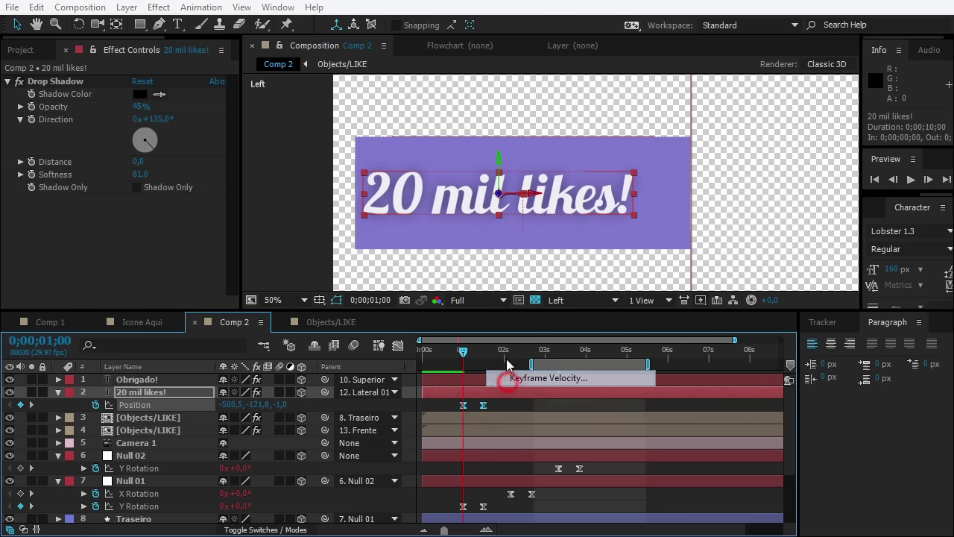
left_click(357, 352)
type("11")
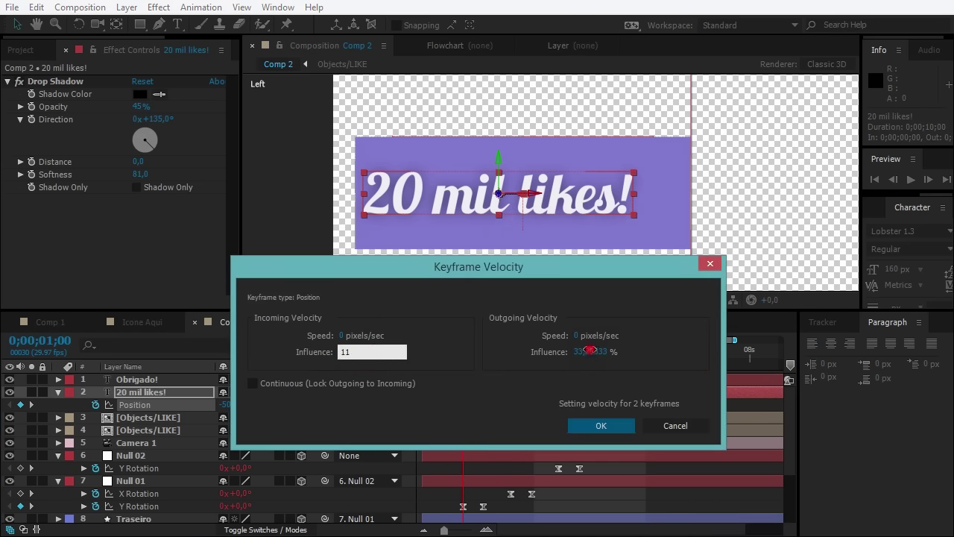
left_click(589, 350)
left_click(596, 430)
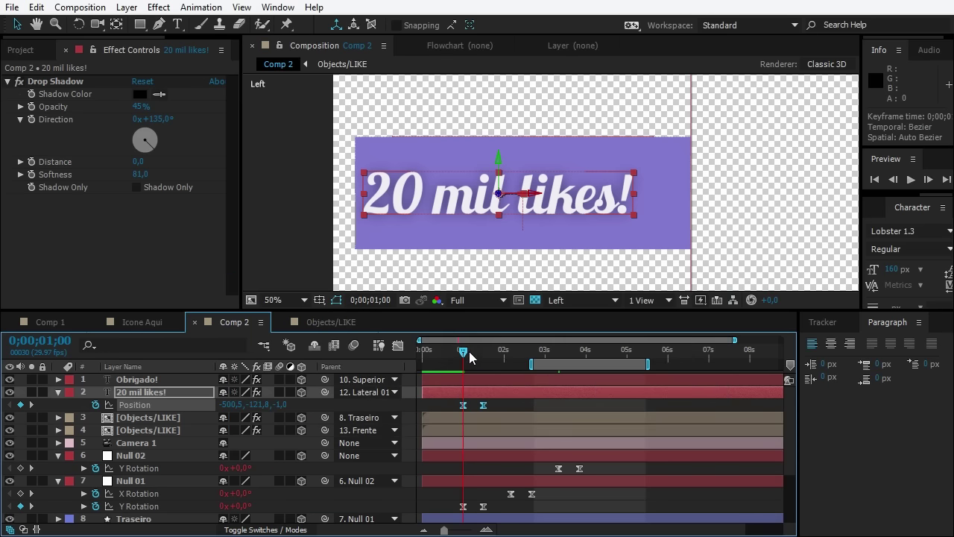
Scrub through the turn toward the thumbs-up and switch back to Active Camera view
left_click(482, 350)
left_click_drag(488, 355, 499, 352)
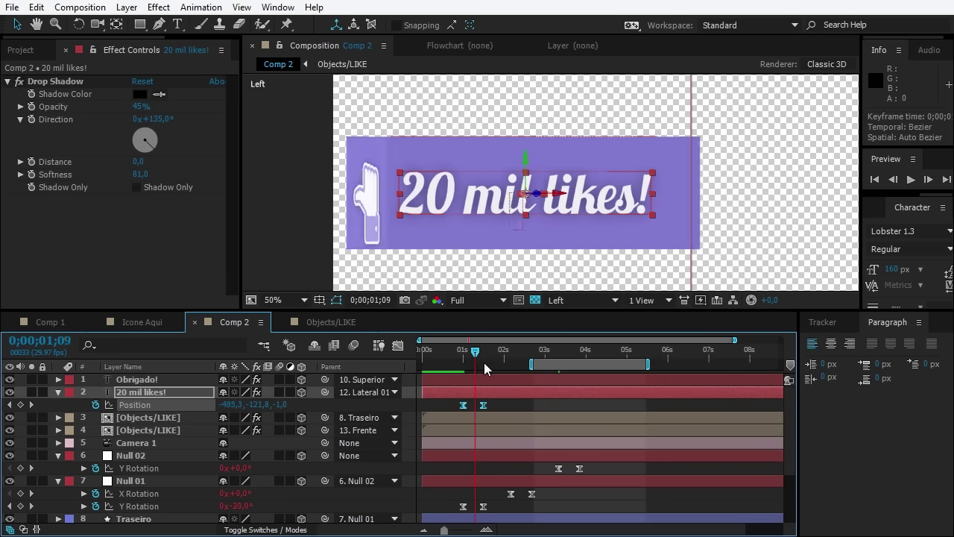
left_click(589, 300)
left_click(596, 315)
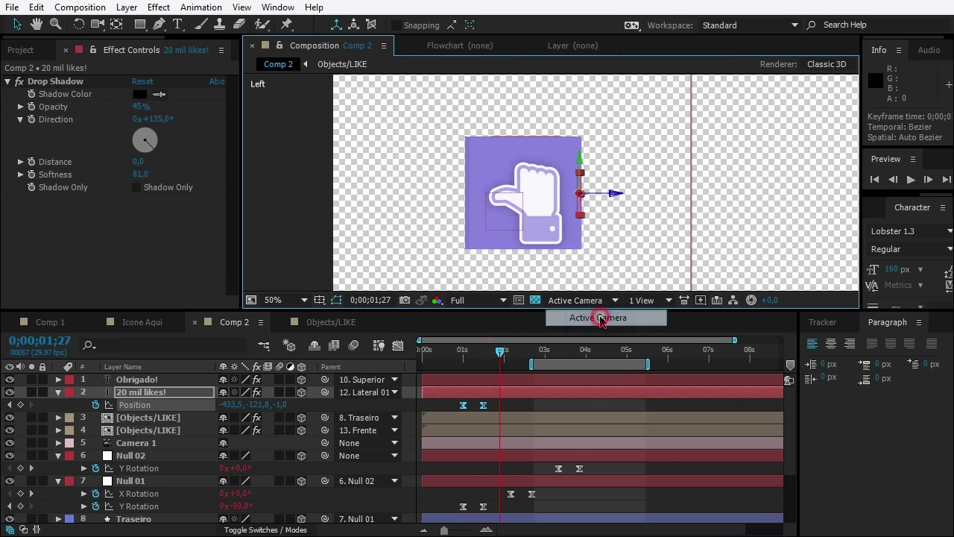
scroll(485, 227, "down", 2)
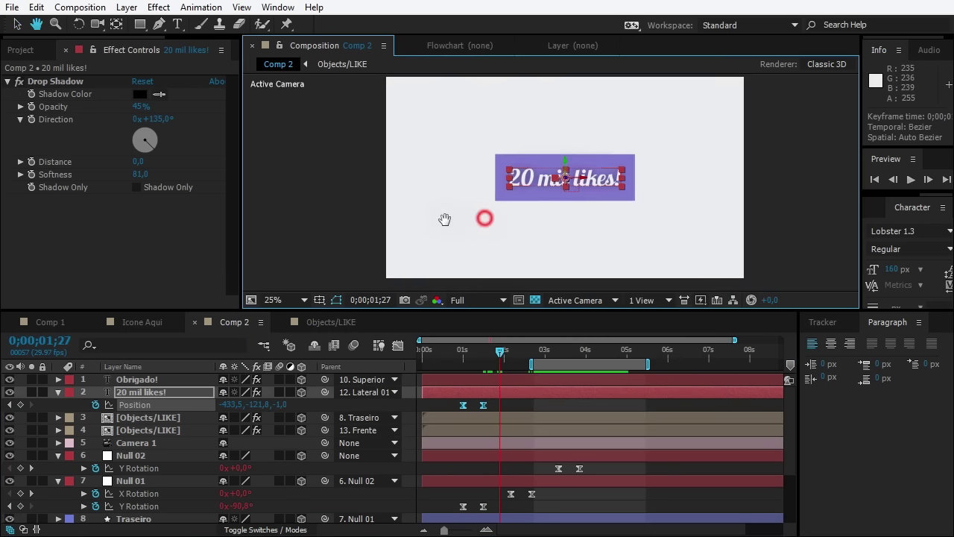
Add the bounce expression to '20 mil likes!' Position and preview from work-area start 0;00;00;21
left_click(95, 405, "alt")
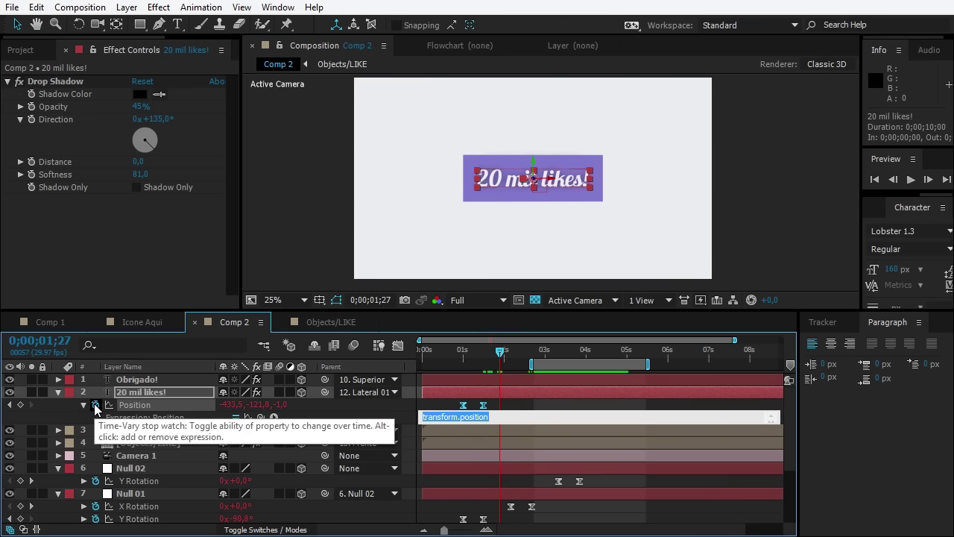
key("KP_Enter")
left_click(450, 350)
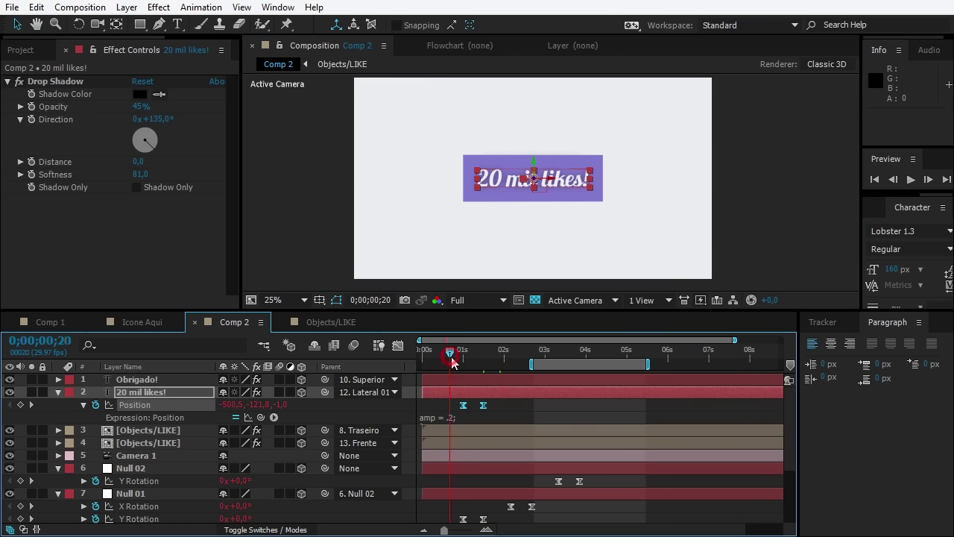
key("b")
key("space")
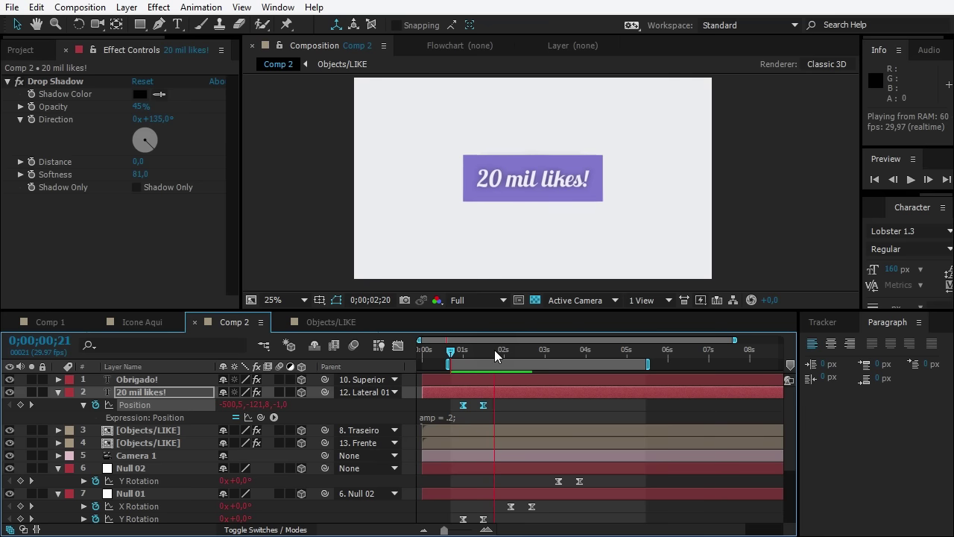
Replay the preview a few times, ending on the frame where Obrigado! shows
key("space")
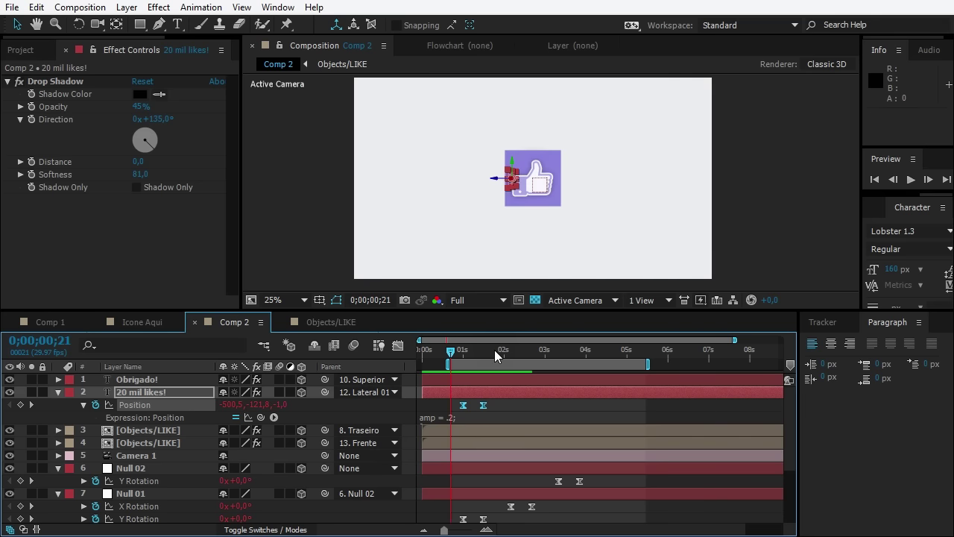
key("space")
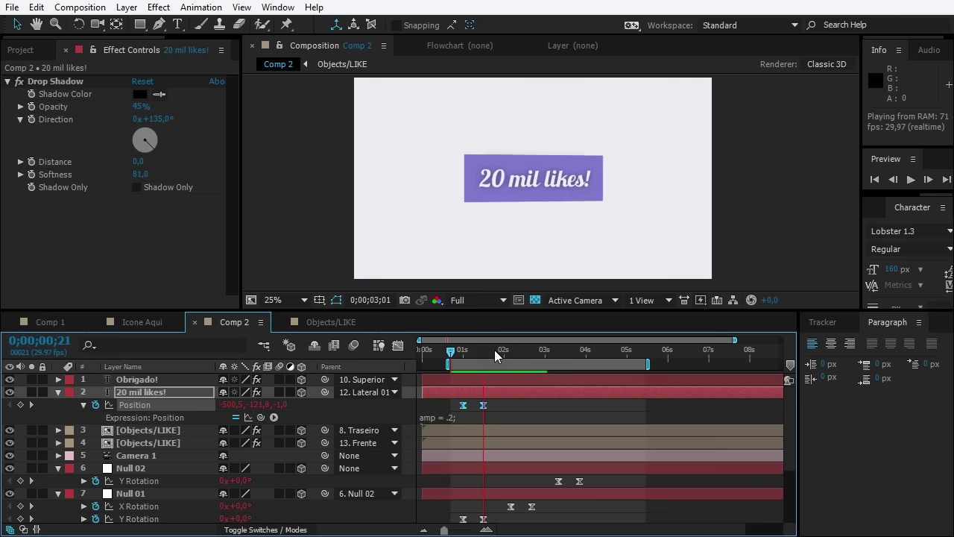
key("space")
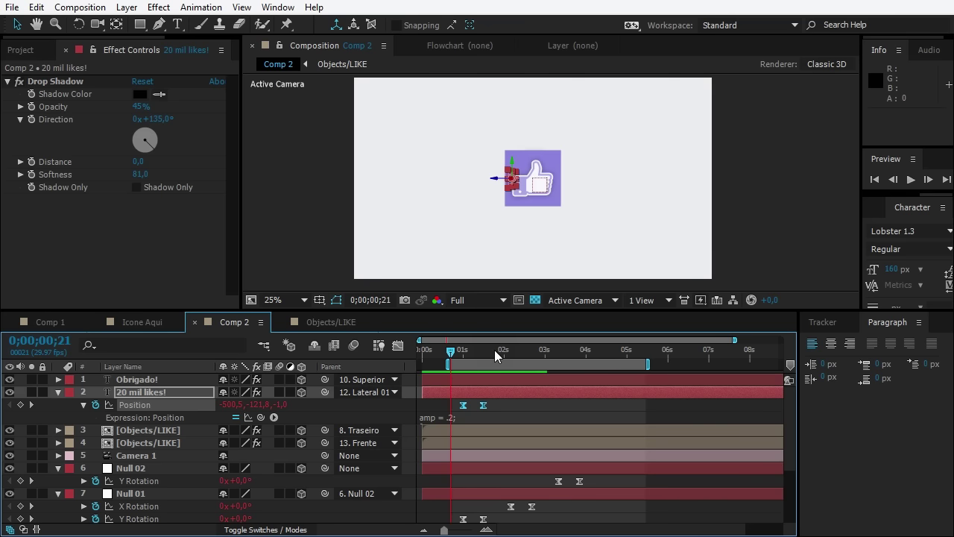
key("space")
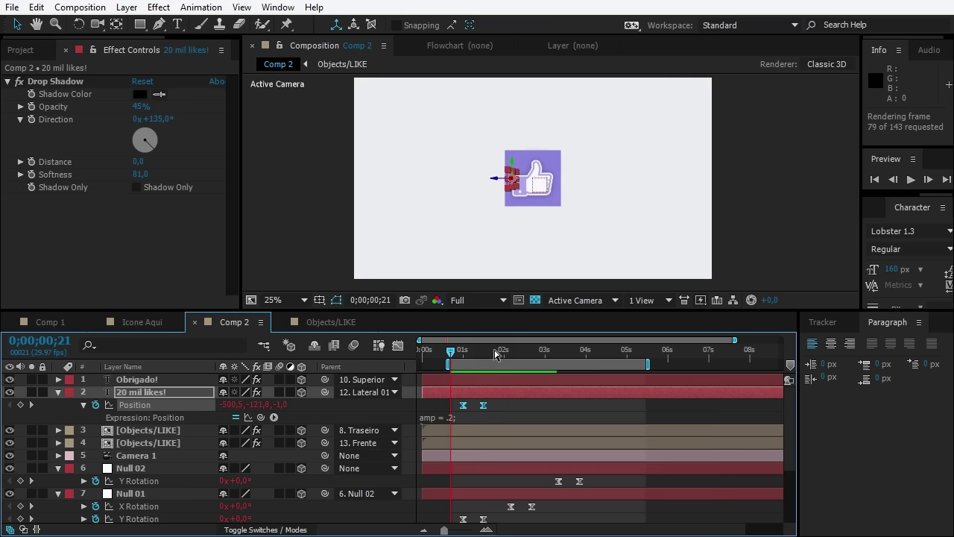
key("space")
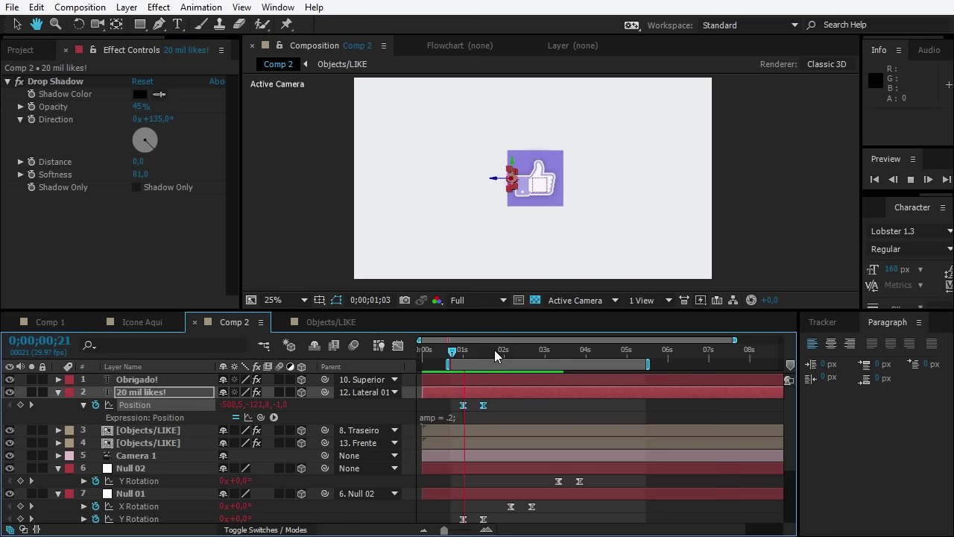
mouse_move(479, 351)
left_mouse_down()
mouse_move(530, 365)
mouse_move(511, 368)
left_mouse_up()
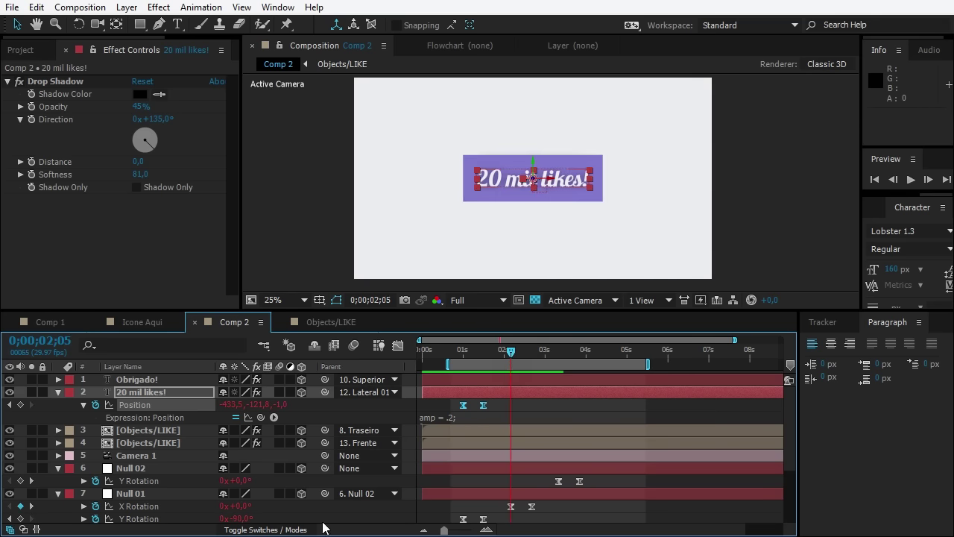
Show only the Obrigado! layer's Position and scrub between 0;00;02;05 and 0;00;02;20
left_click(135, 506)
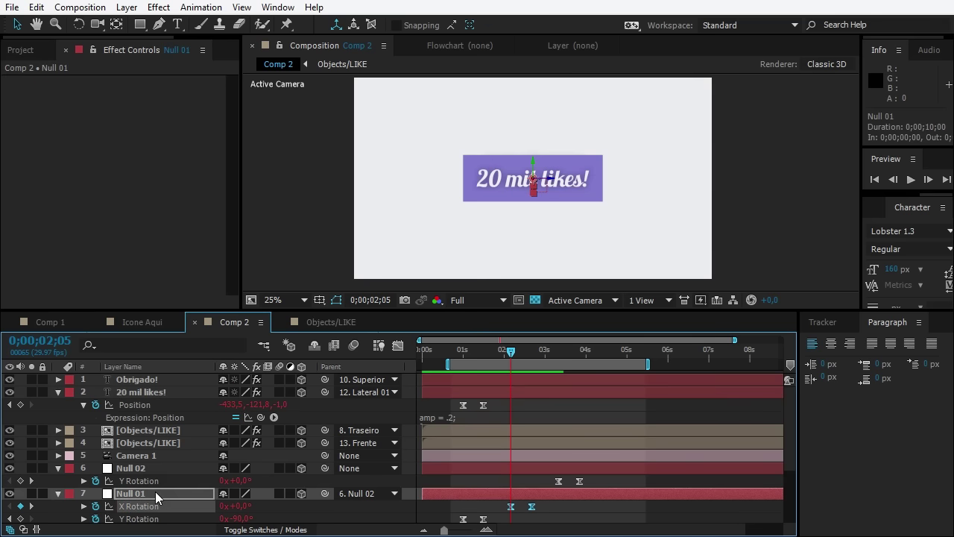
left_click(138, 379)
key("p")
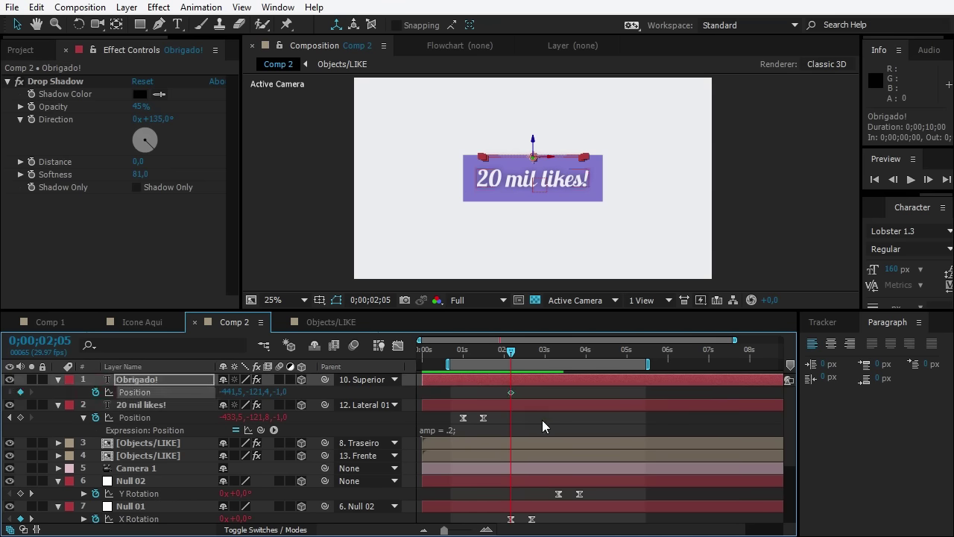
scroll(561, 435, "down", 2)
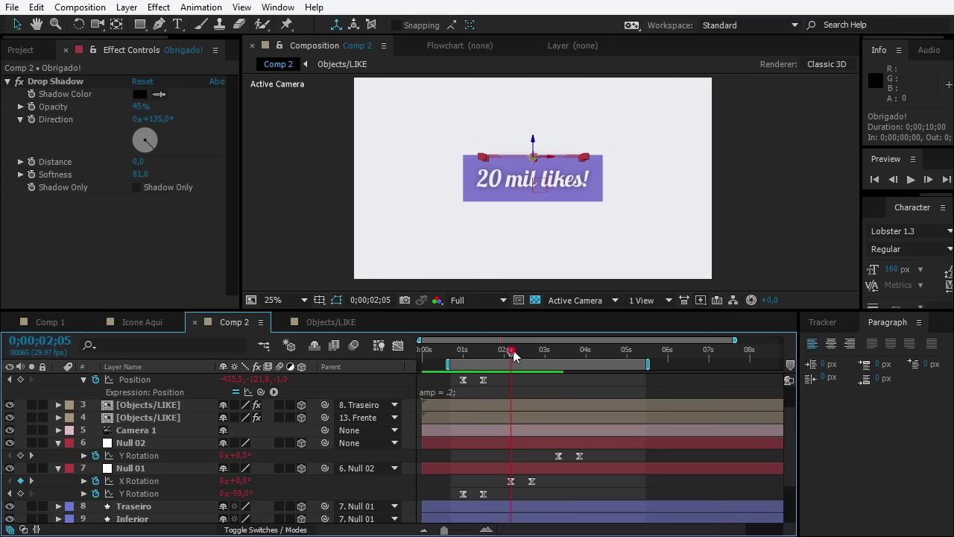
left_click_drag(513, 356, 531, 350)
scroll(128, 419, "up", 2)
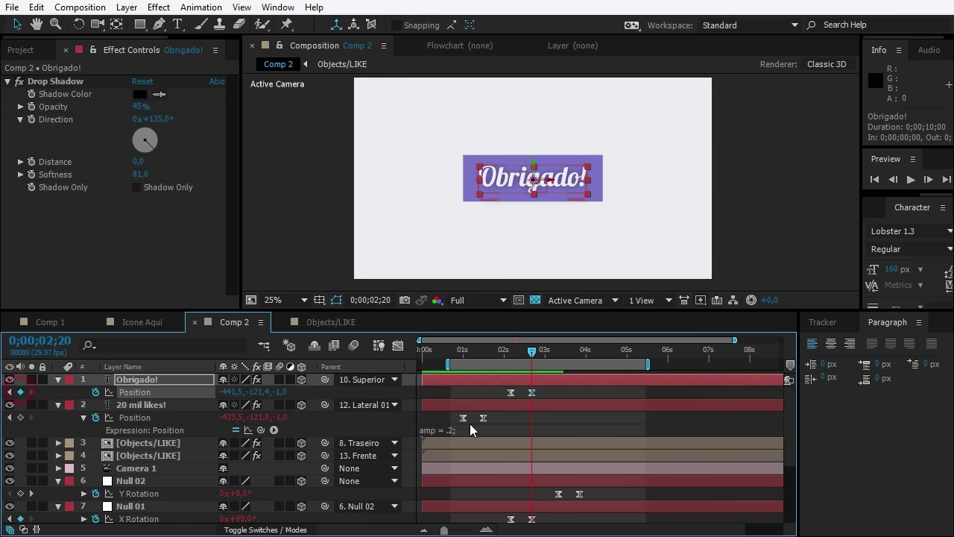
left_click_drag(532, 351, 510, 352)
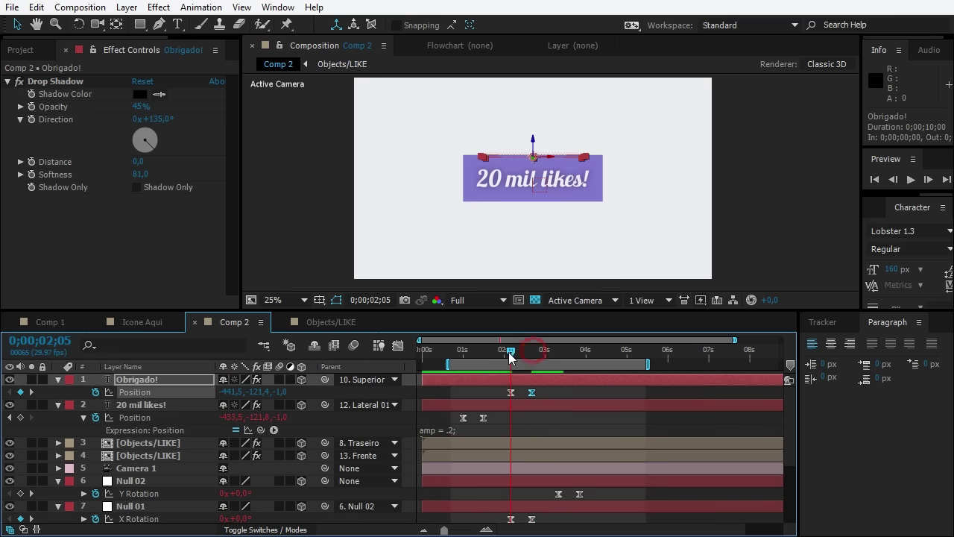
left_click(573, 299)
Inspect the Obrigado! text's rotation from the Left and Top 3D views
left_click(576, 377)
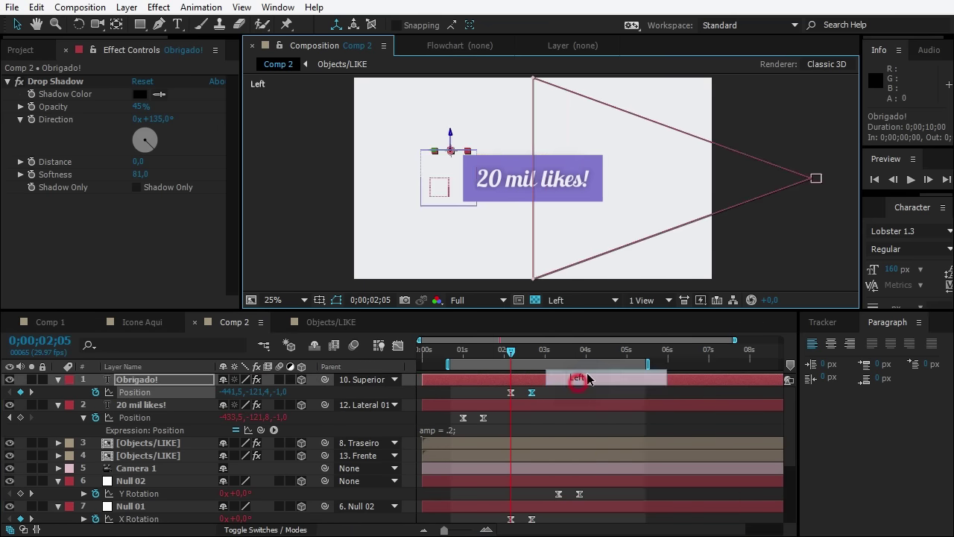
scroll(541, 220, "up", 2)
scroll(589, 223, "down", 2)
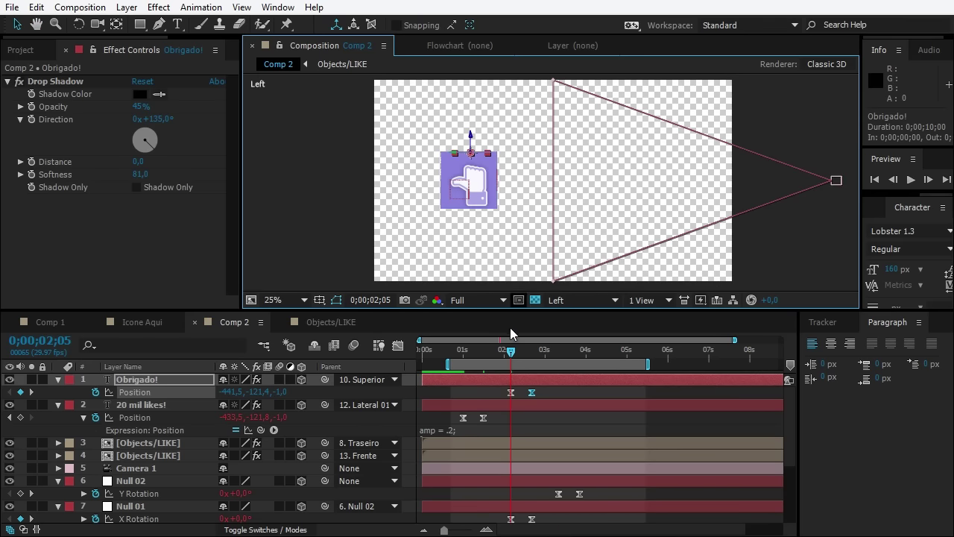
left_click_drag(512, 351, 514, 355)
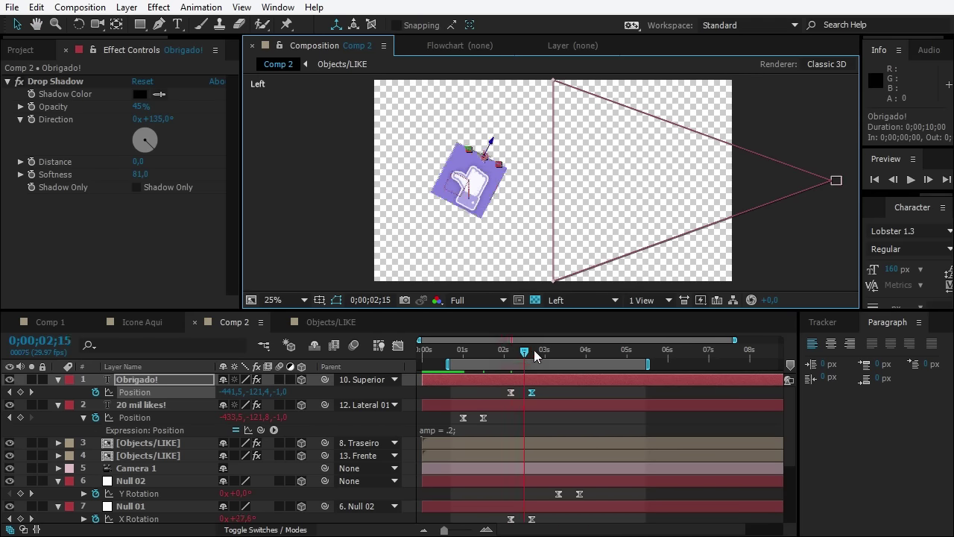
left_click(580, 298)
left_click(580, 392)
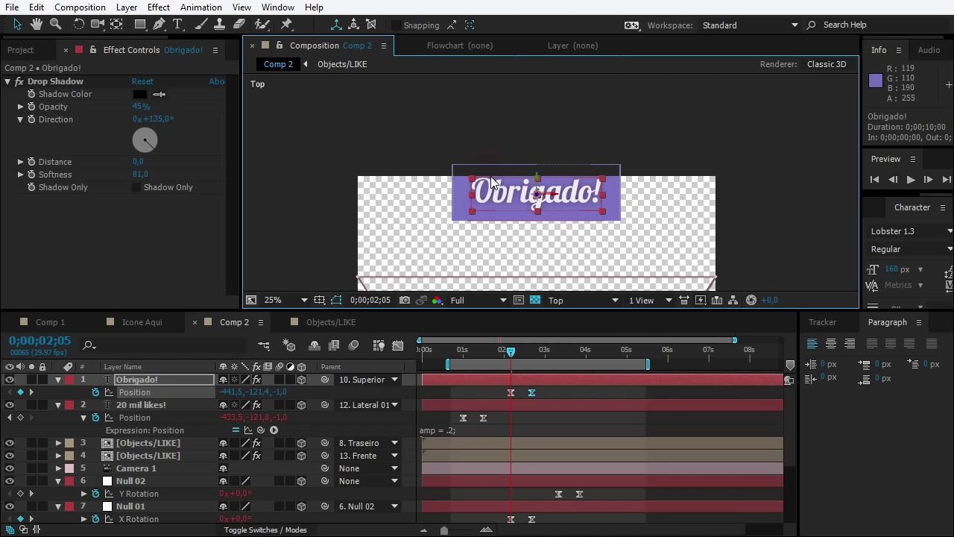
scroll(494, 213, "up", 2)
Paste the bounce expression onto Obrigado! Position, nudge it, and ease keyframes 11%/88%
key("ctrl+v")
left_click_drag(255, 386, 260, 384)
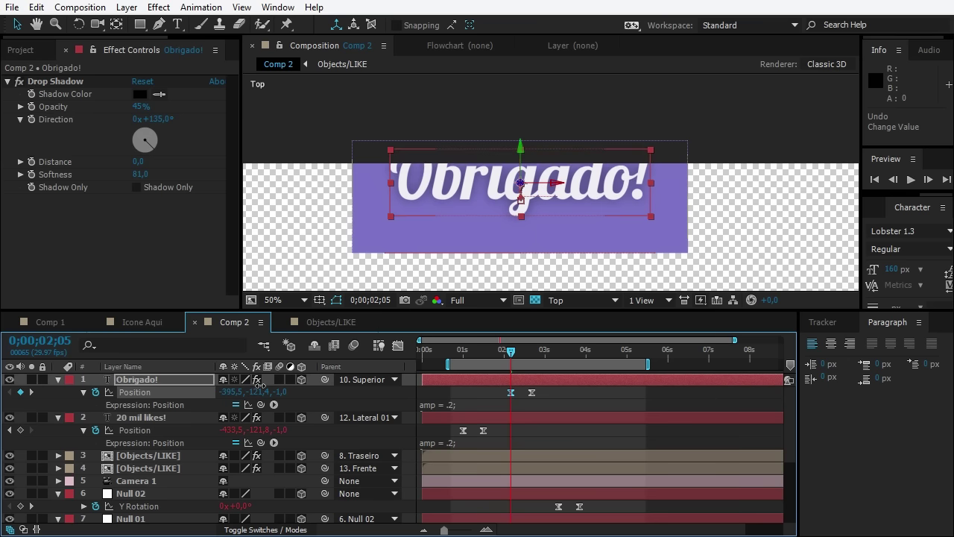
left_click(181, 389)
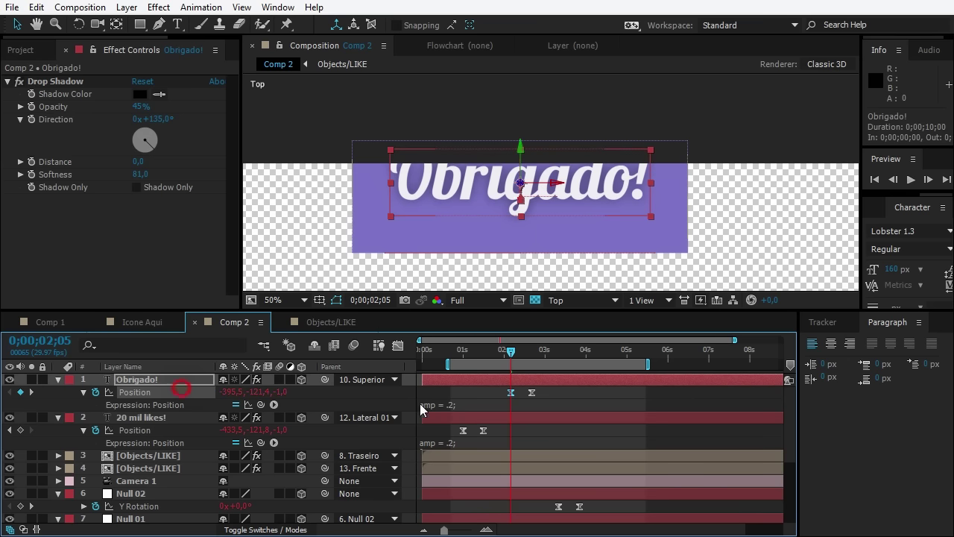
right_click(539, 390)
left_click(559, 362)
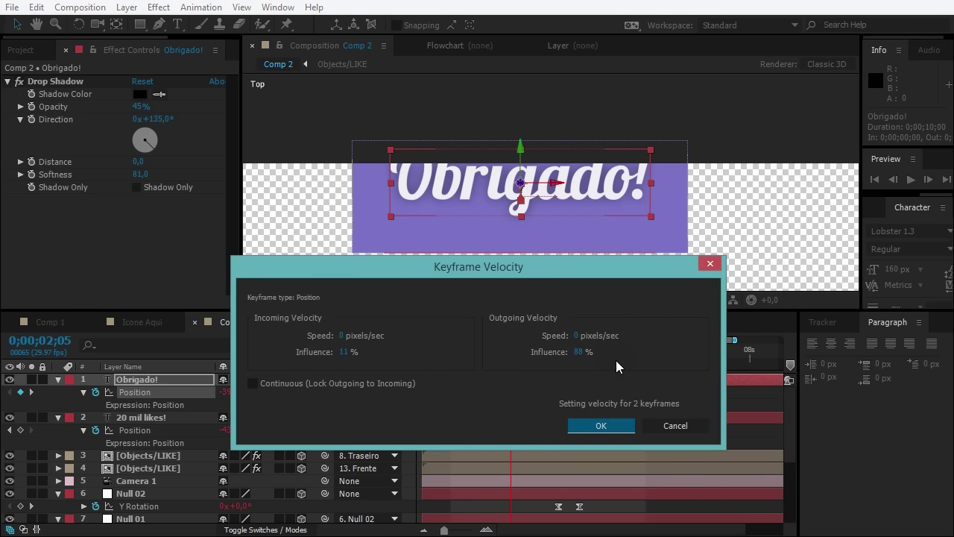
left_click(599, 425)
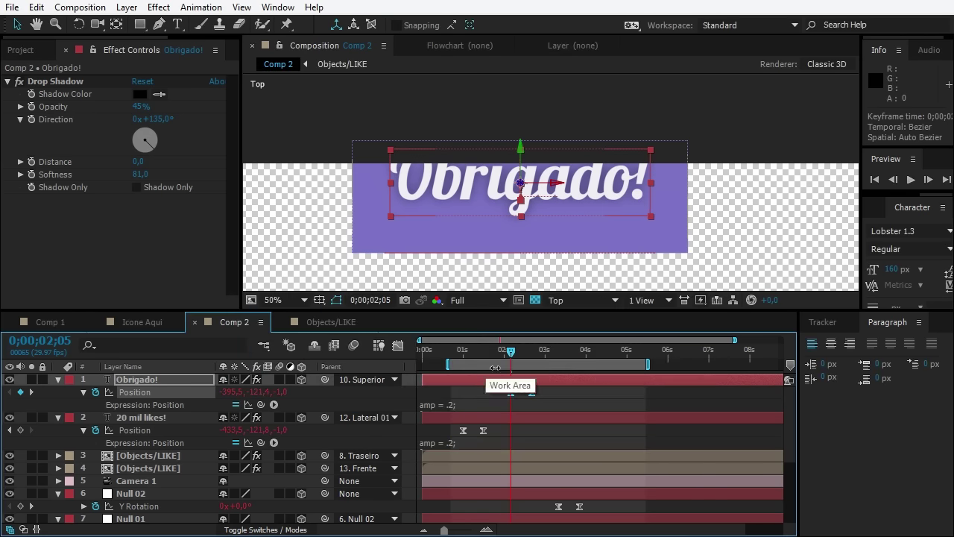
Return to the Active Camera view and fit the composition in the viewer
left_click(574, 300)
left_click(573, 316)
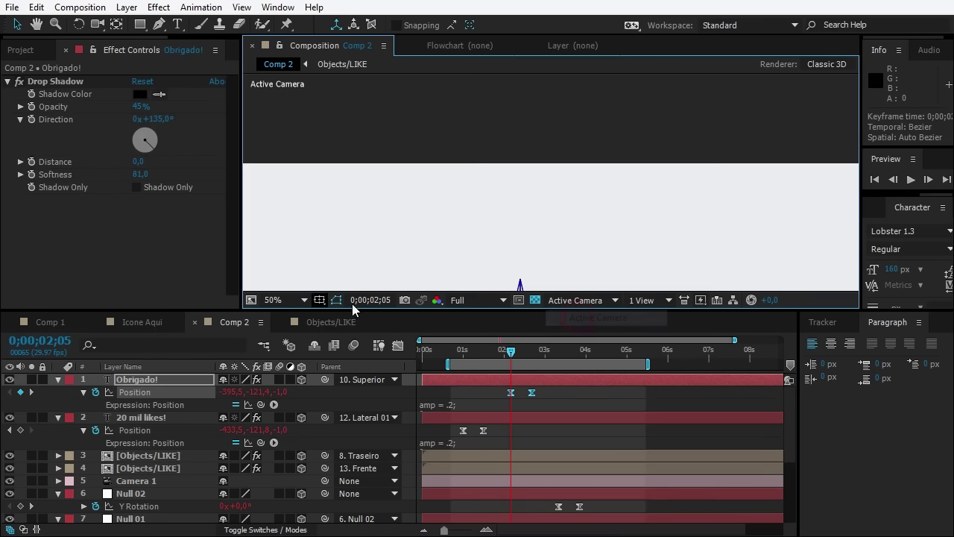
left_click(471, 300)
left_click(273, 300)
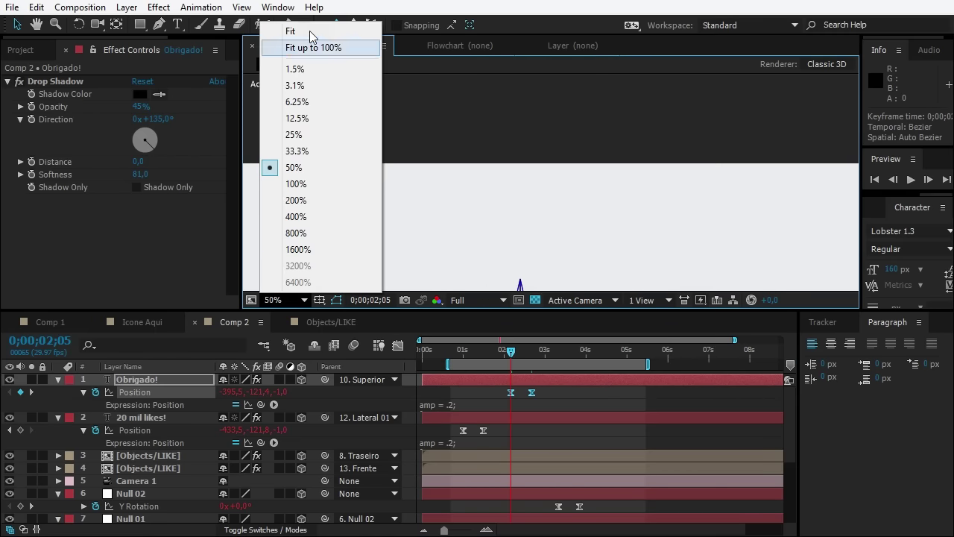
left_click(283, 33)
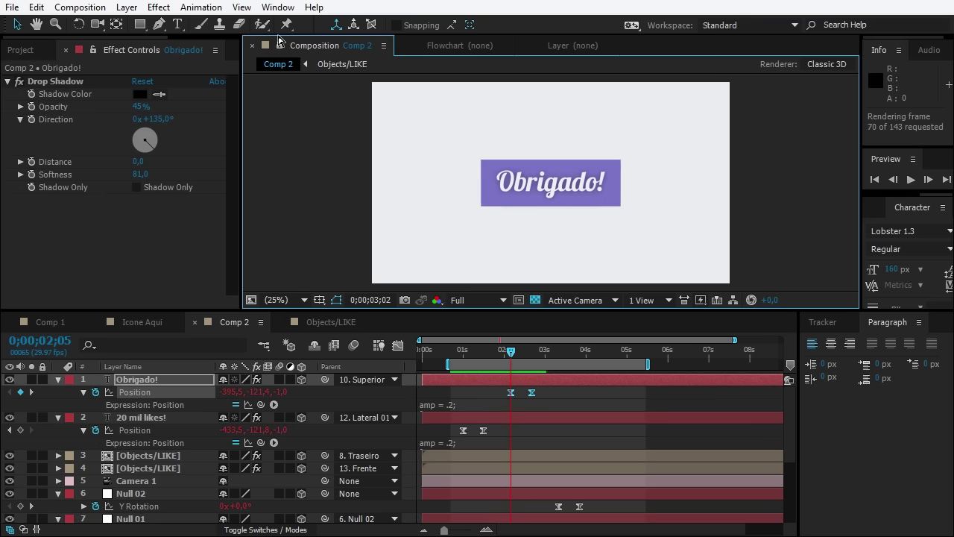
Stop the preview and shift both text layers' Position keyframes slightly later
left_click(466, 273)
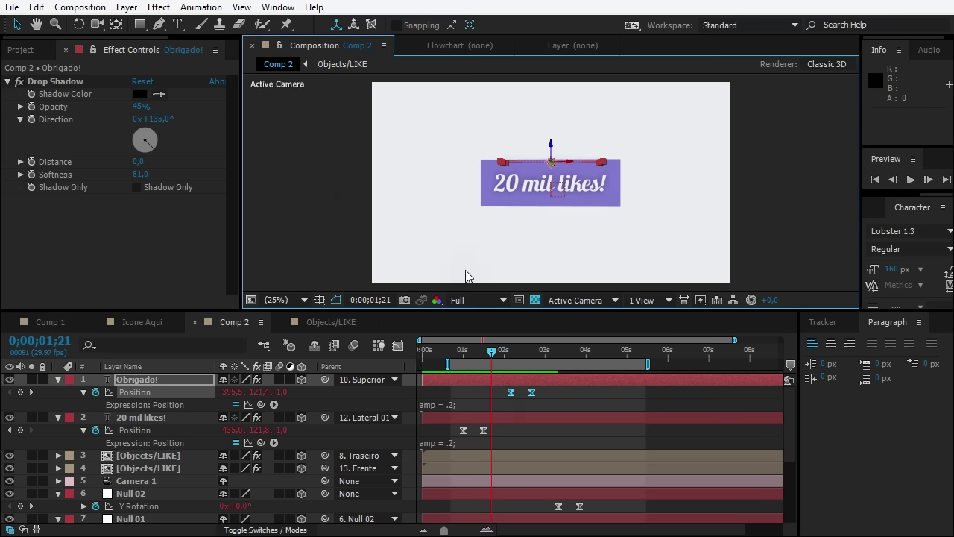
scroll(535, 415, "down", 3)
scroll(535, 415, "up", 3)
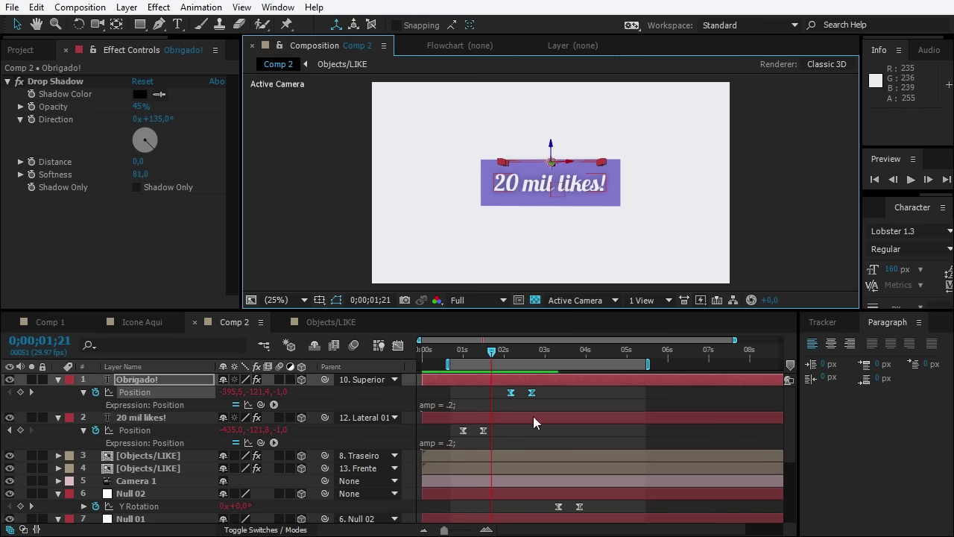
left_click(462, 388)
left_click_drag(499, 405, 555, 433)
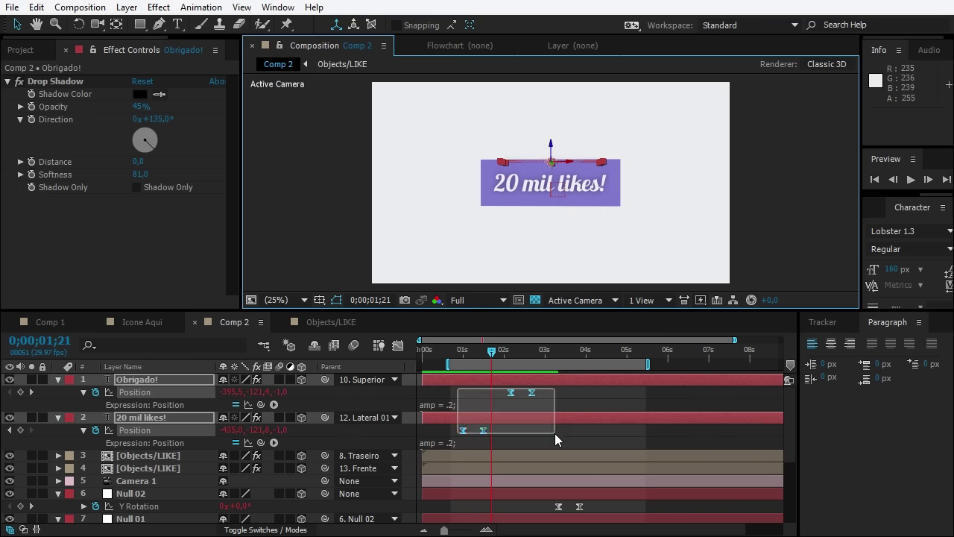
key("minus")
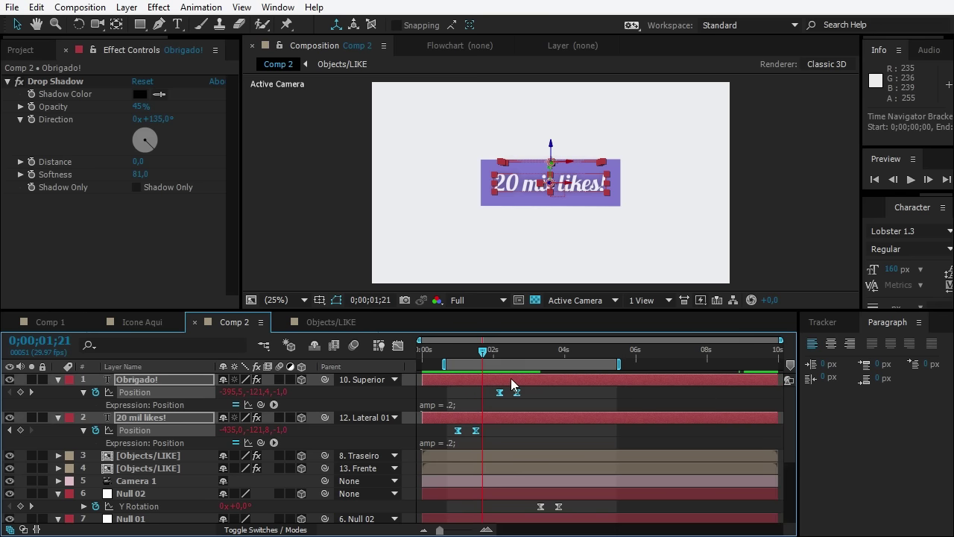
key("equal")
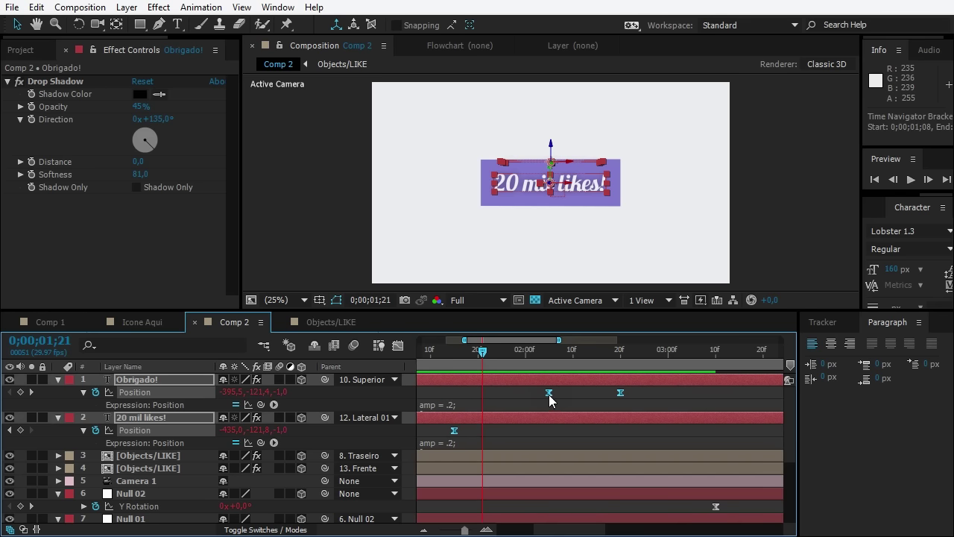
left_click_drag(553, 391, 557, 392)
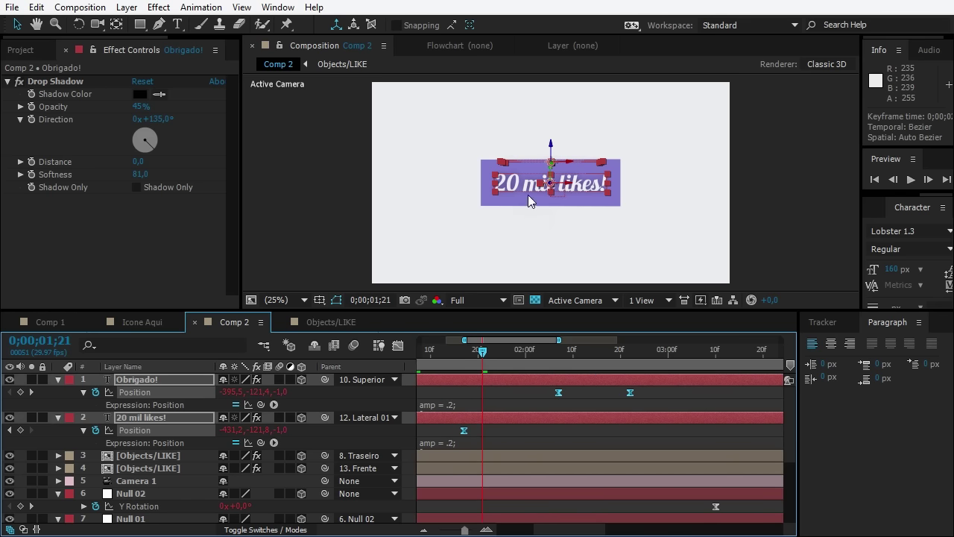
Raise amp from .2 to .5 in the Obrigado! and 20 mil likes! Position expressions
left_click(444, 403)
left_click(450, 404)
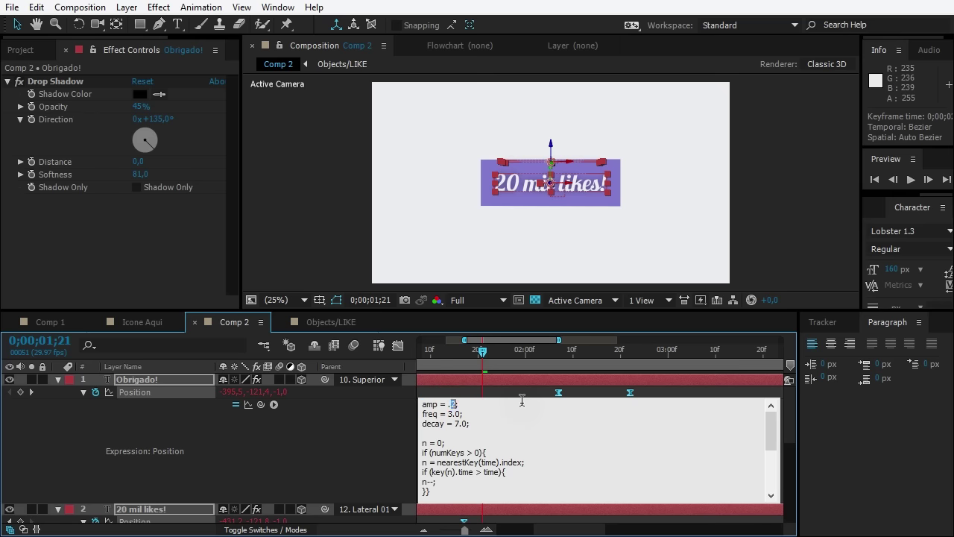
type("5")
key("KP_Enter")
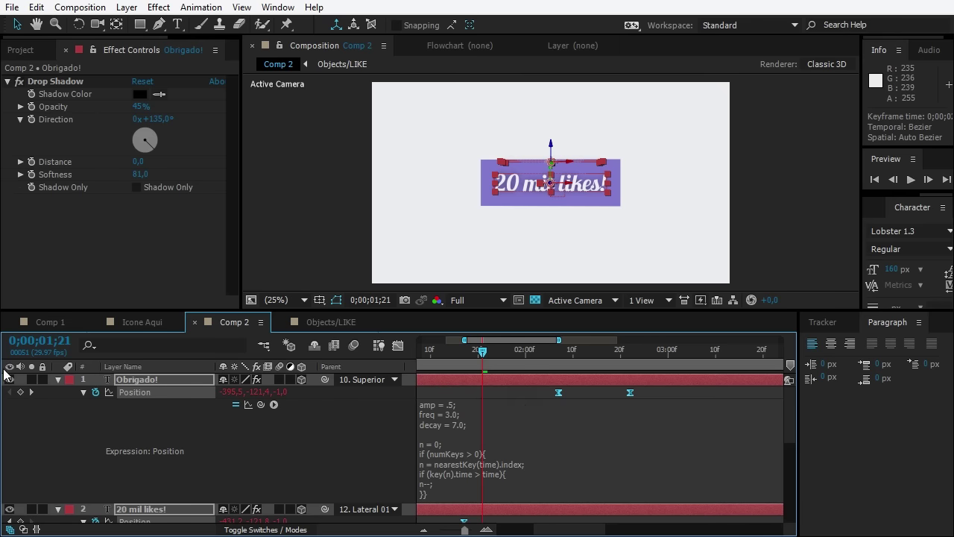
left_click(190, 509, "shift")
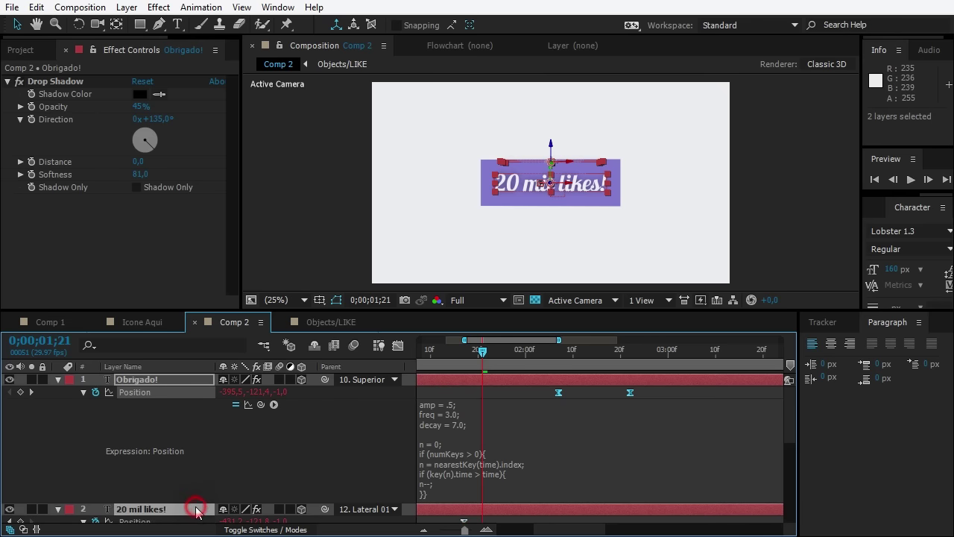
scroll(293, 468, "down", 2)
left_click(447, 505)
left_click(449, 505)
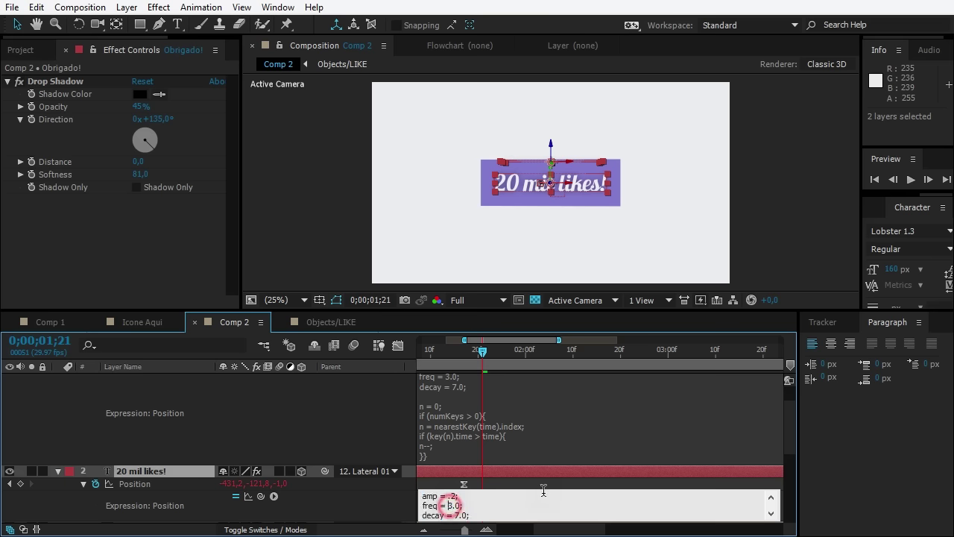
type("5")
key("KP_Enter")
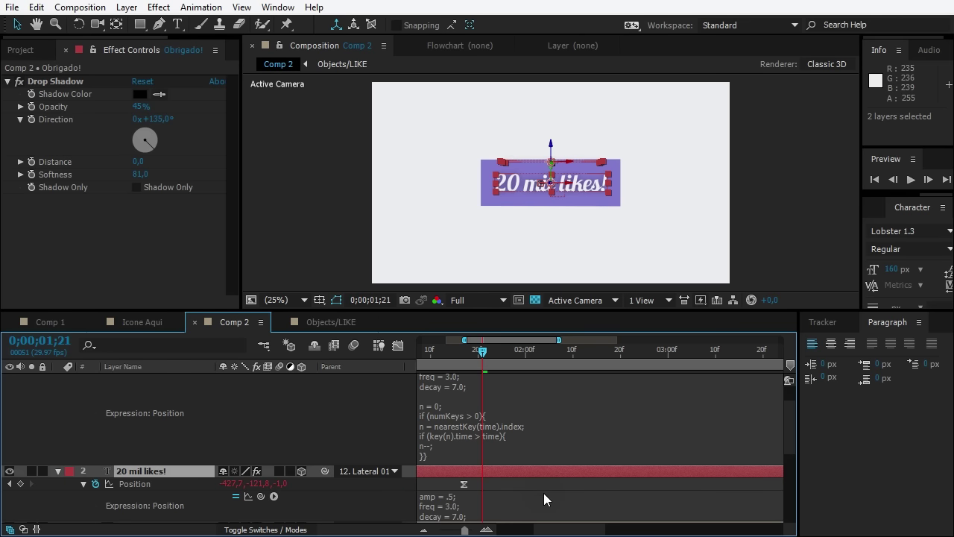
scroll(46, 395, "up", 2)
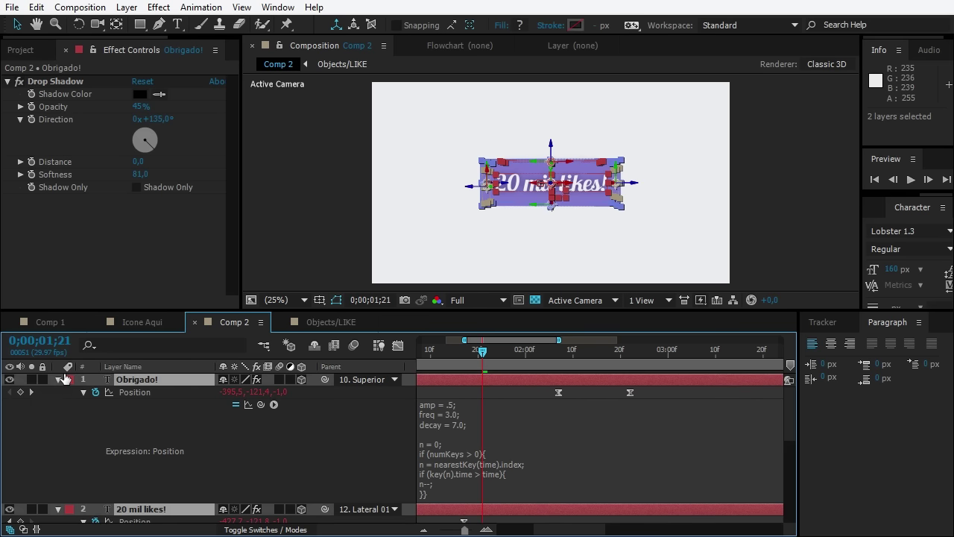
left_click(59, 378)
left_click(338, 251)
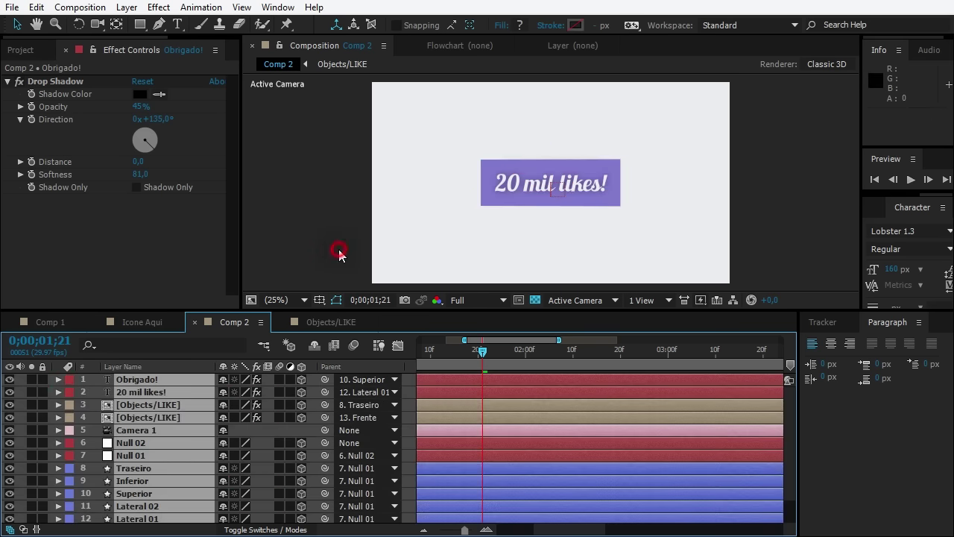
key("space")
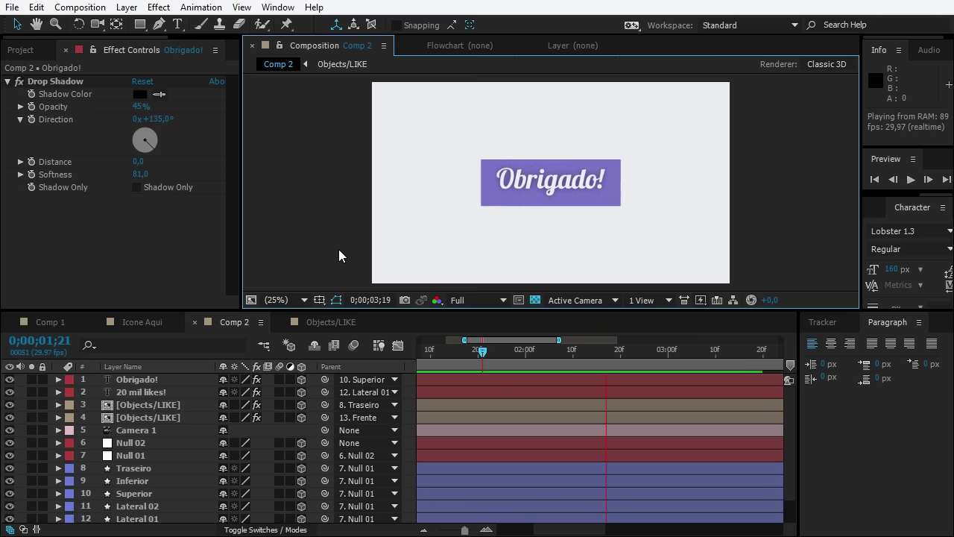
key("space")
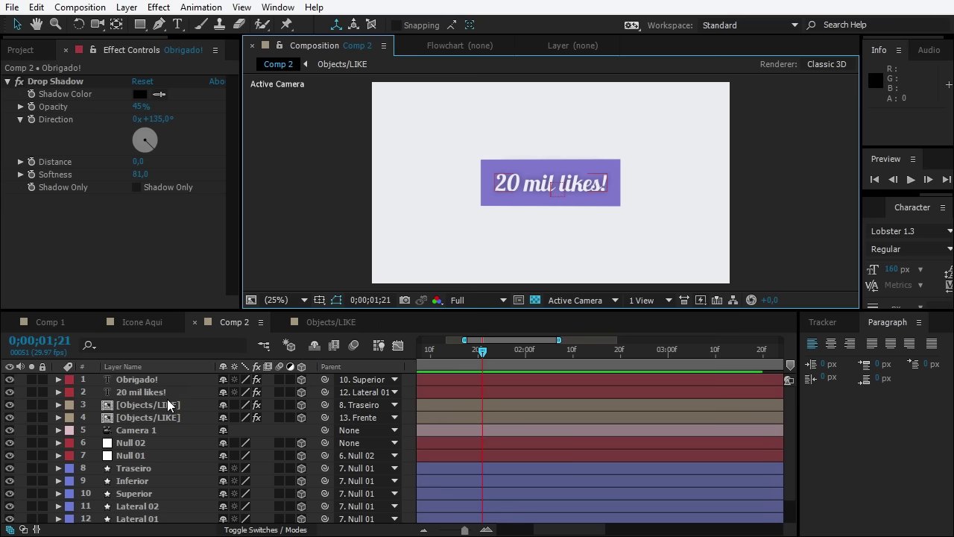
Show the full 10-second timeline and scrub through the box rotation around 0;00;01;13
left_click(168, 404)
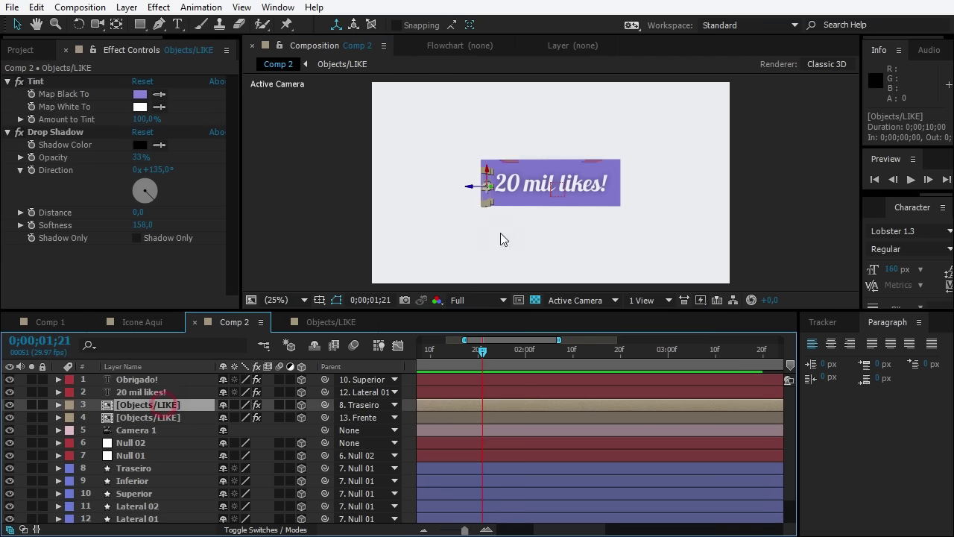
key(";")
left_click(473, 349)
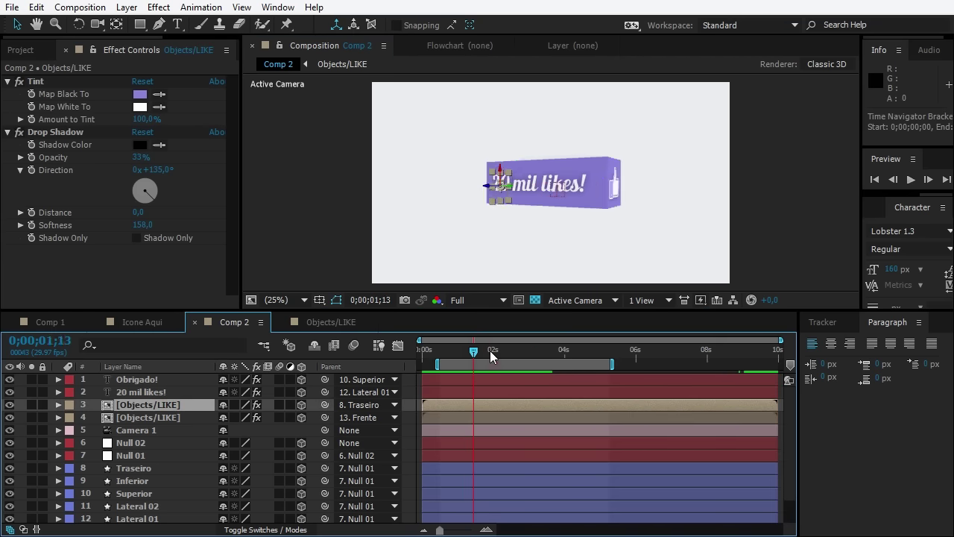
mouse_move(490, 350)
left_mouse_down()
mouse_move(470, 370)
mouse_move(488, 372)
left_mouse_up()
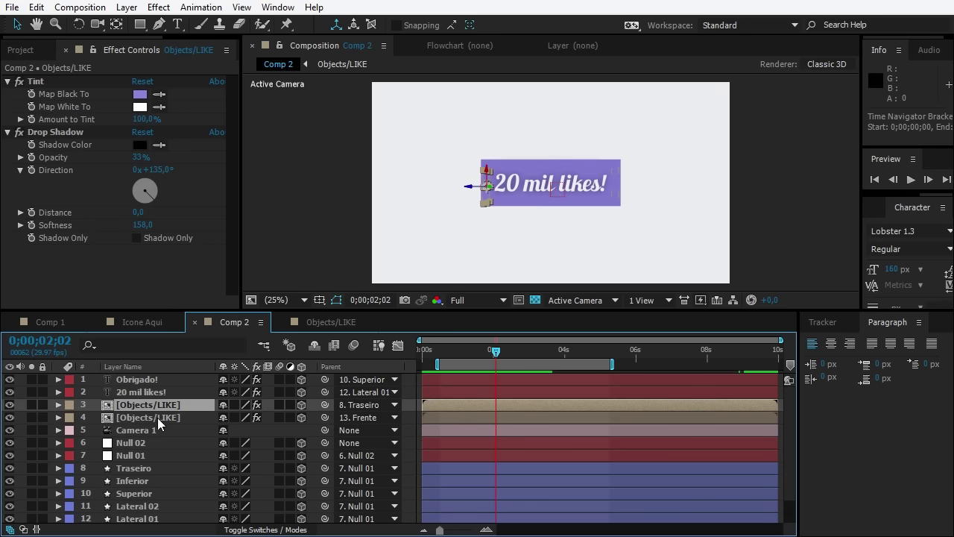
Move all four Position keyframes of both text layers slightly earlier and preview the animation
left_click(162, 418, "ctrl")
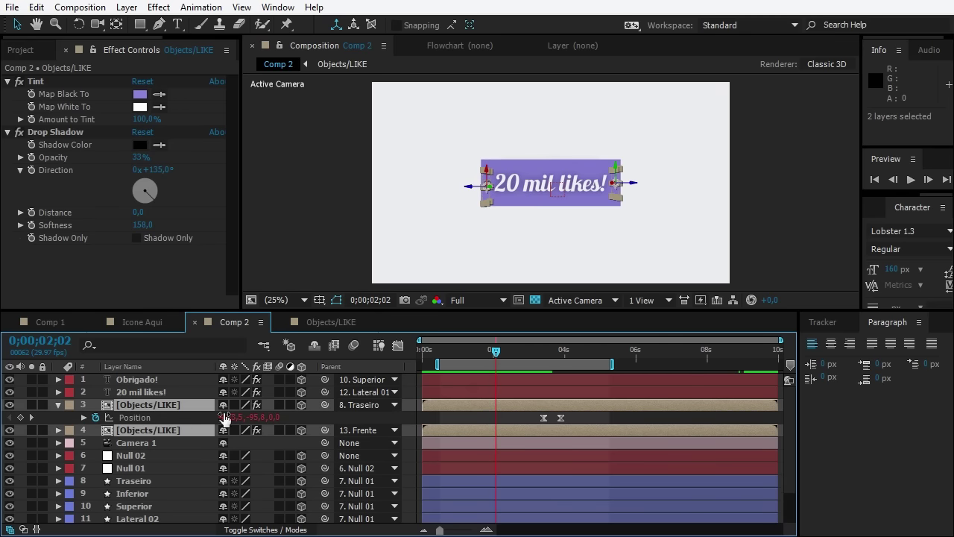
left_click(126, 392)
left_click(155, 380, "ctrl")
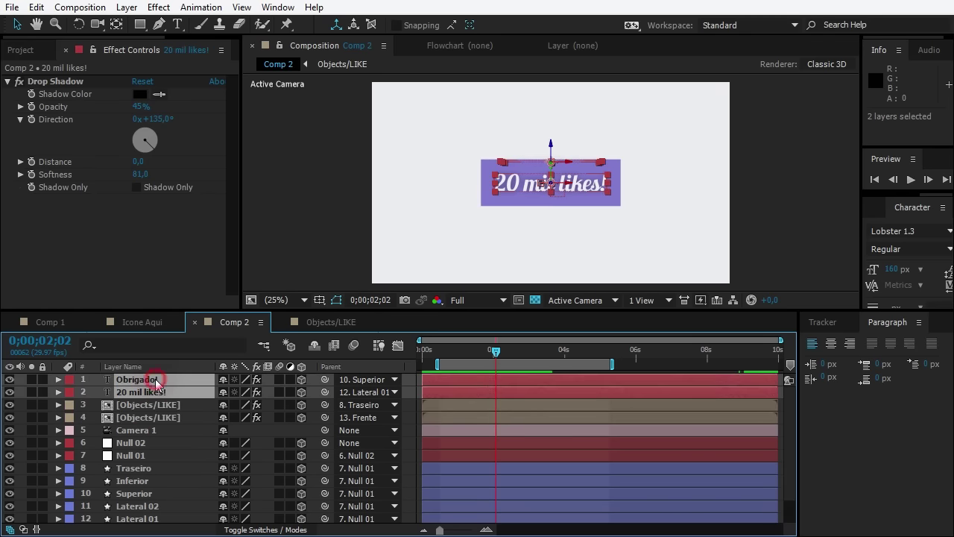
key("u")
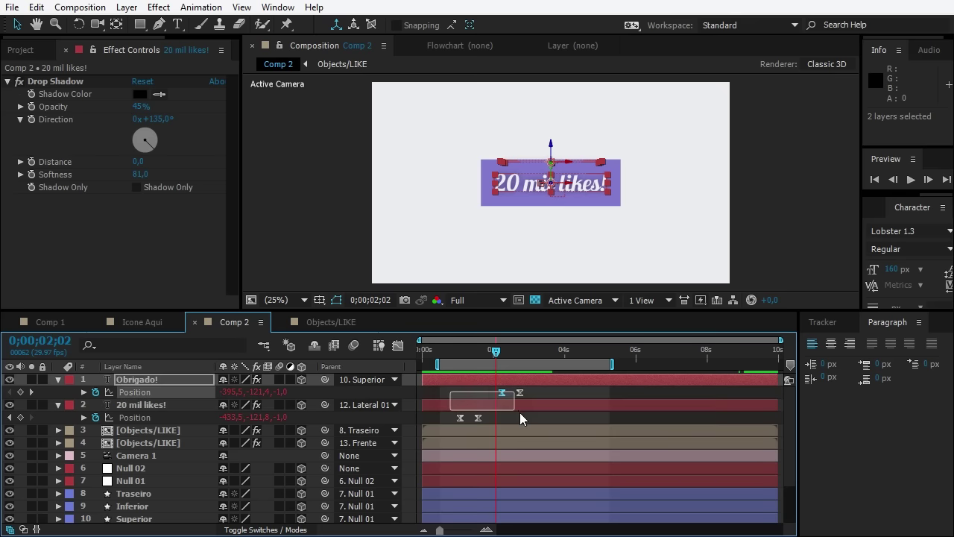
left_click_drag(451, 392, 519, 414)
left_click_drag(457, 416, 456, 417)
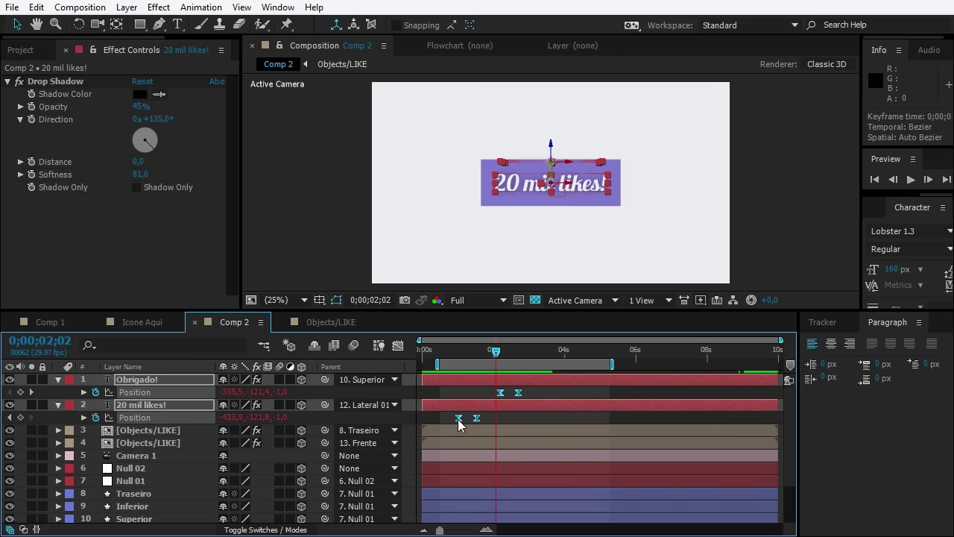
key("space")
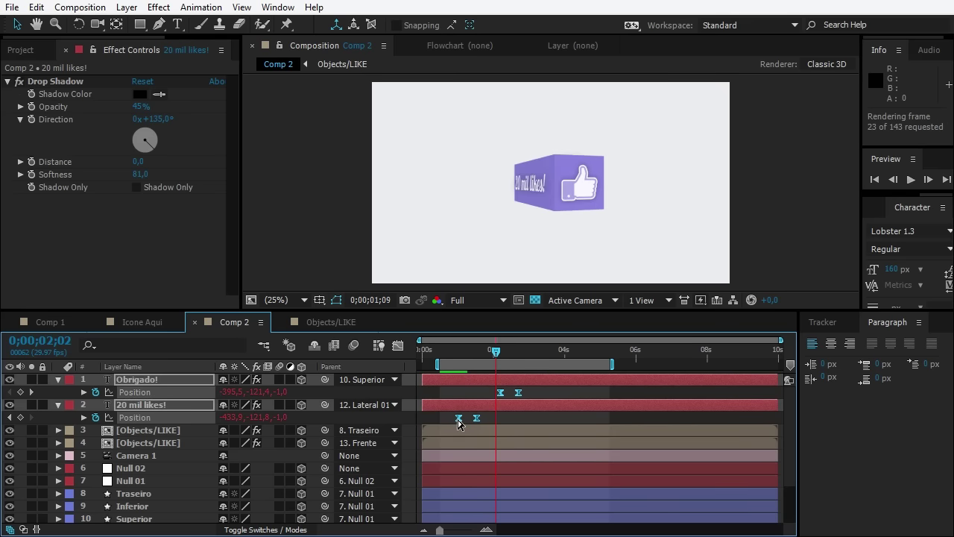